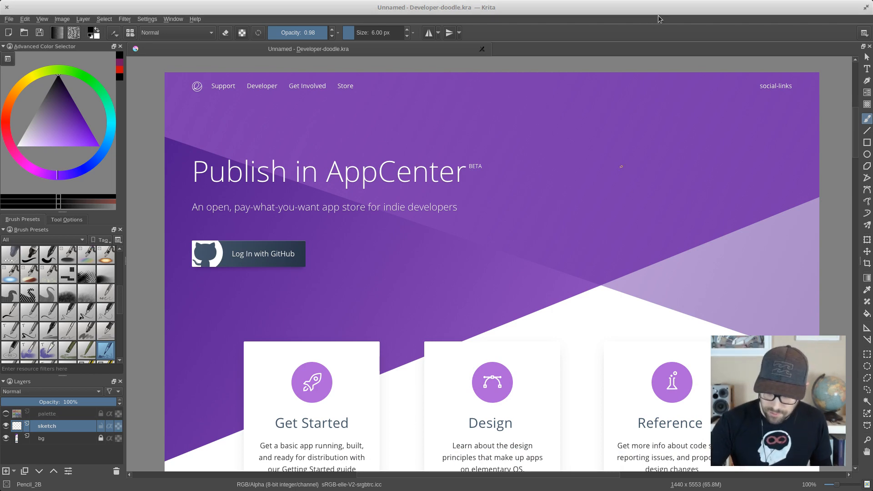
- Switch to canvas-only mode and examine the Publish in AppCenter header and its Log In with GitHub button up close
{"action": "key", "text": "Tab"}
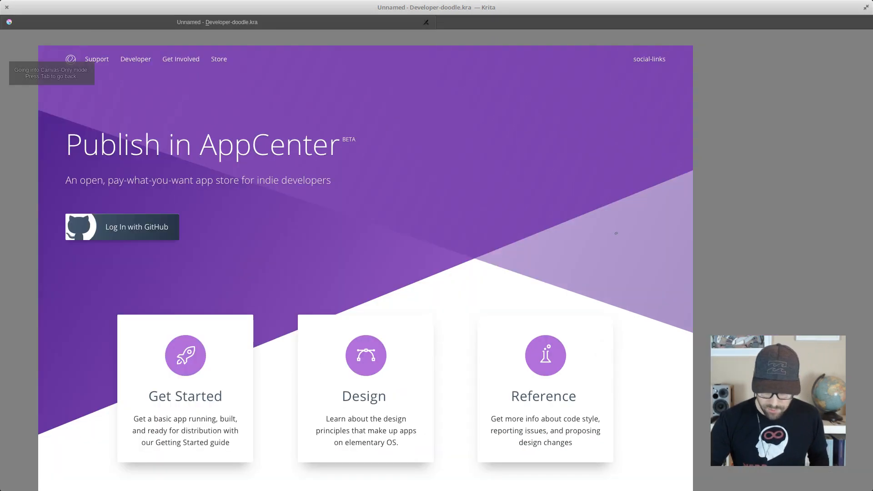
{"action": "left_click_drag", "start_coordinate": [703, 207], "coordinate": [709, 205]}
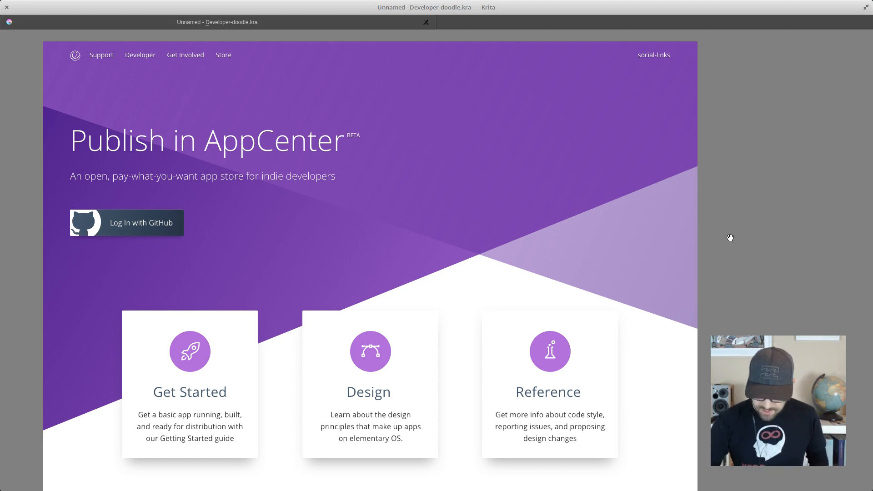
{"action": "left_click_drag", "start_coordinate": [746, 265], "coordinate": [746, 265]}
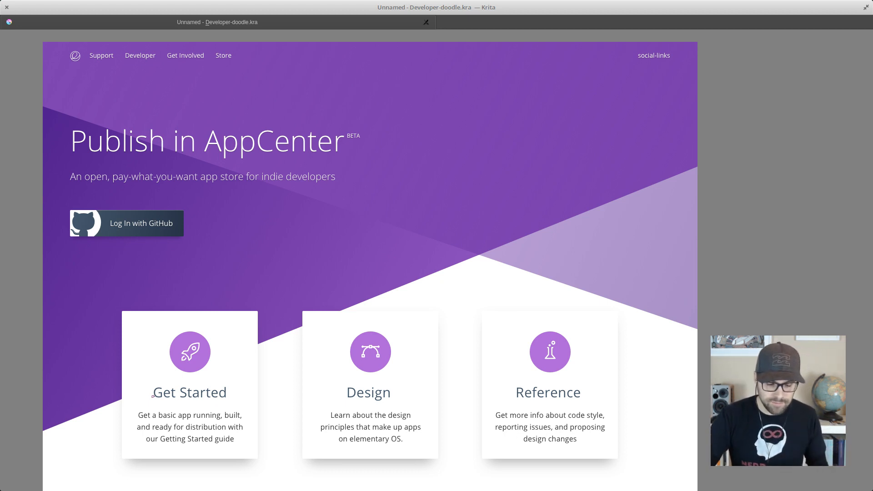
{"action": "left_click_drag", "start_coordinate": [180, 220], "coordinate": [354, 222]}
{"action": "key", "text": "ctrl+plus"}
{"action": "key", "text": "ctrl+plus"}
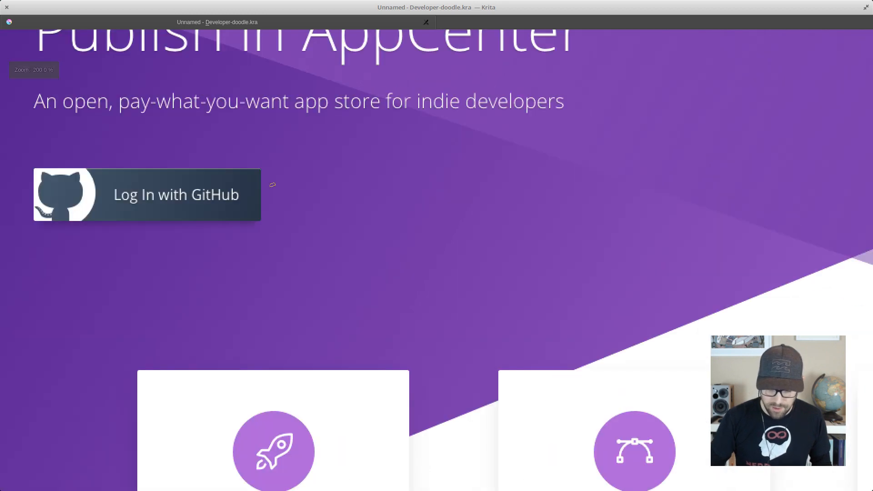
{"action": "left_click_drag", "start_coordinate": [239, 207], "coordinate": [454, 269]}
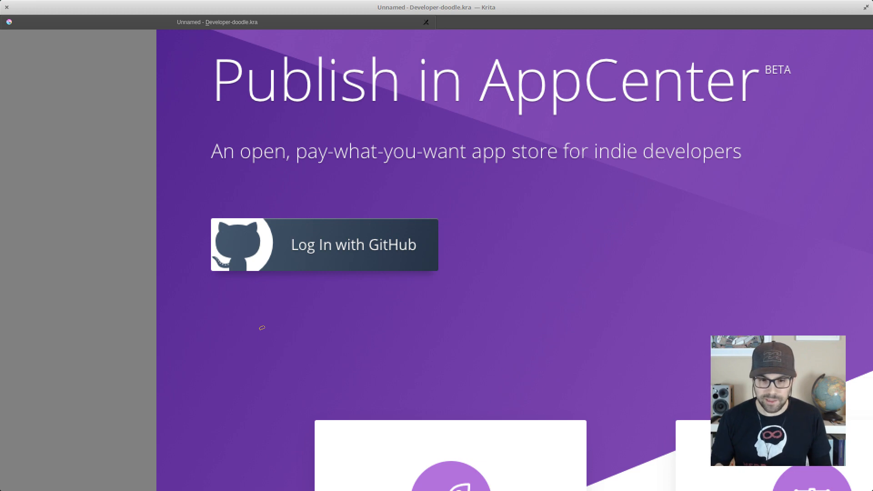
{"action": "key", "text": "minus"}
{"action": "key", "text": "minus"}
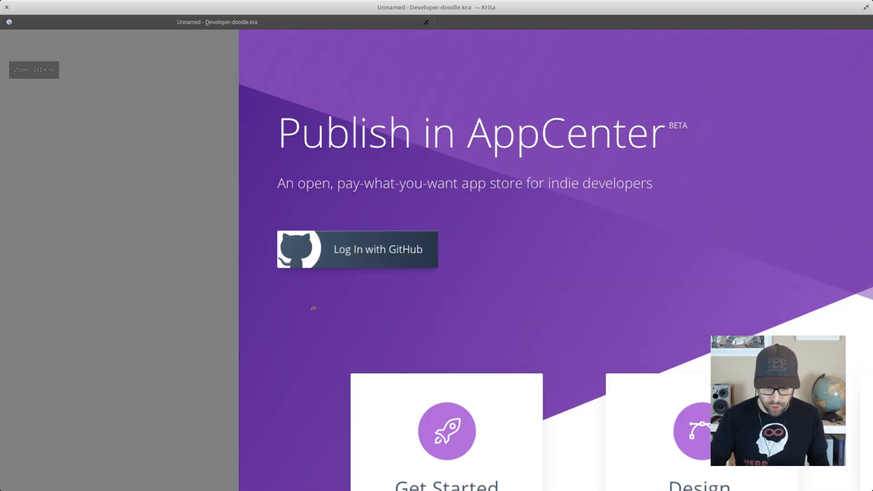
{"action": "left_click_drag", "start_coordinate": [616, 239], "coordinate": [386, 224]}
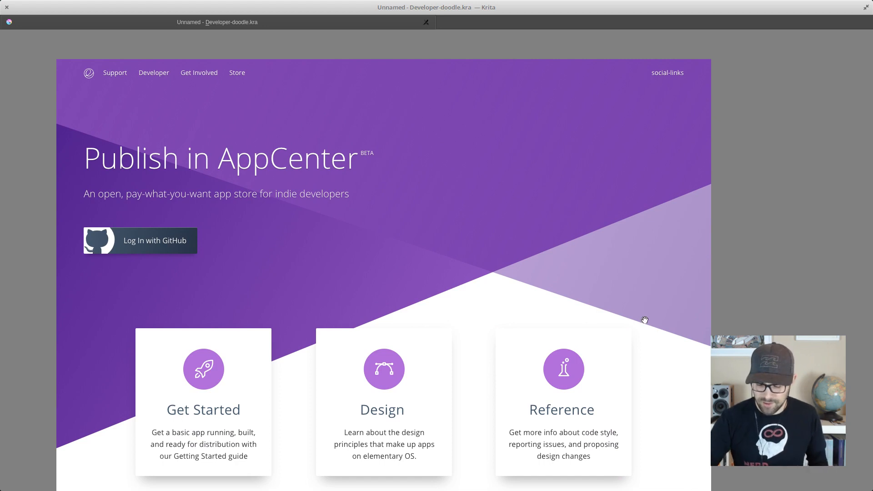
- Review the Get Started, Design and Reference cards and how they lead into the Be First, Be Visible section
{"action": "left_click_drag", "start_coordinate": [643, 322], "coordinate": [628, 196]}
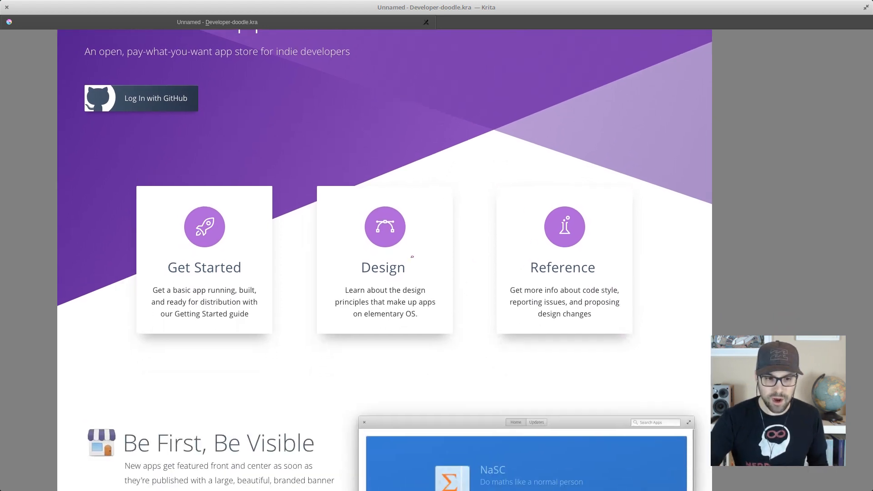
{"action": "left_click_drag", "start_coordinate": [677, 330], "coordinate": [688, 141]}
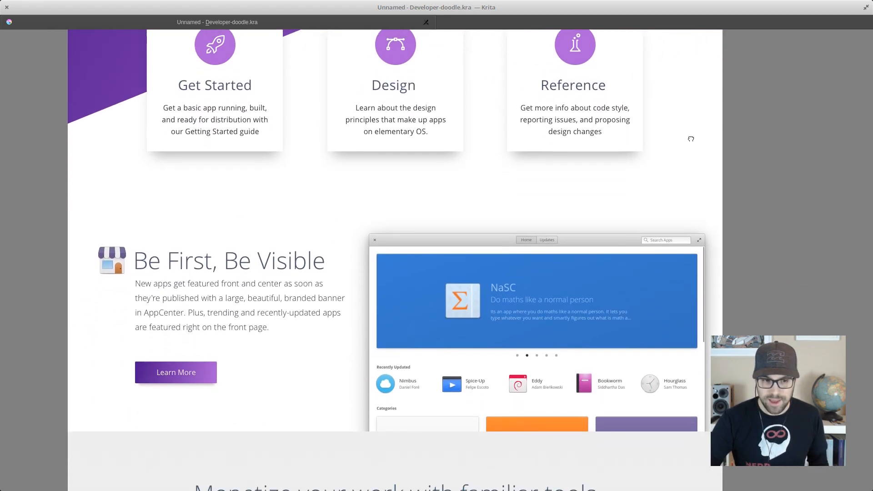
{"action": "left_click_drag", "start_coordinate": [694, 323], "coordinate": [693, 292]}
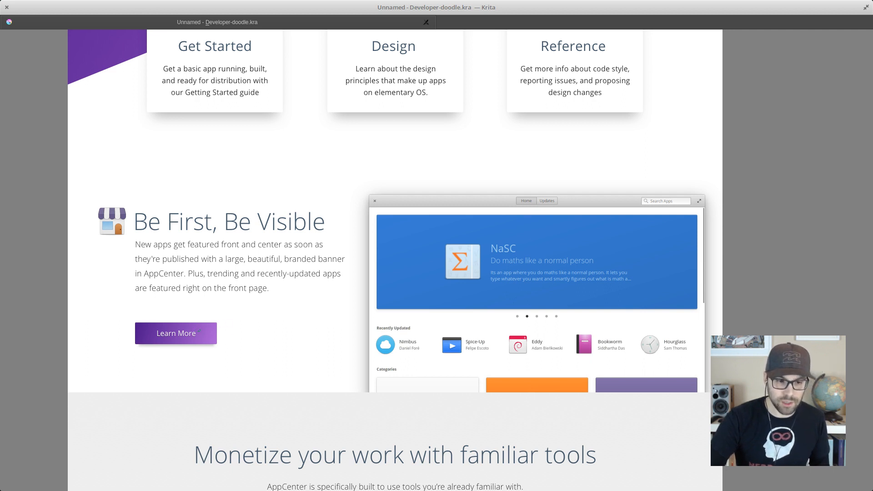
{"action": "left_click_drag", "start_coordinate": [351, 154], "coordinate": [370, 400]}
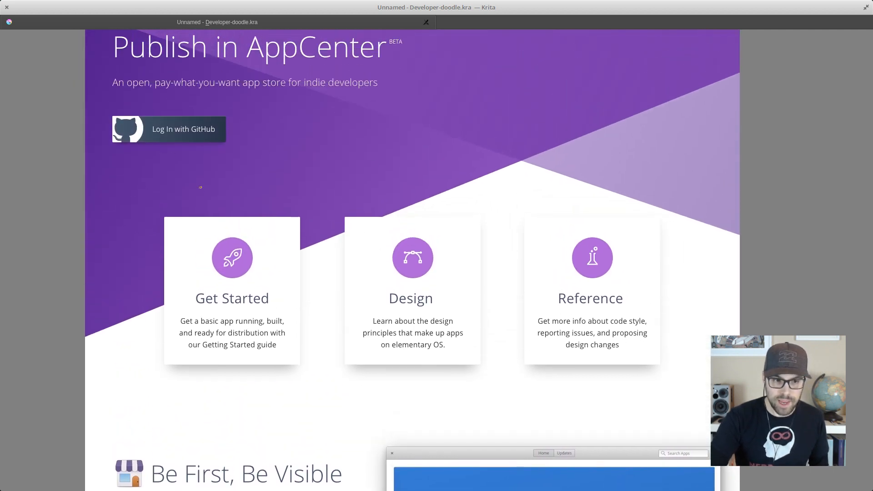
{"action": "left_click_drag", "start_coordinate": [357, 337], "coordinate": [330, 104]}
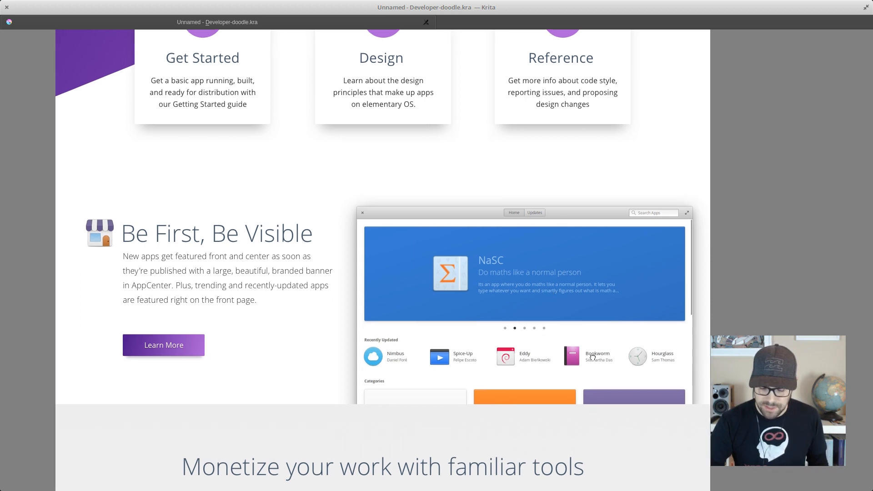
{"action": "scroll", "coordinate": [588, 299], "scroll_direction": "down", "scroll_amount": 2}
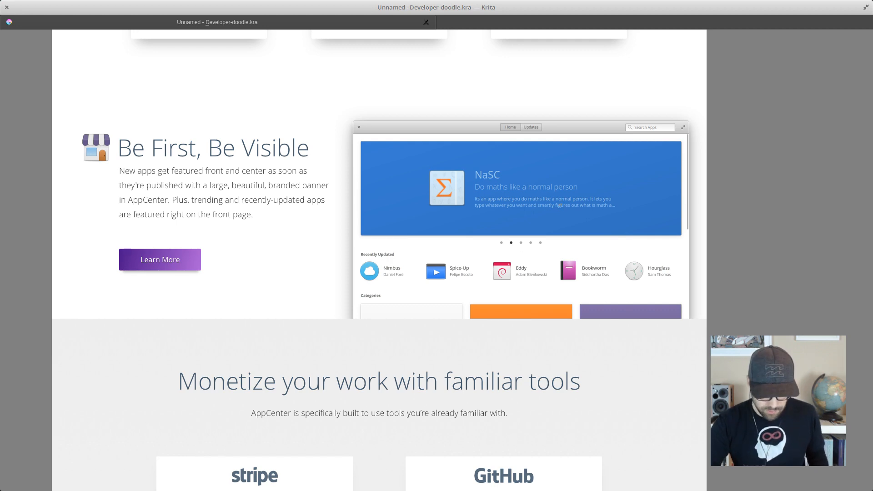
{"action": "left_click_drag", "start_coordinate": [536, 156], "coordinate": [542, 407]}
{"action": "mouse_move", "coordinate": [519, 213]}
{"action": "left_mouse_down"}
{"action": "mouse_move", "coordinate": [554, 362]}
{"action": "mouse_move", "coordinate": [526, 325]}
{"action": "mouse_move", "coordinate": [534, 288]}
{"action": "left_mouse_up"}
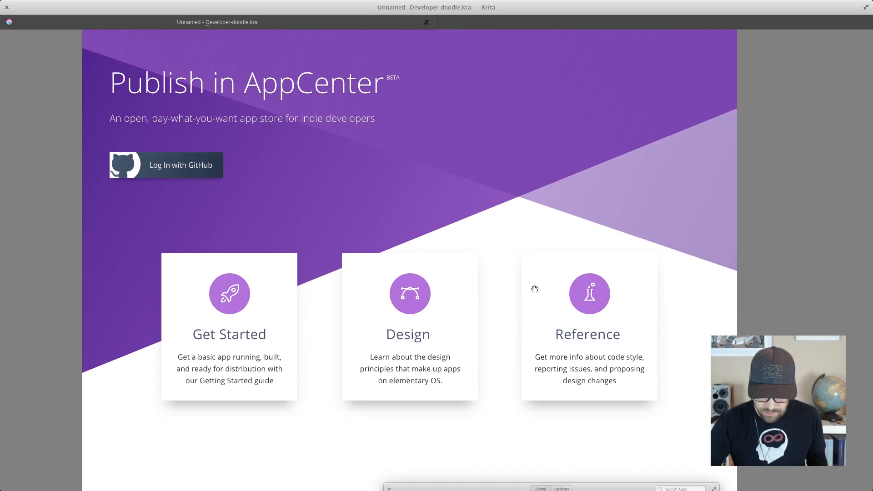
{"action": "left_click_drag", "start_coordinate": [517, 257], "coordinate": [535, 240]}
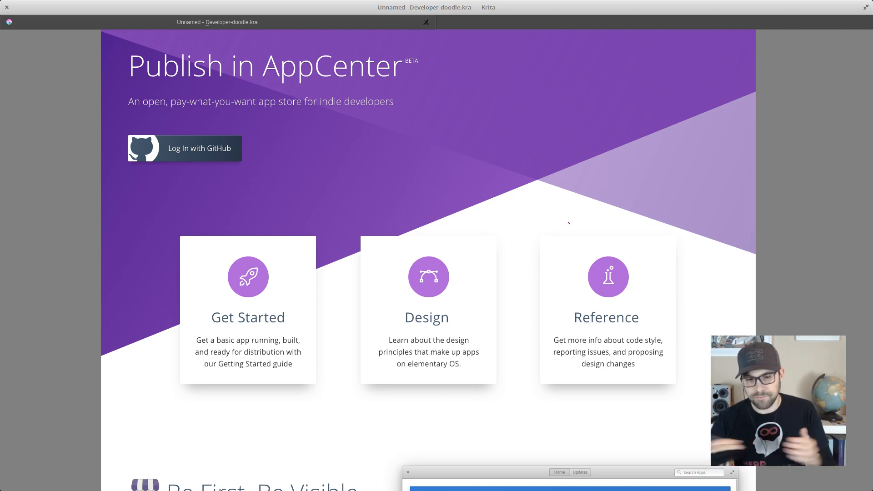
{"action": "scroll", "coordinate": [528, 336], "scroll_direction": "down", "scroll_amount": 6}
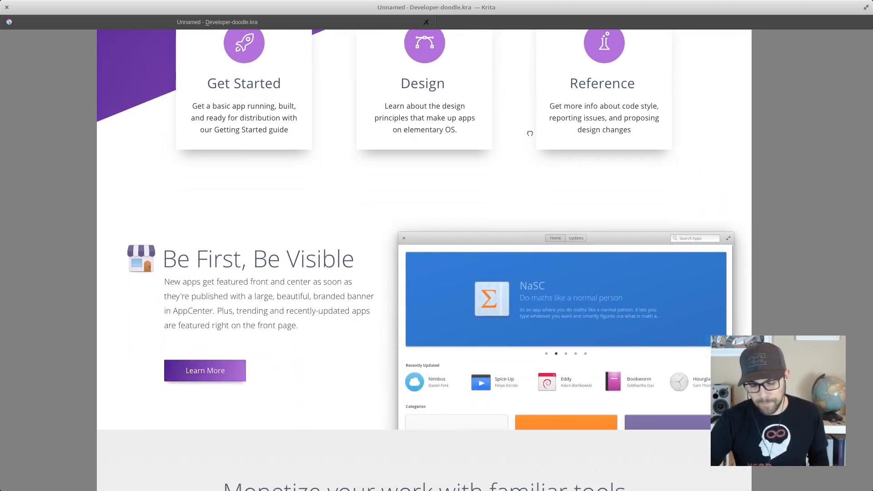
- Examine the monetization section with its Stripe and GitHub cards, the Vala section with its code sample, and the SDK section
{"action": "scroll", "coordinate": [638, 325], "scroll_direction": "down", "scroll_amount": 8}
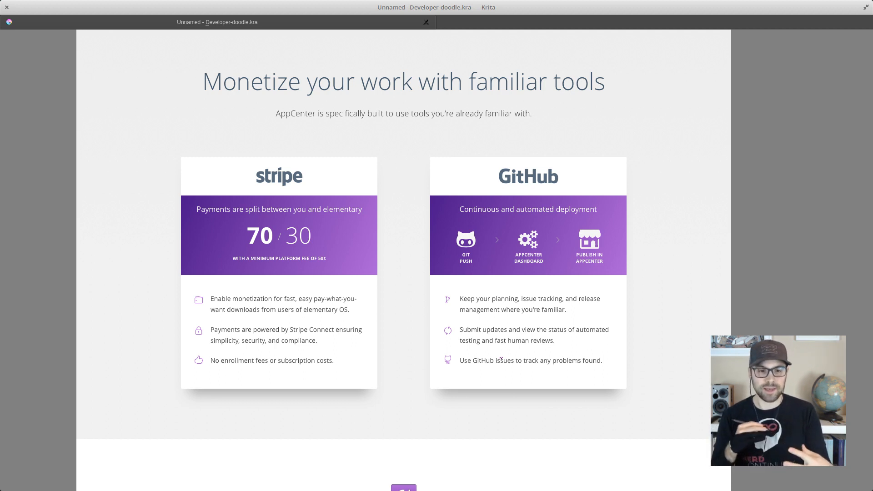
{"action": "left_click_drag", "start_coordinate": [632, 396], "coordinate": [626, 273]}
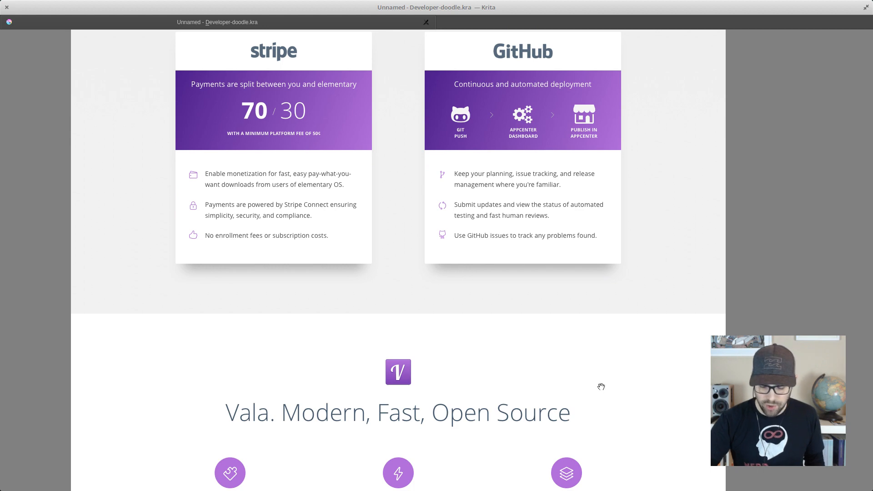
{"action": "left_click_drag", "start_coordinate": [600, 386], "coordinate": [606, 115]}
{"action": "left_click_drag", "start_coordinate": [664, 276], "coordinate": [664, 271]}
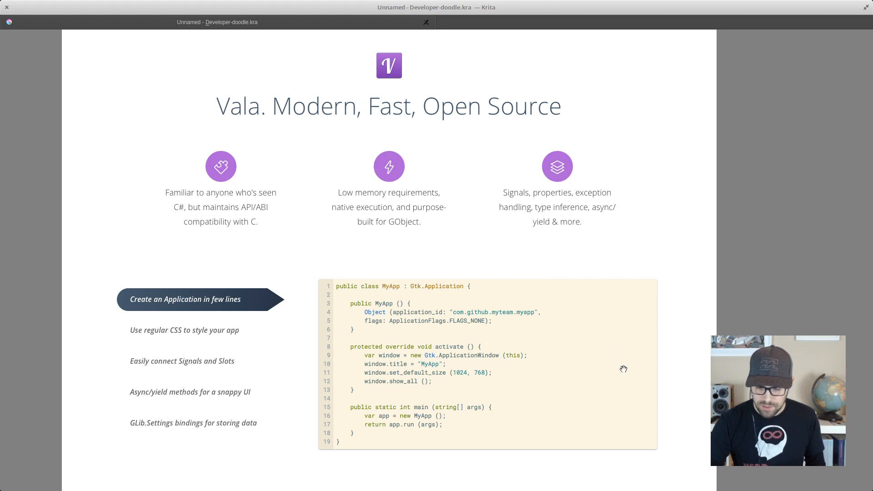
{"action": "left_click_drag", "start_coordinate": [624, 364], "coordinate": [614, 104]}
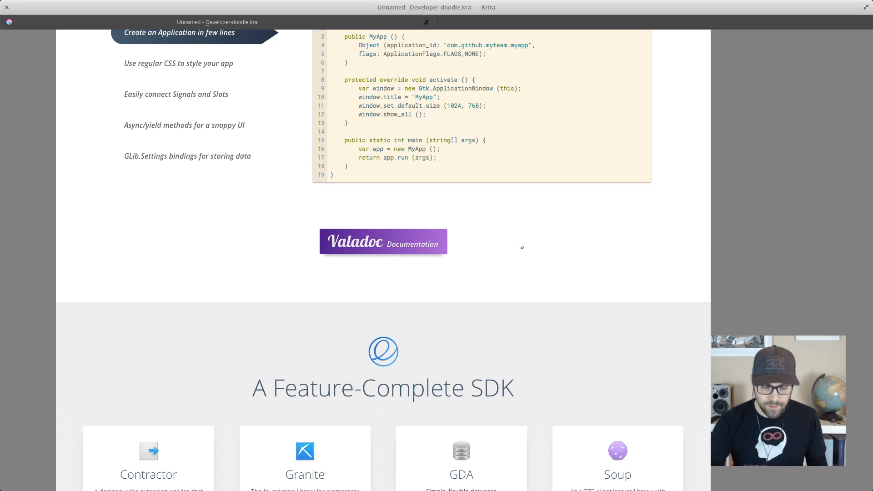
{"action": "left_click_drag", "start_coordinate": [585, 362], "coordinate": [575, 106]}
{"action": "left_click_drag", "start_coordinate": [607, 329], "coordinate": [612, 324]}
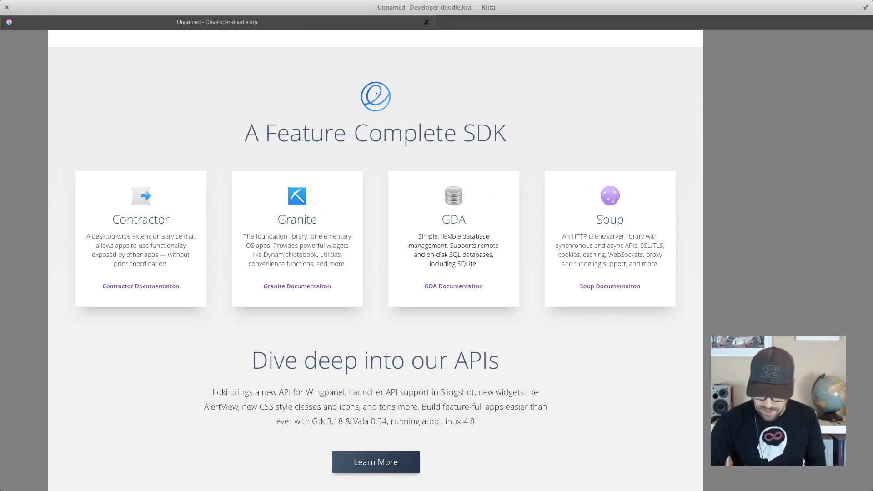
- Inspect the elementary logo above the SDK heading up close, and review the API, download and footer sections
{"action": "scroll", "coordinate": [376, 94], "scroll_direction": "up", "scroll_amount": 5}
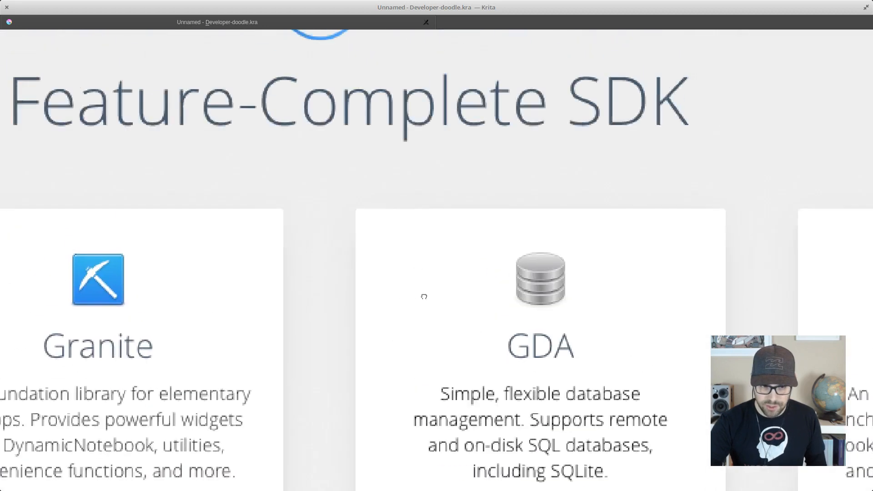
{"action": "left_click_drag", "start_coordinate": [424, 296], "coordinate": [428, 368]}
{"action": "left_click_drag", "start_coordinate": [417, 159], "coordinate": [436, 260]}
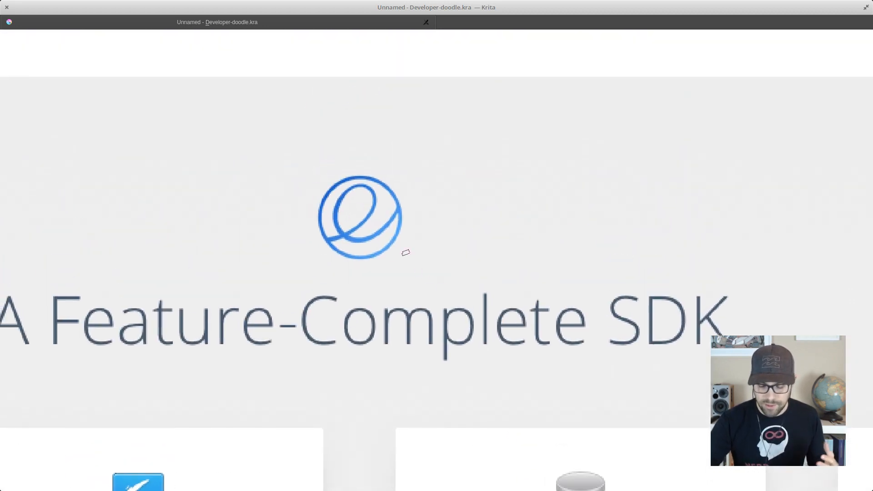
{"action": "key", "text": "1"}
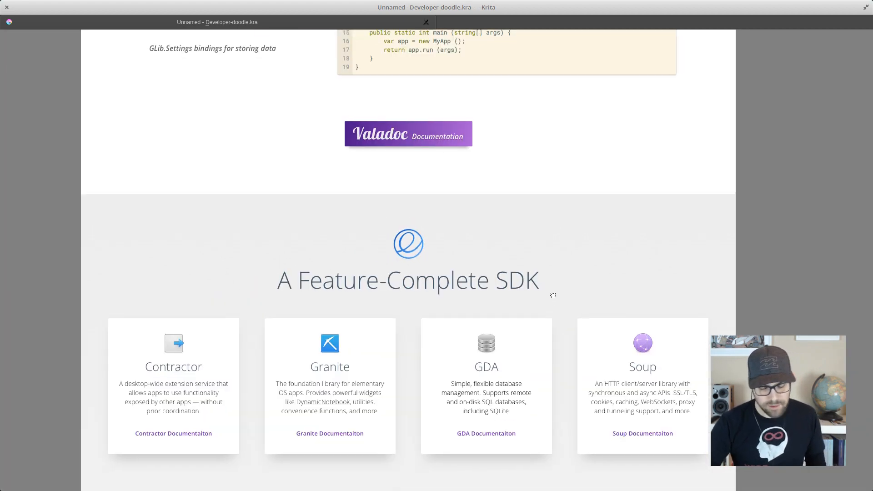
{"action": "left_click_drag", "start_coordinate": [553, 296], "coordinate": [553, 257]}
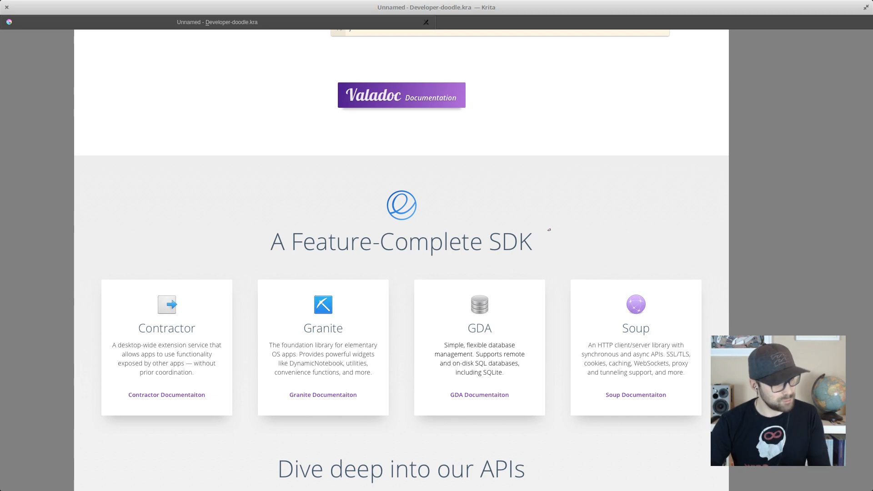
{"action": "left_click_drag", "start_coordinate": [564, 364], "coordinate": [553, 199]}
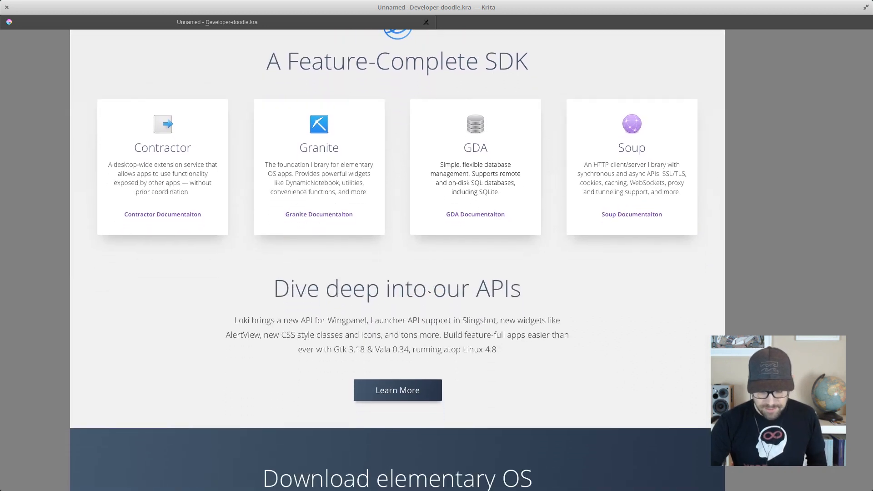
{"action": "left_click_drag", "start_coordinate": [510, 394], "coordinate": [485, 53]}
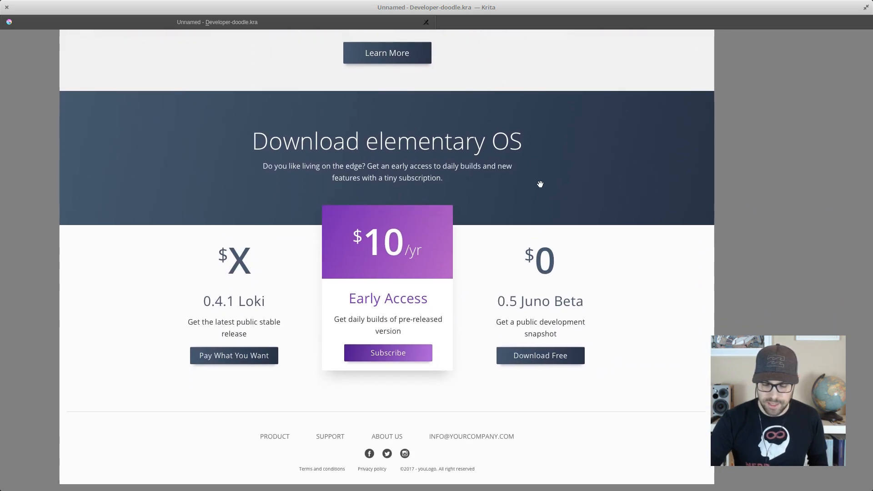
{"action": "left_click_drag", "start_coordinate": [540, 184], "coordinate": [534, 169]}
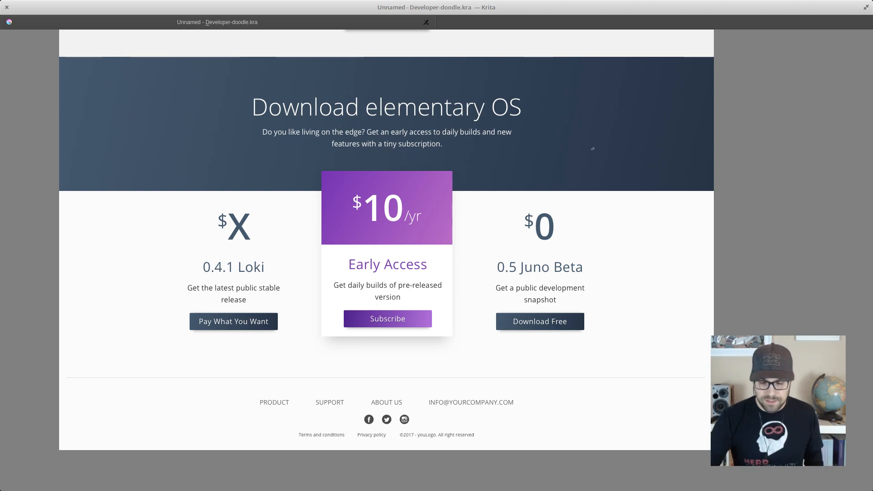
- Look back over the mockup from the download section up to the Publish in AppCenter header
{"action": "scroll", "coordinate": [592, 169], "scroll_direction": "up", "scroll_amount": 10}
{"action": "scroll", "coordinate": [594, 411], "scroll_direction": "up", "scroll_amount": 12}
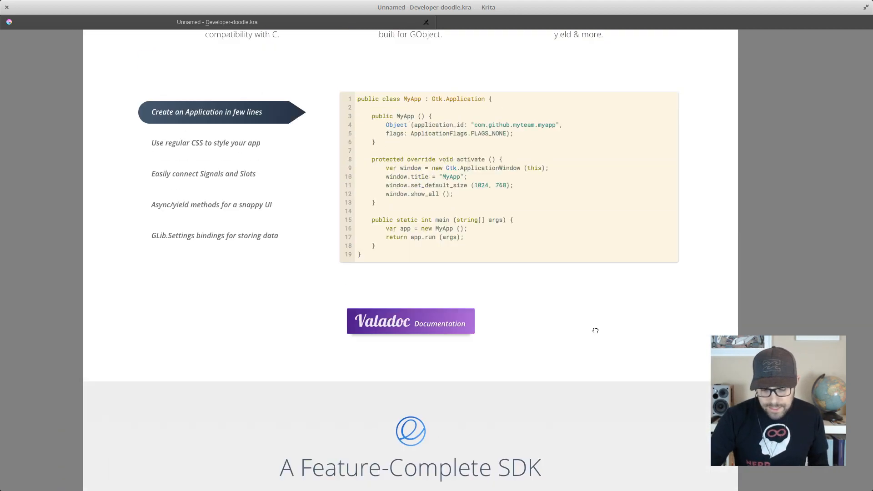
{"action": "scroll", "coordinate": [582, 301], "scroll_direction": "up", "scroll_amount": 12}
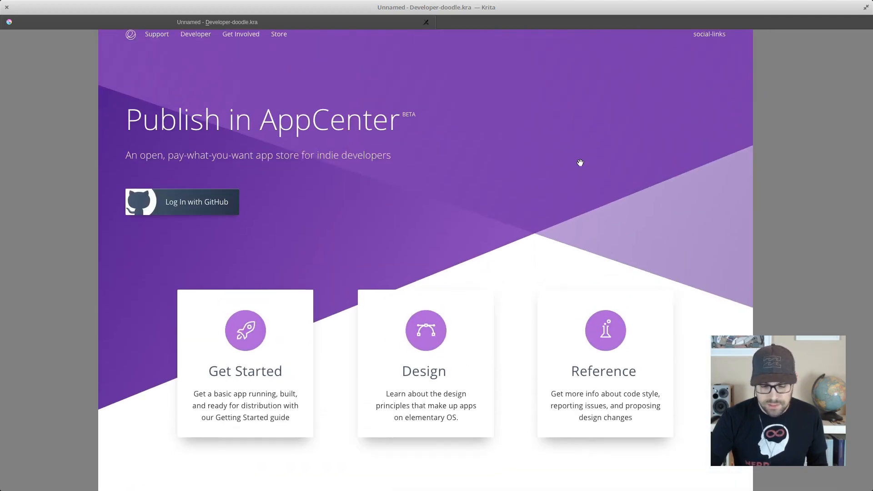
{"action": "left_click_drag", "start_coordinate": [580, 162], "coordinate": [591, 181]}
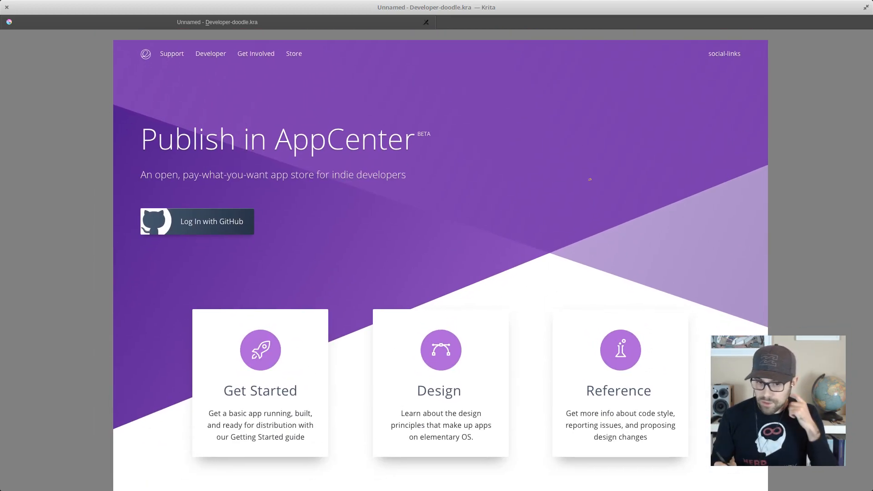
- Restore the full interface and examine the Publish in AppCenter header with the Get Started, Design and Reference cards below it
{"action": "key", "text": "Tab"}
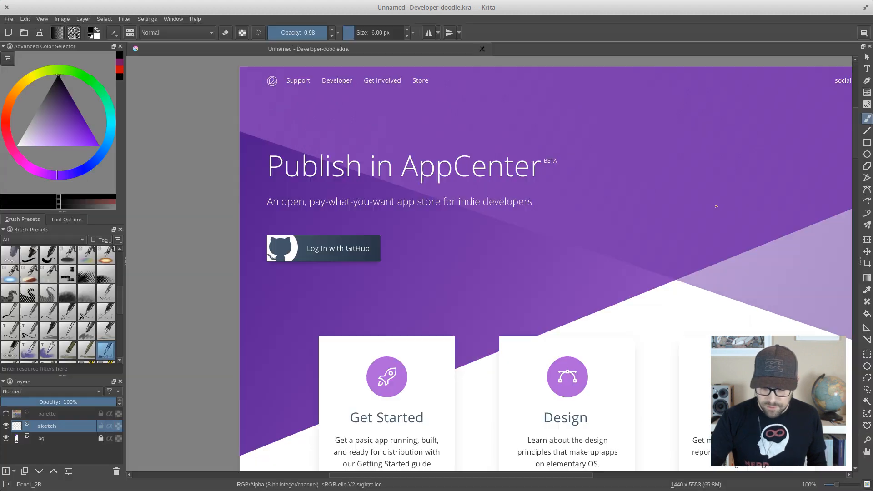
{"action": "left_click_drag", "start_coordinate": [626, 176], "coordinate": [533, 163]}
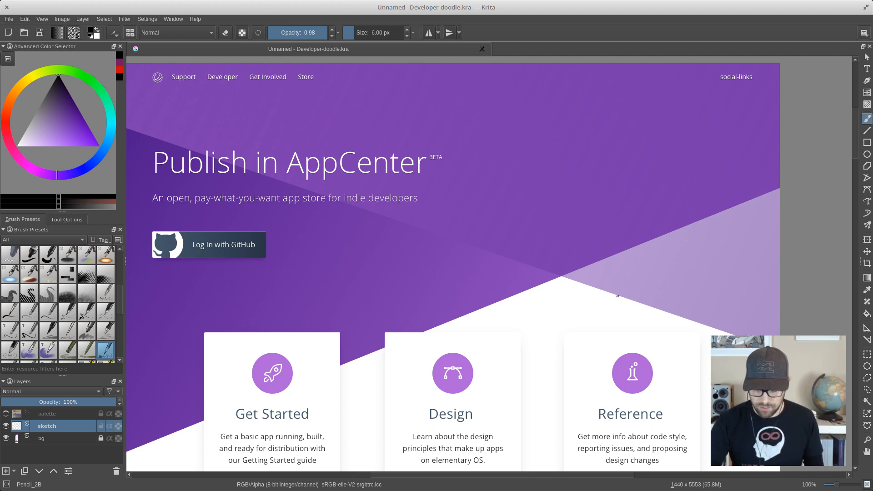
{"action": "scroll", "coordinate": [584, 307], "scroll_direction": "down", "scroll_amount": 3}
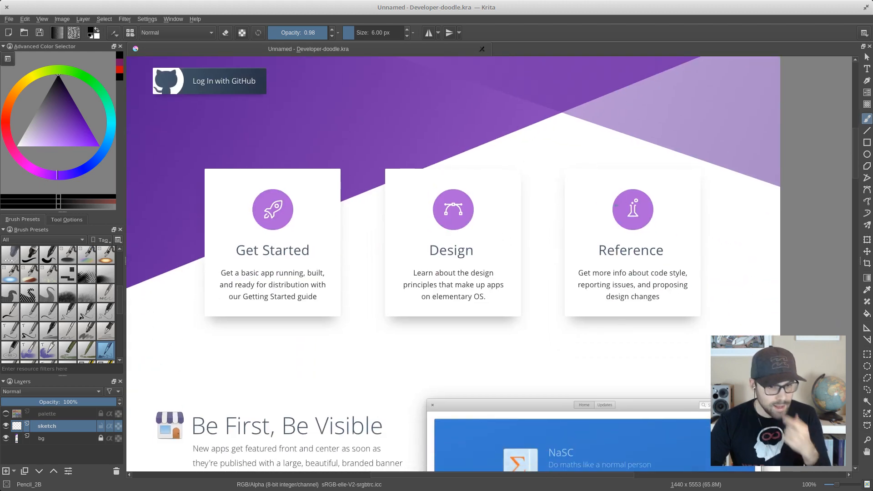
{"action": "key", "text": "plus"}
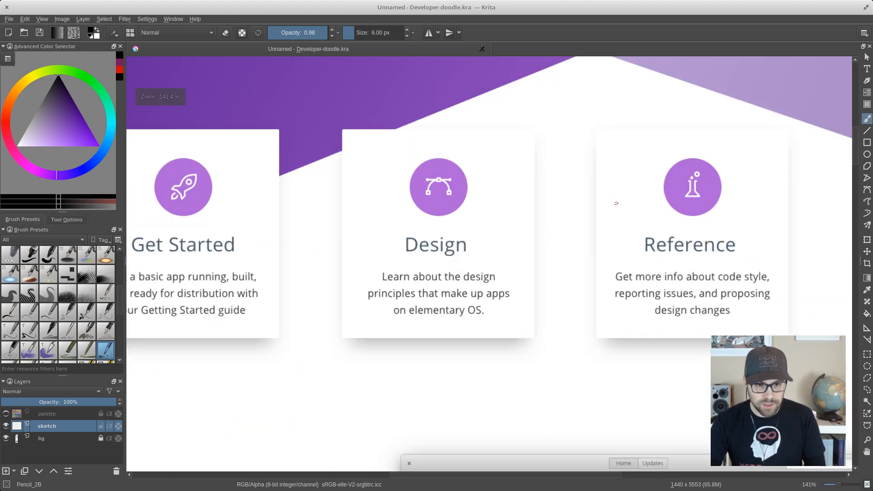
{"action": "left_click_drag", "start_coordinate": [649, 176], "coordinate": [547, 243]}
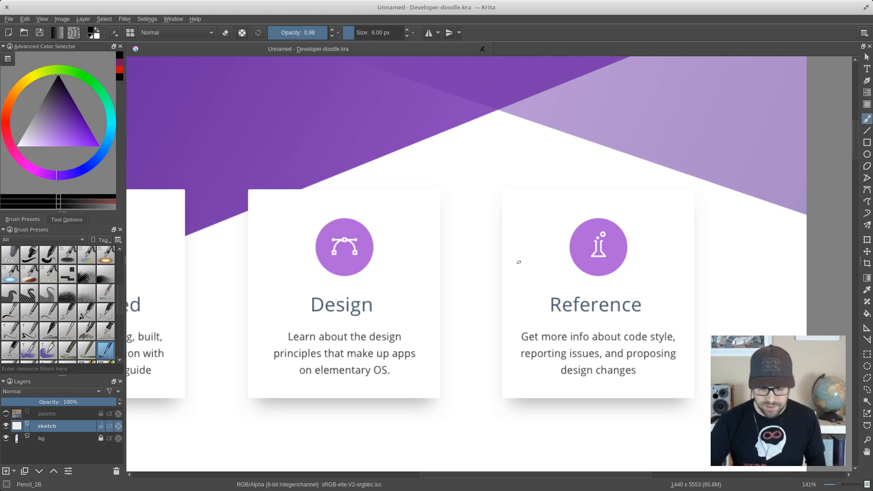
{"action": "left_click_drag", "start_coordinate": [528, 254], "coordinate": [562, 255]}
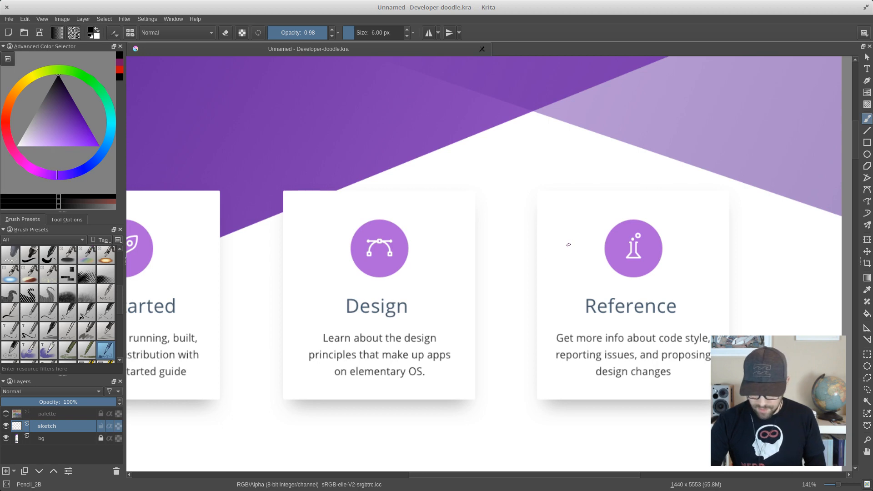
{"action": "scroll", "coordinate": [568, 244], "scroll_direction": "down", "scroll_amount": 4}
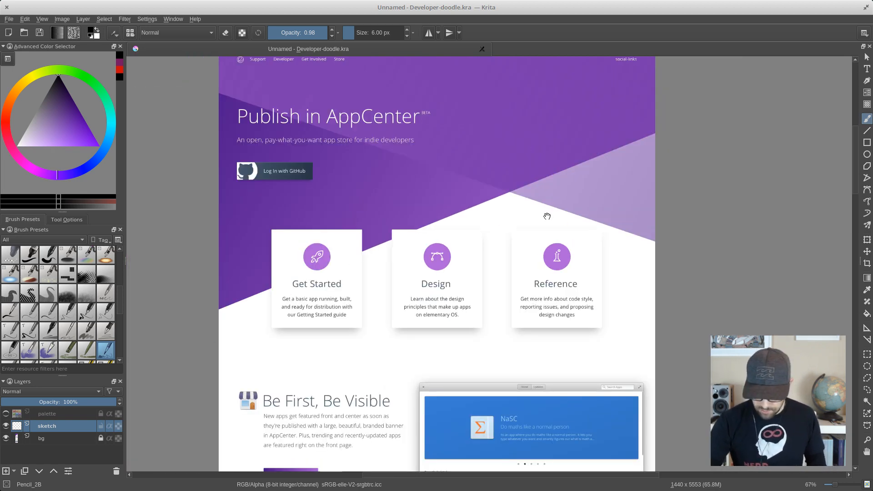
{"action": "scroll", "coordinate": [564, 214], "scroll_direction": "up", "scroll_amount": 2}
{"action": "left_click_drag", "start_coordinate": [565, 190], "coordinate": [544, 268]}
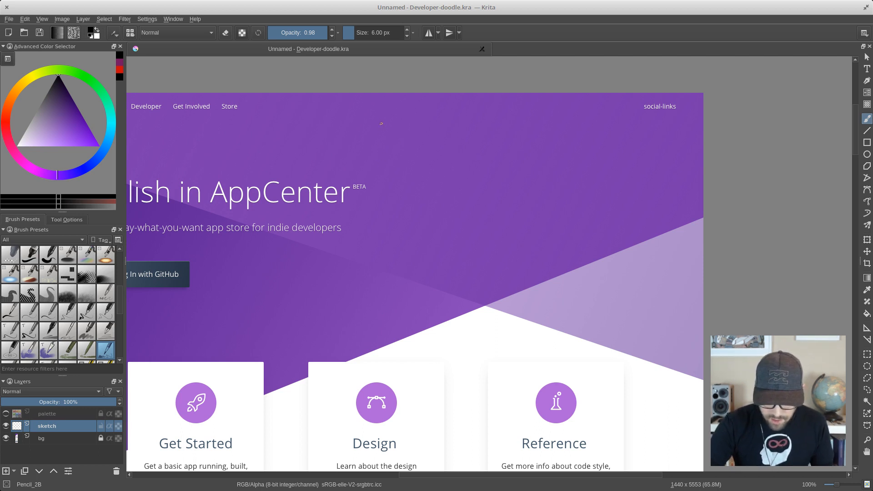
- Sketch the left, diagonal, bottom and right edges of a large stepped outline beside the Publish in AppCenter heading and over the cards
{"action": "left_click_drag", "start_coordinate": [381, 121], "coordinate": [381, 350]}
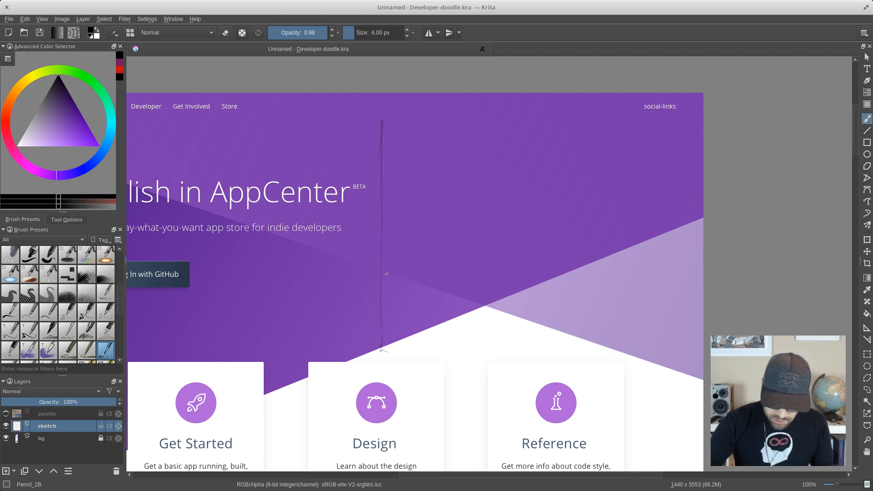
{"action": "mouse_move", "coordinate": [378, 282]}
{"action": "left_mouse_down"}
{"action": "mouse_move", "coordinate": [295, 344]}
{"action": "mouse_move", "coordinate": [289, 412]}
{"action": "mouse_move", "coordinate": [411, 403]}
{"action": "left_mouse_up"}
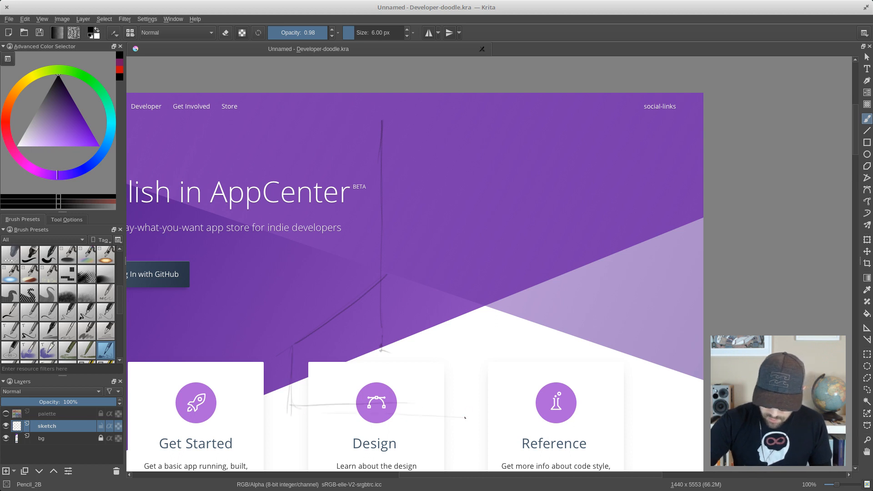
{"action": "mouse_move", "coordinate": [465, 417]}
{"action": "left_mouse_down"}
{"action": "mouse_move", "coordinate": [671, 411]}
{"action": "mouse_move", "coordinate": [682, 357]}
{"action": "left_mouse_up"}
{"action": "left_click_drag", "start_coordinate": [677, 402], "coordinate": [670, 235]}
{"action": "left_click_drag", "start_coordinate": [674, 333], "coordinate": [665, 124]}
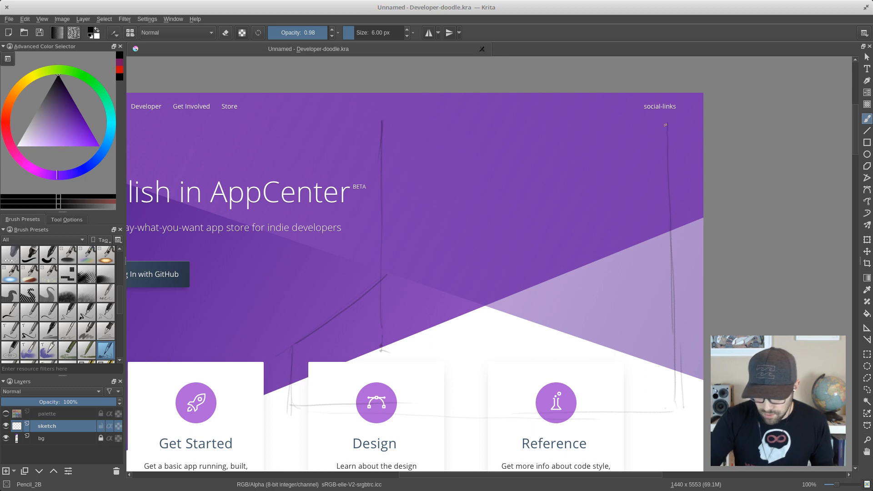
- Close the top of the sketched outline below the navigation links and reinforce its right edge with further pencil strokes
{"action": "mouse_move", "coordinate": [414, 129]}
{"action": "left_mouse_down"}
{"action": "mouse_move", "coordinate": [665, 124]}
{"action": "mouse_move", "coordinate": [379, 131]}
{"action": "left_mouse_up"}
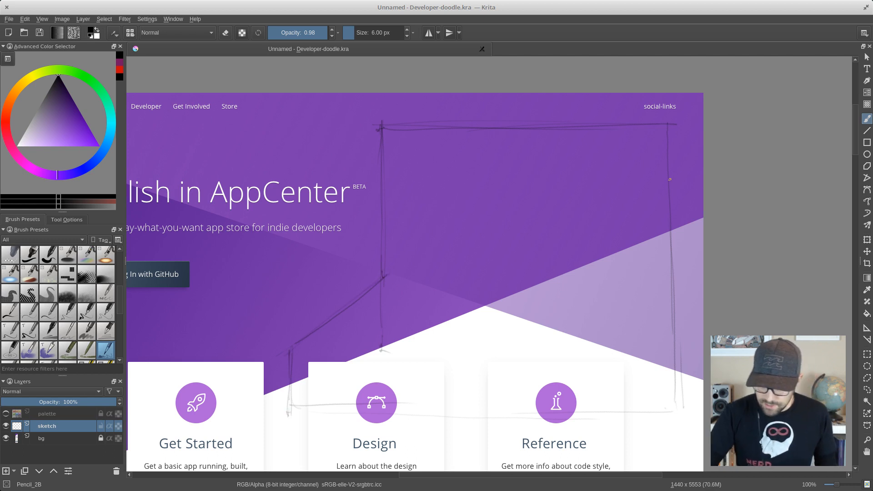
{"action": "left_click_drag", "start_coordinate": [670, 124], "coordinate": [662, 391]}
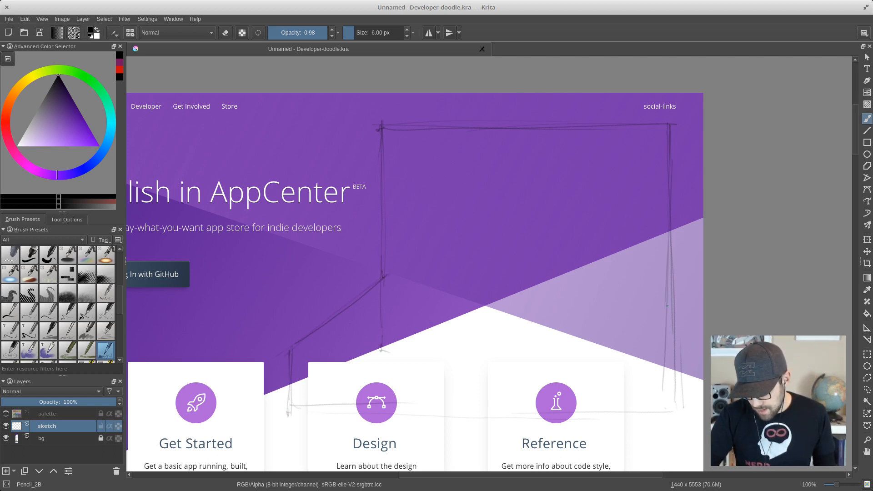
{"action": "left_click_drag", "start_coordinate": [666, 305], "coordinate": [672, 415]}
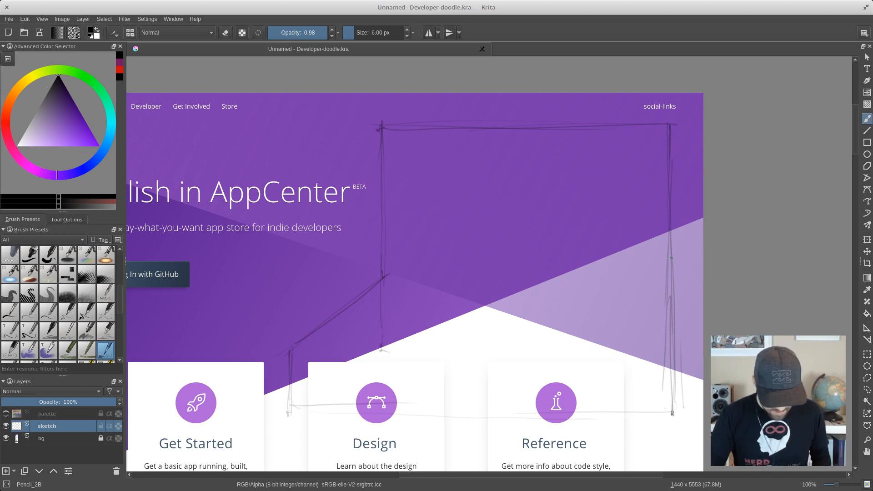
- Erase the stray pencil lines along the lower right edge of the outline with the Eraser_circle brush
{"action": "right_click", "coordinate": [470, 223]}
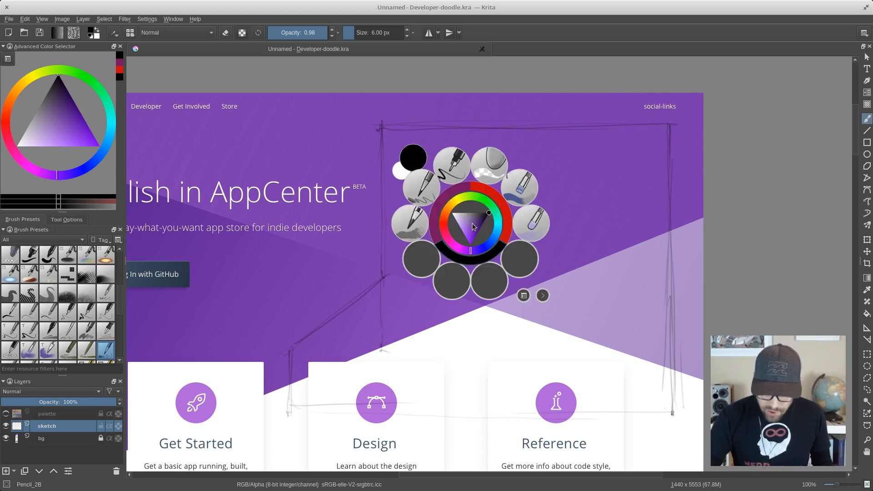
{"action": "left_click", "coordinate": [494, 168]}
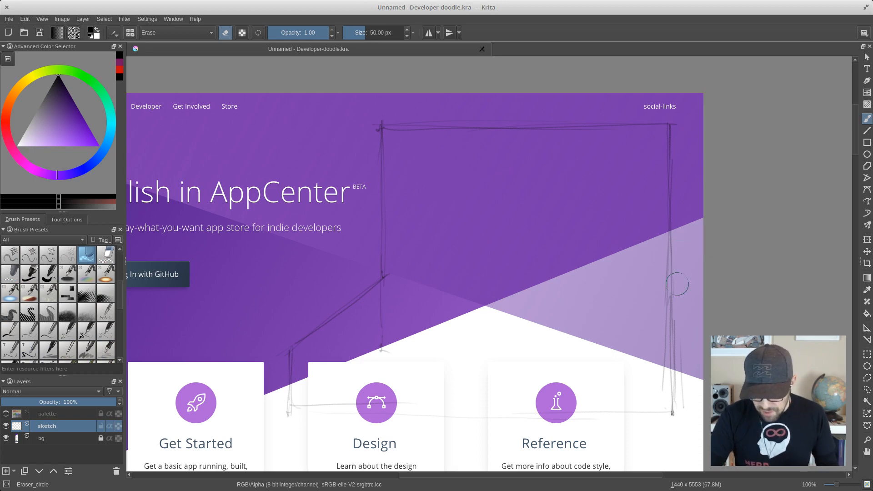
{"action": "mouse_move", "coordinate": [682, 339]}
{"action": "left_mouse_down"}
{"action": "mouse_move", "coordinate": [681, 279]}
{"action": "mouse_move", "coordinate": [677, 390]}
{"action": "mouse_move", "coordinate": [678, 268]}
{"action": "mouse_move", "coordinate": [674, 330]}
{"action": "left_mouse_up"}
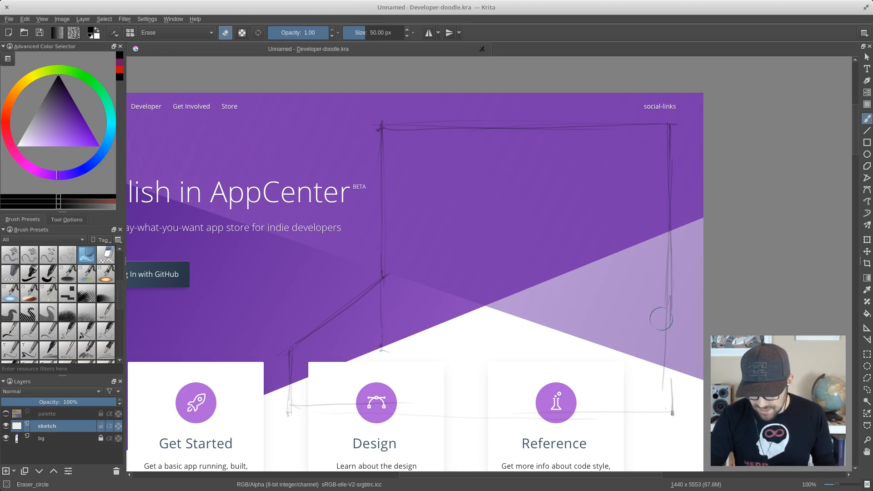
{"action": "left_click_drag", "start_coordinate": [663, 255], "coordinate": [661, 306]}
{"action": "left_click_drag", "start_coordinate": [657, 344], "coordinate": [662, 312]}
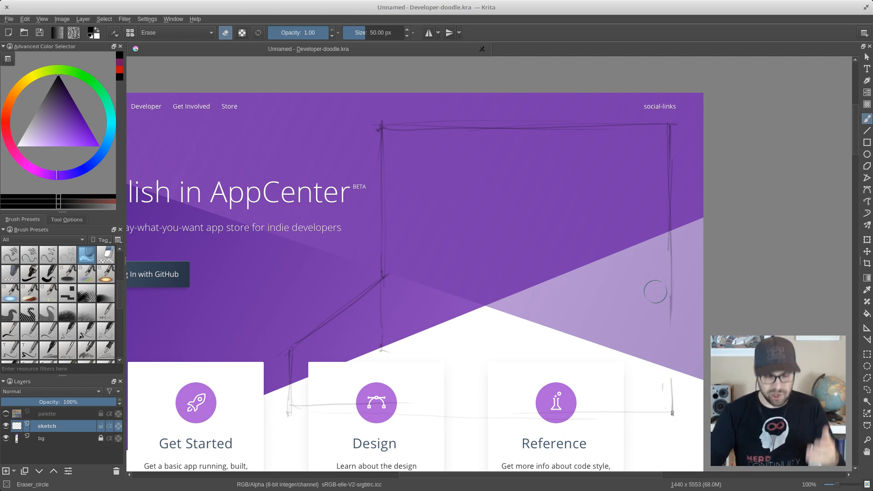
- Redraw the lower right edge of the outline with the Pencil_2B brush and strengthen its bottom edge
{"action": "right_click", "coordinate": [607, 229]}
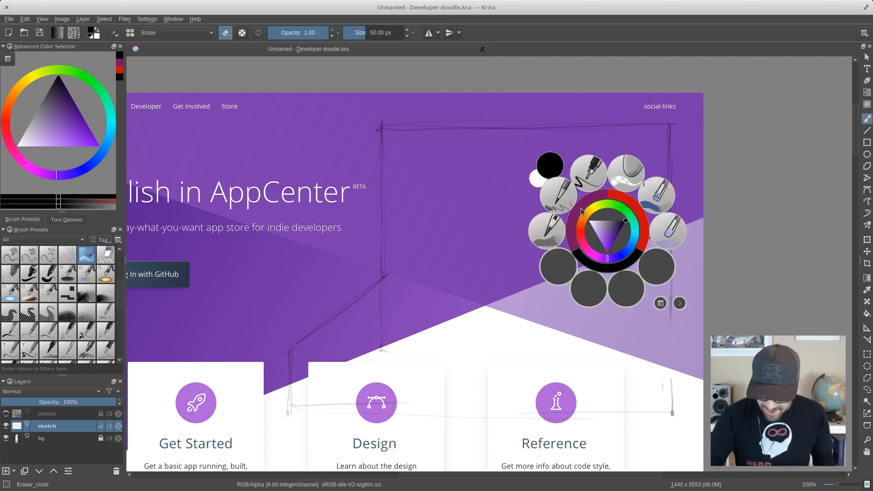
{"action": "left_click", "coordinate": [571, 196]}
{"action": "left_click_drag", "start_coordinate": [676, 292], "coordinate": [671, 396]}
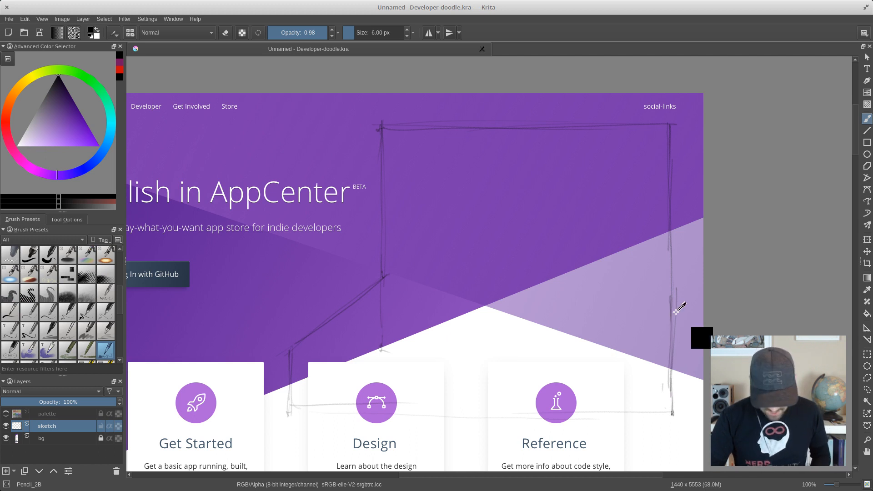
{"action": "key", "text": "ctrl+z"}
{"action": "key", "text": "ctrl+z"}
{"action": "key", "text": "ctrl+z"}
{"action": "left_click_drag", "start_coordinate": [669, 322], "coordinate": [671, 409]}
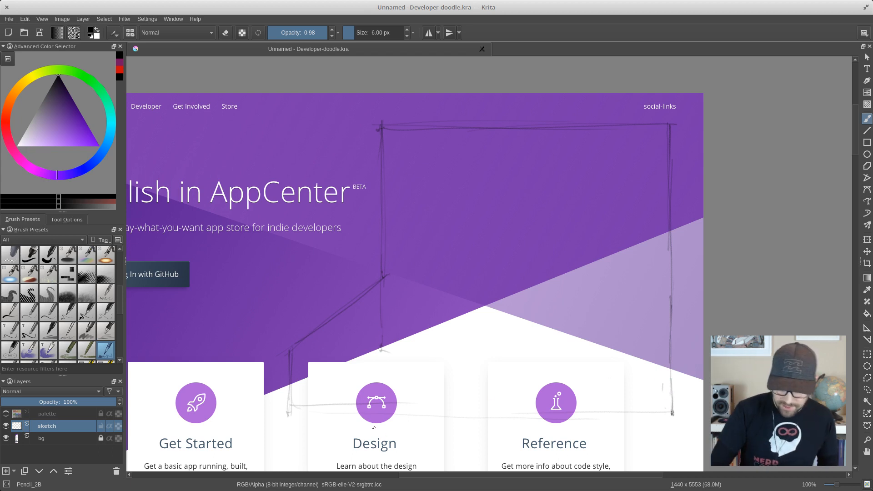
{"action": "left_click_drag", "start_coordinate": [291, 414], "coordinate": [362, 415]}
{"action": "left_click_drag", "start_coordinate": [296, 412], "coordinate": [670, 414]}
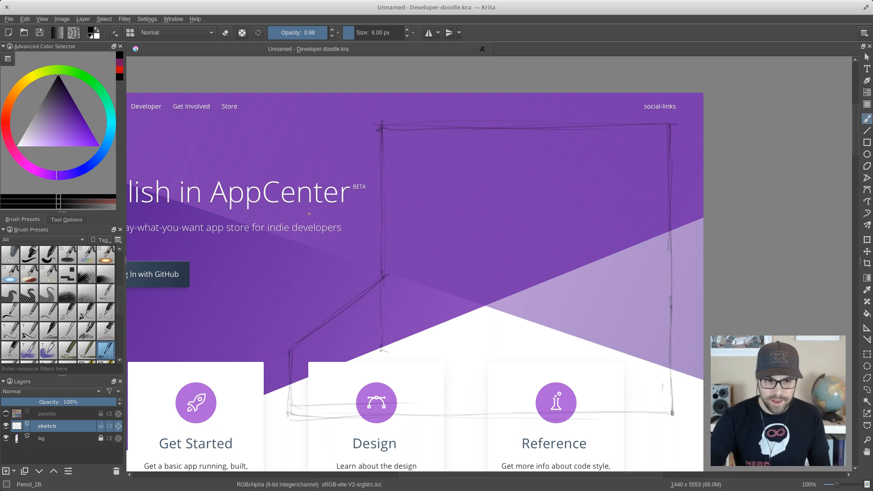
{"action": "left_click_drag", "start_coordinate": [427, 259], "coordinate": [530, 220]}
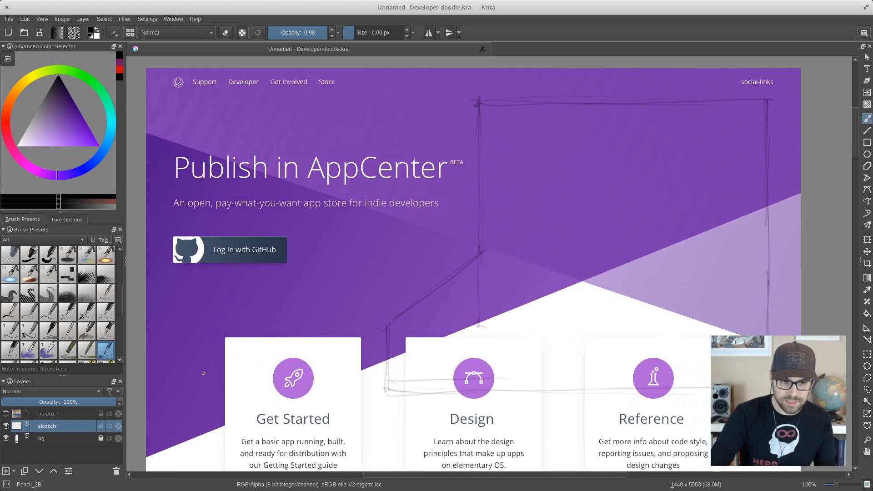
{"action": "left_click_drag", "start_coordinate": [211, 354], "coordinate": [177, 397]}
{"action": "left_click_drag", "start_coordinate": [176, 352], "coordinate": [211, 397]}
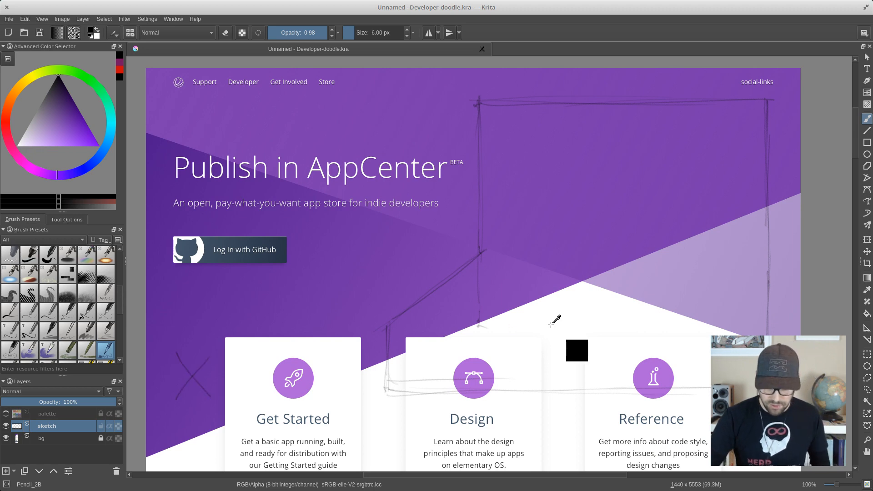
{"action": "key", "text": "ctrl+z"}
{"action": "key", "text": "ctrl+z"}
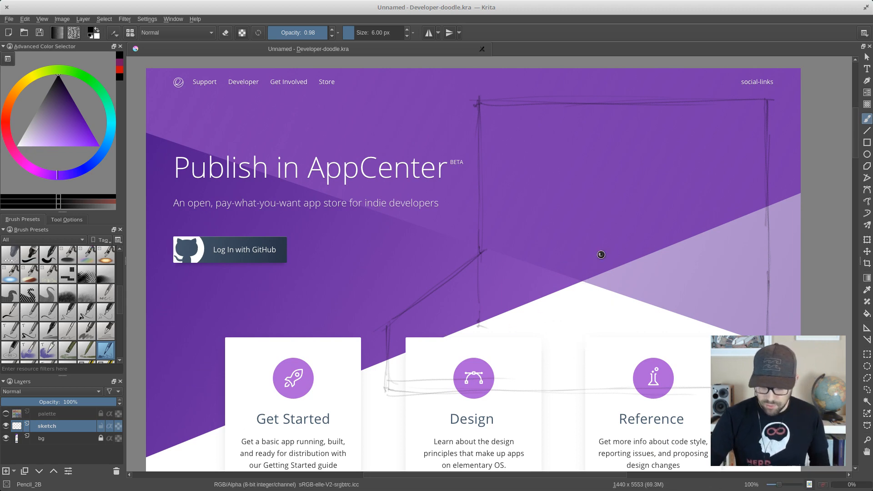
- Save the document with the sketched outline
{"action": "key", "text": "ctrl+s"}
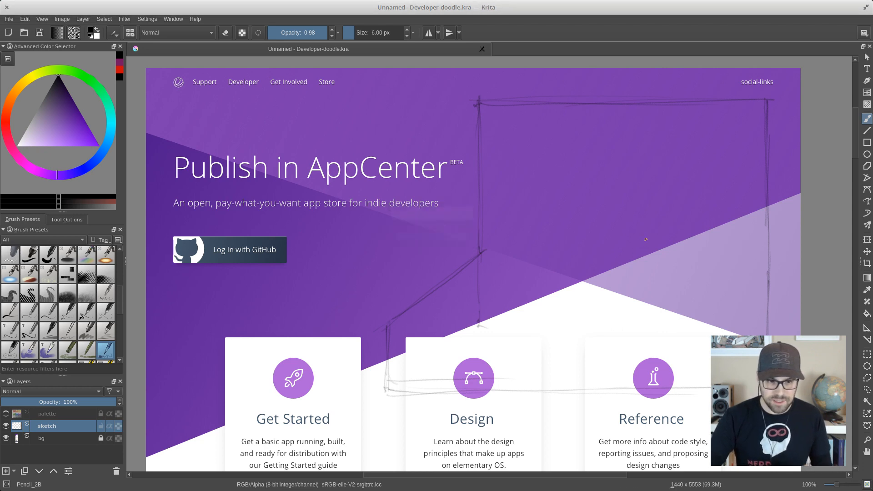
{"action": "left_click_drag", "start_coordinate": [652, 231], "coordinate": [593, 257]}
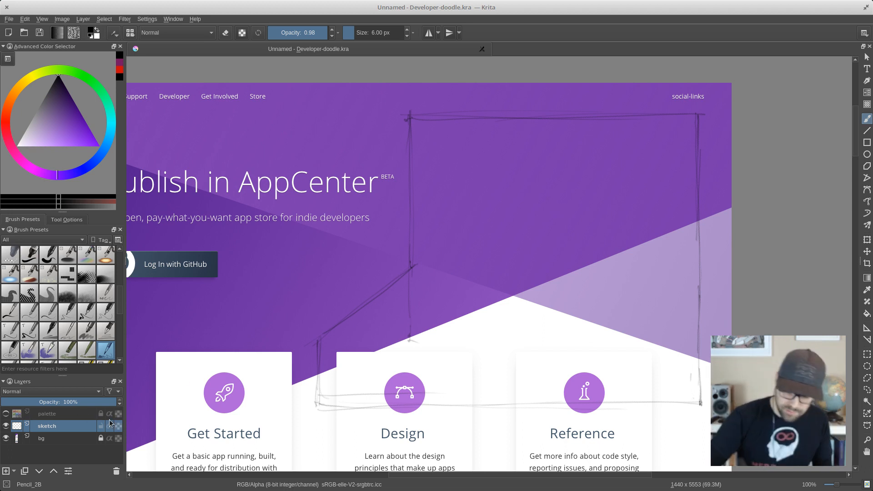
- Hide the mockup's bg layer and add a new layer named bg between it and the sketch layer
{"action": "mouse_move", "coordinate": [110, 423]}
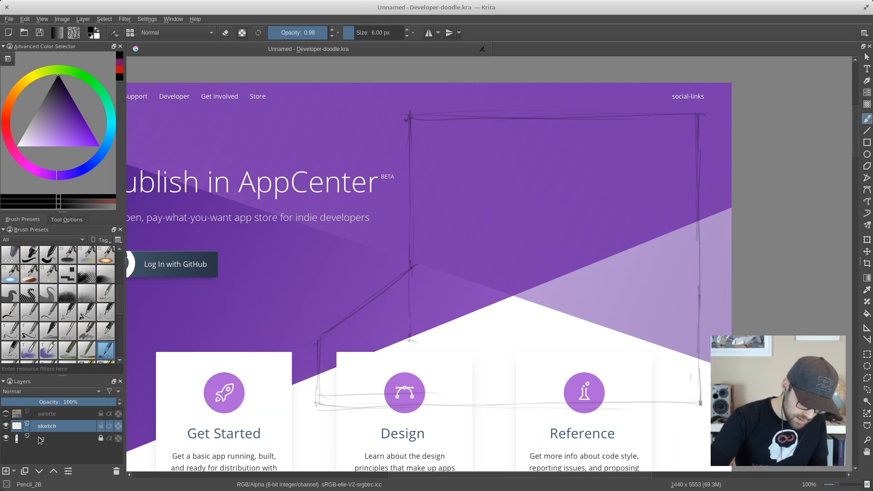
{"action": "left_click", "coordinate": [5, 438]}
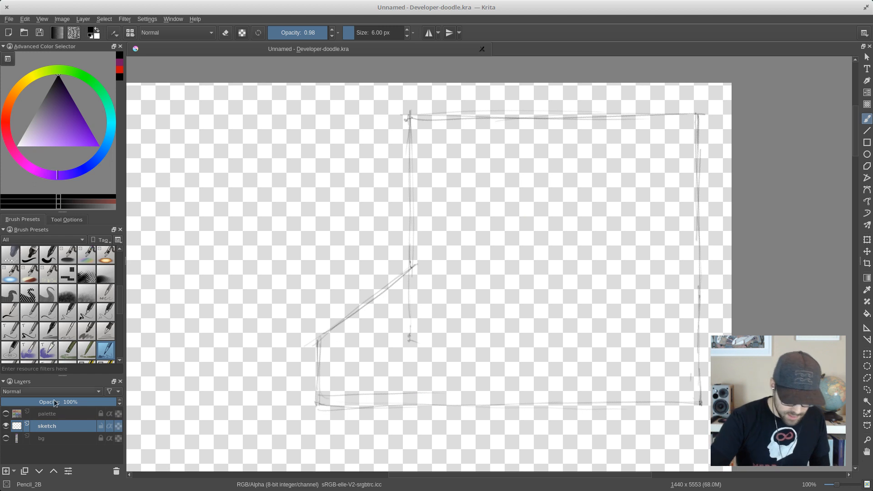
{"action": "left_click", "coordinate": [6, 471]}
{"action": "left_click_drag", "start_coordinate": [62, 427], "coordinate": [51, 452]}
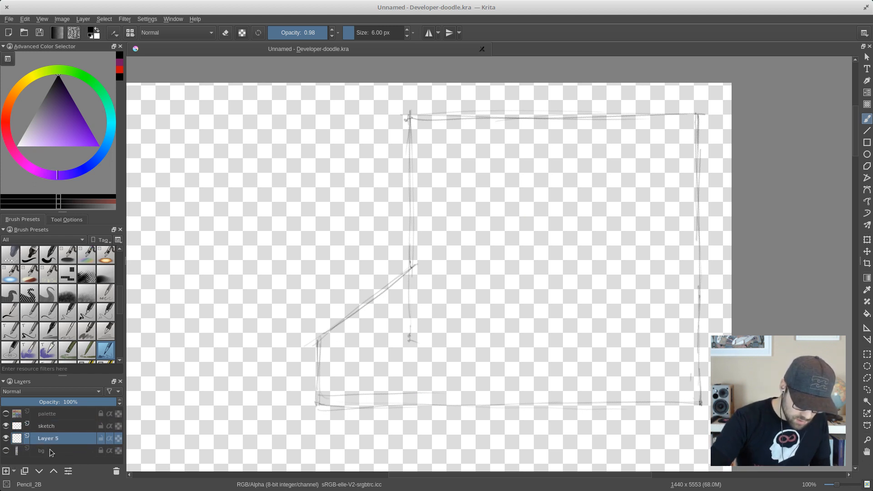
{"action": "double_click", "coordinate": [46, 438]}
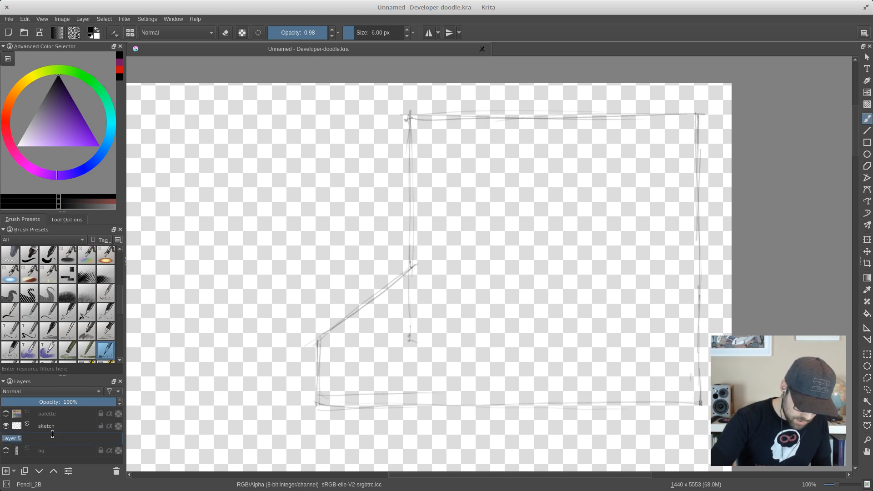
{"action": "type", "text": "bg"}
{"action": "key", "text": "Return"}
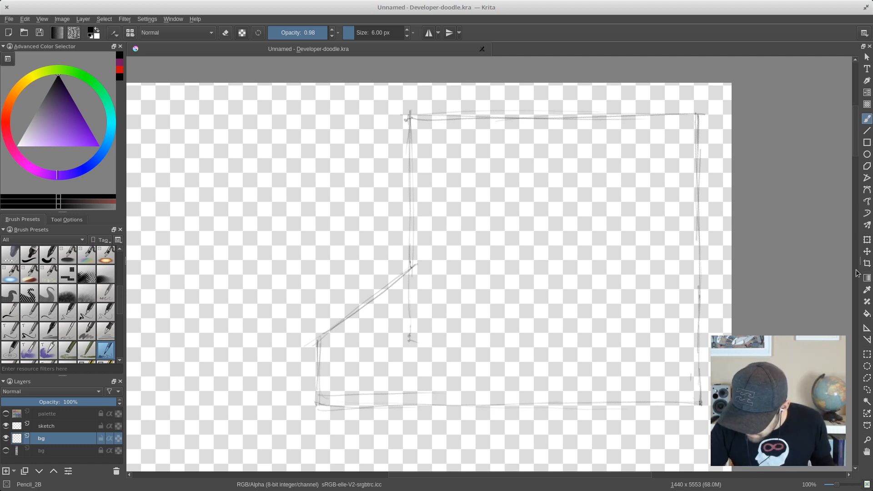
- Fill the area outside the sketched outline with white on the new bg layer
{"action": "left_click", "coordinate": [867, 314]}
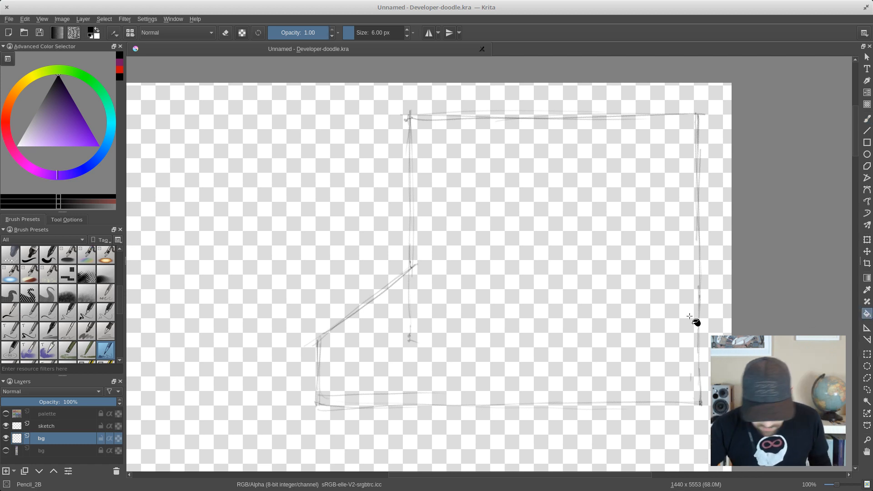
{"action": "left_click_drag", "start_coordinate": [58, 116], "coordinate": [16, 146]}
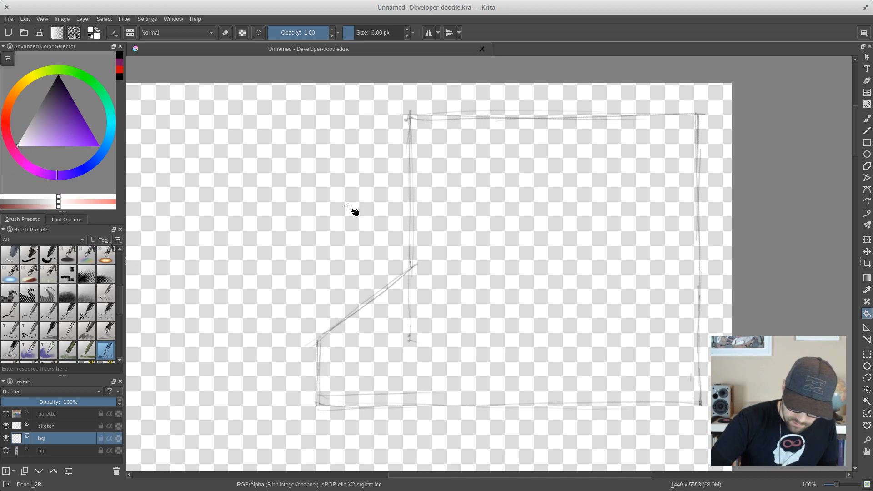
{"action": "left_click", "coordinate": [355, 211]}
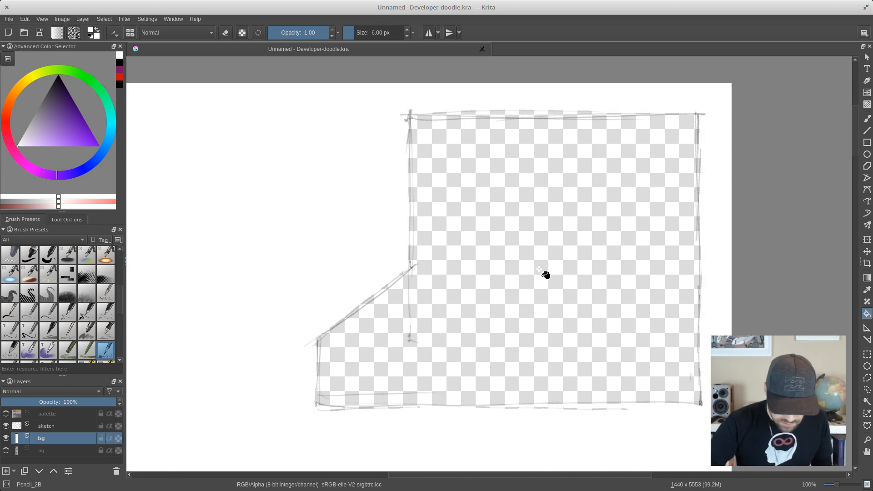
- Fill the outline's interior with white on the bg layer, hiding the sketch layer during the fill and showing it again
{"action": "left_click", "coordinate": [6, 425]}
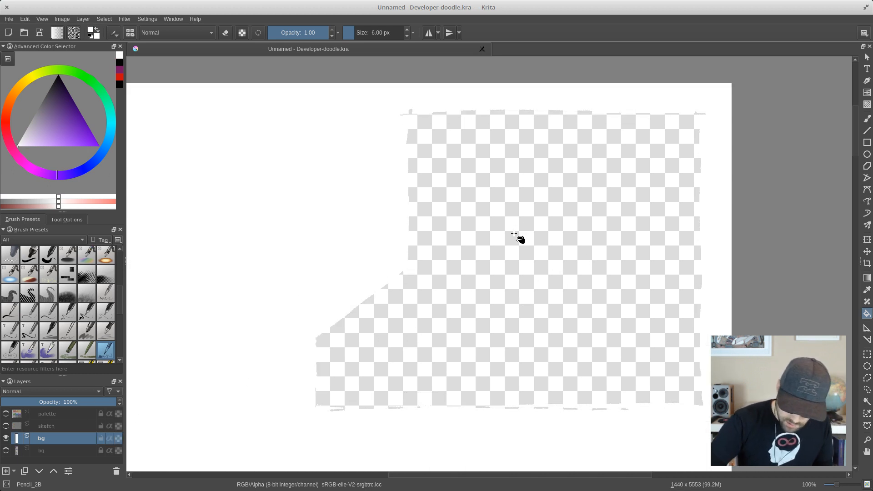
{"action": "left_click", "coordinate": [519, 239]}
{"action": "left_click", "coordinate": [6, 426]}
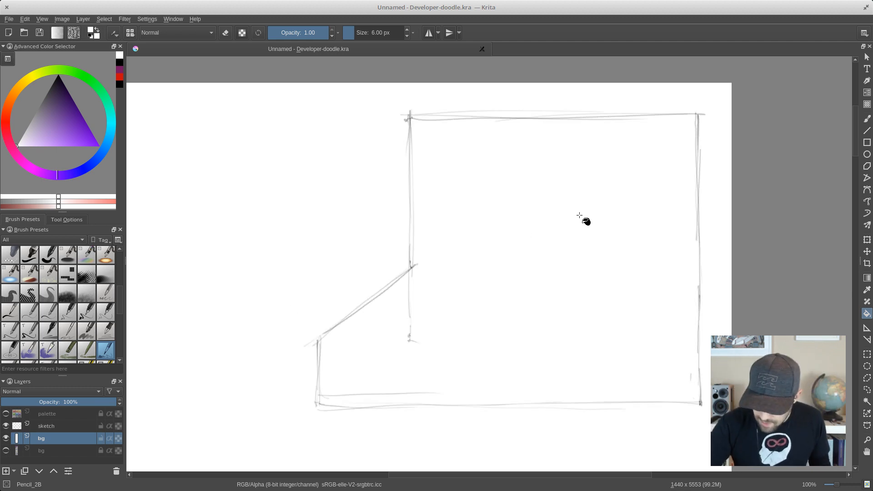
- Lock the white bg layer, make the sketch layer active for freehand brush drawing, and set the brush colour to black
{"action": "left_click", "coordinate": [867, 118]}
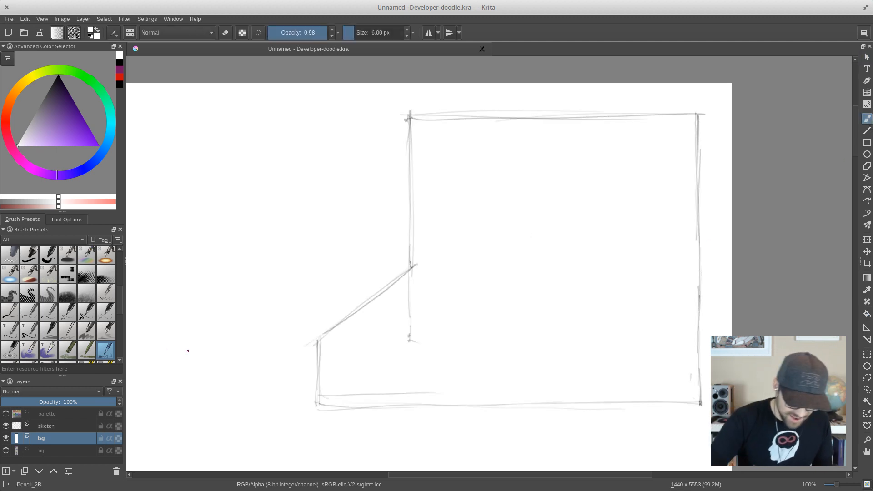
{"action": "left_click", "coordinate": [100, 438]}
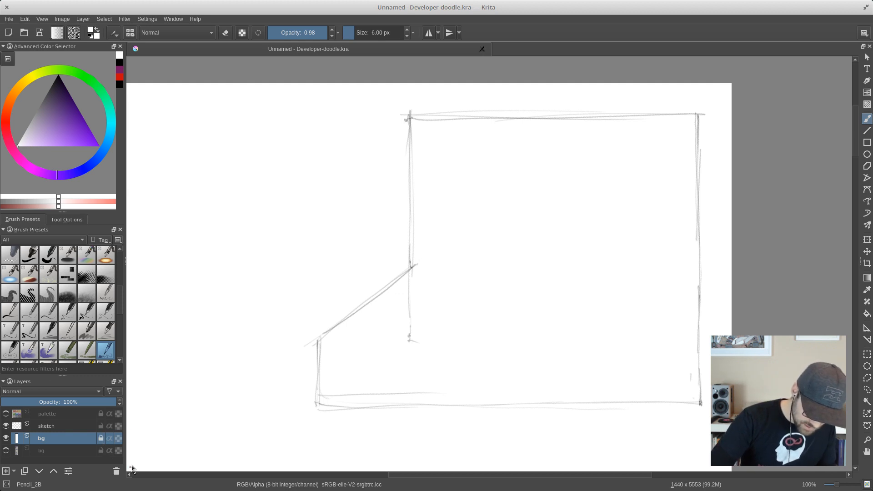
{"action": "left_click", "coordinate": [100, 427]}
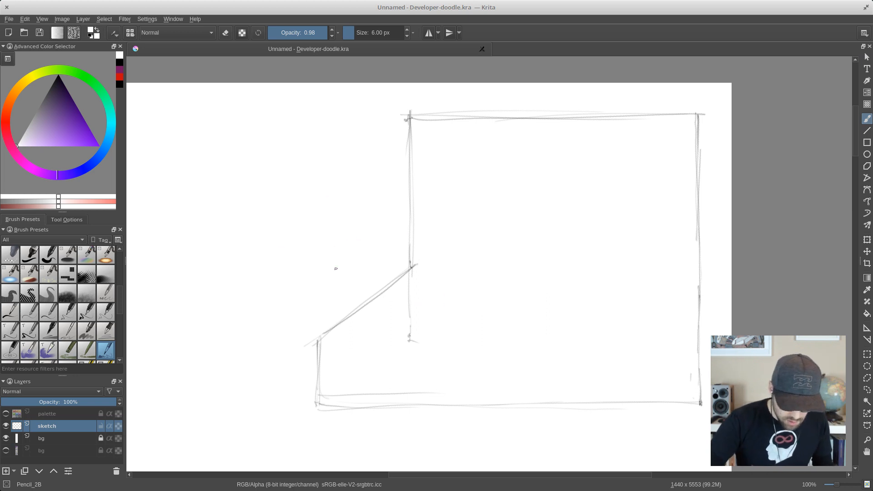
{"action": "left_click", "coordinate": [58, 77]}
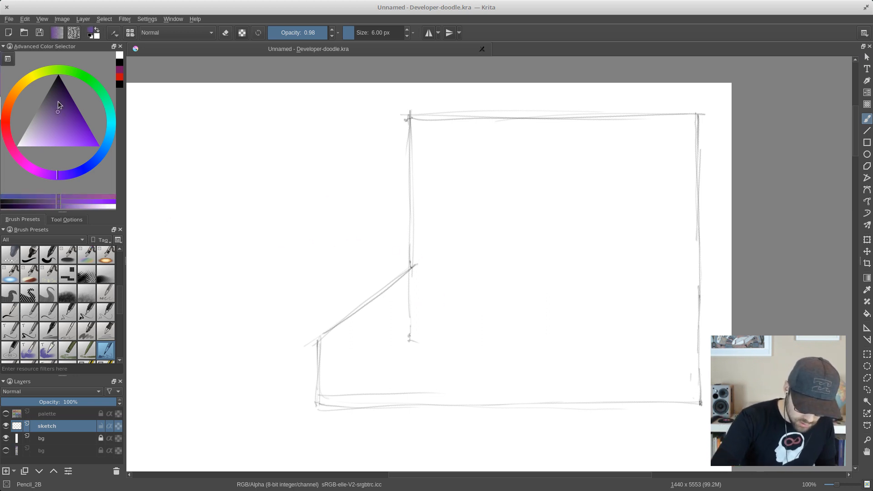
- Make a short test scribble and erase it with Eraser_circle, together with the stray vertical line below the outline's inner corner
{"action": "mouse_move", "coordinate": [431, 314]}
{"action": "left_mouse_down"}
{"action": "mouse_move", "coordinate": [442, 296]}
{"action": "mouse_move", "coordinate": [450, 307]}
{"action": "left_mouse_up"}
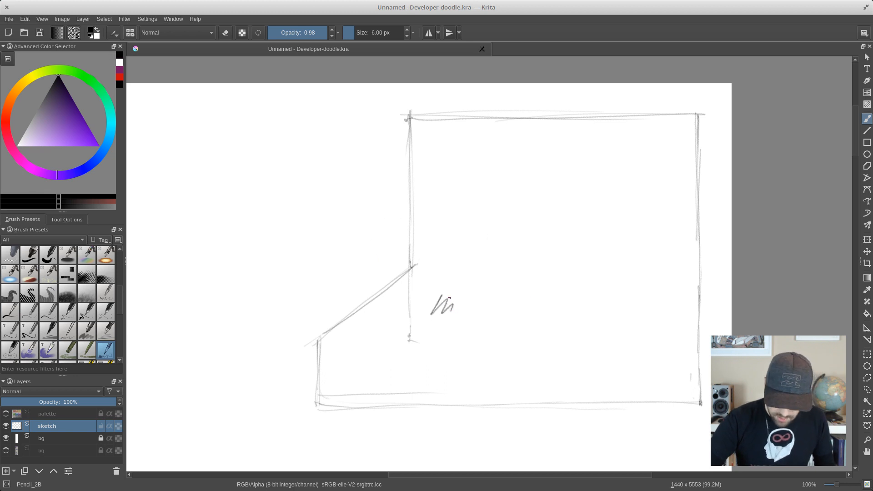
{"action": "right_click", "coordinate": [449, 298]}
{"action": "left_click", "coordinate": [460, 241]}
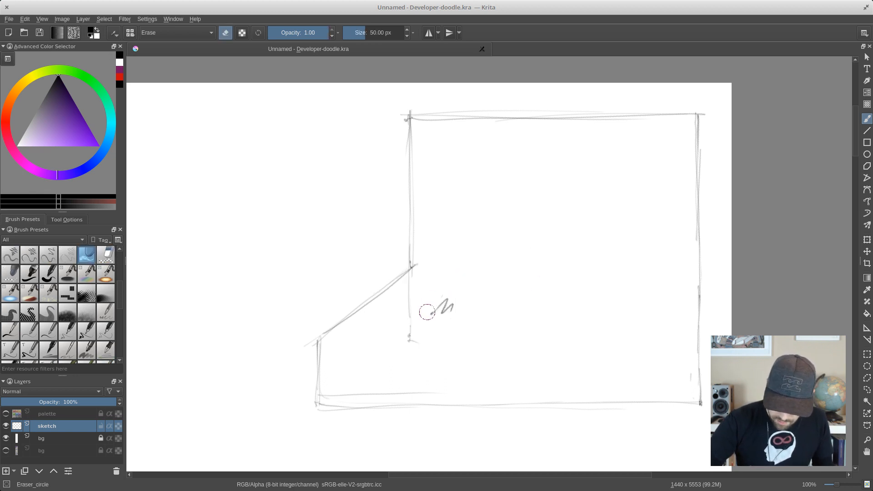
{"action": "mouse_move", "coordinate": [424, 306]}
{"action": "left_mouse_down"}
{"action": "mouse_move", "coordinate": [460, 306]}
{"action": "mouse_move", "coordinate": [436, 279]}
{"action": "mouse_move", "coordinate": [402, 295]}
{"action": "mouse_move", "coordinate": [417, 294]}
{"action": "mouse_move", "coordinate": [415, 320]}
{"action": "mouse_move", "coordinate": [428, 323]}
{"action": "mouse_move", "coordinate": [449, 298]}
{"action": "mouse_move", "coordinate": [444, 279]}
{"action": "left_mouse_up"}
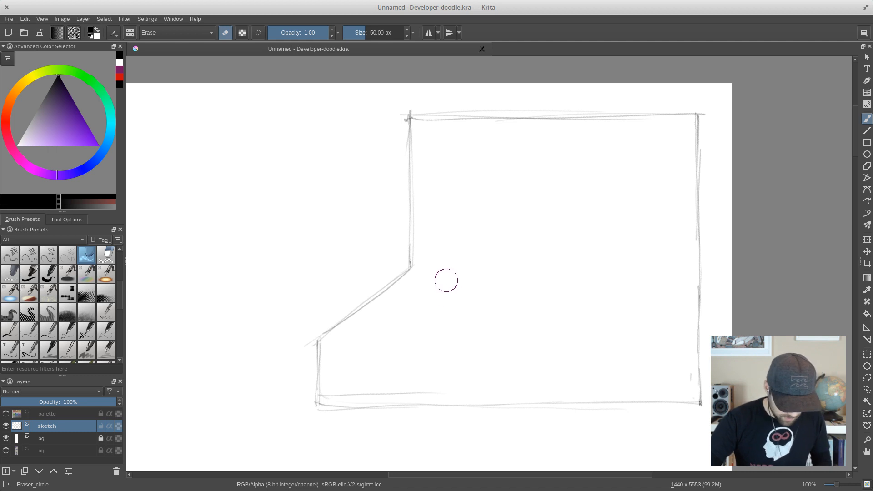
- Return to the Pencil_2B brush and save the document
{"action": "right_click", "coordinate": [492, 246]}
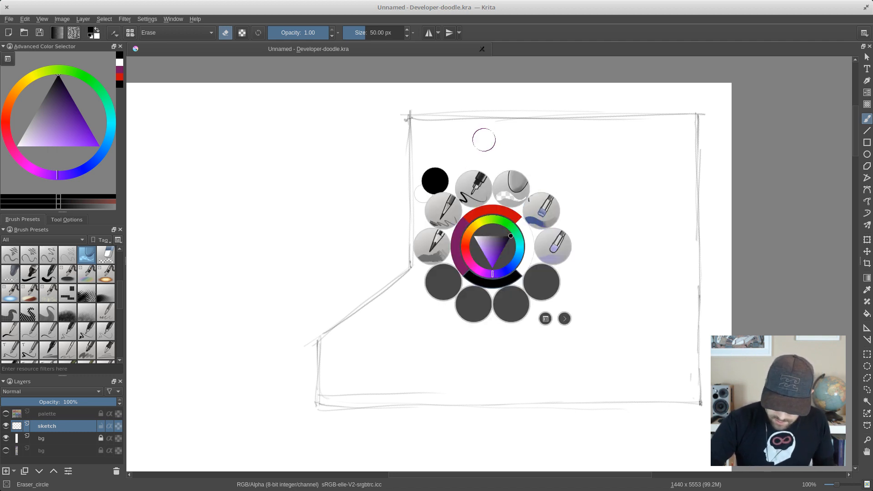
{"action": "left_click", "coordinate": [443, 209]}
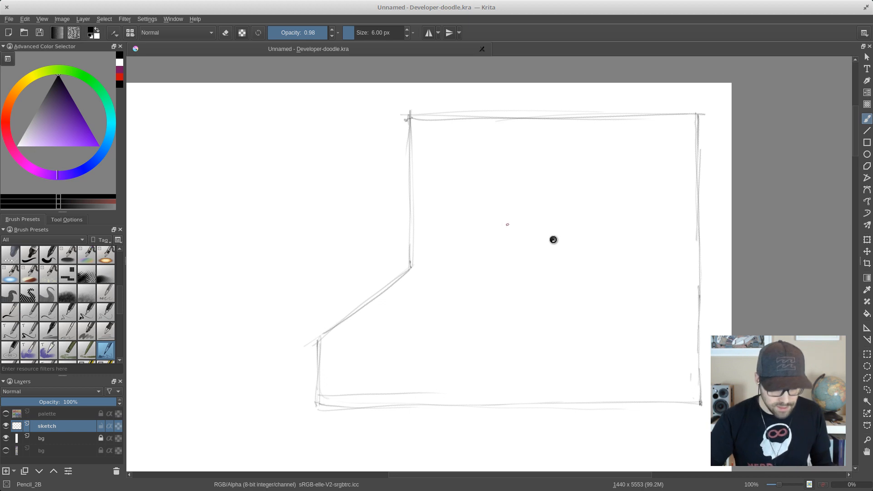
{"action": "key", "text": "ctrl+s"}
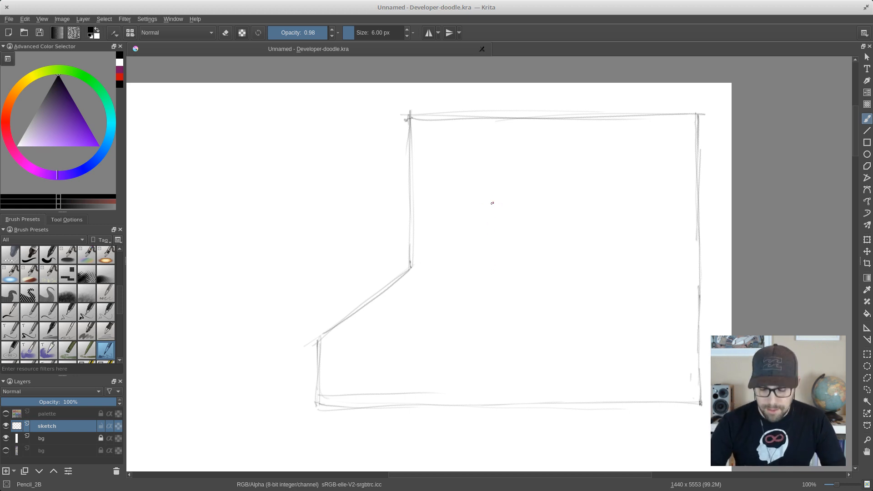
- Sketch perspective construction lines inside the outline: a short vertical and diagonal, two long crossing diagonals and two tall vertical guides
{"action": "mouse_move", "coordinate": [509, 250]}
{"action": "left_mouse_down"}
{"action": "mouse_move", "coordinate": [508, 228]}
{"action": "mouse_move", "coordinate": [506, 307]}
{"action": "mouse_move", "coordinate": [579, 266]}
{"action": "left_mouse_up"}
{"action": "left_click_drag", "start_coordinate": [499, 316], "coordinate": [600, 255]}
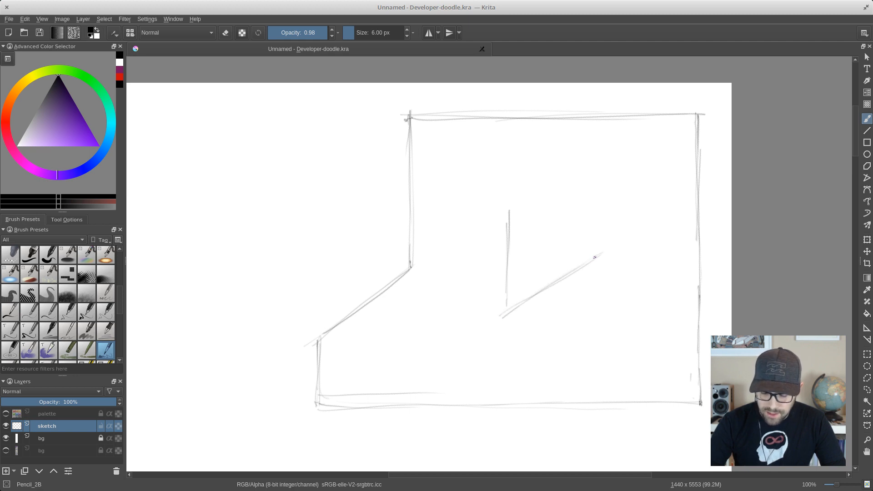
{"action": "mouse_move", "coordinate": [194, 412]}
{"action": "left_mouse_down"}
{"action": "mouse_move", "coordinate": [544, 182]}
{"action": "mouse_move", "coordinate": [594, 242]}
{"action": "mouse_move", "coordinate": [709, 337]}
{"action": "left_mouse_up"}
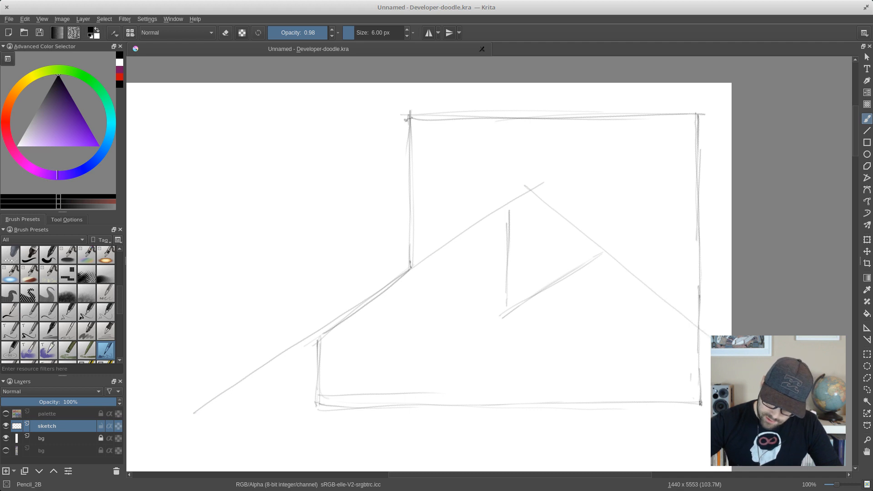
{"action": "mouse_move", "coordinate": [534, 85]}
{"action": "left_mouse_down"}
{"action": "mouse_move", "coordinate": [537, 433]}
{"action": "mouse_move", "coordinate": [530, 112]}
{"action": "mouse_move", "coordinate": [530, 424]}
{"action": "left_mouse_up"}
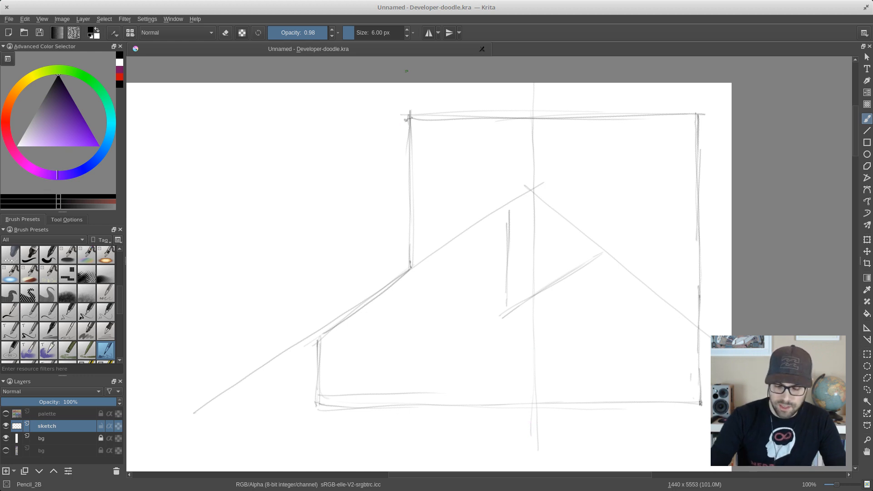
{"action": "left_click_drag", "start_coordinate": [407, 71], "coordinate": [419, 405]}
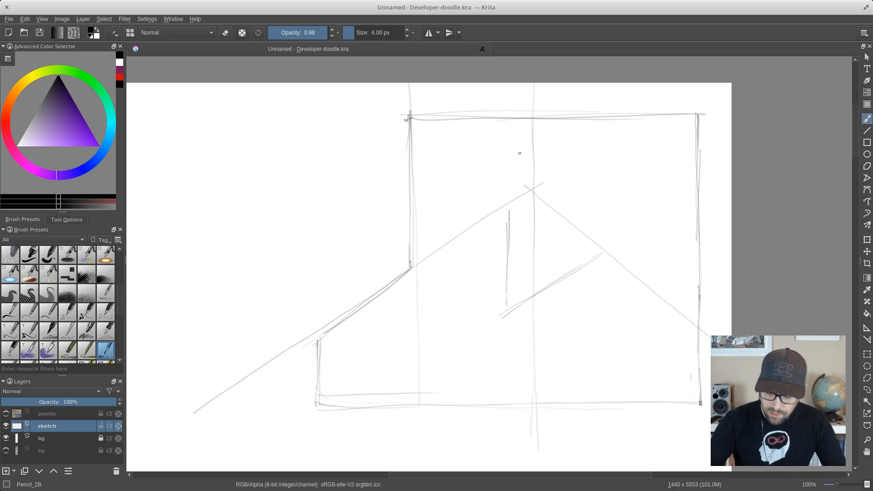
{"action": "mouse_move", "coordinate": [531, 156]}
{"action": "left_mouse_down"}
{"action": "mouse_move", "coordinate": [509, 196]}
{"action": "mouse_move", "coordinate": [554, 203]}
{"action": "left_mouse_up"}
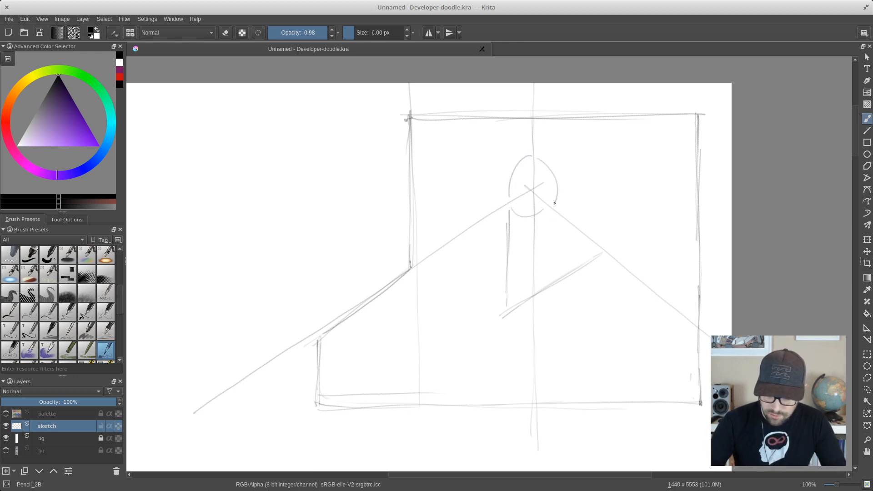
{"action": "key", "text": "ctrl+z"}
{"action": "key", "text": "ctrl+z"}
{"action": "key", "text": "ctrl+z"}
{"action": "key", "text": "ctrl+z"}
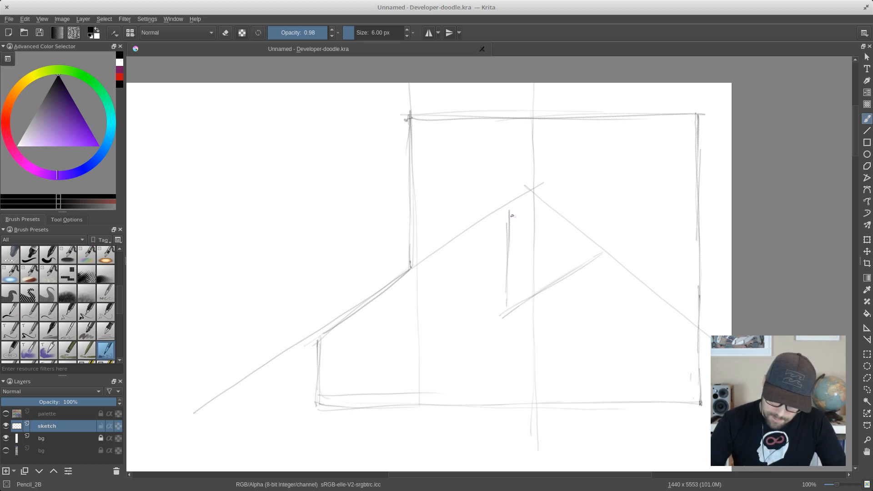
- Rough in a box in perspective around the central guide with parallel upper and lower diagonals, side verticals and a lower left edge
{"action": "left_click_drag", "start_coordinate": [453, 253], "coordinate": [550, 183]}
{"action": "mouse_move", "coordinate": [463, 244]}
{"action": "left_mouse_down"}
{"action": "mouse_move", "coordinate": [560, 181]}
{"action": "mouse_move", "coordinate": [568, 258]}
{"action": "left_mouse_up"}
{"action": "left_click_drag", "start_coordinate": [567, 167], "coordinate": [569, 253]}
{"action": "mouse_move", "coordinate": [452, 240]}
{"action": "left_mouse_down"}
{"action": "mouse_move", "coordinate": [457, 363]}
{"action": "mouse_move", "coordinate": [552, 282]}
{"action": "left_mouse_up"}
{"action": "mouse_move", "coordinate": [577, 192]}
{"action": "left_mouse_down"}
{"action": "mouse_move", "coordinate": [566, 275]}
{"action": "mouse_move", "coordinate": [481, 338]}
{"action": "mouse_move", "coordinate": [390, 275]}
{"action": "mouse_move", "coordinate": [454, 328]}
{"action": "left_mouse_up"}
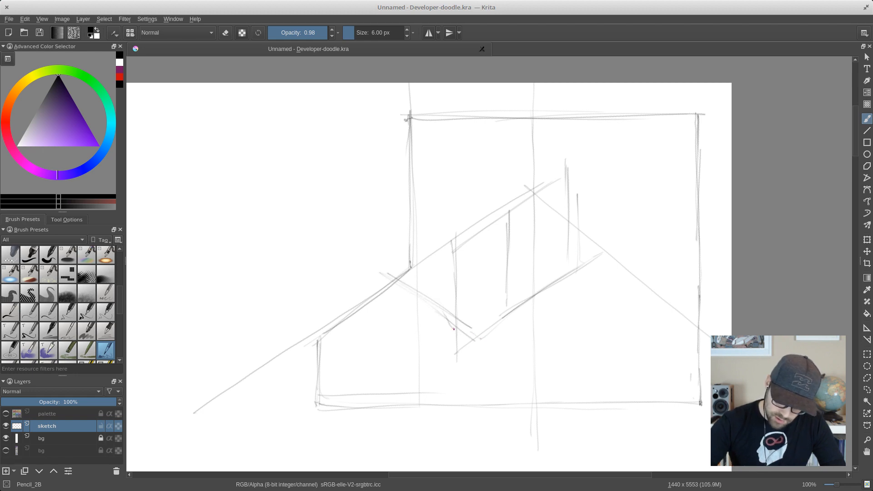
- Draw the box's front vertical corner and add a narrow band with short end verticals along the top of its right face
{"action": "mouse_move", "coordinate": [473, 237]}
{"action": "left_mouse_down"}
{"action": "mouse_move", "coordinate": [477, 337]}
{"action": "mouse_move", "coordinate": [474, 225]}
{"action": "mouse_move", "coordinate": [476, 259]}
{"action": "mouse_move", "coordinate": [486, 258]}
{"action": "left_mouse_up"}
{"action": "left_click_drag", "start_coordinate": [575, 188], "coordinate": [575, 164]}
{"action": "left_click_drag", "start_coordinate": [573, 160], "coordinate": [572, 194]}
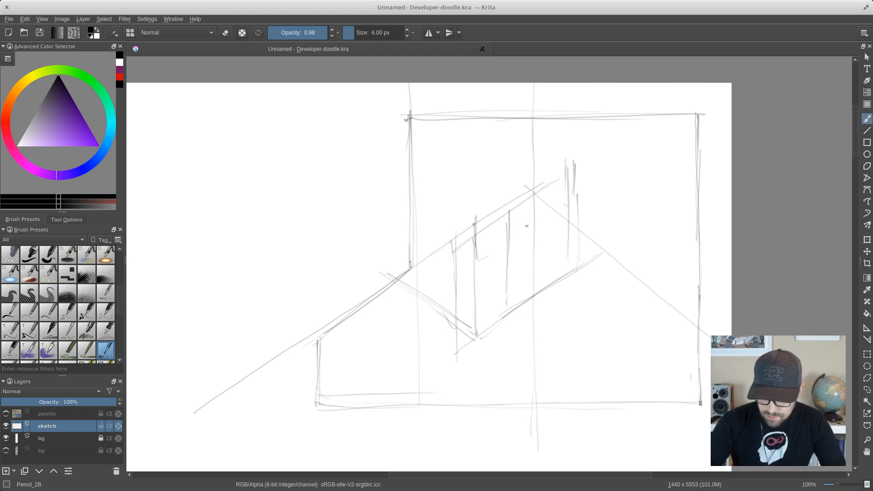
{"action": "left_click_drag", "start_coordinate": [482, 255], "coordinate": [569, 196]}
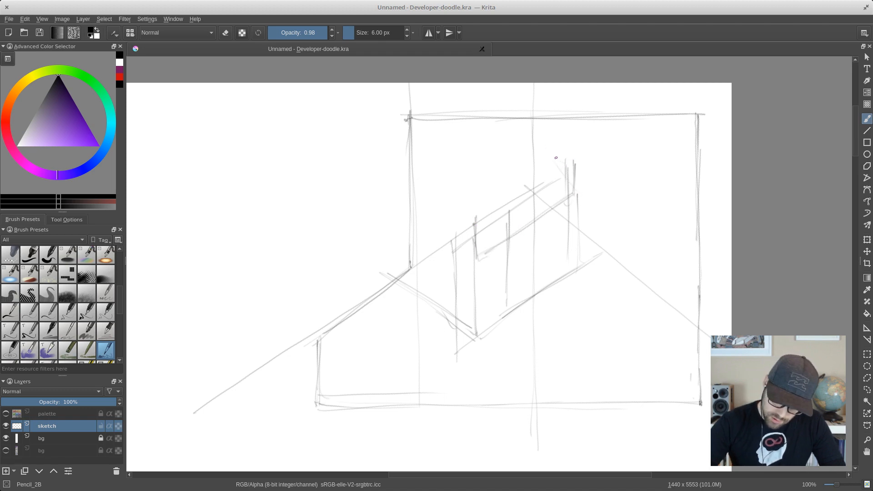
{"action": "mouse_move", "coordinate": [474, 242]}
{"action": "left_mouse_down"}
{"action": "mouse_move", "coordinate": [478, 249]}
{"action": "mouse_move", "coordinate": [537, 194]}
{"action": "left_mouse_up"}
{"action": "left_click_drag", "start_coordinate": [551, 157], "coordinate": [563, 174]}
{"action": "left_click_drag", "start_coordinate": [473, 240], "coordinate": [469, 252]}
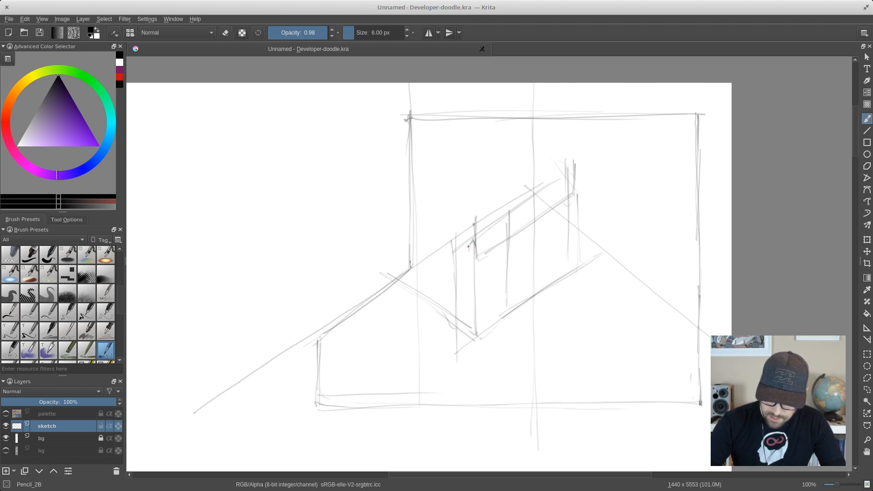
- Sketch the box's left face with tall rear verticals, a short top edge and a slanted edge down to the front corner
{"action": "left_click_drag", "start_coordinate": [468, 325], "coordinate": [467, 343]}
{"action": "left_click_drag", "start_coordinate": [395, 277], "coordinate": [391, 189]}
{"action": "left_click_drag", "start_coordinate": [387, 241], "coordinate": [386, 274]}
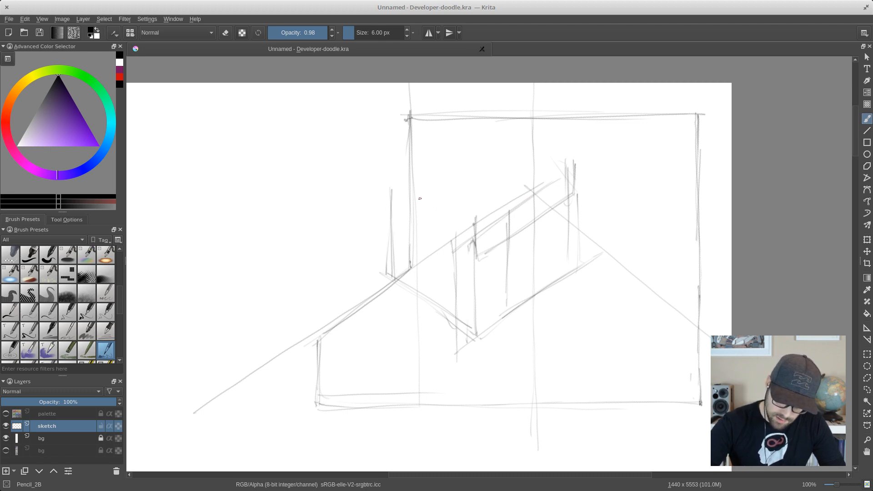
{"action": "left_click_drag", "start_coordinate": [396, 167], "coordinate": [407, 173]}
{"action": "mouse_move", "coordinate": [473, 244]}
{"action": "left_mouse_down"}
{"action": "mouse_move", "coordinate": [423, 179]}
{"action": "mouse_move", "coordinate": [459, 231]}
{"action": "left_mouse_up"}
{"action": "mouse_move", "coordinate": [385, 160]}
{"action": "left_mouse_down"}
{"action": "mouse_move", "coordinate": [410, 169]}
{"action": "mouse_move", "coordinate": [392, 215]}
{"action": "mouse_move", "coordinate": [392, 244]}
{"action": "left_mouse_up"}
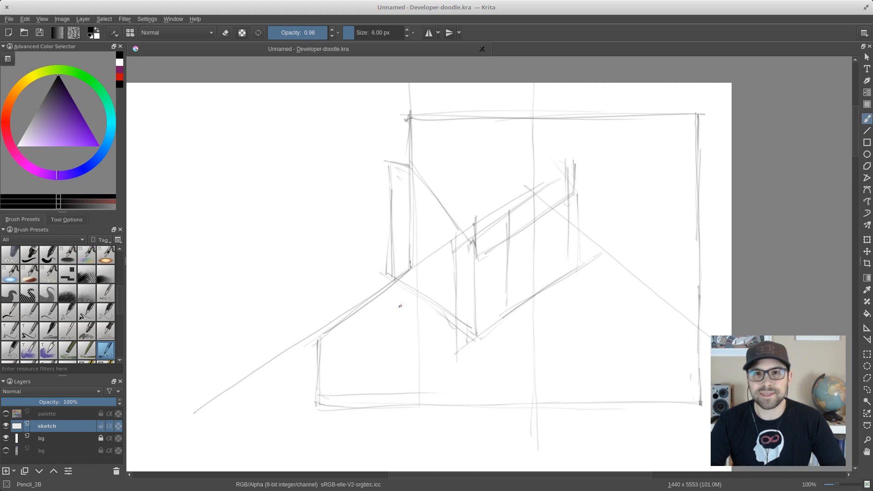
- Strengthen the left face's slanted top edge, rear vertical and bottom edge
{"action": "left_click_drag", "start_coordinate": [413, 167], "coordinate": [450, 222]}
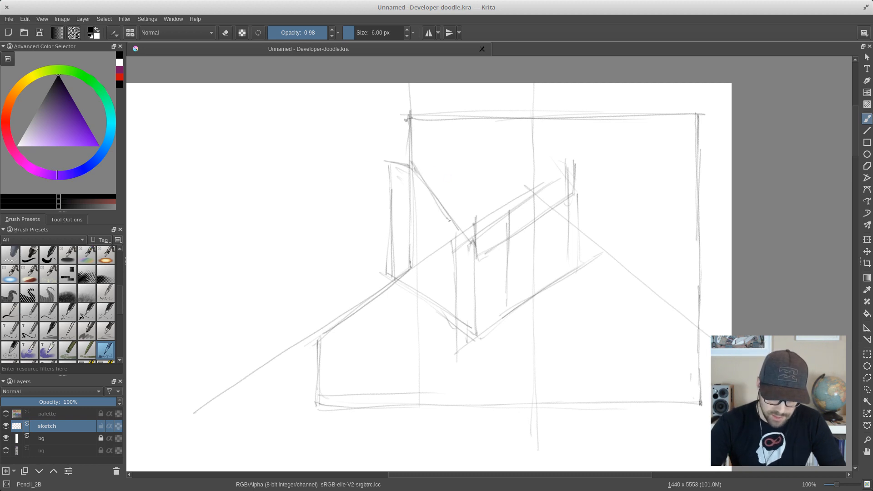
{"action": "left_click_drag", "start_coordinate": [389, 172], "coordinate": [388, 230]}
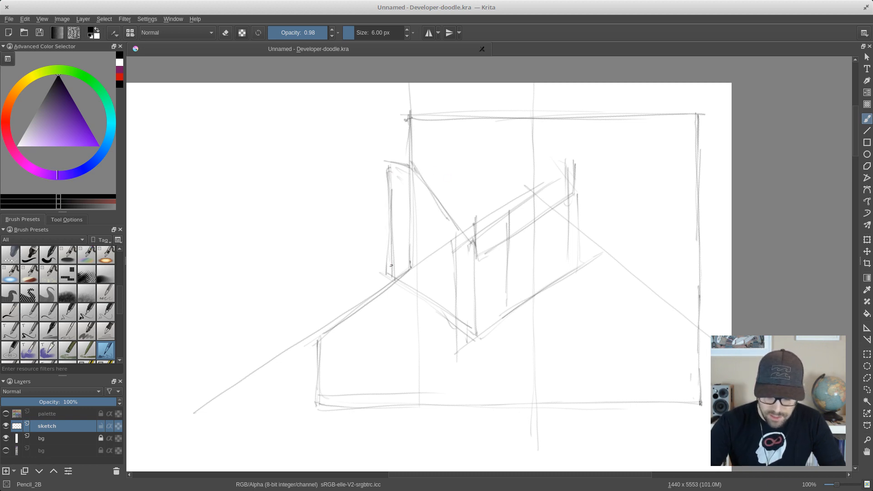
{"action": "mouse_move", "coordinate": [389, 170]}
{"action": "left_mouse_down"}
{"action": "mouse_move", "coordinate": [393, 278]}
{"action": "mouse_move", "coordinate": [476, 337]}
{"action": "left_mouse_up"}
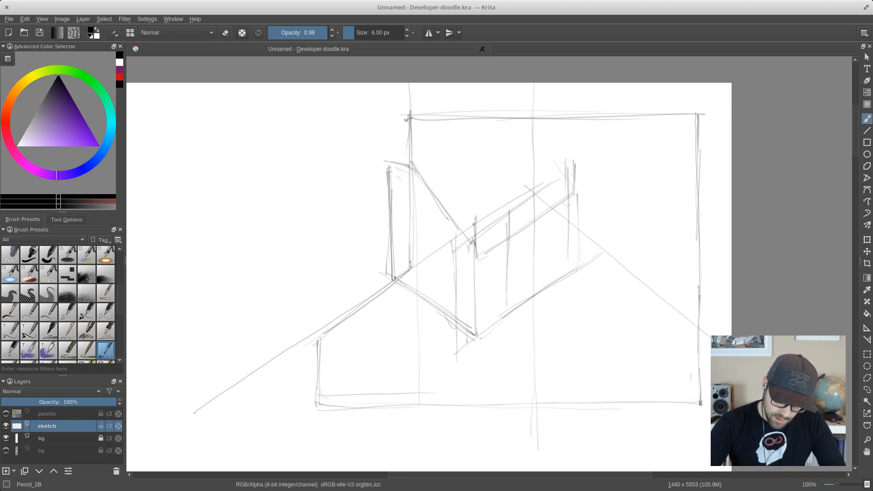
{"action": "left_click_drag", "start_coordinate": [400, 282], "coordinate": [475, 337]}
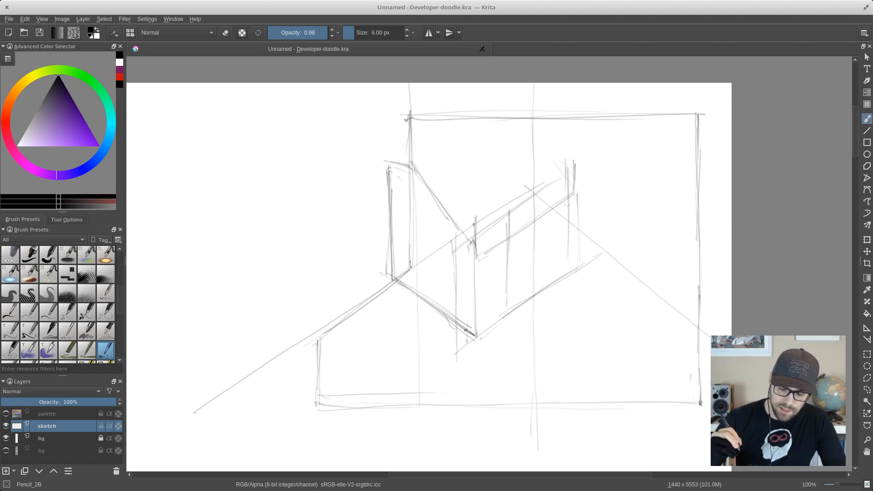
- Draw long diagonal guide lines along the left face's bottom edge, extending past the front corner and below the outline
{"action": "left_click_drag", "start_coordinate": [380, 272], "coordinate": [512, 374]}
{"action": "left_click_drag", "start_coordinate": [374, 254], "coordinate": [530, 397]}
{"action": "left_click_drag", "start_coordinate": [412, 298], "coordinate": [596, 462]}
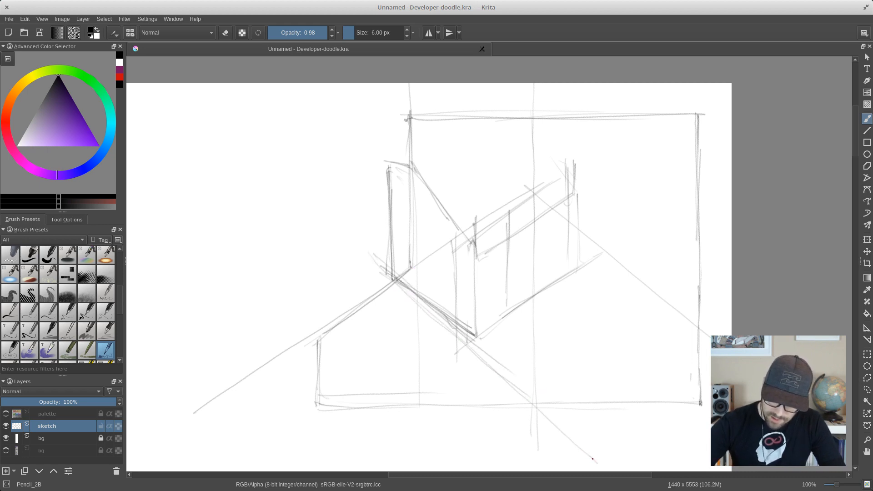
- Erase the heavy bottom edge and overlapping vertical and diagonal lines within the left face using Eraser_circle
{"action": "right_click", "coordinate": [539, 262]}
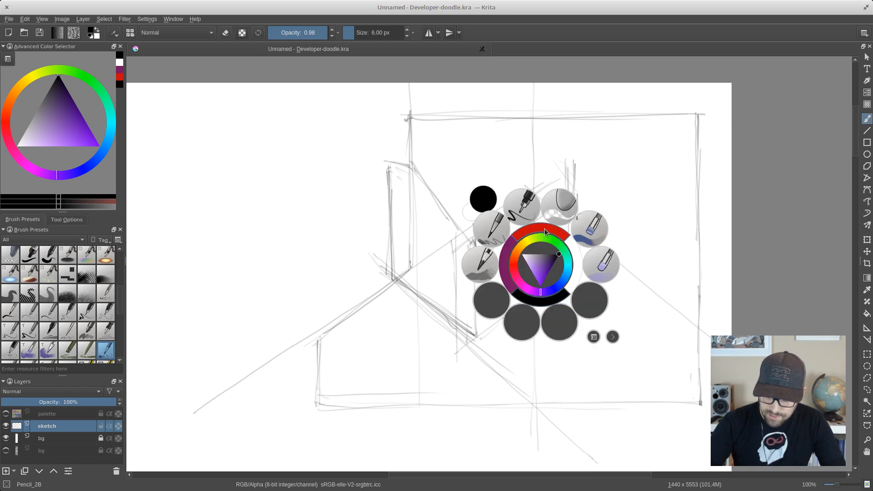
{"action": "left_click", "coordinate": [583, 219]}
{"action": "mouse_move", "coordinate": [429, 299]}
{"action": "left_mouse_down"}
{"action": "mouse_move", "coordinate": [409, 289]}
{"action": "mouse_move", "coordinate": [459, 332]}
{"action": "mouse_move", "coordinate": [468, 328]}
{"action": "mouse_move", "coordinate": [461, 323]}
{"action": "left_mouse_up"}
{"action": "left_click_drag", "start_coordinate": [405, 284], "coordinate": [394, 273]}
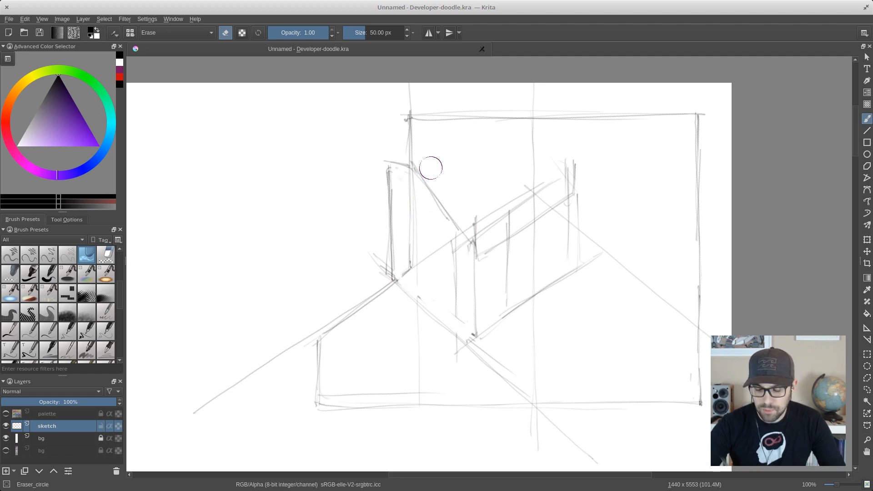
{"action": "mouse_move", "coordinate": [431, 167]}
{"action": "left_mouse_down"}
{"action": "mouse_move", "coordinate": [409, 193]}
{"action": "mouse_move", "coordinate": [411, 275]}
{"action": "left_mouse_up"}
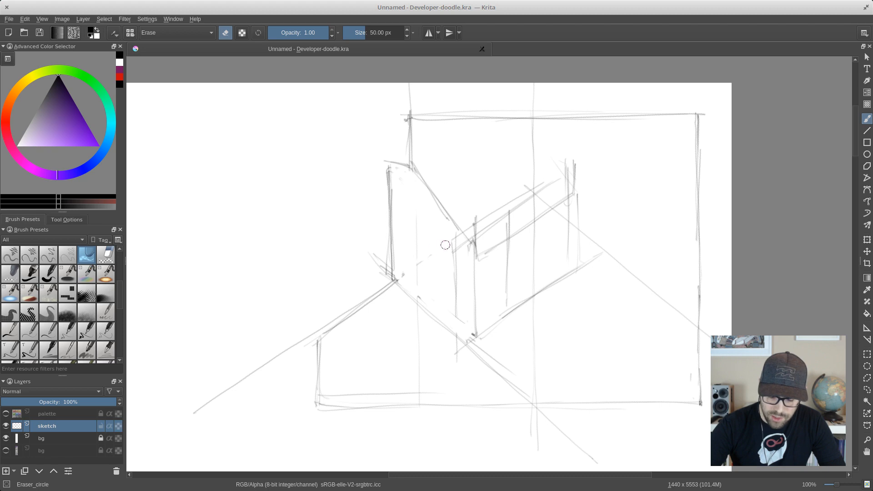
- Switch to the Pencil_2B brush and sketch the roof's far slanted edge, long ridge lines and the short top edge above the left face
{"action": "right_click", "coordinate": [530, 264]}
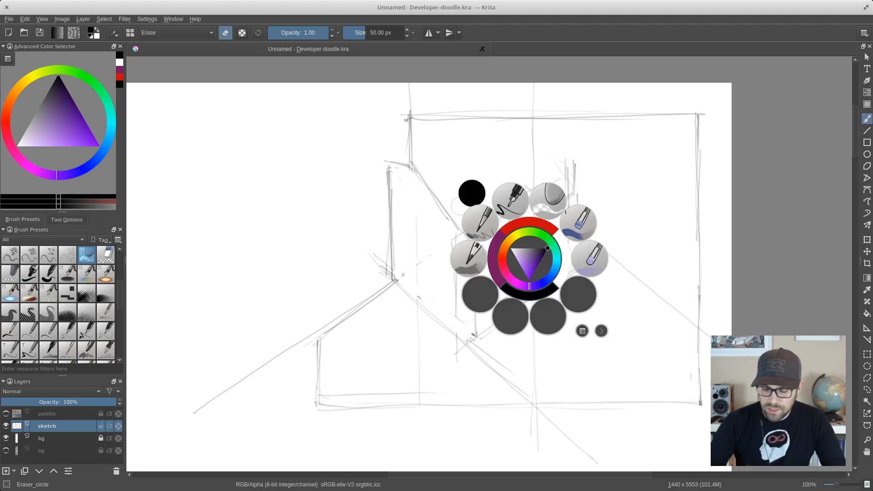
{"action": "left_click", "coordinate": [476, 255]}
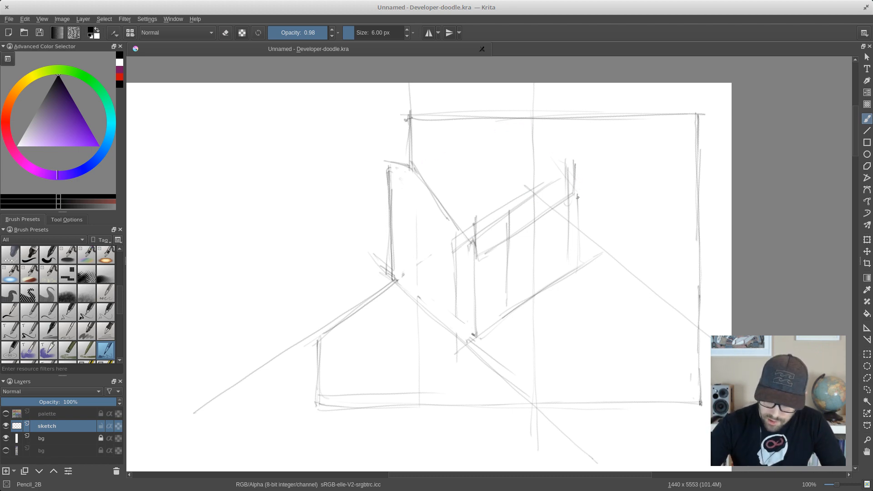
{"action": "mouse_move", "coordinate": [577, 196]}
{"action": "left_mouse_down"}
{"action": "mouse_move", "coordinate": [581, 174]}
{"action": "mouse_move", "coordinate": [577, 189]}
{"action": "mouse_move", "coordinate": [521, 112]}
{"action": "mouse_move", "coordinate": [547, 139]}
{"action": "left_mouse_up"}
{"action": "mouse_move", "coordinate": [416, 166]}
{"action": "left_mouse_down"}
{"action": "mouse_move", "coordinate": [473, 136]}
{"action": "mouse_move", "coordinate": [465, 139]}
{"action": "left_mouse_up"}
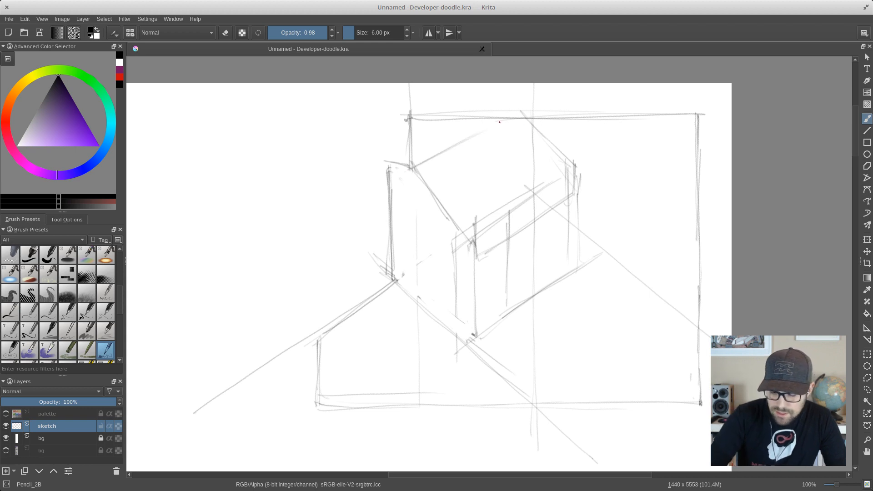
{"action": "left_click_drag", "start_coordinate": [499, 110], "coordinate": [400, 162]}
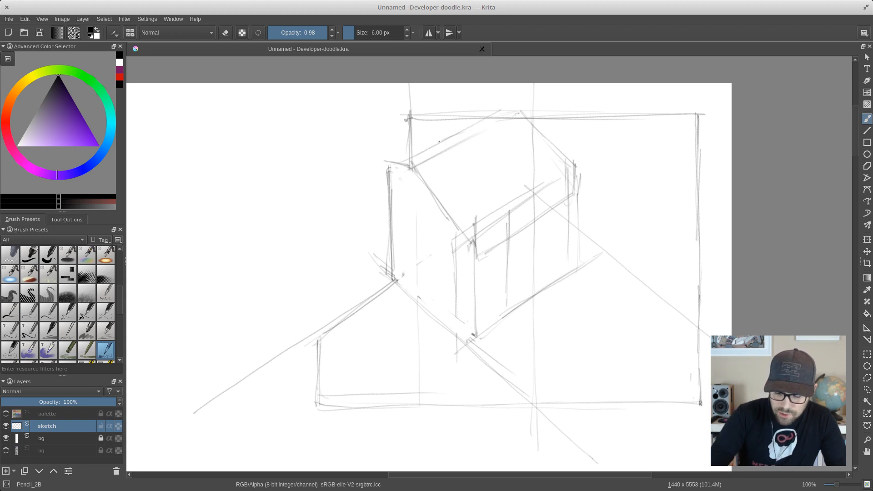
{"action": "mouse_move", "coordinate": [441, 141]}
{"action": "left_mouse_down"}
{"action": "mouse_move", "coordinate": [378, 177]}
{"action": "mouse_move", "coordinate": [364, 170]}
{"action": "mouse_move", "coordinate": [391, 234]}
{"action": "left_mouse_up"}
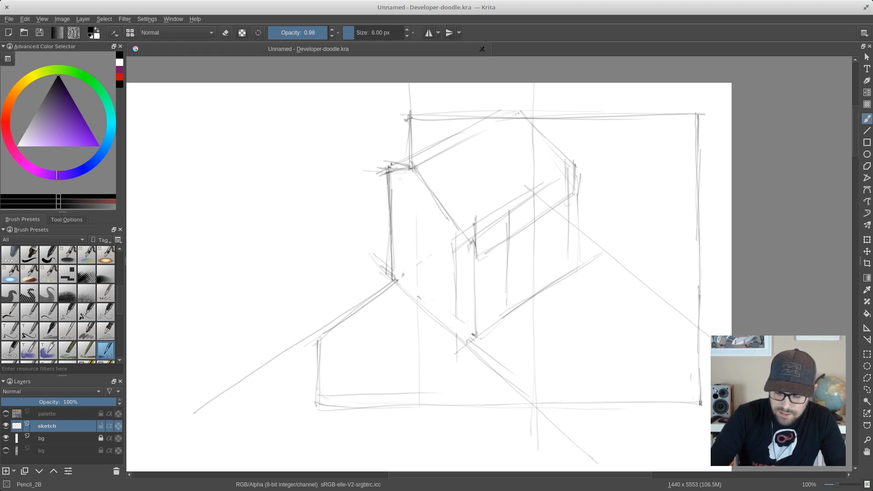
- Strengthen the roof's parallel ridge lines from the left face's top corners to the far peak
{"action": "mouse_move", "coordinate": [377, 177]}
{"action": "left_mouse_down"}
{"action": "mouse_move", "coordinate": [486, 128]}
{"action": "mouse_move", "coordinate": [392, 168]}
{"action": "mouse_move", "coordinate": [447, 140]}
{"action": "left_mouse_up"}
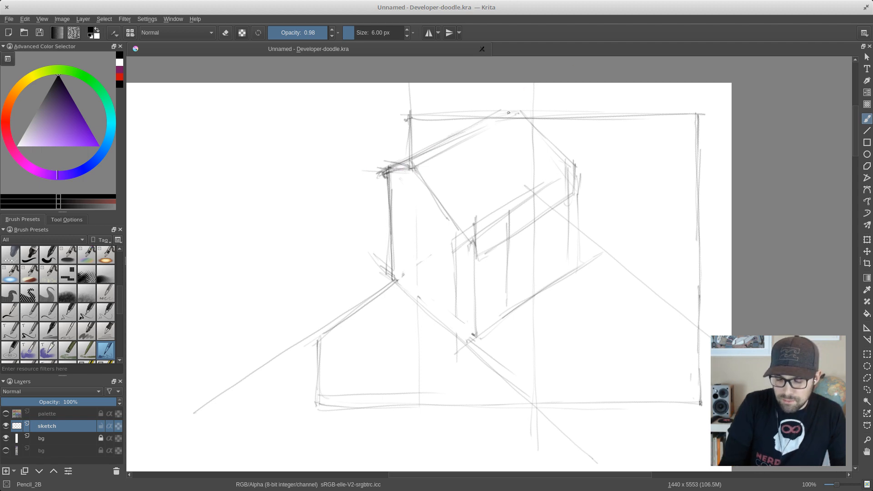
{"action": "mouse_move", "coordinate": [522, 112]}
{"action": "left_mouse_down"}
{"action": "mouse_move", "coordinate": [487, 116]}
{"action": "mouse_move", "coordinate": [439, 142]}
{"action": "left_mouse_up"}
{"action": "mouse_move", "coordinate": [485, 121]}
{"action": "left_mouse_down"}
{"action": "mouse_move", "coordinate": [382, 173]}
{"action": "mouse_move", "coordinate": [424, 173]}
{"action": "mouse_move", "coordinate": [456, 155]}
{"action": "left_mouse_up"}
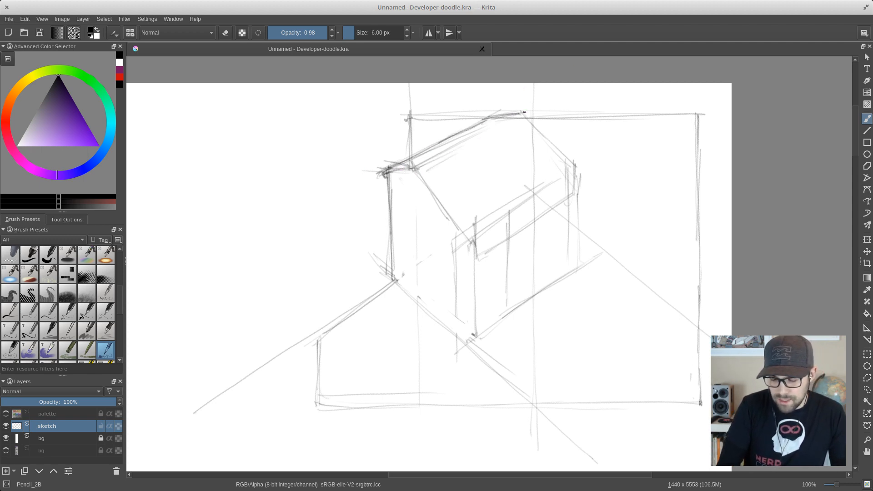
{"action": "mouse_move", "coordinate": [524, 113]}
{"action": "left_mouse_down"}
{"action": "mouse_move", "coordinate": [442, 152]}
{"action": "mouse_move", "coordinate": [516, 119]}
{"action": "mouse_move", "coordinate": [464, 146]}
{"action": "left_mouse_up"}
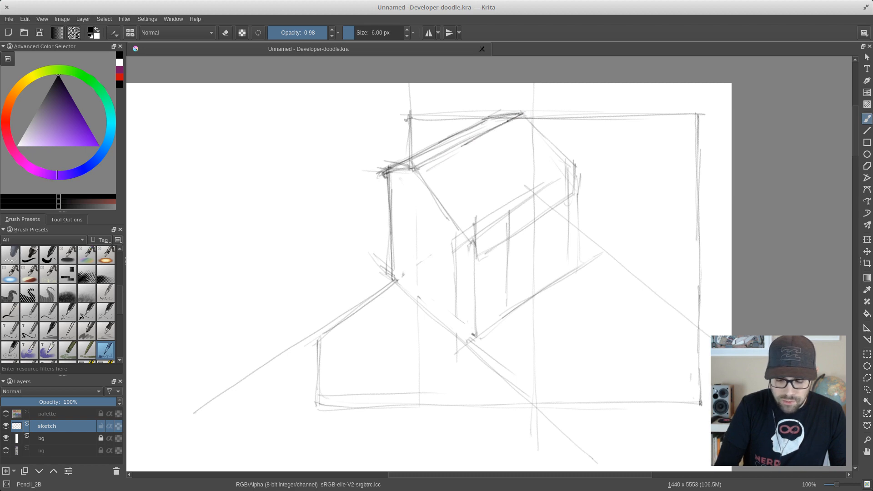
{"action": "left_click_drag", "start_coordinate": [500, 124], "coordinate": [414, 169]}
- Darken the roof's near slanted edge and outline the awning's hanging front band along the eave
{"action": "mouse_move", "coordinate": [489, 132]}
{"action": "left_mouse_down"}
{"action": "mouse_move", "coordinate": [417, 172]}
{"action": "mouse_move", "coordinate": [475, 250]}
{"action": "mouse_move", "coordinate": [475, 265]}
{"action": "left_mouse_up"}
{"action": "mouse_move", "coordinate": [430, 184]}
{"action": "left_mouse_down"}
{"action": "mouse_move", "coordinate": [490, 259]}
{"action": "mouse_move", "coordinate": [527, 231]}
{"action": "left_mouse_up"}
{"action": "mouse_move", "coordinate": [487, 257]}
{"action": "left_mouse_down"}
{"action": "mouse_move", "coordinate": [582, 192]}
{"action": "mouse_move", "coordinate": [579, 169]}
{"action": "left_mouse_up"}
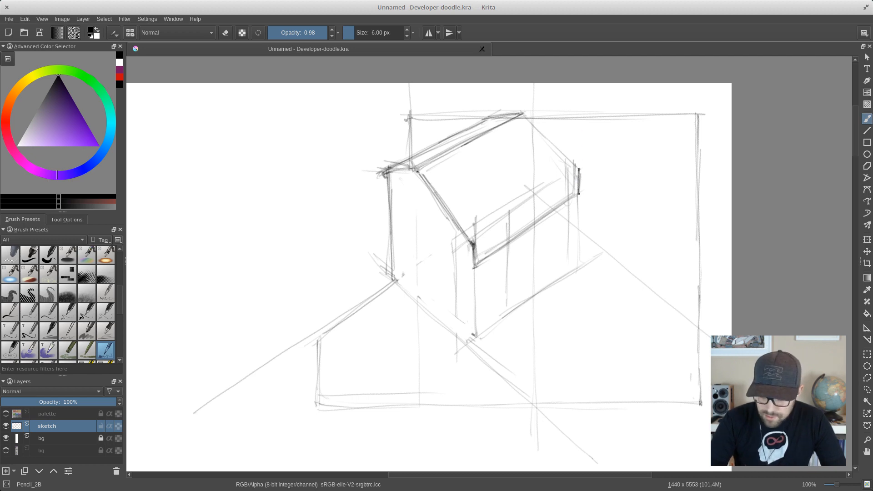
{"action": "left_click_drag", "start_coordinate": [579, 194], "coordinate": [573, 197]}
{"action": "left_click_drag", "start_coordinate": [472, 244], "coordinate": [550, 190]}
{"action": "left_click_drag", "start_coordinate": [554, 142], "coordinate": [566, 141]}
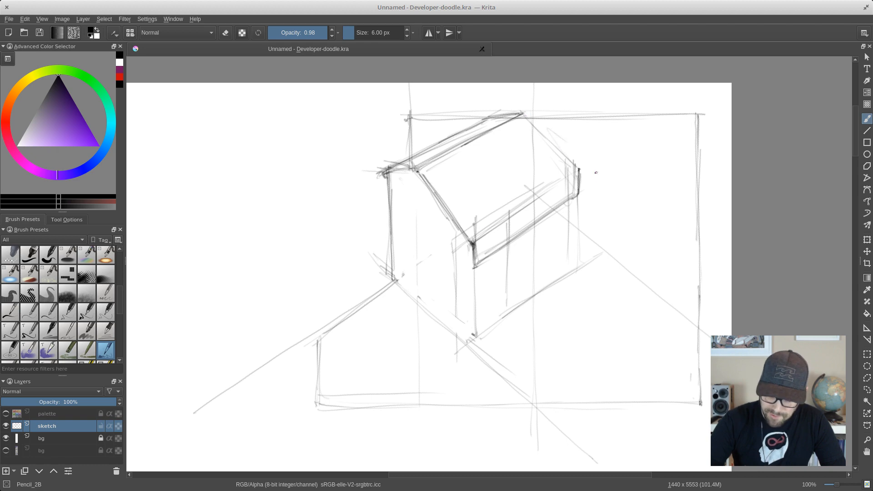
- Redraw the right face below the awning with its far vertical, bottom edge and front corner line
{"action": "mouse_move", "coordinate": [571, 205]}
{"action": "left_mouse_down"}
{"action": "mouse_move", "coordinate": [570, 259]}
{"action": "mouse_move", "coordinate": [579, 261]}
{"action": "mouse_move", "coordinate": [476, 325]}
{"action": "left_mouse_up"}
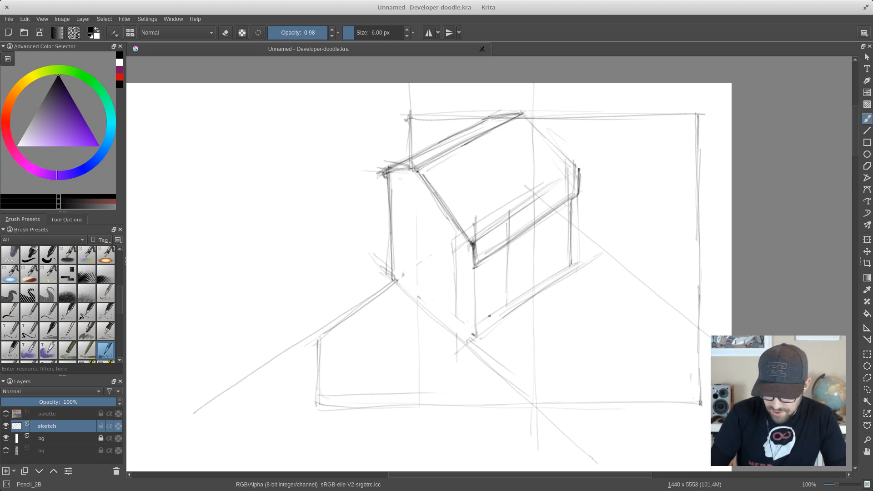
{"action": "left_click_drag", "start_coordinate": [570, 268], "coordinate": [493, 313]}
{"action": "left_click_drag", "start_coordinate": [495, 312], "coordinate": [470, 329]}
{"action": "left_click_drag", "start_coordinate": [530, 291], "coordinate": [471, 330]}
{"action": "left_click_drag", "start_coordinate": [471, 257], "coordinate": [471, 331]}
{"action": "left_click_drag", "start_coordinate": [473, 298], "coordinate": [472, 329]}
{"action": "left_click_drag", "start_coordinate": [473, 250], "coordinate": [469, 329]}
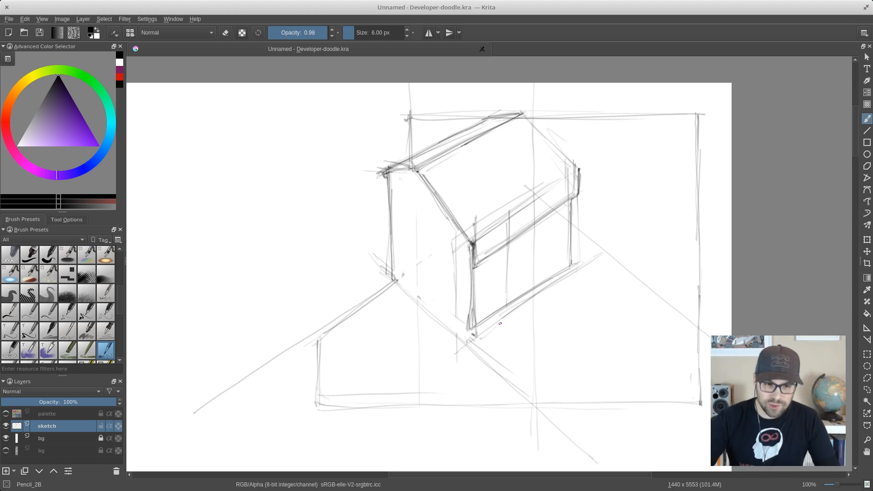
- Redraw the left face's bottom edge from the rear corner to the front corner, slightly above the old line
{"action": "mouse_move", "coordinate": [394, 274]}
{"action": "left_mouse_down"}
{"action": "mouse_move", "coordinate": [466, 327]}
{"action": "mouse_move", "coordinate": [448, 312]}
{"action": "left_mouse_up"}
{"action": "left_click_drag", "start_coordinate": [440, 310], "coordinate": [464, 327]}
{"action": "left_click_drag", "start_coordinate": [398, 274], "coordinate": [394, 268]}
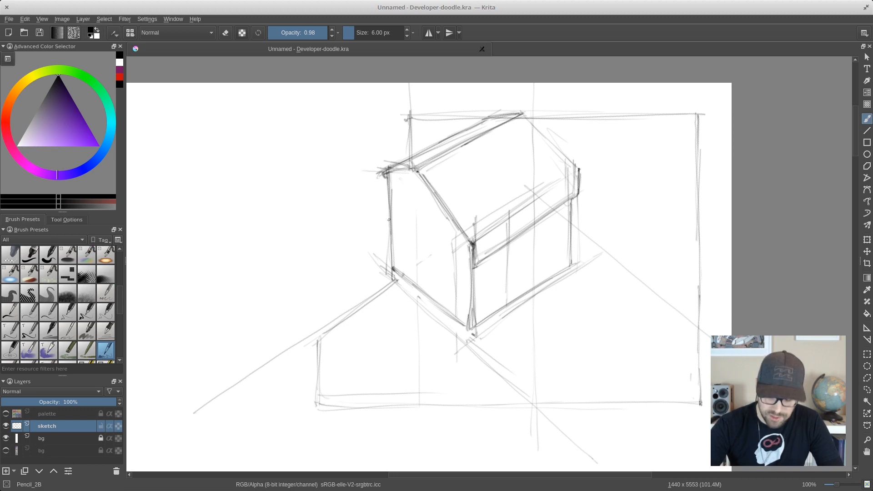
{"action": "left_click_drag", "start_coordinate": [392, 265], "coordinate": [464, 328]}
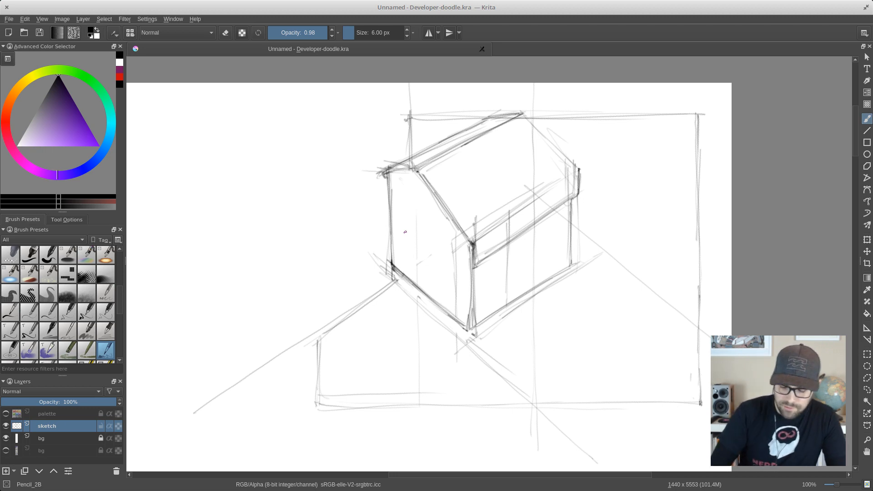
- Draw a long diagonal guide line from the left face's rear bottom corner, parallel to the existing ground line
{"action": "left_click_drag", "start_coordinate": [393, 263], "coordinate": [286, 345]}
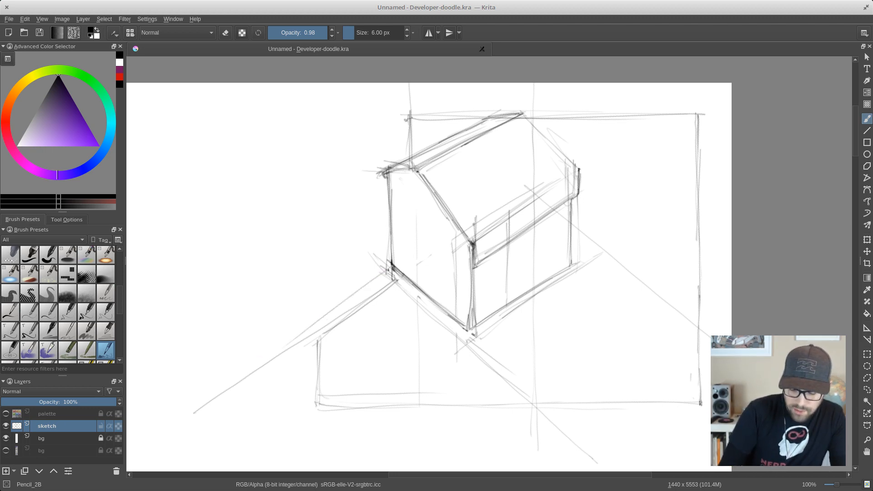
{"action": "left_click_drag", "start_coordinate": [388, 269], "coordinate": [233, 375]}
{"action": "left_click_drag", "start_coordinate": [375, 278], "coordinate": [178, 408]}
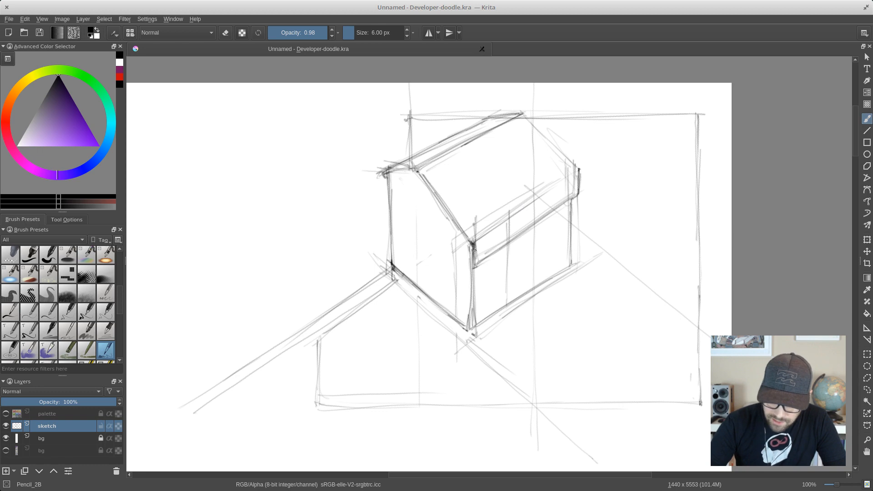
- Reinforce the awning band's long edges and divide the band with evenly spaced short vertical lines
{"action": "mouse_move", "coordinate": [478, 263]}
{"action": "left_mouse_down"}
{"action": "mouse_move", "coordinate": [519, 234]}
{"action": "mouse_move", "coordinate": [470, 267]}
{"action": "mouse_move", "coordinate": [579, 197]}
{"action": "mouse_move", "coordinate": [486, 249]}
{"action": "mouse_move", "coordinate": [548, 193]}
{"action": "left_mouse_up"}
{"action": "left_click_drag", "start_coordinate": [503, 221], "coordinate": [569, 180]}
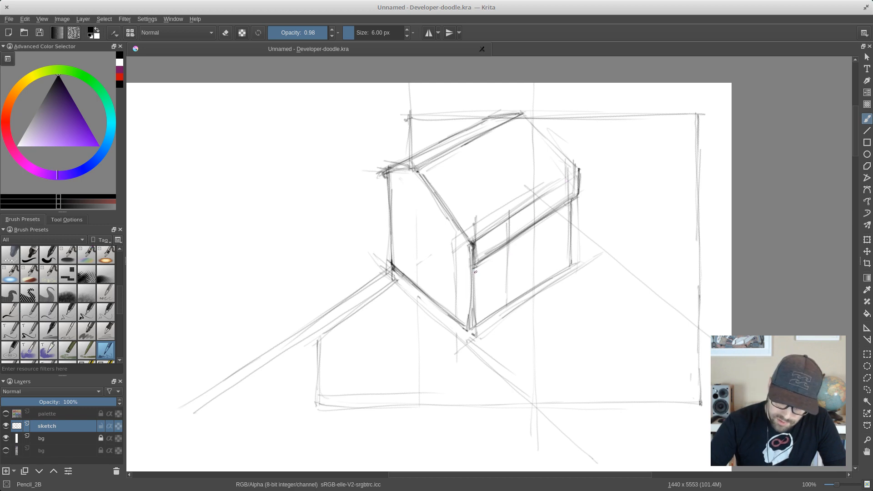
{"action": "left_click_drag", "start_coordinate": [491, 233], "coordinate": [493, 252]}
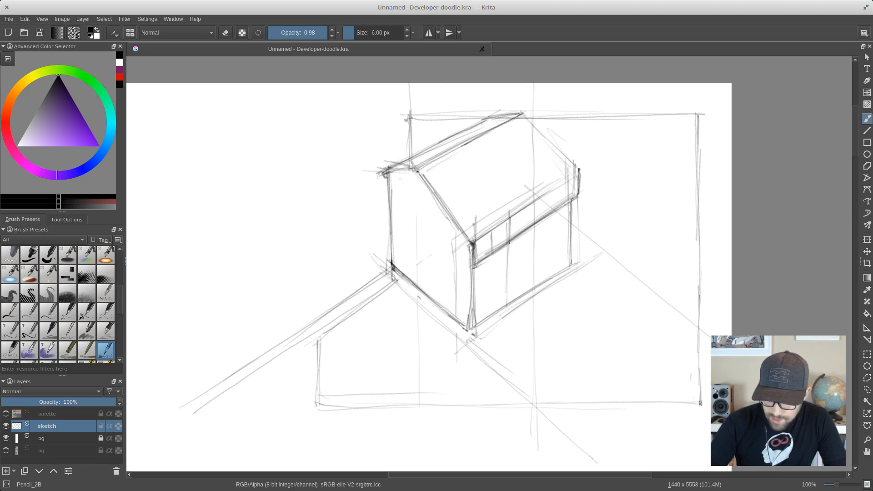
{"action": "left_click_drag", "start_coordinate": [528, 210], "coordinate": [530, 231]}
{"action": "left_click_drag", "start_coordinate": [550, 193], "coordinate": [551, 214]}
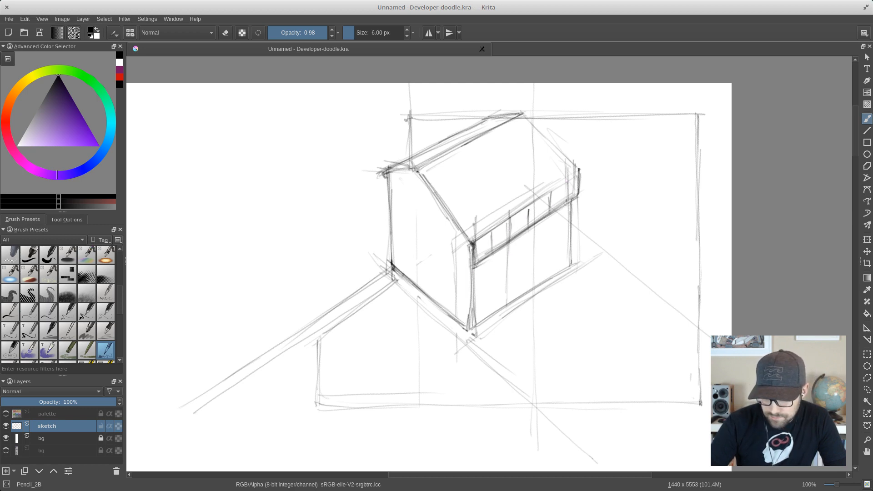
{"action": "left_click_drag", "start_coordinate": [566, 184], "coordinate": [566, 202]}
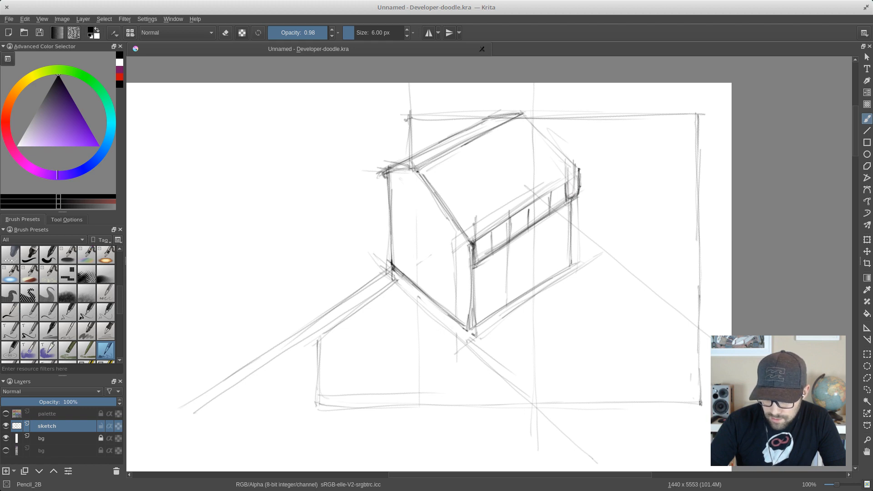
- Round the bottom of each awning band section into a scalloped edge
{"action": "mouse_move", "coordinate": [565, 198]}
{"action": "left_mouse_down"}
{"action": "mouse_move", "coordinate": [565, 193]}
{"action": "mouse_move", "coordinate": [529, 224]}
{"action": "mouse_move", "coordinate": [538, 225]}
{"action": "mouse_move", "coordinate": [528, 219]}
{"action": "mouse_move", "coordinate": [549, 200]}
{"action": "left_mouse_up"}
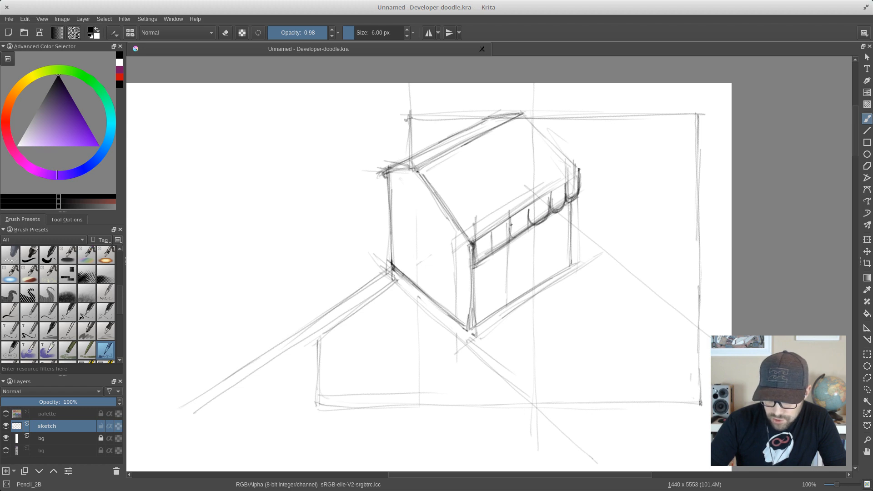
{"action": "mouse_move", "coordinate": [511, 224]}
{"action": "left_mouse_down"}
{"action": "mouse_move", "coordinate": [528, 211]}
{"action": "mouse_move", "coordinate": [520, 238]}
{"action": "mouse_move", "coordinate": [510, 218]}
{"action": "mouse_move", "coordinate": [509, 238]}
{"action": "mouse_move", "coordinate": [488, 248]}
{"action": "mouse_move", "coordinate": [493, 237]}
{"action": "mouse_move", "coordinate": [509, 244]}
{"action": "mouse_move", "coordinate": [511, 228]}
{"action": "mouse_move", "coordinate": [490, 249]}
{"action": "left_mouse_up"}
{"action": "left_click_drag", "start_coordinate": [473, 241], "coordinate": [491, 246]}
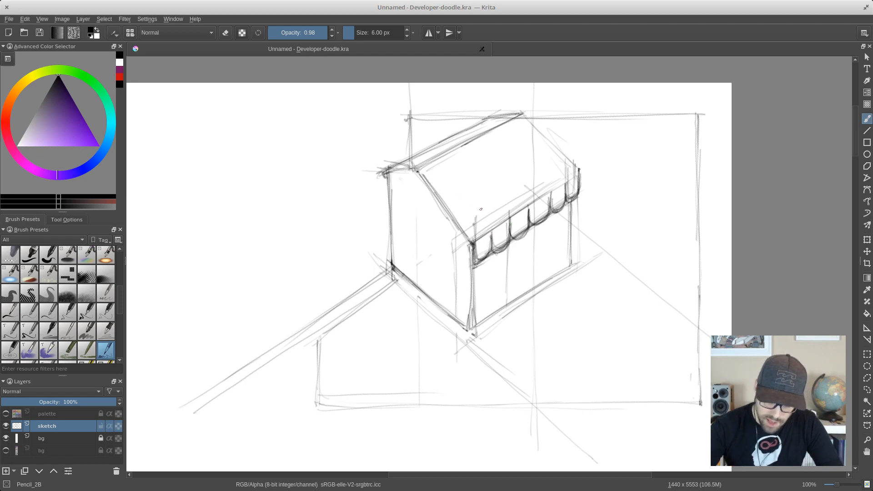
- Draw sloping stripe lines across the awning roof from the ridge to the scallop divisions and darken the far slanted edge
{"action": "left_click_drag", "start_coordinate": [438, 159], "coordinate": [493, 232]}
{"action": "left_click_drag", "start_coordinate": [452, 186], "coordinate": [478, 215]}
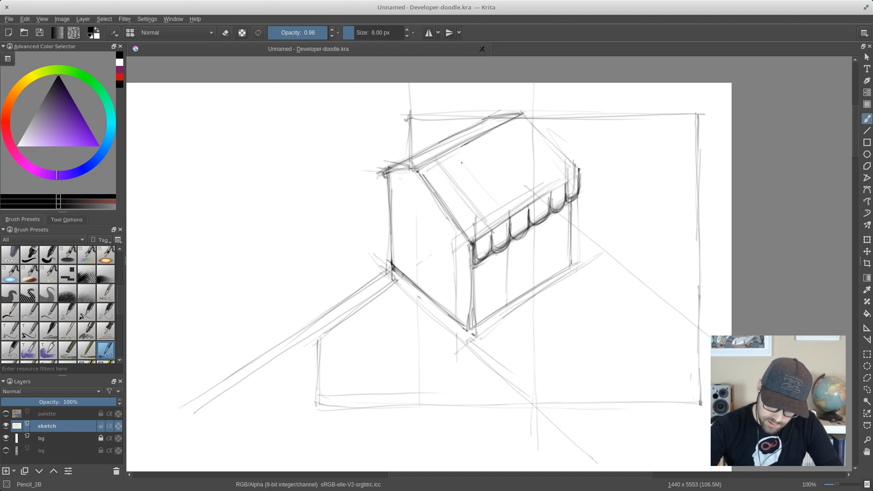
{"action": "left_click_drag", "start_coordinate": [453, 154], "coordinate": [506, 212]}
{"action": "left_click_drag", "start_coordinate": [478, 181], "coordinate": [506, 212]}
{"action": "left_click_drag", "start_coordinate": [474, 147], "coordinate": [524, 200]}
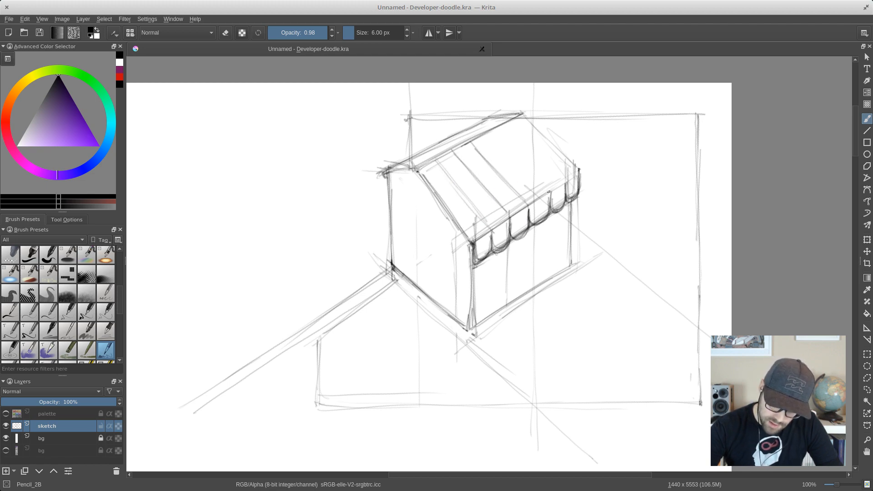
{"action": "left_click_drag", "start_coordinate": [490, 133], "coordinate": [541, 187]}
{"action": "left_click_drag", "start_coordinate": [515, 126], "coordinate": [564, 176]}
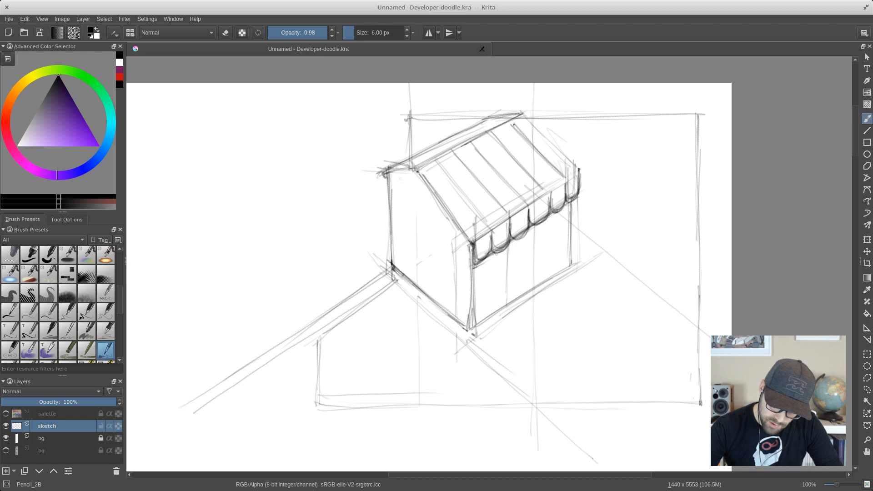
{"action": "left_click_drag", "start_coordinate": [525, 118], "coordinate": [563, 158]}
{"action": "left_click_drag", "start_coordinate": [539, 131], "coordinate": [579, 172]}
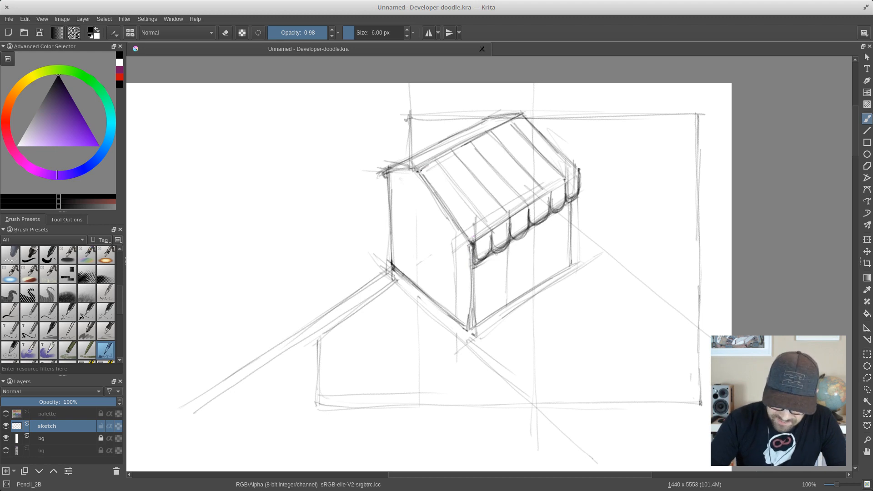
- Strengthen the awning roof's ridge line, far stripes and the eave edge near the last scallops
{"action": "left_click_drag", "start_coordinate": [419, 171], "coordinate": [431, 164]}
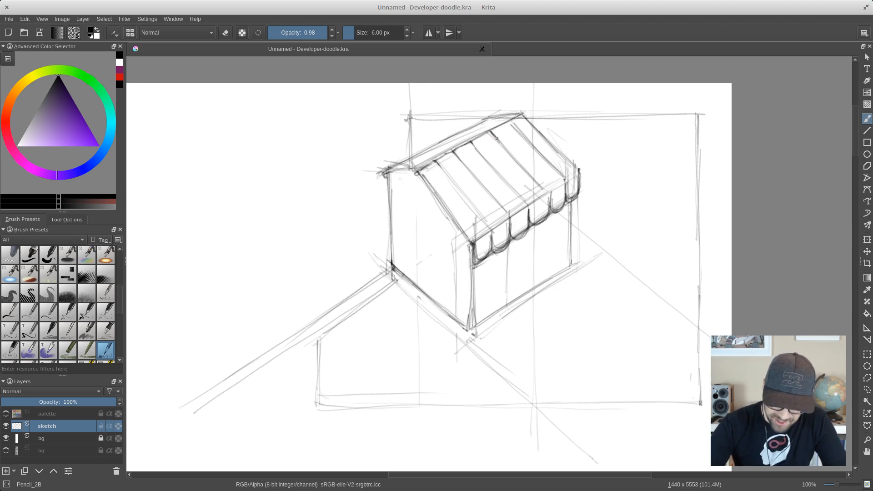
{"action": "mouse_move", "coordinate": [472, 142]}
{"action": "left_mouse_down"}
{"action": "mouse_move", "coordinate": [513, 121]}
{"action": "mouse_move", "coordinate": [502, 126]}
{"action": "mouse_move", "coordinate": [514, 122]}
{"action": "mouse_move", "coordinate": [565, 157]}
{"action": "left_mouse_up"}
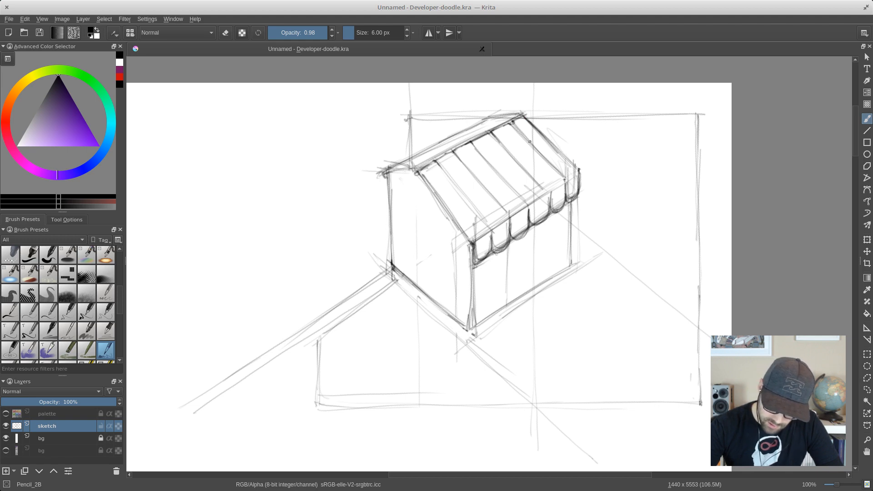
{"action": "left_click_drag", "start_coordinate": [518, 130], "coordinate": [553, 166]}
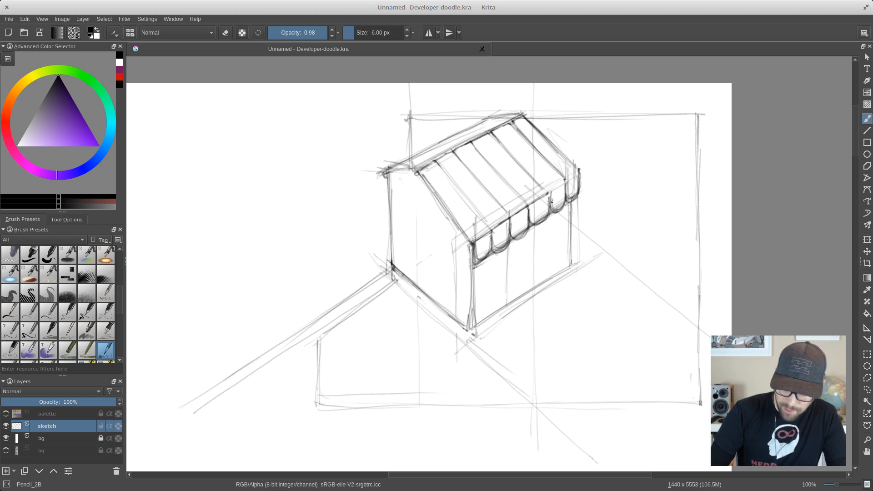
{"action": "left_click_drag", "start_coordinate": [551, 191], "coordinate": [564, 184]}
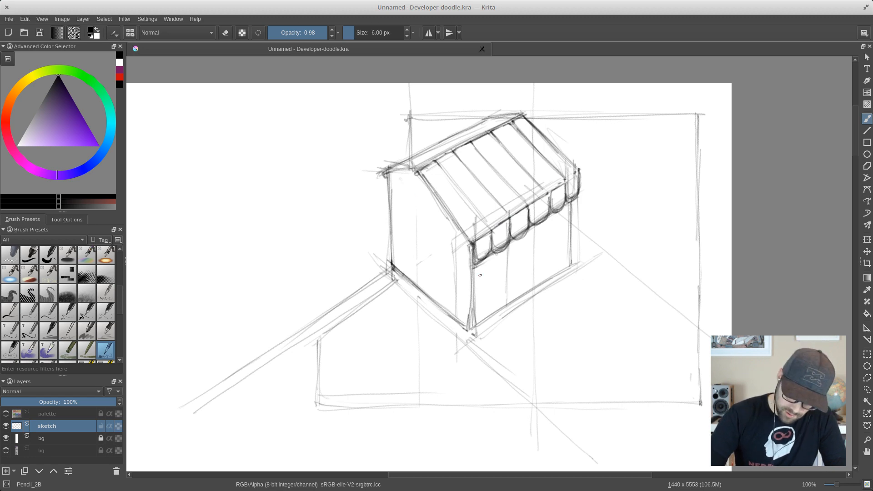
- Sketch a wide doorway on the right face under the awning and darken the face's bottom edge and far vertical
{"action": "left_click_drag", "start_coordinate": [473, 329], "coordinate": [579, 260]}
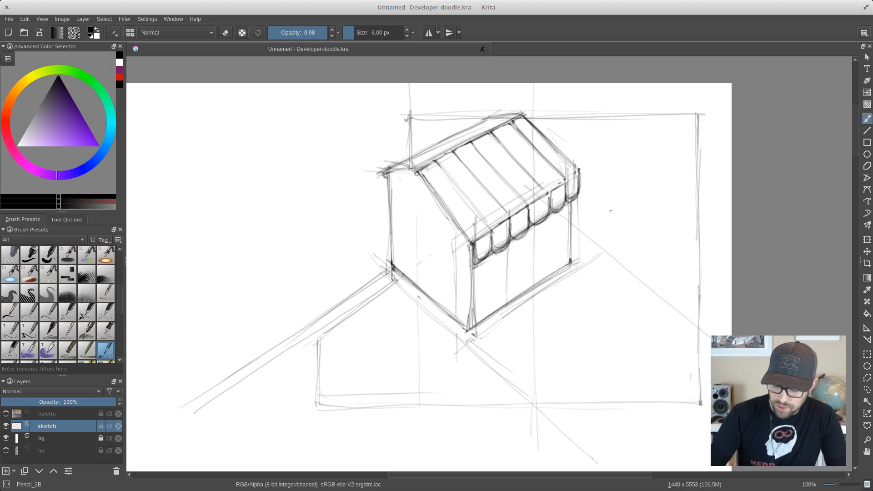
{"action": "mouse_move", "coordinate": [502, 263]}
{"action": "left_mouse_down"}
{"action": "mouse_move", "coordinate": [501, 309]}
{"action": "mouse_move", "coordinate": [555, 221]}
{"action": "mouse_move", "coordinate": [552, 280]}
{"action": "left_mouse_up"}
{"action": "mouse_move", "coordinate": [553, 230]}
{"action": "left_mouse_down"}
{"action": "mouse_move", "coordinate": [551, 282]}
{"action": "mouse_move", "coordinate": [524, 252]}
{"action": "left_mouse_up"}
{"action": "left_click_drag", "start_coordinate": [504, 261], "coordinate": [504, 306]}
{"action": "left_click_drag", "start_coordinate": [502, 259], "coordinate": [505, 303]}
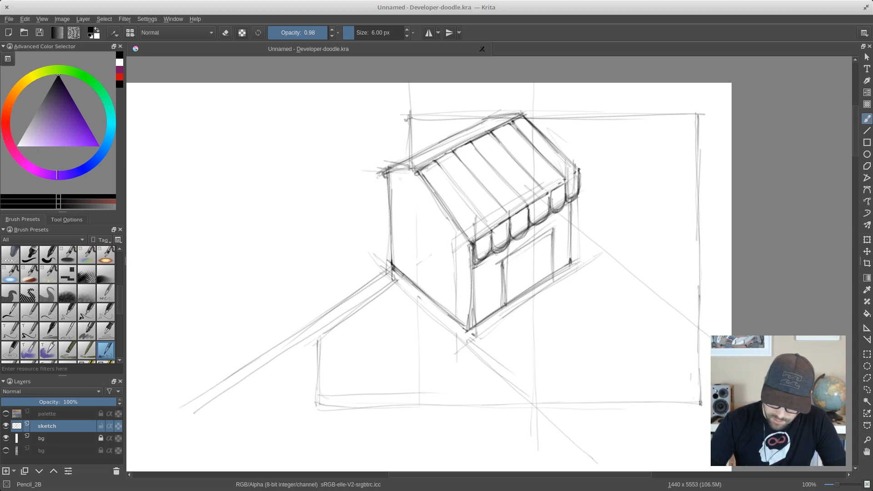
{"action": "left_click_drag", "start_coordinate": [553, 233], "coordinate": [552, 272]}
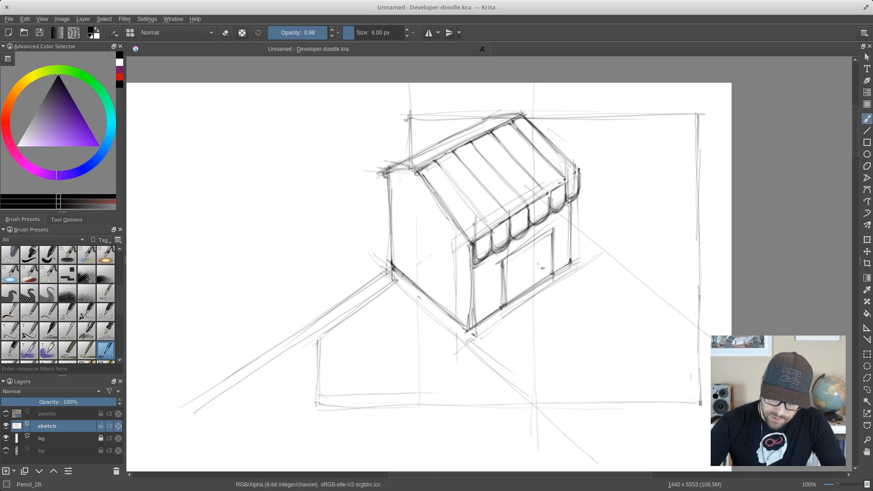
{"action": "left_click_drag", "start_coordinate": [573, 202], "coordinate": [568, 253]}
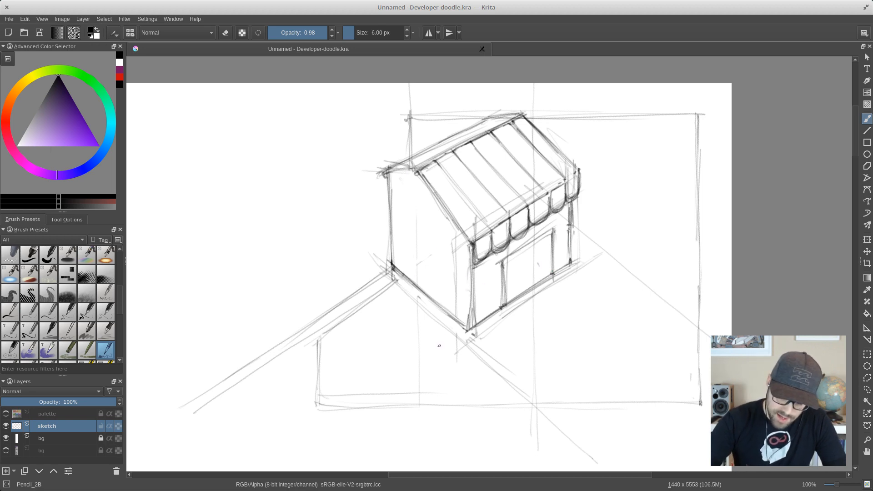
- Sketch a tall doorway in perspective on the left face, with two verticals and a slanted top edge
{"action": "left_click_drag", "start_coordinate": [442, 246], "coordinate": [443, 303]}
{"action": "mouse_move", "coordinate": [410, 221]}
{"action": "left_mouse_down"}
{"action": "mouse_move", "coordinate": [447, 249]}
{"action": "mouse_move", "coordinate": [397, 268]}
{"action": "mouse_move", "coordinate": [405, 251]}
{"action": "mouse_move", "coordinate": [404, 272]}
{"action": "mouse_move", "coordinate": [445, 250]}
{"action": "mouse_move", "coordinate": [442, 311]}
{"action": "left_mouse_up"}
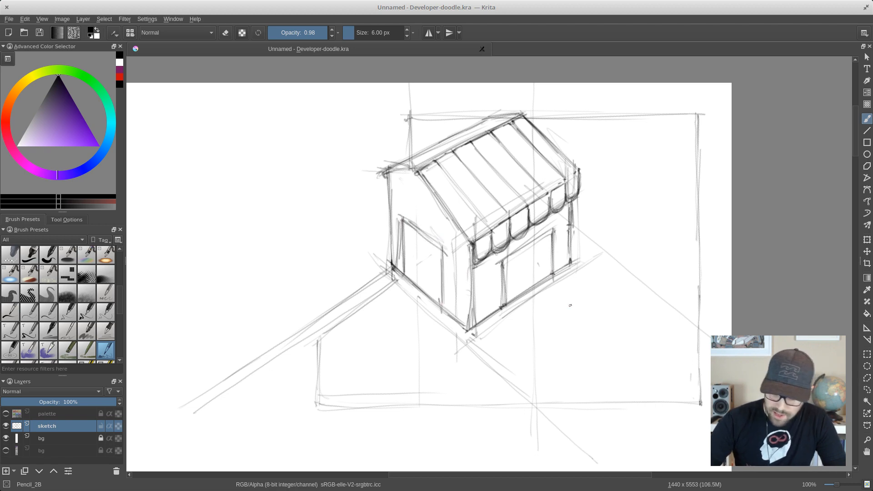
- Sketch perspective guide lines running outward across the ground from the bottom corners of the right and left doorways
{"action": "mouse_move", "coordinate": [509, 303]}
{"action": "left_mouse_down"}
{"action": "mouse_move", "coordinate": [540, 336]}
{"action": "mouse_move", "coordinate": [533, 330]}
{"action": "left_mouse_up"}
{"action": "left_click_drag", "start_coordinate": [552, 284], "coordinate": [594, 325]}
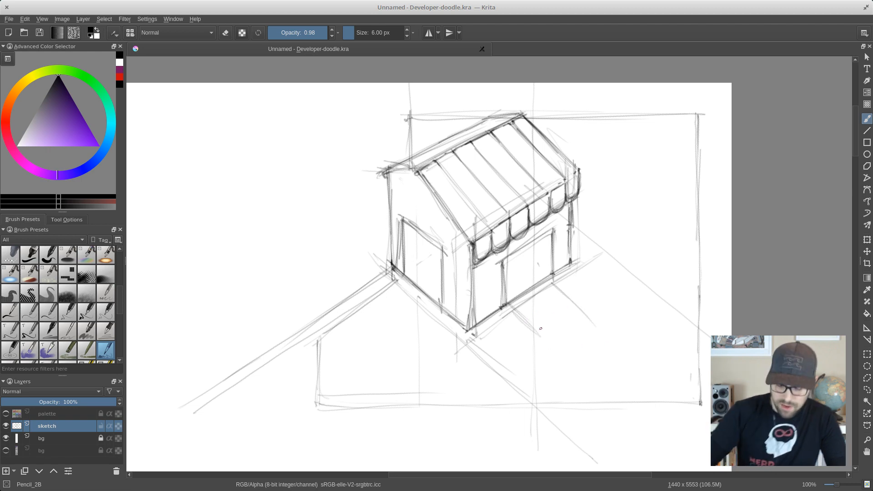
{"action": "left_click_drag", "start_coordinate": [425, 313], "coordinate": [318, 399]}
{"action": "left_click_drag", "start_coordinate": [413, 335], "coordinate": [307, 407]}
{"action": "left_click_drag", "start_coordinate": [376, 364], "coordinate": [278, 427]}
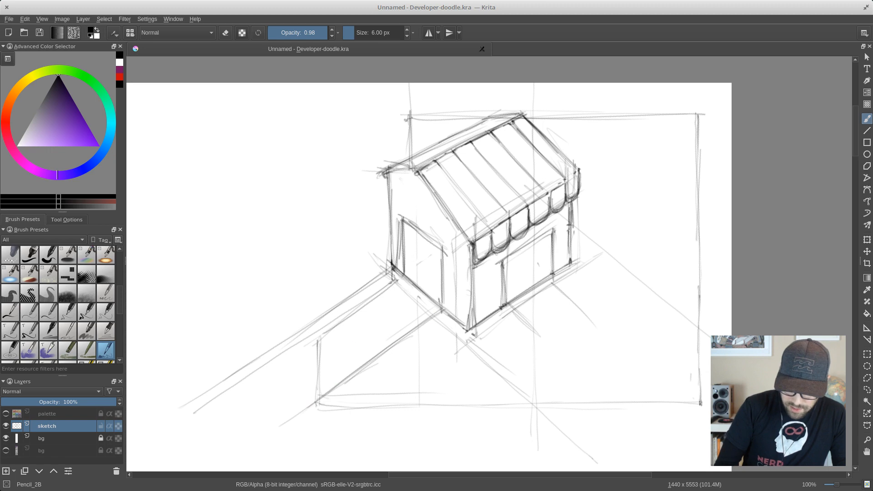
- Draw the far edge of a long ramp extending from the left doorway and close its lower end with a short edge
{"action": "left_click_drag", "start_coordinate": [402, 275], "coordinate": [295, 352]}
{"action": "left_click_drag", "start_coordinate": [392, 289], "coordinate": [268, 374]}
{"action": "left_click_drag", "start_coordinate": [356, 305], "coordinate": [249, 383]}
{"action": "left_click_drag", "start_coordinate": [341, 326], "coordinate": [233, 399]}
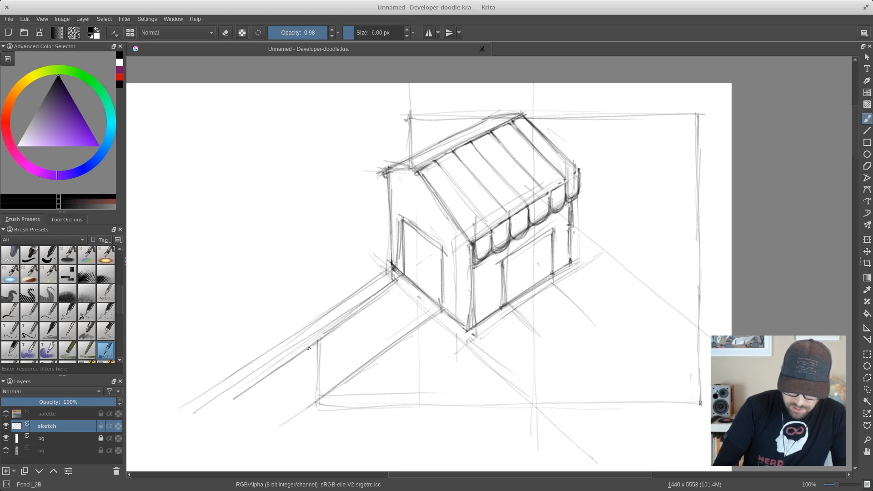
{"action": "mouse_move", "coordinate": [263, 430]}
{"action": "left_mouse_down"}
{"action": "mouse_move", "coordinate": [236, 405]}
{"action": "mouse_move", "coordinate": [271, 438]}
{"action": "left_mouse_up"}
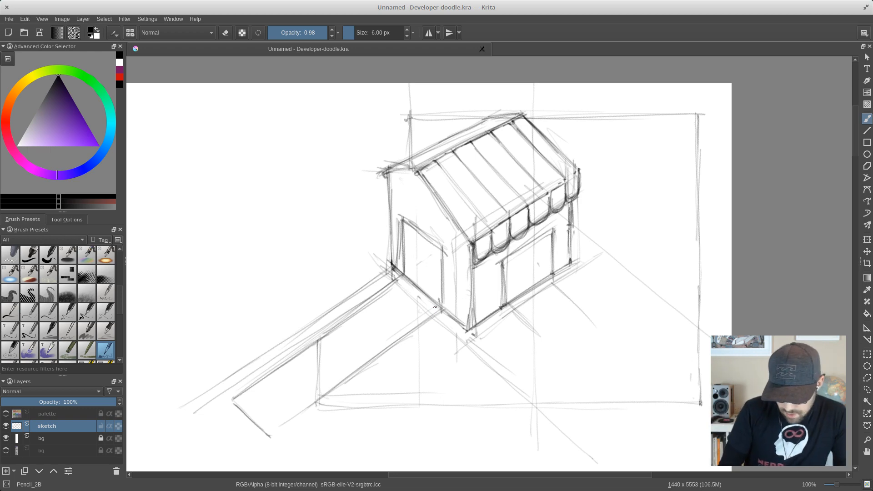
- Strengthen the ramp's near rail with parallel lines and add a round roller and rounded corners at its lower end, like a conveyor belt
{"action": "left_click_drag", "start_coordinate": [445, 296], "coordinate": [338, 367]}
{"action": "left_click_drag", "start_coordinate": [404, 324], "coordinate": [299, 404]}
{"action": "mouse_move", "coordinate": [363, 356]}
{"action": "left_mouse_down"}
{"action": "mouse_move", "coordinate": [269, 432]}
{"action": "mouse_move", "coordinate": [349, 385]}
{"action": "left_mouse_up"}
{"action": "left_click_drag", "start_coordinate": [382, 358], "coordinate": [283, 430]}
{"action": "mouse_move", "coordinate": [439, 304]}
{"action": "left_mouse_down"}
{"action": "mouse_move", "coordinate": [268, 432]}
{"action": "mouse_move", "coordinate": [276, 429]}
{"action": "left_mouse_up"}
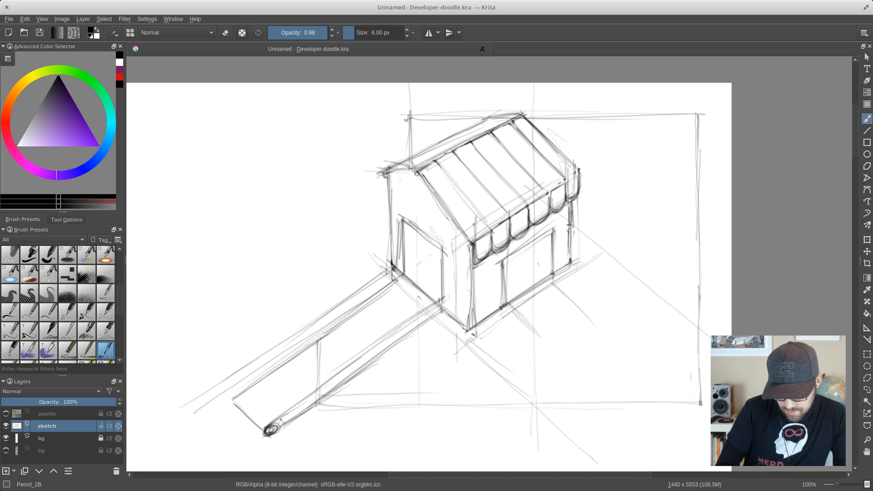
{"action": "left_click_drag", "start_coordinate": [439, 311], "coordinate": [434, 316]}
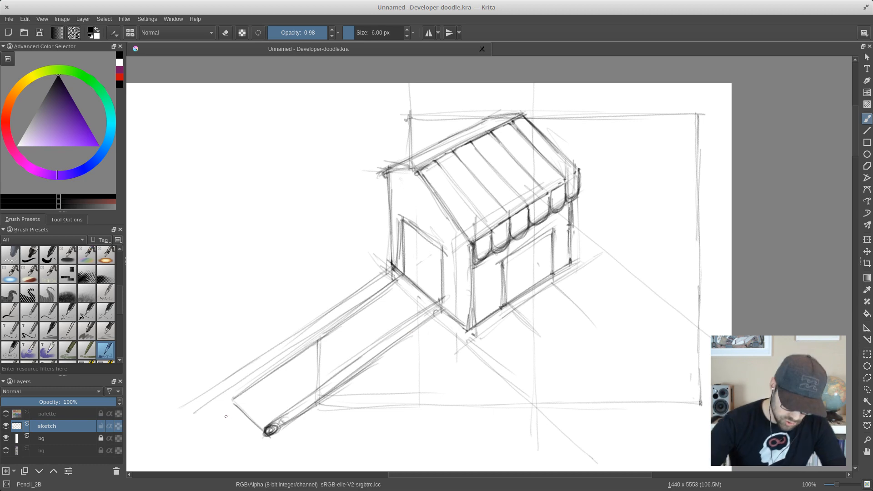
{"action": "mouse_move", "coordinate": [235, 403]}
{"action": "left_mouse_down"}
{"action": "mouse_move", "coordinate": [265, 435]}
{"action": "mouse_move", "coordinate": [235, 400]}
{"action": "left_mouse_up"}
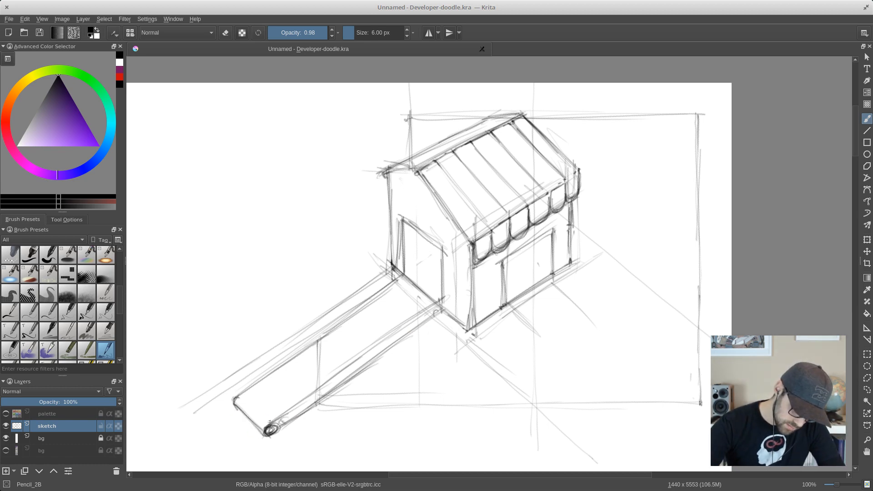
{"action": "mouse_move", "coordinate": [269, 423]}
{"action": "left_mouse_down"}
{"action": "mouse_move", "coordinate": [246, 391]}
{"action": "mouse_move", "coordinate": [273, 420]}
{"action": "left_mouse_up"}
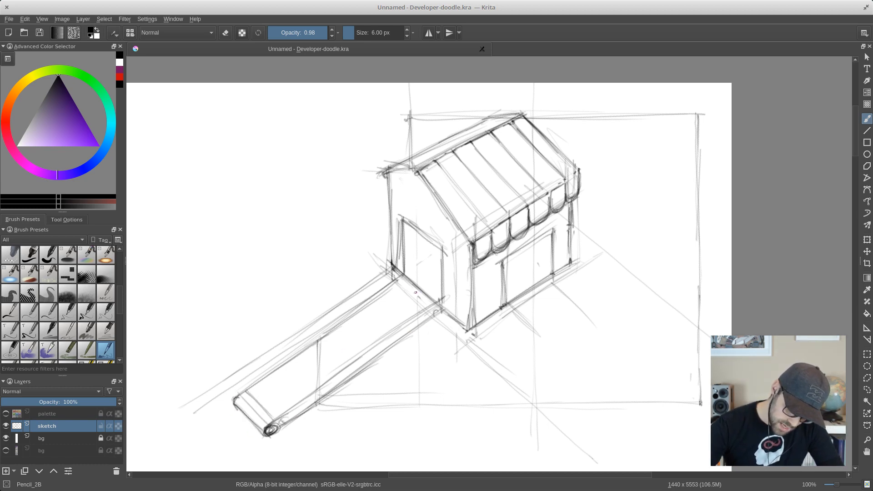
- Draw evenly spaced crosswise slats along the whole conveyor belt from the left doorway to its lower end
{"action": "mouse_move", "coordinate": [397, 281]}
{"action": "left_mouse_down"}
{"action": "mouse_move", "coordinate": [424, 310]}
{"action": "mouse_move", "coordinate": [416, 320]}
{"action": "left_mouse_up"}
{"action": "mouse_move", "coordinate": [379, 298]}
{"action": "left_mouse_down"}
{"action": "mouse_move", "coordinate": [401, 324]}
{"action": "mouse_move", "coordinate": [393, 328]}
{"action": "left_mouse_up"}
{"action": "mouse_move", "coordinate": [365, 309]}
{"action": "left_mouse_down"}
{"action": "mouse_move", "coordinate": [388, 335]}
{"action": "mouse_move", "coordinate": [380, 341]}
{"action": "left_mouse_up"}
{"action": "mouse_move", "coordinate": [346, 323]}
{"action": "left_mouse_down"}
{"action": "mouse_move", "coordinate": [369, 349]}
{"action": "mouse_move", "coordinate": [361, 355]}
{"action": "left_mouse_up"}
{"action": "mouse_move", "coordinate": [326, 335]}
{"action": "left_mouse_down"}
{"action": "mouse_move", "coordinate": [352, 359]}
{"action": "mouse_move", "coordinate": [341, 366]}
{"action": "left_mouse_up"}
{"action": "mouse_move", "coordinate": [304, 360]}
{"action": "left_mouse_down"}
{"action": "mouse_move", "coordinate": [331, 387]}
{"action": "mouse_move", "coordinate": [320, 388]}
{"action": "left_mouse_up"}
{"action": "mouse_move", "coordinate": [284, 367]}
{"action": "left_mouse_down"}
{"action": "mouse_move", "coordinate": [313, 395]}
{"action": "mouse_move", "coordinate": [301, 398]}
{"action": "left_mouse_up"}
{"action": "left_click_drag", "start_coordinate": [269, 383], "coordinate": [294, 409]}
{"action": "mouse_move", "coordinate": [262, 389]}
{"action": "left_mouse_down"}
{"action": "mouse_move", "coordinate": [285, 414]}
{"action": "mouse_move", "coordinate": [275, 412]}
{"action": "left_mouse_up"}
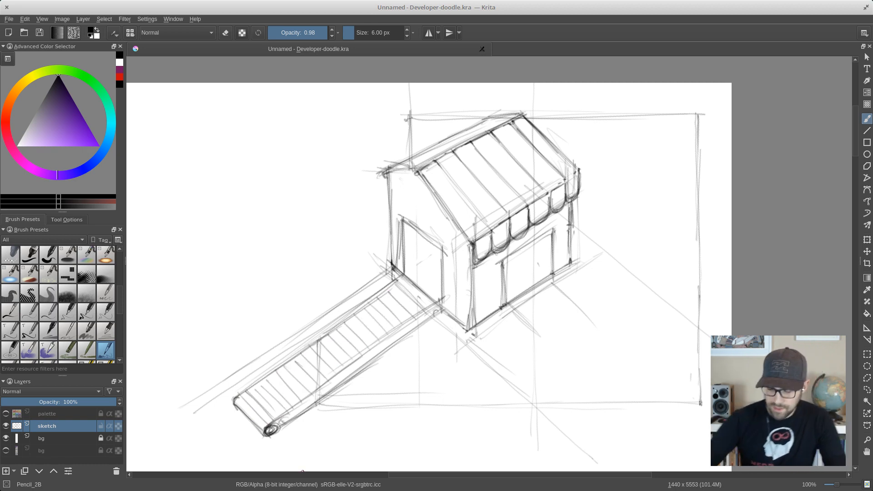
- Sketch a curved slide running down from the right doorway, with two wavy side edges and a straight end edge
{"action": "left_click_drag", "start_coordinate": [506, 301], "coordinate": [546, 351]}
{"action": "left_click_drag", "start_coordinate": [520, 317], "coordinate": [566, 373]}
{"action": "mouse_move", "coordinate": [551, 275]}
{"action": "left_mouse_down"}
{"action": "mouse_move", "coordinate": [592, 335]}
{"action": "mouse_move", "coordinate": [614, 348]}
{"action": "left_mouse_up"}
{"action": "left_click_drag", "start_coordinate": [531, 323], "coordinate": [570, 375]}
{"action": "left_click_drag", "start_coordinate": [608, 347], "coordinate": [566, 375]}
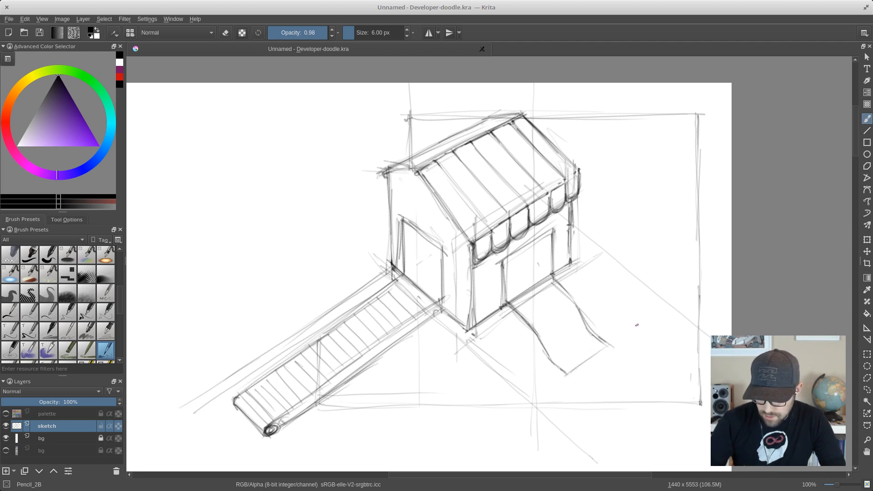
- Rough in light ground lines around the slide's lower end and along its near side
{"action": "left_click_drag", "start_coordinate": [647, 320], "coordinate": [537, 398]}
{"action": "left_click_drag", "start_coordinate": [619, 344], "coordinate": [571, 375]}
{"action": "mouse_move", "coordinate": [597, 361]}
{"action": "left_mouse_down"}
{"action": "mouse_move", "coordinate": [544, 390]}
{"action": "mouse_move", "coordinate": [540, 411]}
{"action": "left_mouse_up"}
{"action": "left_click_drag", "start_coordinate": [632, 335], "coordinate": [649, 347]}
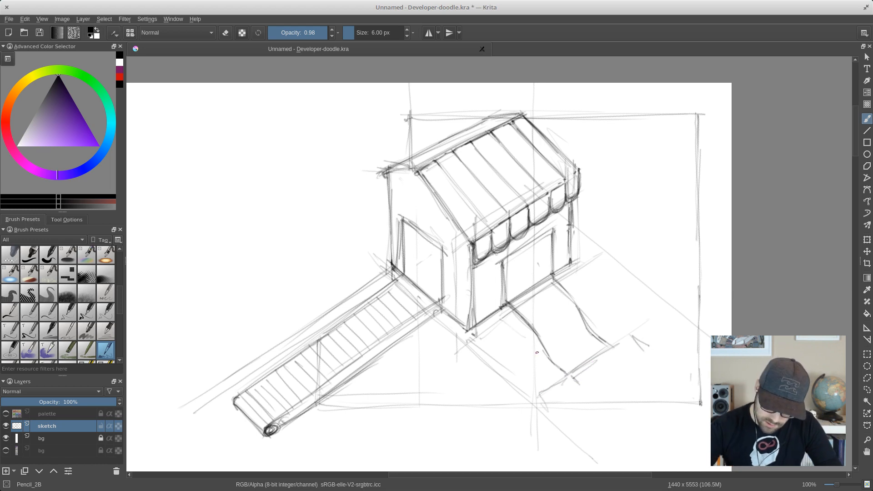
{"action": "left_click_drag", "start_coordinate": [496, 319], "coordinate": [554, 371]}
- Sketch short support legs under the shop's near corner, along its base and at the far right corner
{"action": "mouse_move", "coordinate": [473, 347]}
{"action": "left_mouse_down"}
{"action": "mouse_move", "coordinate": [504, 325]}
{"action": "mouse_move", "coordinate": [467, 356]}
{"action": "left_mouse_up"}
{"action": "left_click_drag", "start_coordinate": [432, 324], "coordinate": [462, 352]}
{"action": "left_click_drag", "start_coordinate": [443, 308], "coordinate": [441, 337]}
{"action": "mouse_move", "coordinate": [446, 318]}
{"action": "left_mouse_down"}
{"action": "mouse_move", "coordinate": [447, 340]}
{"action": "mouse_move", "coordinate": [463, 353]}
{"action": "left_mouse_up"}
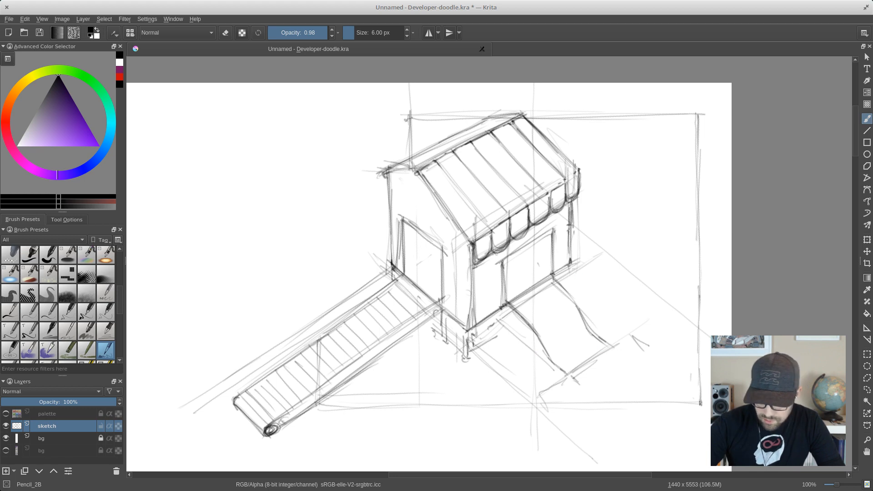
{"action": "left_click_drag", "start_coordinate": [568, 264], "coordinate": [570, 286]}
{"action": "left_click_drag", "start_coordinate": [492, 318], "coordinate": [495, 347]}
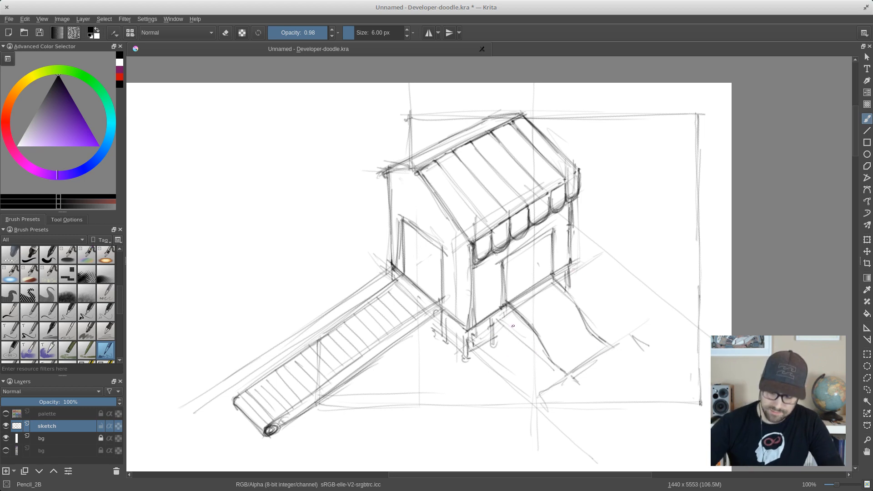
- Add a side thickness line under the slide's near edge and light shading strokes near its far edge
{"action": "left_click_drag", "start_coordinate": [502, 316], "coordinate": [526, 338]}
{"action": "left_click_drag", "start_coordinate": [503, 323], "coordinate": [556, 366]}
{"action": "mouse_move", "coordinate": [578, 306]}
{"action": "left_mouse_down"}
{"action": "mouse_move", "coordinate": [575, 346]}
{"action": "mouse_move", "coordinate": [647, 366]}
{"action": "left_mouse_up"}
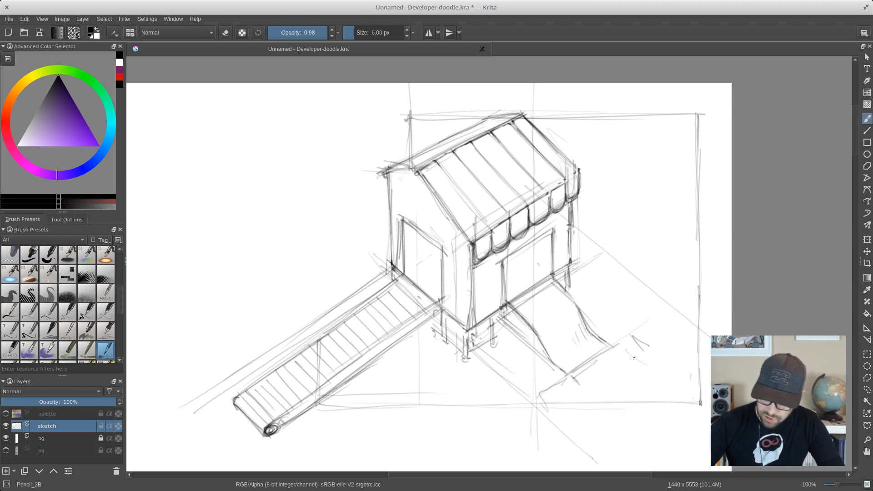
- Sketch faint slanted and vertical lines on the left wall around the top of the doorway and below the roof
{"action": "left_click_drag", "start_coordinate": [409, 223], "coordinate": [442, 248]}
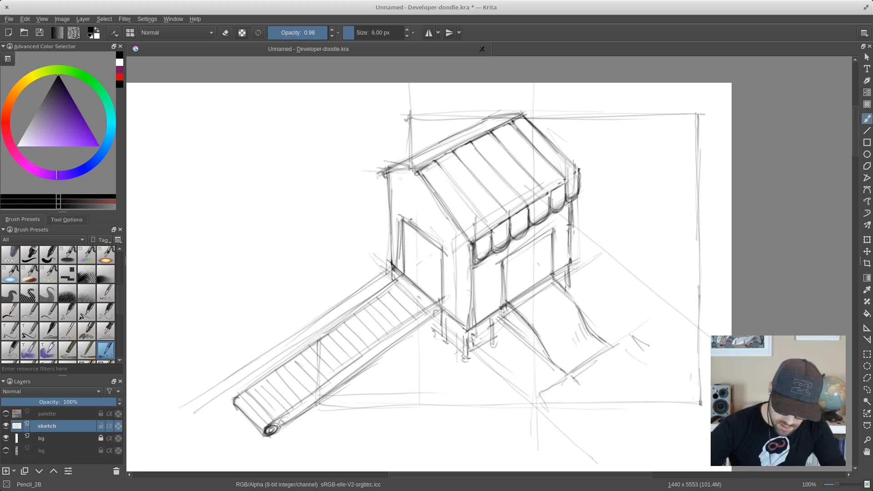
{"action": "left_click_drag", "start_coordinate": [396, 186], "coordinate": [440, 215]}
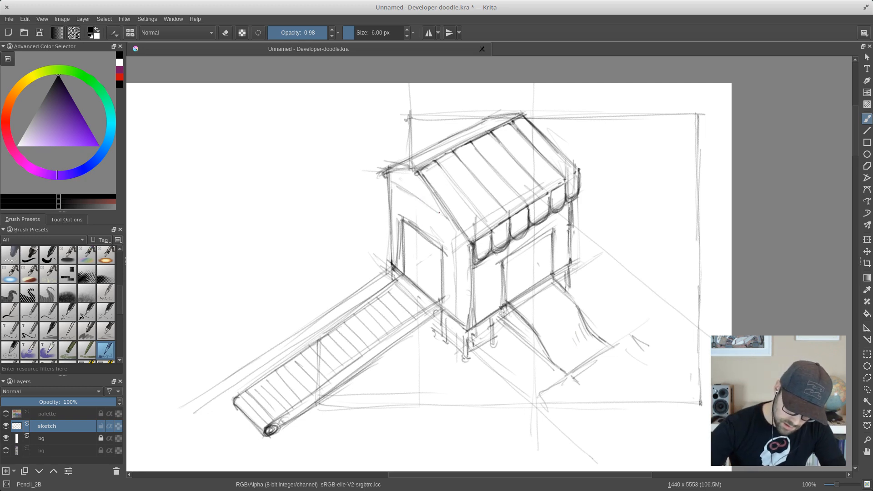
{"action": "mouse_move", "coordinate": [413, 172]}
{"action": "left_mouse_down"}
{"action": "mouse_move", "coordinate": [418, 228]}
{"action": "mouse_move", "coordinate": [425, 222]}
{"action": "left_mouse_up"}
{"action": "left_click_drag", "start_coordinate": [397, 183], "coordinate": [400, 214]}
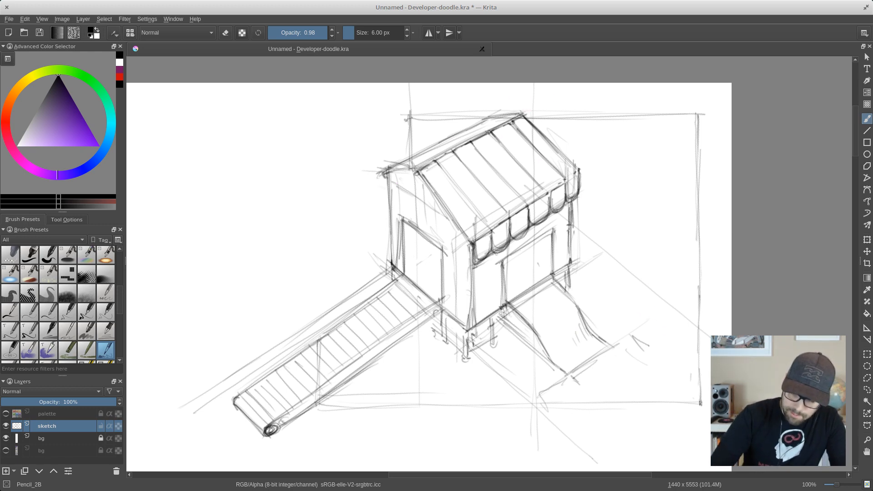
- Draw a raised rectangular solar panel on the far end of the awning roof, doubling its edges and adding inner lines
{"action": "mouse_move", "coordinate": [519, 108]}
{"action": "left_mouse_down"}
{"action": "mouse_move", "coordinate": [496, 119]}
{"action": "mouse_move", "coordinate": [509, 144]}
{"action": "mouse_move", "coordinate": [535, 135]}
{"action": "left_mouse_up"}
{"action": "left_click_drag", "start_coordinate": [512, 154], "coordinate": [551, 127]}
{"action": "left_click_drag", "start_coordinate": [527, 104], "coordinate": [552, 131]}
{"action": "left_click_drag", "start_coordinate": [552, 129], "coordinate": [516, 153]}
{"action": "left_click_drag", "start_coordinate": [490, 122], "coordinate": [513, 153]}
{"action": "mouse_move", "coordinate": [511, 151]}
{"action": "left_mouse_down"}
{"action": "mouse_move", "coordinate": [562, 122]}
{"action": "mouse_move", "coordinate": [528, 142]}
{"action": "left_mouse_up"}
{"action": "left_click_drag", "start_coordinate": [511, 156], "coordinate": [550, 135]}
{"action": "left_click_drag", "start_coordinate": [497, 126], "coordinate": [511, 147]}
{"action": "left_click_drag", "start_coordinate": [499, 130], "coordinate": [515, 150]}
{"action": "left_click_drag", "start_coordinate": [535, 112], "coordinate": [548, 131]}
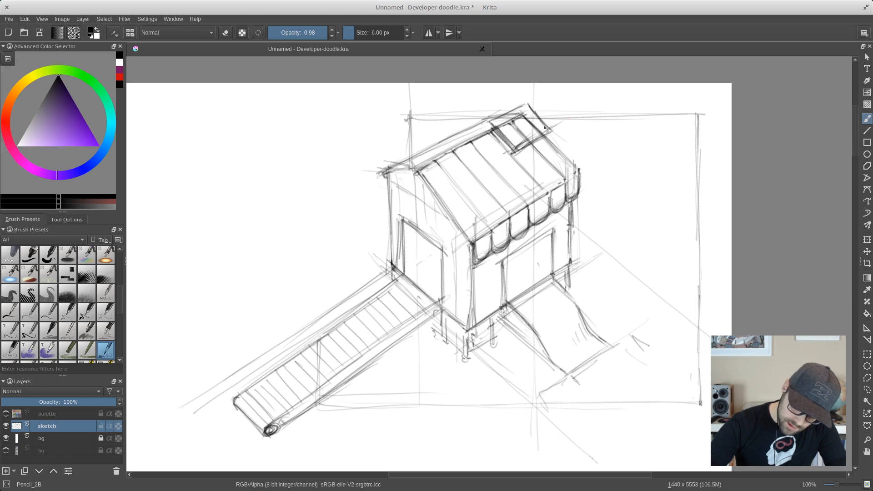
- Draw two more solar panels on the middle and near end of the roof ridge and hatch them with parallel lines
{"action": "mouse_move", "coordinate": [481, 127]}
{"action": "left_mouse_down"}
{"action": "mouse_move", "coordinate": [505, 158]}
{"action": "mouse_move", "coordinate": [449, 143]}
{"action": "left_mouse_up"}
{"action": "mouse_move", "coordinate": [459, 142]}
{"action": "left_mouse_down"}
{"action": "mouse_move", "coordinate": [474, 175]}
{"action": "mouse_move", "coordinate": [511, 154]}
{"action": "left_mouse_up"}
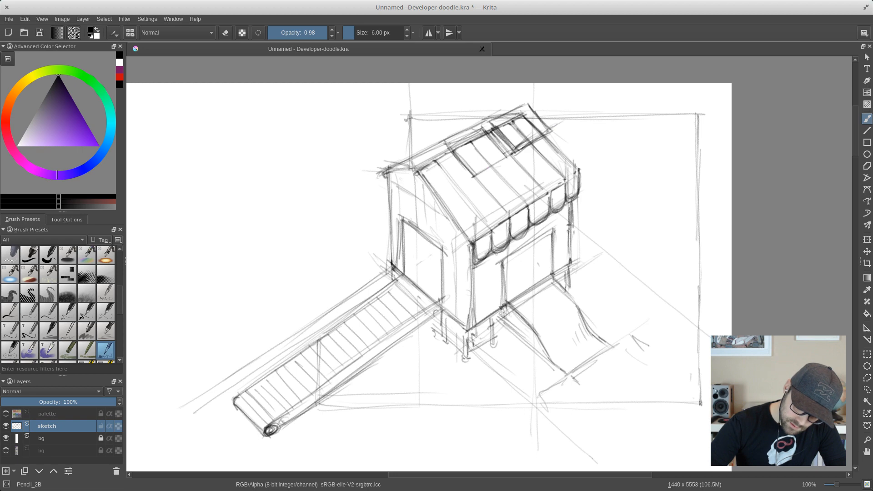
{"action": "mouse_move", "coordinate": [465, 182]}
{"action": "left_mouse_down"}
{"action": "mouse_move", "coordinate": [505, 156]}
{"action": "mouse_move", "coordinate": [509, 129]}
{"action": "mouse_move", "coordinate": [437, 153]}
{"action": "mouse_move", "coordinate": [475, 173]}
{"action": "left_mouse_up"}
{"action": "left_click_drag", "start_coordinate": [470, 173], "coordinate": [510, 151]}
{"action": "mouse_move", "coordinate": [465, 171]}
{"action": "left_mouse_down"}
{"action": "mouse_move", "coordinate": [431, 151]}
{"action": "mouse_move", "coordinate": [459, 183]}
{"action": "left_mouse_up"}
{"action": "left_click_drag", "start_coordinate": [435, 149], "coordinate": [463, 181]}
{"action": "mouse_move", "coordinate": [439, 151]}
{"action": "left_mouse_down"}
{"action": "mouse_move", "coordinate": [464, 182]}
{"action": "mouse_move", "coordinate": [411, 166]}
{"action": "left_mouse_up"}
{"action": "mouse_move", "coordinate": [431, 154]}
{"action": "left_mouse_down"}
{"action": "mouse_move", "coordinate": [404, 171]}
{"action": "mouse_move", "coordinate": [432, 202]}
{"action": "left_mouse_up"}
{"action": "mouse_move", "coordinate": [410, 172]}
{"action": "left_mouse_down"}
{"action": "mouse_move", "coordinate": [433, 203]}
{"action": "mouse_move", "coordinate": [459, 184]}
{"action": "mouse_move", "coordinate": [459, 157]}
{"action": "mouse_move", "coordinate": [501, 156]}
{"action": "mouse_move", "coordinate": [486, 136]}
{"action": "mouse_move", "coordinate": [548, 129]}
{"action": "mouse_move", "coordinate": [525, 106]}
{"action": "mouse_move", "coordinate": [509, 142]}
{"action": "left_mouse_up"}
{"action": "mouse_move", "coordinate": [444, 143]}
{"action": "left_mouse_down"}
{"action": "mouse_move", "coordinate": [453, 170]}
{"action": "mouse_move", "coordinate": [453, 137]}
{"action": "mouse_move", "coordinate": [460, 186]}
{"action": "mouse_move", "coordinate": [431, 202]}
{"action": "mouse_move", "coordinate": [458, 175]}
{"action": "mouse_move", "coordinate": [426, 183]}
{"action": "mouse_move", "coordinate": [432, 170]}
{"action": "mouse_move", "coordinate": [407, 175]}
{"action": "mouse_move", "coordinate": [435, 162]}
{"action": "mouse_move", "coordinate": [406, 175]}
{"action": "mouse_move", "coordinate": [421, 175]}
{"action": "mouse_move", "coordinate": [414, 183]}
{"action": "mouse_move", "coordinate": [430, 205]}
{"action": "mouse_move", "coordinate": [449, 178]}
{"action": "mouse_move", "coordinate": [455, 184]}
{"action": "mouse_move", "coordinate": [427, 159]}
{"action": "left_mouse_up"}
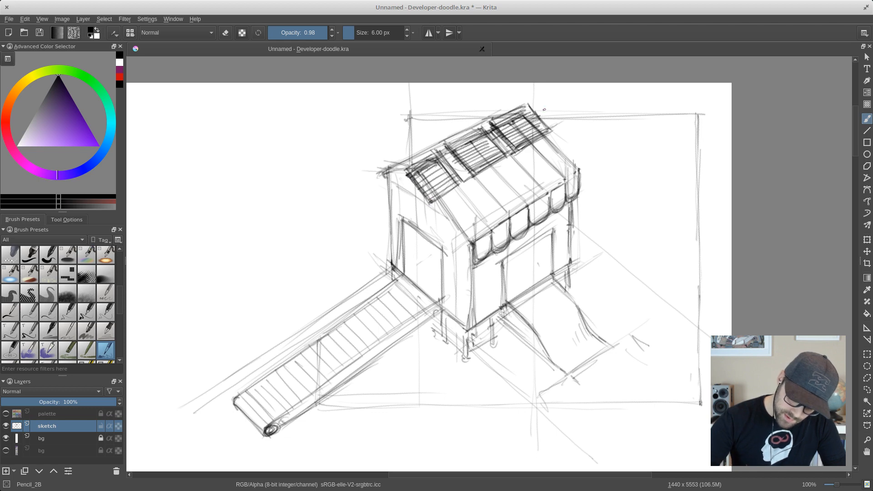
- Complete the grid lines on the three solar panels and darken the awning's near slanted edge and the roof's left corner
{"action": "left_click_drag", "start_coordinate": [527, 106], "coordinate": [539, 121]}
{"action": "mouse_move", "coordinate": [434, 191]}
{"action": "left_mouse_down"}
{"action": "mouse_move", "coordinate": [418, 168]}
{"action": "mouse_move", "coordinate": [452, 179]}
{"action": "mouse_move", "coordinate": [466, 165]}
{"action": "mouse_move", "coordinate": [464, 143]}
{"action": "mouse_move", "coordinate": [488, 150]}
{"action": "left_mouse_up"}
{"action": "mouse_move", "coordinate": [526, 127]}
{"action": "left_mouse_down"}
{"action": "mouse_move", "coordinate": [507, 125]}
{"action": "mouse_move", "coordinate": [535, 143]}
{"action": "mouse_move", "coordinate": [534, 113]}
{"action": "left_mouse_up"}
{"action": "mouse_move", "coordinate": [443, 206]}
{"action": "left_mouse_down"}
{"action": "mouse_move", "coordinate": [470, 244]}
{"action": "mouse_move", "coordinate": [473, 266]}
{"action": "mouse_move", "coordinate": [465, 236]}
{"action": "left_mouse_up"}
{"action": "left_click_drag", "start_coordinate": [444, 209], "coordinate": [457, 224]}
{"action": "left_click_drag", "start_coordinate": [405, 169], "coordinate": [386, 175]}
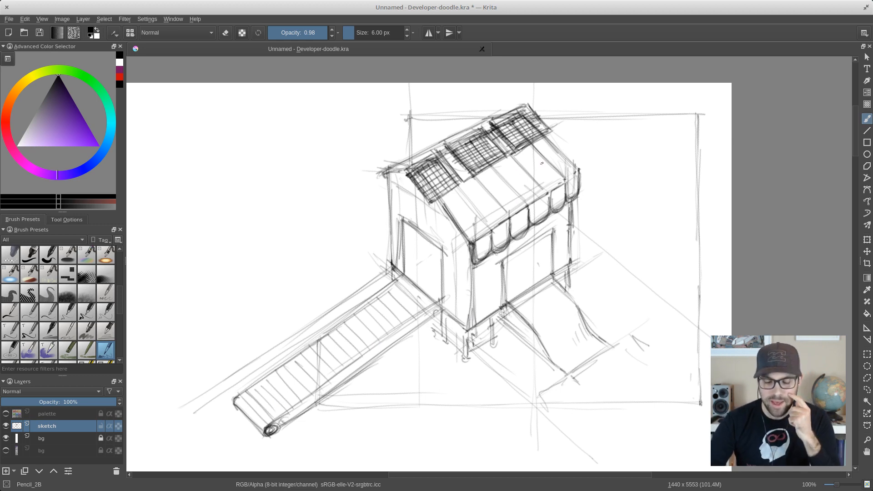
{"action": "left_click_drag", "start_coordinate": [453, 195], "coordinate": [448, 200]}
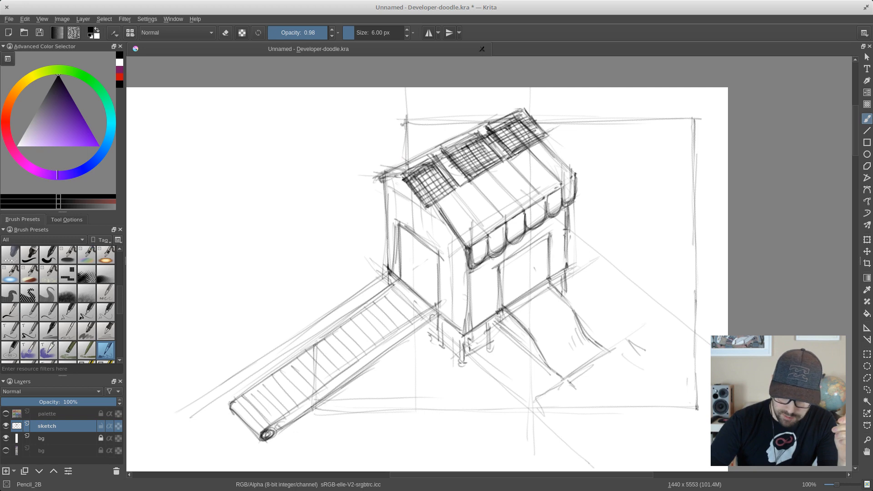
- Draw a pipe rising from the left end of the roof to the canvas's top edge, using several vertical lines
{"action": "left_click_drag", "start_coordinate": [404, 161], "coordinate": [402, 148]}
{"action": "mouse_move", "coordinate": [396, 92]}
{"action": "left_mouse_down"}
{"action": "mouse_move", "coordinate": [398, 153]}
{"action": "mouse_move", "coordinate": [407, 161]}
{"action": "mouse_move", "coordinate": [399, 85]}
{"action": "mouse_move", "coordinate": [406, 156]}
{"action": "left_mouse_up"}
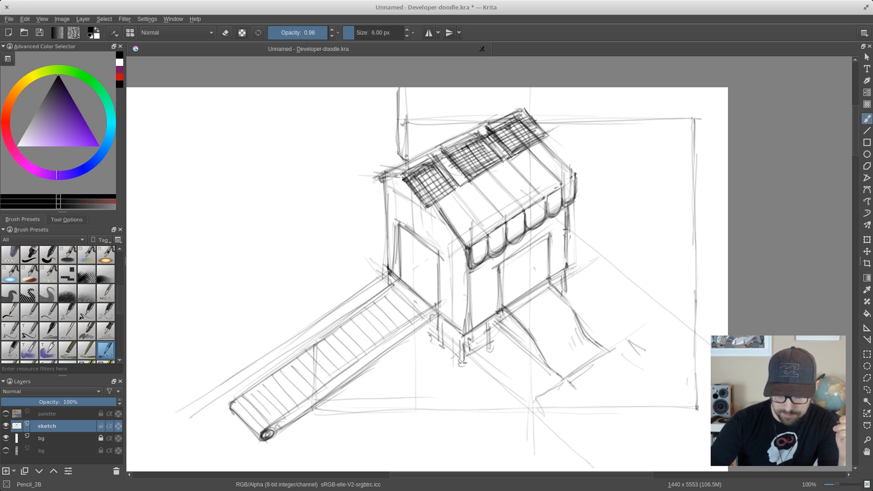
{"action": "mouse_move", "coordinate": [391, 89]}
{"action": "left_mouse_down"}
{"action": "mouse_move", "coordinate": [394, 164]}
{"action": "mouse_move", "coordinate": [390, 102]}
{"action": "mouse_move", "coordinate": [391, 157]}
{"action": "left_mouse_up"}
{"action": "left_click_drag", "start_coordinate": [409, 88], "coordinate": [406, 140]}
{"action": "left_click_drag", "start_coordinate": [407, 90], "coordinate": [415, 158]}
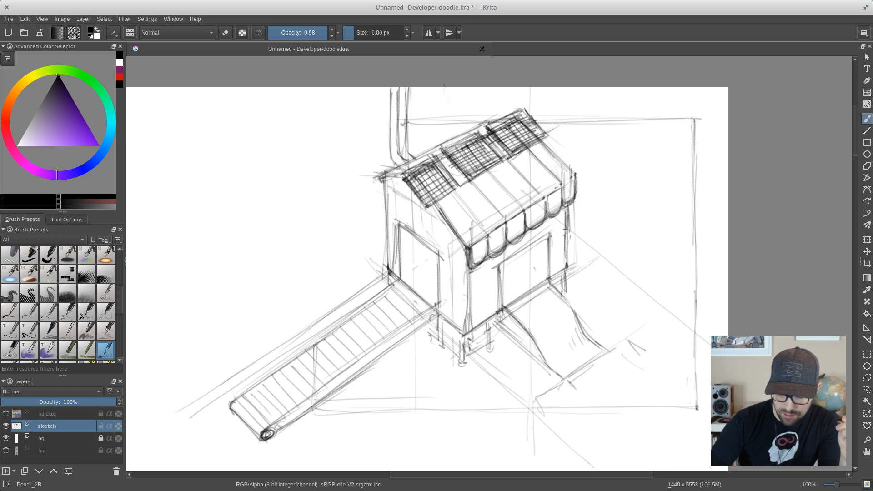
- Add a curved cable rising from the roof ridge and detail the pipe with inner lines, joints and a darker base
{"action": "mouse_move", "coordinate": [444, 87]}
{"action": "left_mouse_down"}
{"action": "mouse_move", "coordinate": [448, 131]}
{"action": "mouse_move", "coordinate": [457, 135]}
{"action": "mouse_move", "coordinate": [445, 81]}
{"action": "left_mouse_up"}
{"action": "mouse_move", "coordinate": [448, 121]}
{"action": "left_mouse_down"}
{"action": "mouse_move", "coordinate": [452, 136]}
{"action": "mouse_move", "coordinate": [447, 88]}
{"action": "left_mouse_up"}
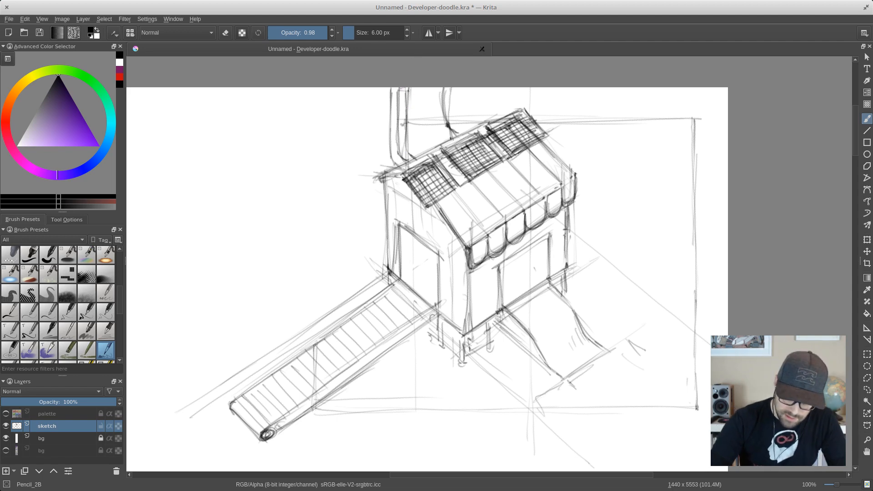
{"action": "mouse_move", "coordinate": [400, 98]}
{"action": "left_mouse_down"}
{"action": "mouse_move", "coordinate": [411, 156]}
{"action": "mouse_move", "coordinate": [390, 102]}
{"action": "mouse_move", "coordinate": [389, 116]}
{"action": "mouse_move", "coordinate": [391, 91]}
{"action": "mouse_move", "coordinate": [398, 169]}
{"action": "mouse_move", "coordinate": [398, 86]}
{"action": "left_mouse_up"}
{"action": "mouse_move", "coordinate": [404, 136]}
{"action": "left_mouse_down"}
{"action": "mouse_move", "coordinate": [402, 92]}
{"action": "mouse_move", "coordinate": [402, 120]}
{"action": "left_mouse_up"}
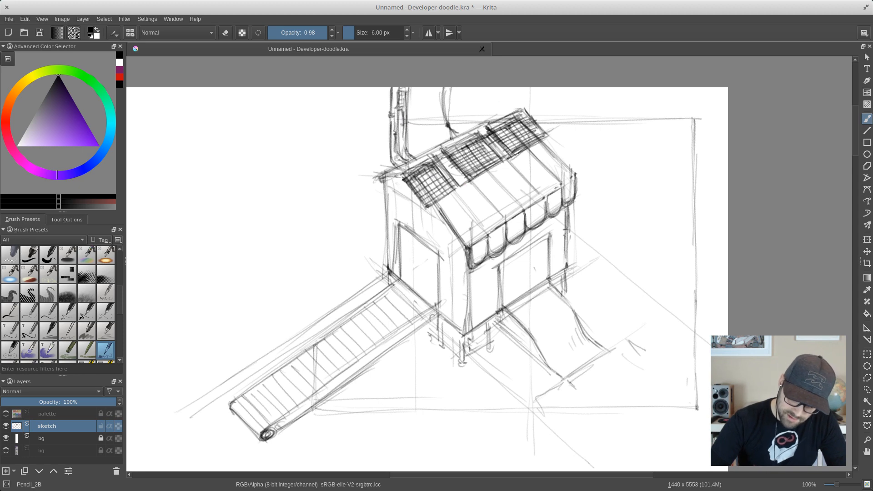
{"action": "mouse_move", "coordinate": [405, 154]}
{"action": "left_mouse_down"}
{"action": "mouse_move", "coordinate": [405, 128]}
{"action": "mouse_move", "coordinate": [404, 137]}
{"action": "left_mouse_up"}
{"action": "left_click_drag", "start_coordinate": [398, 131], "coordinate": [398, 156]}
{"action": "left_click_drag", "start_coordinate": [397, 150], "coordinate": [408, 168]}
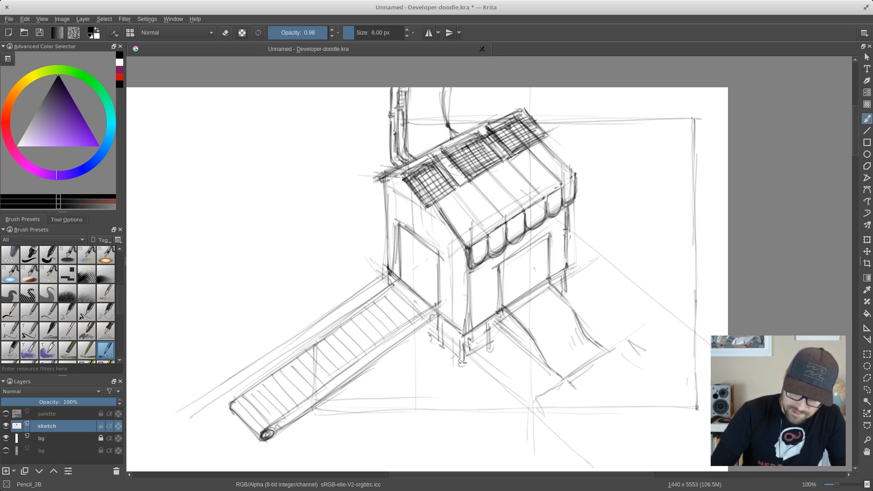
- Darken the roof's left overhang and the awning's near slanted edge below the first solar panel
{"action": "left_click_drag", "start_coordinate": [388, 180], "coordinate": [399, 178]}
{"action": "left_click_drag", "start_coordinate": [380, 180], "coordinate": [401, 176]}
{"action": "left_click_drag", "start_coordinate": [385, 181], "coordinate": [404, 177]}
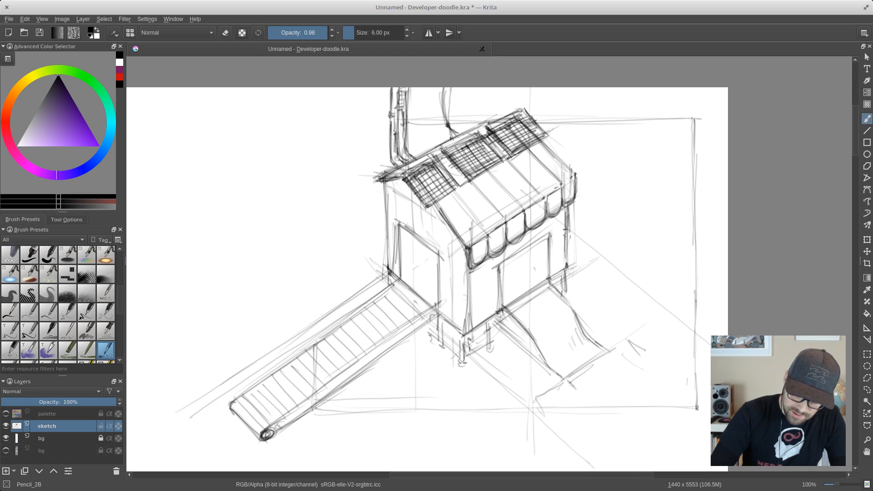
{"action": "left_click_drag", "start_coordinate": [435, 205], "coordinate": [449, 232]}
{"action": "mouse_move", "coordinate": [435, 204]}
{"action": "left_mouse_down"}
{"action": "mouse_move", "coordinate": [467, 256]}
{"action": "mouse_move", "coordinate": [504, 290]}
{"action": "left_mouse_up"}
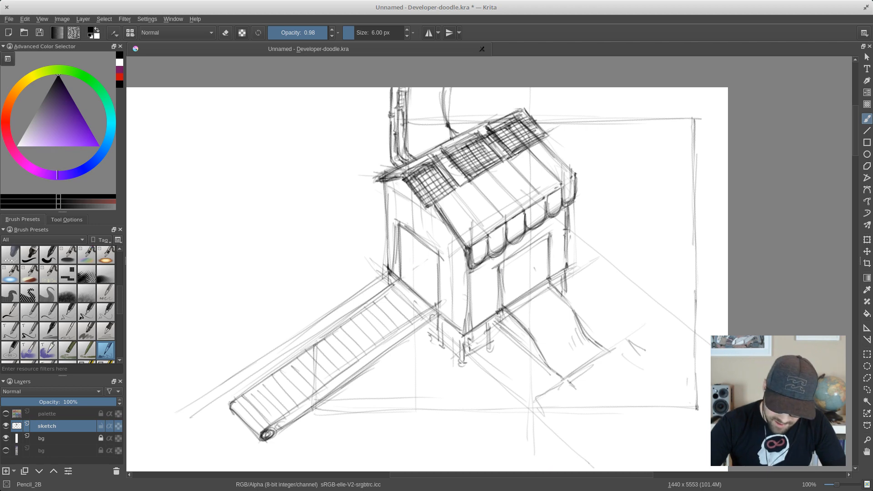
- Fill the left doorway with dark vertical strokes to suggest hanging strip curtains above the conveyor
{"action": "left_click_drag", "start_coordinate": [400, 279], "coordinate": [415, 271]}
{"action": "left_click_drag", "start_coordinate": [406, 229], "coordinate": [407, 266]}
{"action": "left_click_drag", "start_coordinate": [404, 235], "coordinate": [405, 276]}
{"action": "mouse_move", "coordinate": [405, 242]}
{"action": "left_mouse_down"}
{"action": "mouse_move", "coordinate": [409, 278]}
{"action": "mouse_move", "coordinate": [414, 238]}
{"action": "mouse_move", "coordinate": [418, 292]}
{"action": "left_mouse_up"}
{"action": "left_click_drag", "start_coordinate": [422, 258], "coordinate": [425, 291]}
{"action": "left_click_drag", "start_coordinate": [427, 253], "coordinate": [425, 297]}
{"action": "left_click_drag", "start_coordinate": [430, 255], "coordinate": [426, 299]}
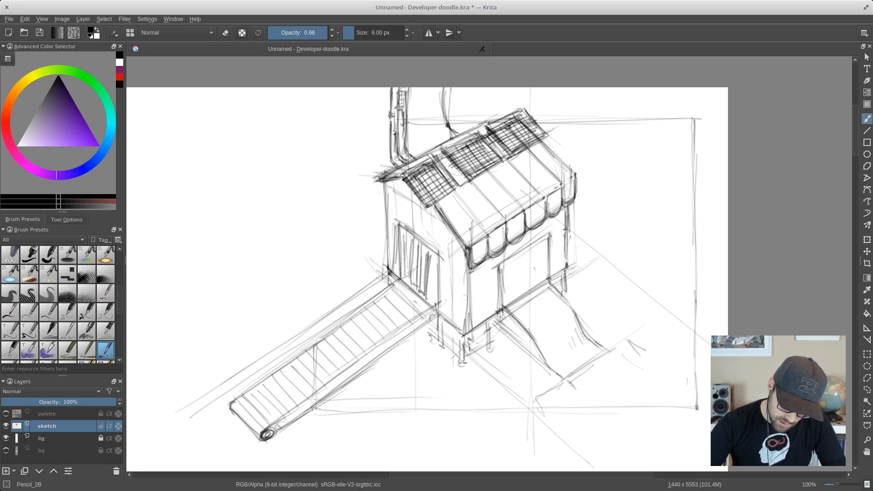
{"action": "mouse_move", "coordinate": [433, 258]}
{"action": "left_mouse_down"}
{"action": "mouse_move", "coordinate": [432, 277]}
{"action": "mouse_move", "coordinate": [422, 262]}
{"action": "mouse_move", "coordinate": [420, 290]}
{"action": "left_mouse_up"}
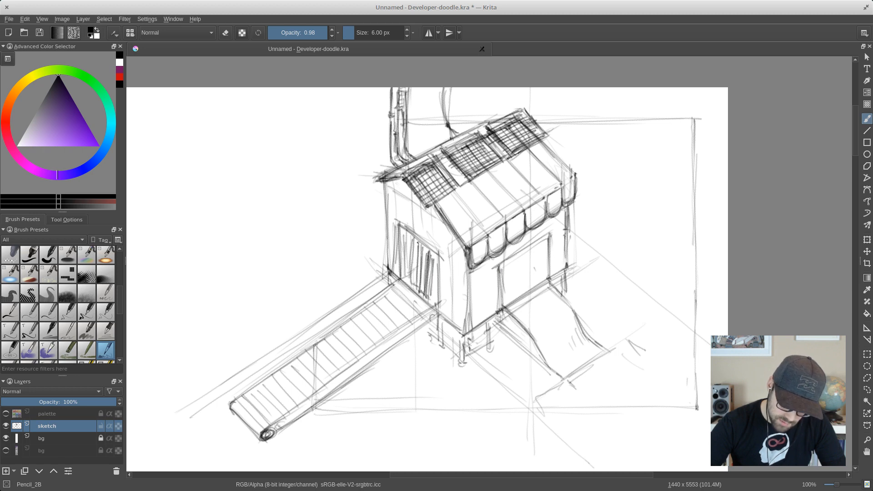
{"action": "left_click_drag", "start_coordinate": [418, 241], "coordinate": [414, 291]}
{"action": "mouse_move", "coordinate": [412, 241]}
{"action": "left_mouse_down"}
{"action": "mouse_move", "coordinate": [410, 291]}
{"action": "mouse_move", "coordinate": [406, 278]}
{"action": "left_mouse_up"}
{"action": "left_click_drag", "start_coordinate": [406, 230], "coordinate": [405, 276]}
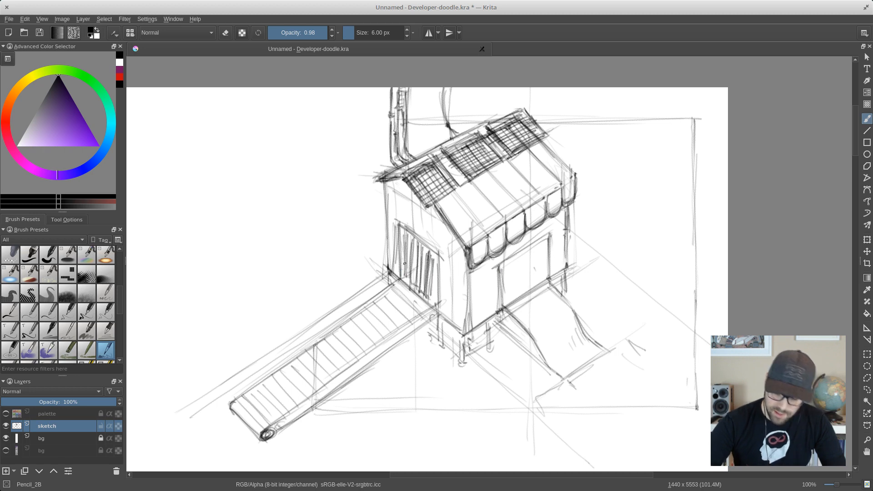
- Sketch double doors with curved handles and inner panel lines inside the right doorway
{"action": "left_click_drag", "start_coordinate": [513, 257], "coordinate": [514, 303]}
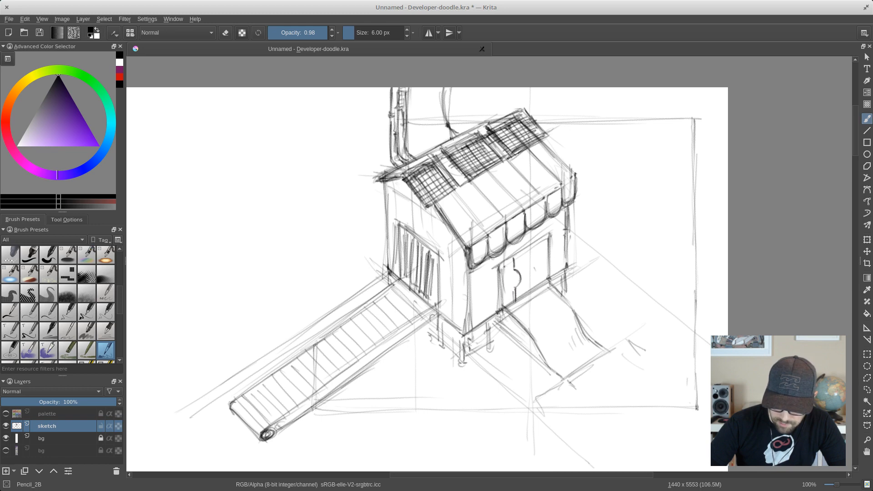
{"action": "mouse_move", "coordinate": [504, 264]}
{"action": "left_mouse_down"}
{"action": "mouse_move", "coordinate": [504, 298]}
{"action": "mouse_move", "coordinate": [514, 284]}
{"action": "left_mouse_up"}
{"action": "mouse_move", "coordinate": [535, 245]}
{"action": "left_mouse_down"}
{"action": "mouse_move", "coordinate": [537, 288]}
{"action": "mouse_move", "coordinate": [533, 258]}
{"action": "mouse_move", "coordinate": [548, 279]}
{"action": "left_mouse_up"}
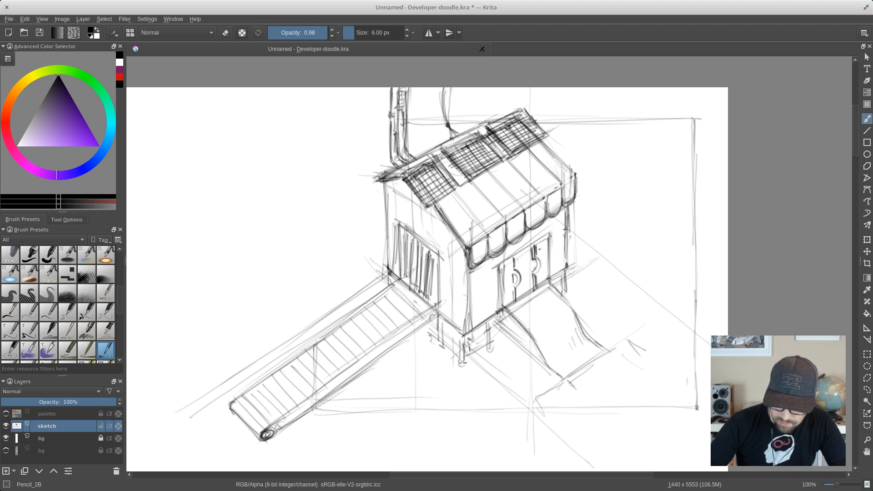
{"action": "mouse_move", "coordinate": [540, 244]}
{"action": "left_mouse_down"}
{"action": "mouse_move", "coordinate": [540, 254]}
{"action": "mouse_move", "coordinate": [546, 244]}
{"action": "left_mouse_up"}
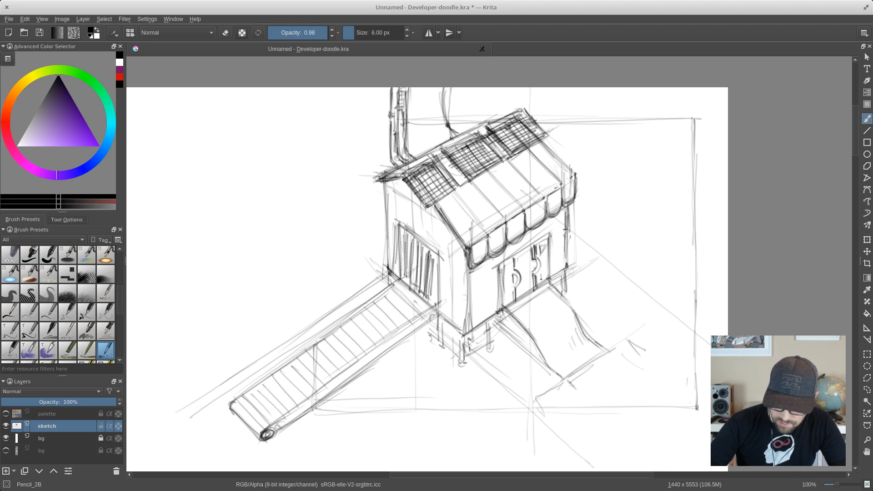
- Hatch the panels and frame of the double doors, and darken the wall's base where the conveyor enters the shop
{"action": "left_click_drag", "start_coordinate": [541, 279], "coordinate": [545, 272]}
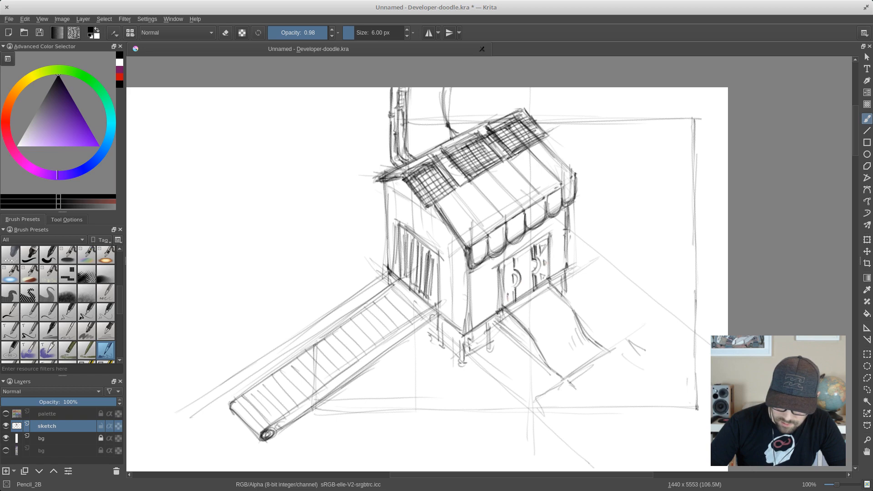
{"action": "mouse_move", "coordinate": [508, 293]}
{"action": "left_mouse_down"}
{"action": "mouse_move", "coordinate": [504, 300]}
{"action": "mouse_move", "coordinate": [526, 283]}
{"action": "mouse_move", "coordinate": [519, 251]}
{"action": "mouse_move", "coordinate": [530, 246]}
{"action": "mouse_move", "coordinate": [516, 286]}
{"action": "mouse_move", "coordinate": [525, 293]}
{"action": "left_mouse_up"}
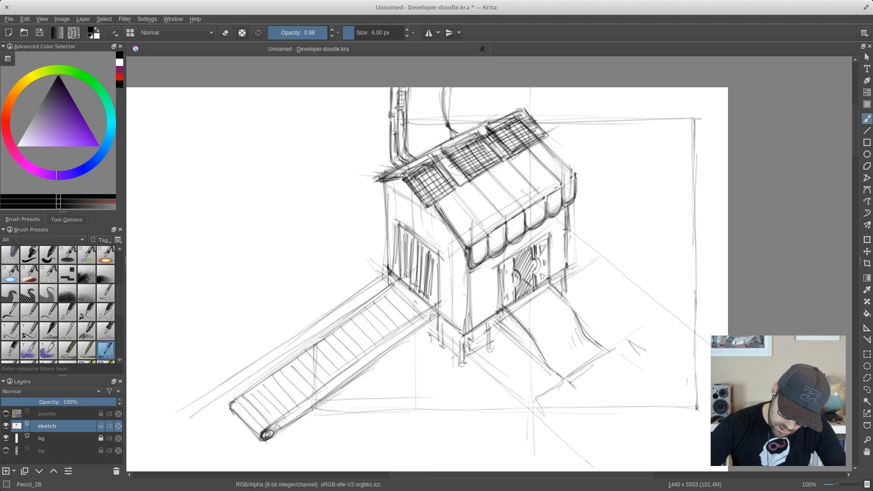
{"action": "mouse_move", "coordinate": [497, 264]}
{"action": "left_mouse_down"}
{"action": "mouse_move", "coordinate": [502, 311]}
{"action": "mouse_move", "coordinate": [515, 299]}
{"action": "left_mouse_up"}
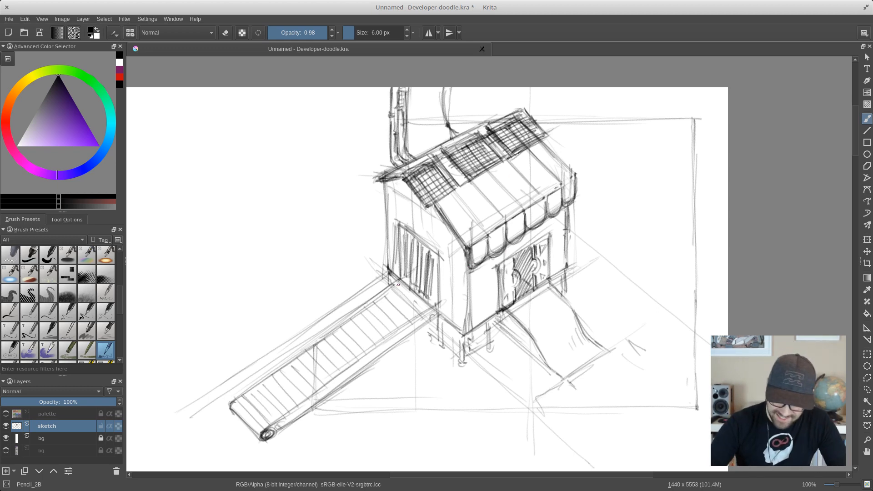
{"action": "mouse_move", "coordinate": [395, 283]}
{"action": "left_mouse_down"}
{"action": "mouse_move", "coordinate": [406, 276]}
{"action": "mouse_move", "coordinate": [391, 284]}
{"action": "left_mouse_up"}
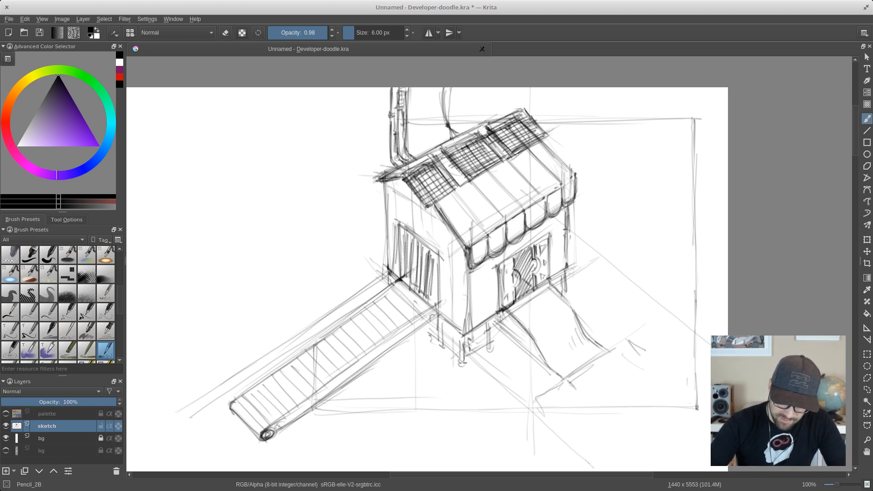
{"action": "left_click_drag", "start_coordinate": [441, 303], "coordinate": [413, 319]}
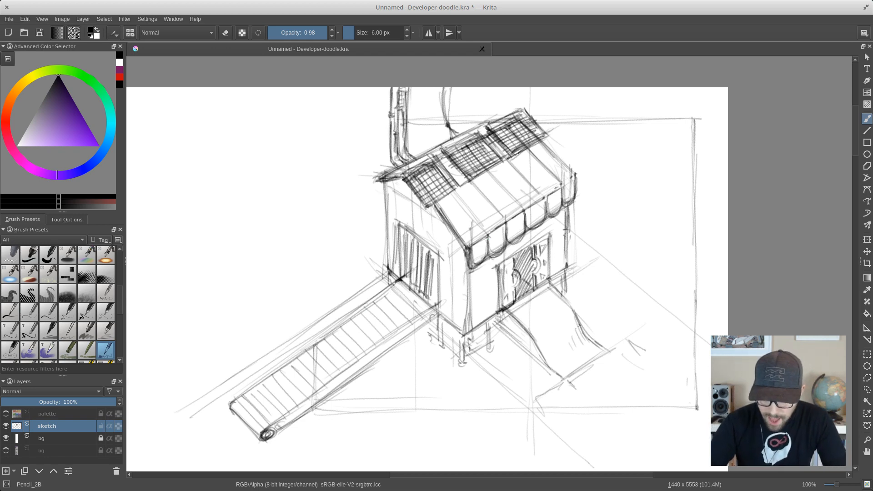
- Darken both curved side edges of the slide and add light contour strokes across its lower bend
{"action": "mouse_move", "coordinate": [540, 331]}
{"action": "left_mouse_down"}
{"action": "mouse_move", "coordinate": [574, 311]}
{"action": "mouse_move", "coordinate": [604, 351]}
{"action": "left_mouse_up"}
{"action": "left_click_drag", "start_coordinate": [535, 339], "coordinate": [563, 378]}
{"action": "mouse_move", "coordinate": [522, 325]}
{"action": "left_mouse_down"}
{"action": "mouse_move", "coordinate": [541, 353]}
{"action": "mouse_move", "coordinate": [537, 341]}
{"action": "left_mouse_up"}
{"action": "left_click_drag", "start_coordinate": [552, 285], "coordinate": [600, 348]}
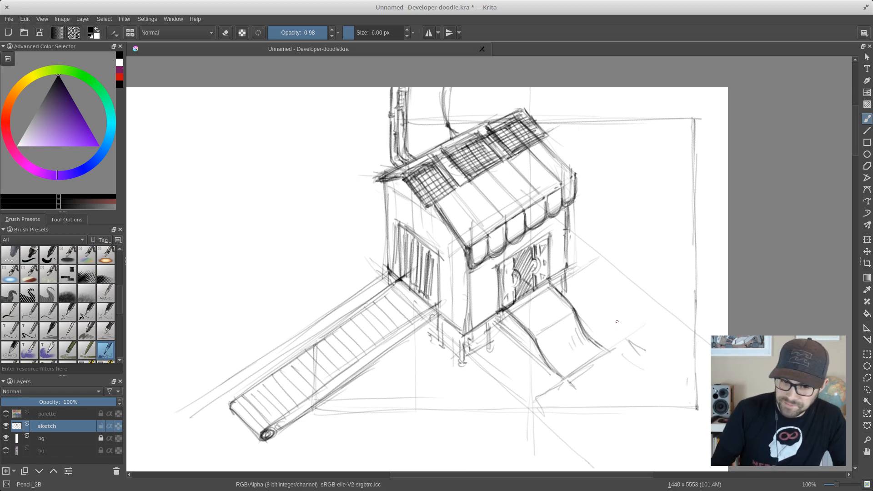
{"action": "left_click_drag", "start_coordinate": [562, 354], "coordinate": [585, 340]}
{"action": "left_click_drag", "start_coordinate": [572, 348], "coordinate": [583, 343]}
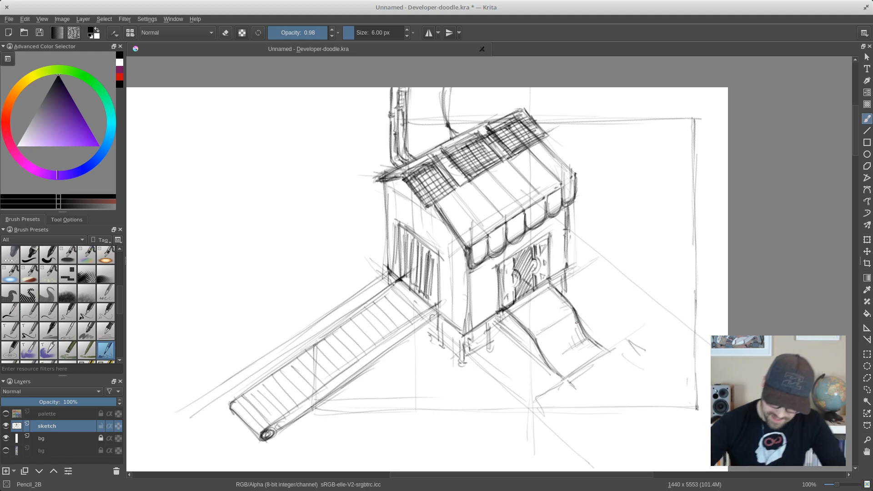
{"action": "left_click_drag", "start_coordinate": [571, 308], "coordinate": [600, 345]}
{"action": "left_click_drag", "start_coordinate": [513, 316], "coordinate": [562, 377]}
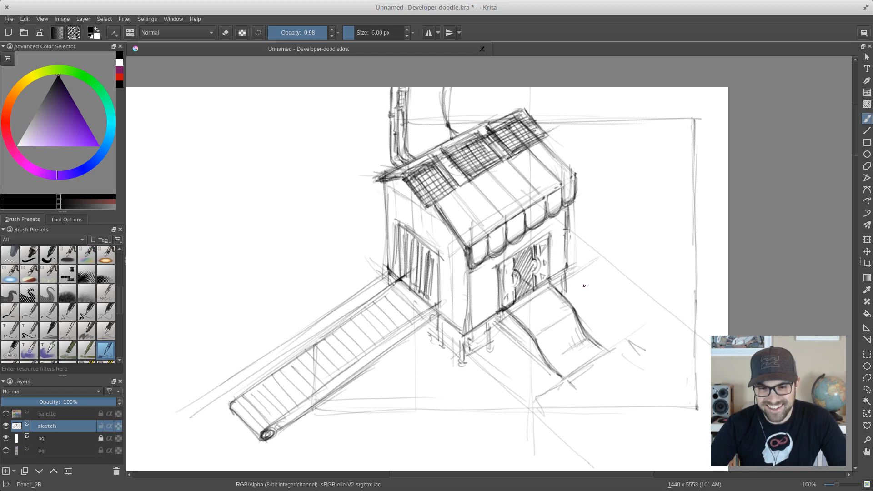
- Sketch a box with a round emblem on the slide and three smaller boxes around its foot
{"action": "left_click_drag", "start_coordinate": [610, 304], "coordinate": [592, 307]}
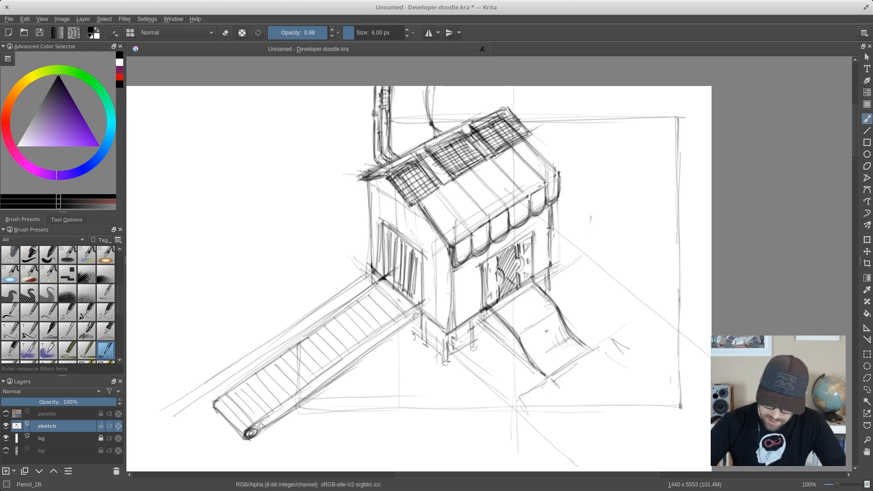
{"action": "mouse_move", "coordinate": [516, 311]}
{"action": "left_mouse_down"}
{"action": "mouse_move", "coordinate": [518, 324]}
{"action": "mouse_move", "coordinate": [530, 314]}
{"action": "mouse_move", "coordinate": [530, 330]}
{"action": "mouse_move", "coordinate": [522, 327]}
{"action": "mouse_move", "coordinate": [546, 308]}
{"action": "mouse_move", "coordinate": [548, 322]}
{"action": "mouse_move", "coordinate": [535, 295]}
{"action": "mouse_move", "coordinate": [517, 310]}
{"action": "mouse_move", "coordinate": [534, 333]}
{"action": "mouse_move", "coordinate": [547, 324]}
{"action": "mouse_move", "coordinate": [536, 303]}
{"action": "mouse_move", "coordinate": [541, 323]}
{"action": "left_mouse_up"}
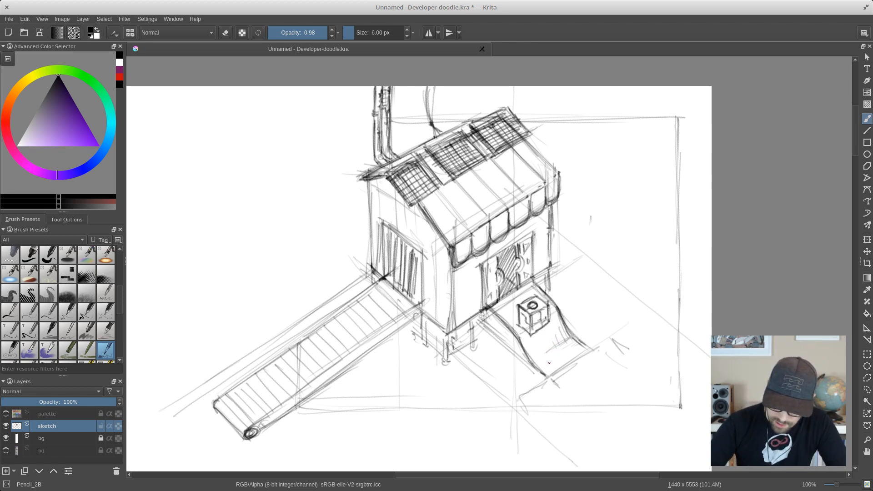
{"action": "mouse_move", "coordinate": [547, 354]}
{"action": "left_mouse_down"}
{"action": "mouse_move", "coordinate": [547, 374]}
{"action": "mouse_move", "coordinate": [554, 360]}
{"action": "mouse_move", "coordinate": [562, 382]}
{"action": "mouse_move", "coordinate": [559, 369]}
{"action": "mouse_move", "coordinate": [570, 362]}
{"action": "mouse_move", "coordinate": [571, 374]}
{"action": "mouse_move", "coordinate": [558, 352]}
{"action": "mouse_move", "coordinate": [546, 357]}
{"action": "mouse_move", "coordinate": [570, 362]}
{"action": "mouse_move", "coordinate": [560, 384]}
{"action": "left_mouse_up"}
{"action": "mouse_move", "coordinate": [560, 385]}
{"action": "left_mouse_down"}
{"action": "mouse_move", "coordinate": [599, 354]}
{"action": "mouse_move", "coordinate": [583, 364]}
{"action": "left_mouse_up"}
{"action": "mouse_move", "coordinate": [583, 365]}
{"action": "left_mouse_down"}
{"action": "mouse_move", "coordinate": [594, 374]}
{"action": "mouse_move", "coordinate": [581, 378]}
{"action": "mouse_move", "coordinate": [592, 381]}
{"action": "left_mouse_up"}
{"action": "mouse_move", "coordinate": [593, 389]}
{"action": "left_mouse_down"}
{"action": "mouse_move", "coordinate": [593, 379]}
{"action": "mouse_move", "coordinate": [591, 390]}
{"action": "left_mouse_up"}
{"action": "mouse_move", "coordinate": [592, 391]}
{"action": "left_mouse_down"}
{"action": "mouse_move", "coordinate": [610, 366]}
{"action": "mouse_move", "coordinate": [611, 384]}
{"action": "mouse_move", "coordinate": [559, 410]}
{"action": "mouse_move", "coordinate": [572, 389]}
{"action": "mouse_move", "coordinate": [559, 408]}
{"action": "mouse_move", "coordinate": [570, 418]}
{"action": "mouse_move", "coordinate": [582, 392]}
{"action": "left_mouse_up"}
{"action": "left_click_drag", "start_coordinate": [558, 391], "coordinate": [574, 382]}
{"action": "mouse_move", "coordinate": [572, 382]}
{"action": "left_mouse_down"}
{"action": "mouse_move", "coordinate": [586, 391]}
{"action": "mouse_move", "coordinate": [585, 413]}
{"action": "left_mouse_up"}
{"action": "left_click_drag", "start_coordinate": [582, 410], "coordinate": [568, 418]}
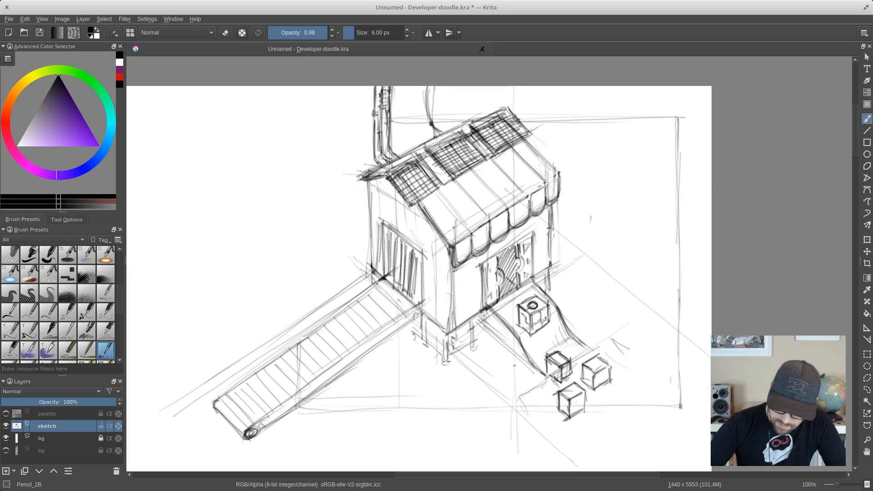
- Draw four tiny standing people, two on each side of the slide, to give the scene scale
{"action": "mouse_move", "coordinate": [514, 365]}
{"action": "left_mouse_down"}
{"action": "mouse_move", "coordinate": [516, 385]}
{"action": "mouse_move", "coordinate": [516, 369]}
{"action": "left_mouse_up"}
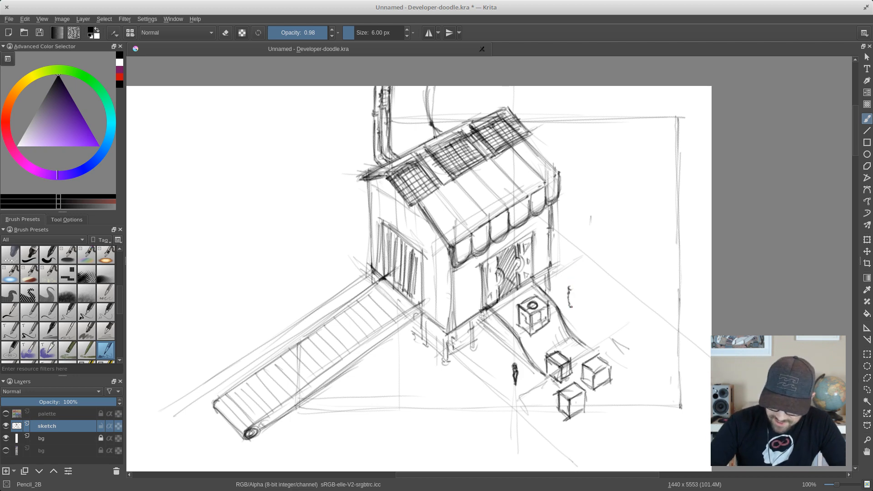
{"action": "left_click_drag", "start_coordinate": [570, 296], "coordinate": [587, 334]}
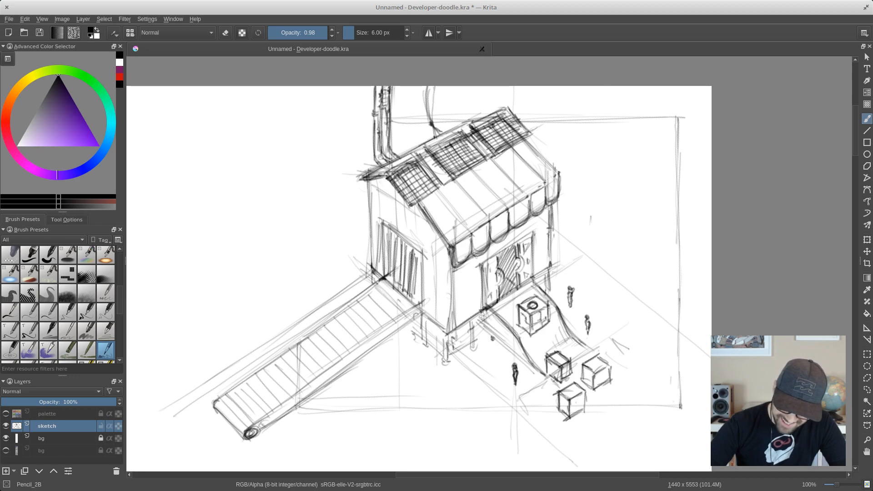
{"action": "left_click_drag", "start_coordinate": [493, 342], "coordinate": [495, 356]}
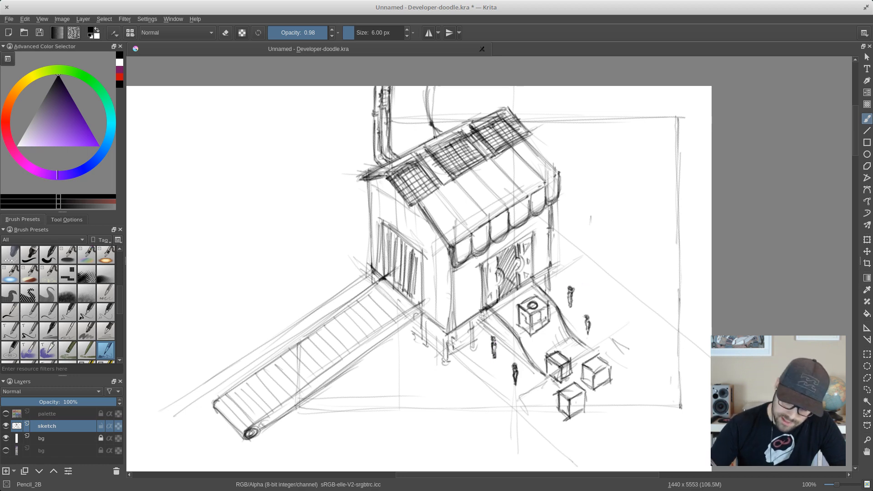
- Sketch the boxy cargo body of a delivery truck in perspective on the ground to the right of the shop
{"action": "left_click_drag", "start_coordinate": [587, 269], "coordinate": [623, 300]}
{"action": "left_click_drag", "start_coordinate": [586, 237], "coordinate": [585, 273]}
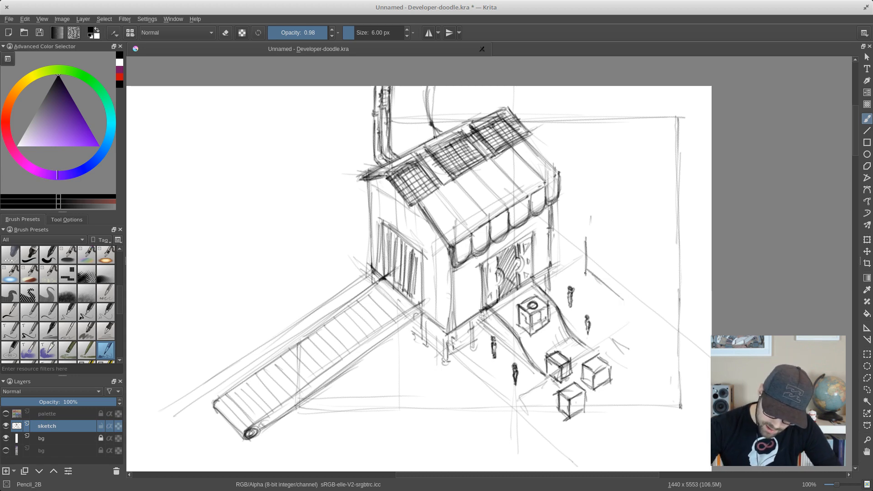
{"action": "mouse_move", "coordinate": [584, 235]}
{"action": "left_mouse_down"}
{"action": "mouse_move", "coordinate": [618, 261]}
{"action": "mouse_move", "coordinate": [592, 240]}
{"action": "mouse_move", "coordinate": [623, 277]}
{"action": "mouse_move", "coordinate": [619, 291]}
{"action": "mouse_move", "coordinate": [589, 274]}
{"action": "mouse_move", "coordinate": [614, 295]}
{"action": "left_mouse_up"}
{"action": "left_click_drag", "start_coordinate": [620, 261], "coordinate": [639, 252]}
{"action": "left_click_drag", "start_coordinate": [623, 260], "coordinate": [637, 253]}
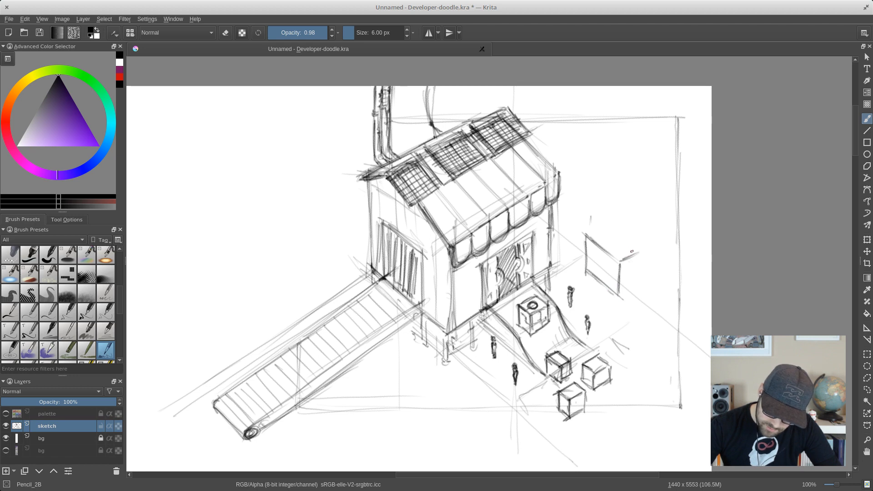
{"action": "mouse_move", "coordinate": [584, 235]}
{"action": "left_mouse_down"}
{"action": "mouse_move", "coordinate": [606, 223]}
{"action": "mouse_move", "coordinate": [645, 252]}
{"action": "left_mouse_up"}
{"action": "mouse_move", "coordinate": [612, 227]}
{"action": "left_mouse_down"}
{"action": "mouse_move", "coordinate": [643, 252]}
{"action": "mouse_move", "coordinate": [621, 260]}
{"action": "mouse_move", "coordinate": [584, 238]}
{"action": "mouse_move", "coordinate": [584, 269]}
{"action": "left_mouse_up"}
{"action": "mouse_move", "coordinate": [583, 266]}
{"action": "left_mouse_down"}
{"action": "mouse_move", "coordinate": [614, 288]}
{"action": "mouse_move", "coordinate": [639, 277]}
{"action": "left_mouse_up"}
{"action": "mouse_move", "coordinate": [614, 296]}
{"action": "left_mouse_down"}
{"action": "mouse_move", "coordinate": [646, 276]}
{"action": "mouse_move", "coordinate": [643, 254]}
{"action": "left_mouse_up"}
- Add the front cab and the front and rear wheels to the truck, strengthening the cargo body's edges
{"action": "left_click_drag", "start_coordinate": [644, 250], "coordinate": [621, 262]}
{"action": "left_click_drag", "start_coordinate": [621, 261], "coordinate": [645, 251]}
{"action": "left_click_drag", "start_coordinate": [611, 225], "coordinate": [649, 253]}
{"action": "mouse_move", "coordinate": [644, 250]}
{"action": "left_mouse_down"}
{"action": "mouse_move", "coordinate": [644, 271]}
{"action": "mouse_move", "coordinate": [644, 249]}
{"action": "mouse_move", "coordinate": [623, 295]}
{"action": "mouse_move", "coordinate": [625, 266]}
{"action": "mouse_move", "coordinate": [645, 257]}
{"action": "left_mouse_up"}
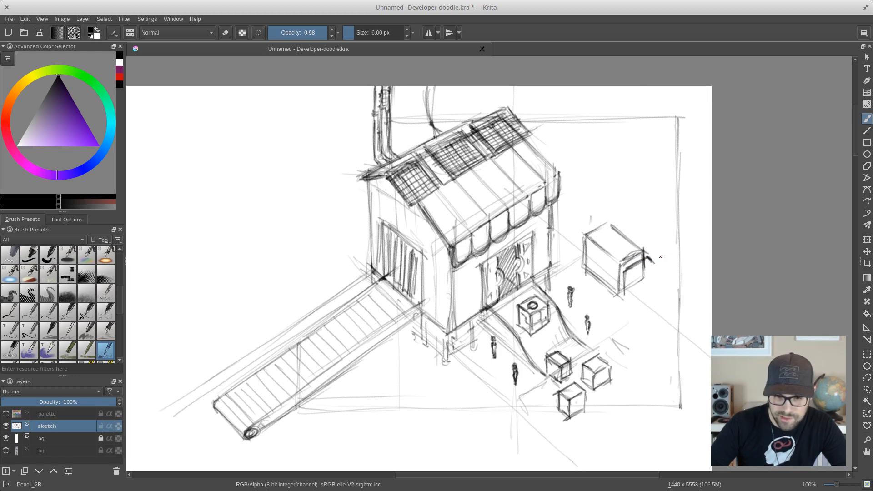
{"action": "mouse_move", "coordinate": [649, 256]}
{"action": "left_mouse_down"}
{"action": "mouse_move", "coordinate": [661, 303]}
{"action": "mouse_move", "coordinate": [658, 288]}
{"action": "mouse_move", "coordinate": [641, 301]}
{"action": "mouse_move", "coordinate": [655, 292]}
{"action": "mouse_move", "coordinate": [658, 275]}
{"action": "mouse_move", "coordinate": [646, 280]}
{"action": "mouse_move", "coordinate": [659, 270]}
{"action": "mouse_move", "coordinate": [630, 281]}
{"action": "mouse_move", "coordinate": [637, 293]}
{"action": "mouse_move", "coordinate": [662, 284]}
{"action": "mouse_move", "coordinate": [665, 301]}
{"action": "mouse_move", "coordinate": [661, 293]}
{"action": "mouse_move", "coordinate": [659, 307]}
{"action": "mouse_move", "coordinate": [629, 305]}
{"action": "mouse_move", "coordinate": [648, 307]}
{"action": "mouse_move", "coordinate": [639, 310]}
{"action": "mouse_move", "coordinate": [661, 286]}
{"action": "mouse_move", "coordinate": [661, 296]}
{"action": "mouse_move", "coordinate": [624, 304]}
{"action": "left_mouse_up"}
{"action": "left_click_drag", "start_coordinate": [590, 270], "coordinate": [600, 285]}
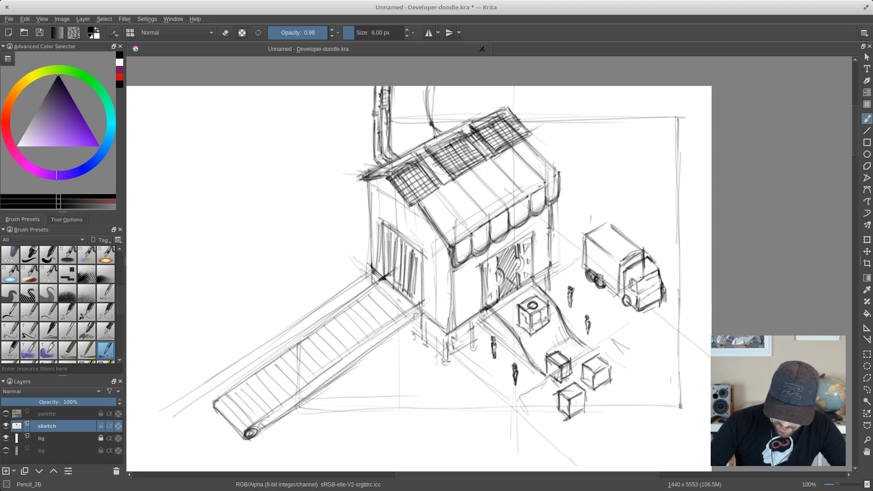
{"action": "left_click_drag", "start_coordinate": [589, 272], "coordinate": [585, 267]}
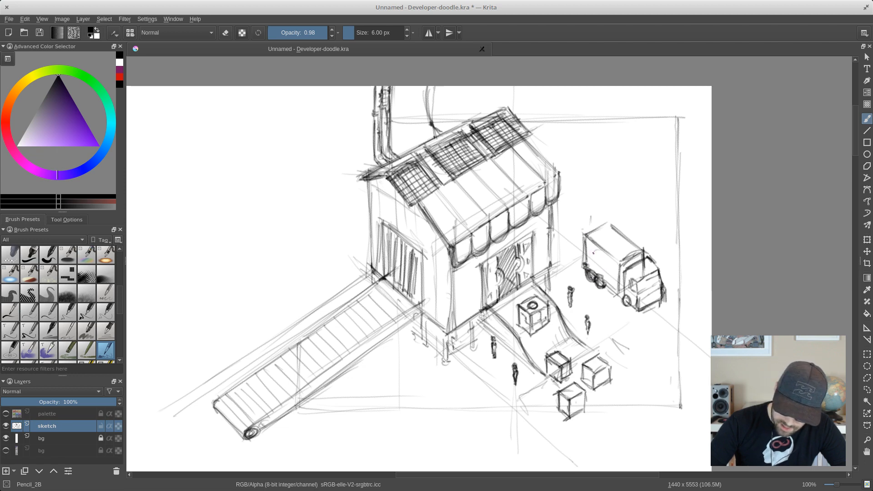
- Draw a round emblem on the truck's cargo side and detail the cab with a shaded windshield, grille and darker wheels
{"action": "mouse_move", "coordinate": [593, 253]}
{"action": "left_mouse_down"}
{"action": "mouse_move", "coordinate": [604, 268]}
{"action": "mouse_move", "coordinate": [590, 261]}
{"action": "mouse_move", "coordinate": [598, 270]}
{"action": "mouse_move", "coordinate": [599, 258]}
{"action": "mouse_move", "coordinate": [599, 271]}
{"action": "mouse_move", "coordinate": [609, 265]}
{"action": "mouse_move", "coordinate": [600, 273]}
{"action": "mouse_move", "coordinate": [602, 259]}
{"action": "mouse_move", "coordinate": [593, 266]}
{"action": "mouse_move", "coordinate": [608, 263]}
{"action": "mouse_move", "coordinate": [595, 270]}
{"action": "mouse_move", "coordinate": [595, 262]}
{"action": "mouse_move", "coordinate": [606, 269]}
{"action": "mouse_move", "coordinate": [598, 252]}
{"action": "mouse_move", "coordinate": [586, 265]}
{"action": "mouse_move", "coordinate": [604, 273]}
{"action": "mouse_move", "coordinate": [599, 251]}
{"action": "mouse_move", "coordinate": [603, 273]}
{"action": "mouse_move", "coordinate": [593, 252]}
{"action": "mouse_move", "coordinate": [592, 271]}
{"action": "mouse_move", "coordinate": [585, 268]}
{"action": "mouse_move", "coordinate": [615, 295]}
{"action": "left_mouse_up"}
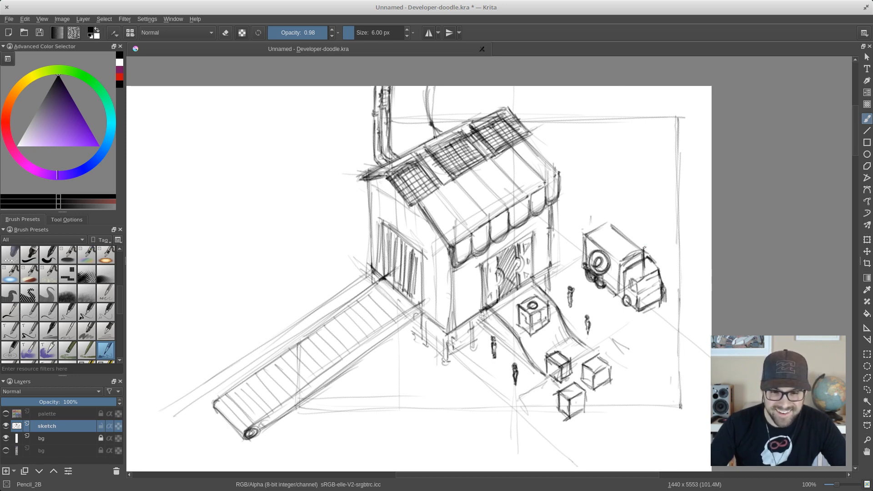
{"action": "mouse_move", "coordinate": [618, 265]}
{"action": "left_mouse_down"}
{"action": "mouse_move", "coordinate": [647, 251]}
{"action": "mouse_move", "coordinate": [625, 273]}
{"action": "left_mouse_up"}
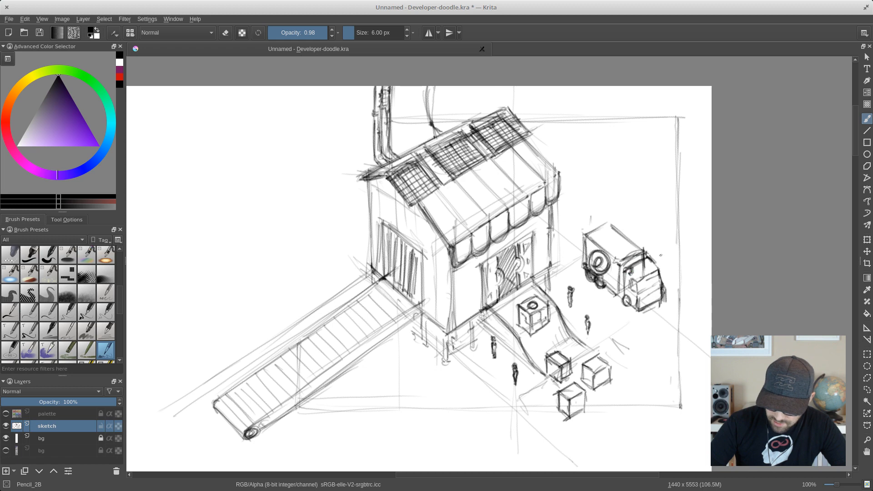
{"action": "left_click_drag", "start_coordinate": [648, 251], "coordinate": [649, 264]}
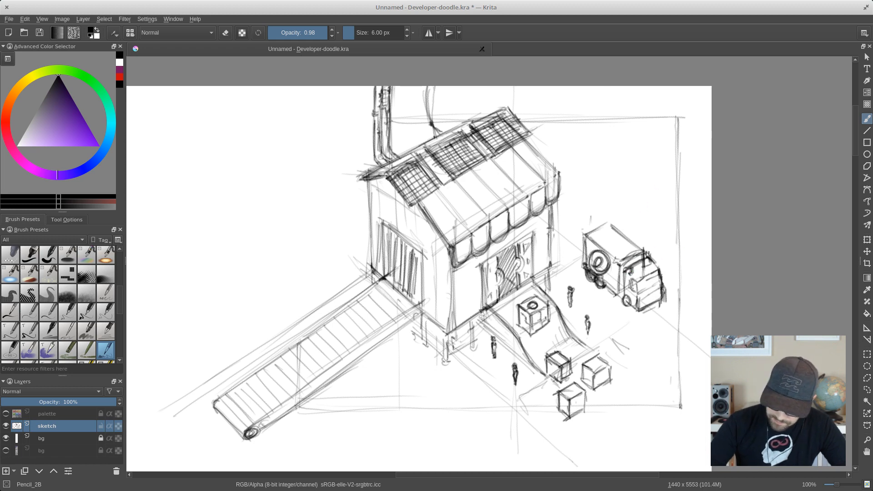
{"action": "mouse_move", "coordinate": [622, 292]}
{"action": "left_mouse_down"}
{"action": "mouse_move", "coordinate": [621, 272]}
{"action": "mouse_move", "coordinate": [635, 290]}
{"action": "mouse_move", "coordinate": [646, 280]}
{"action": "mouse_move", "coordinate": [643, 309]}
{"action": "mouse_move", "coordinate": [661, 299]}
{"action": "left_mouse_up"}
{"action": "mouse_move", "coordinate": [650, 302]}
{"action": "left_mouse_down"}
{"action": "mouse_move", "coordinate": [626, 294]}
{"action": "mouse_move", "coordinate": [629, 303]}
{"action": "left_mouse_up"}
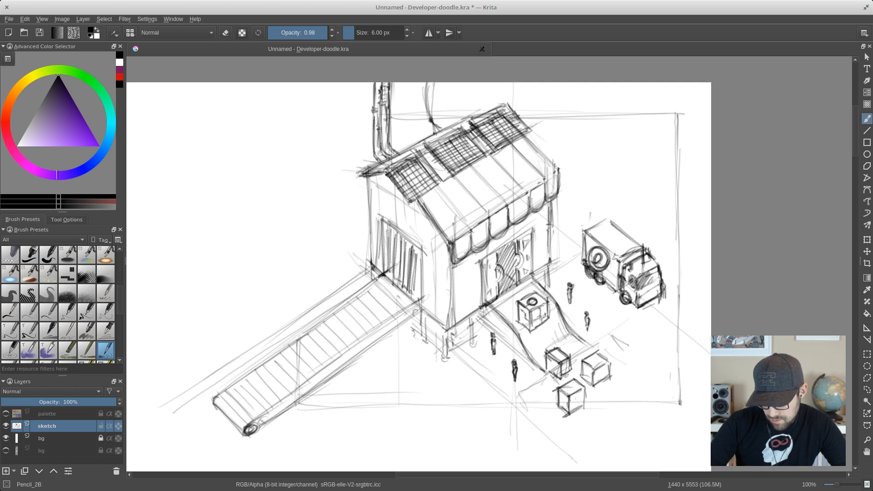
{"action": "mouse_move", "coordinate": [637, 304]}
{"action": "left_mouse_down"}
{"action": "mouse_move", "coordinate": [661, 289]}
{"action": "mouse_move", "coordinate": [645, 294]}
{"action": "mouse_move", "coordinate": [660, 288]}
{"action": "mouse_move", "coordinate": [645, 275]}
{"action": "left_mouse_up"}
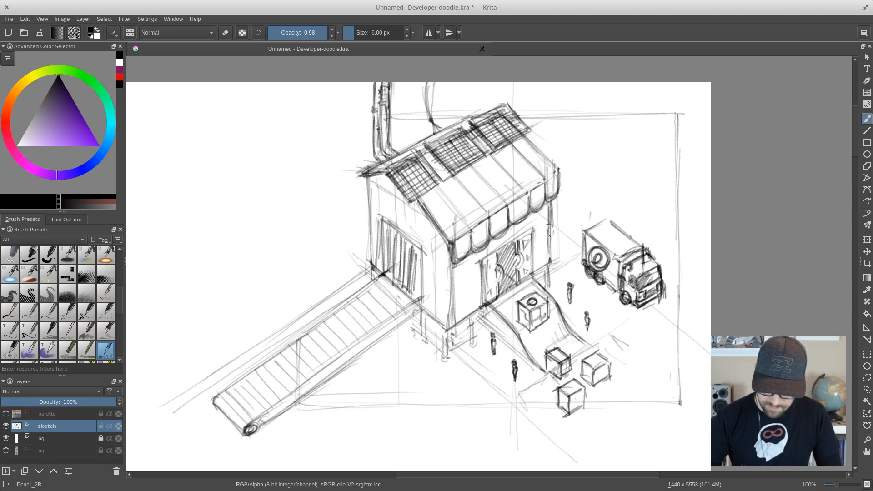
- Save the drawing and raise the brush opacity to 1.00
{"action": "left_click_drag", "start_coordinate": [585, 211], "coordinate": [583, 208]}
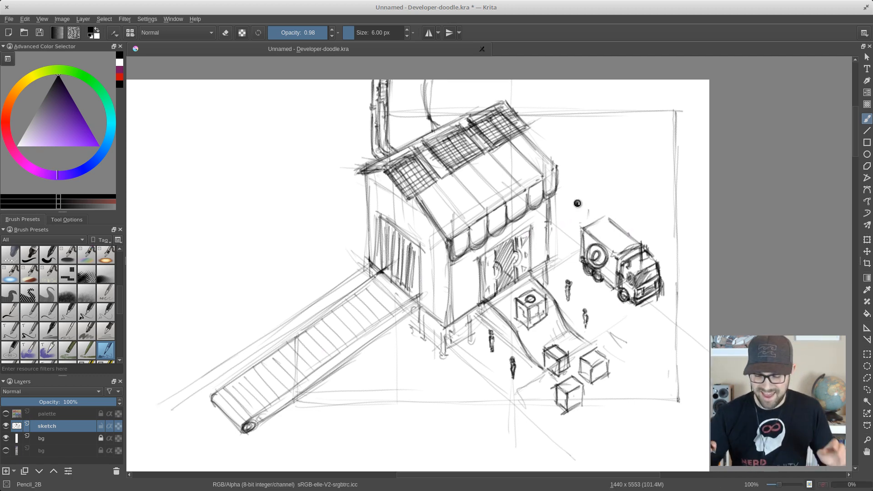
{"action": "key", "text": "ctrl+s"}
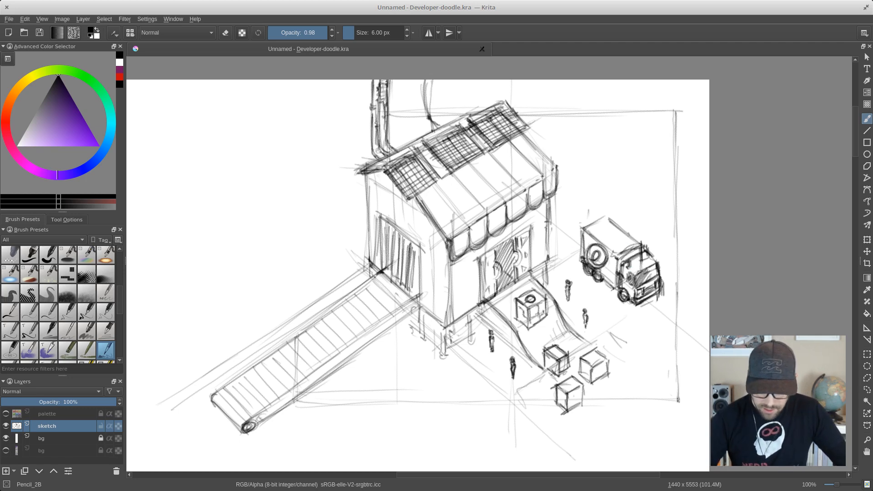
{"action": "left_click_drag", "start_coordinate": [588, 252], "coordinate": [593, 263]}
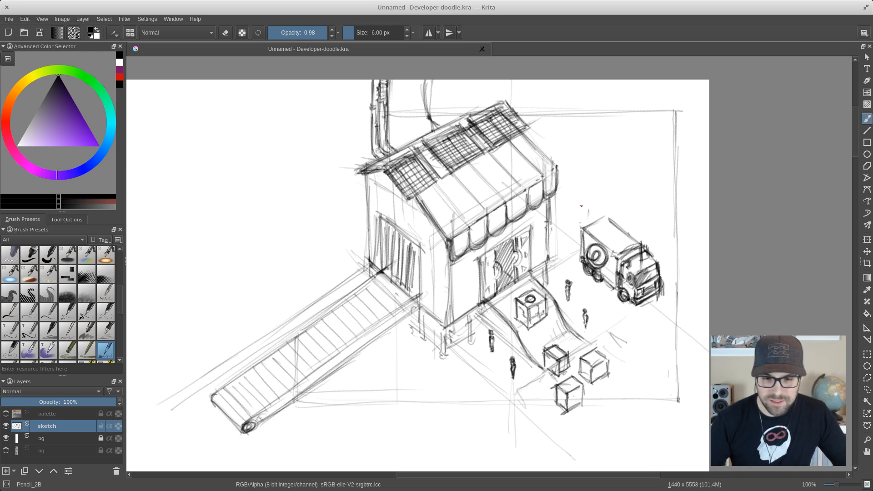
{"action": "left_click", "coordinate": [329, 34]}
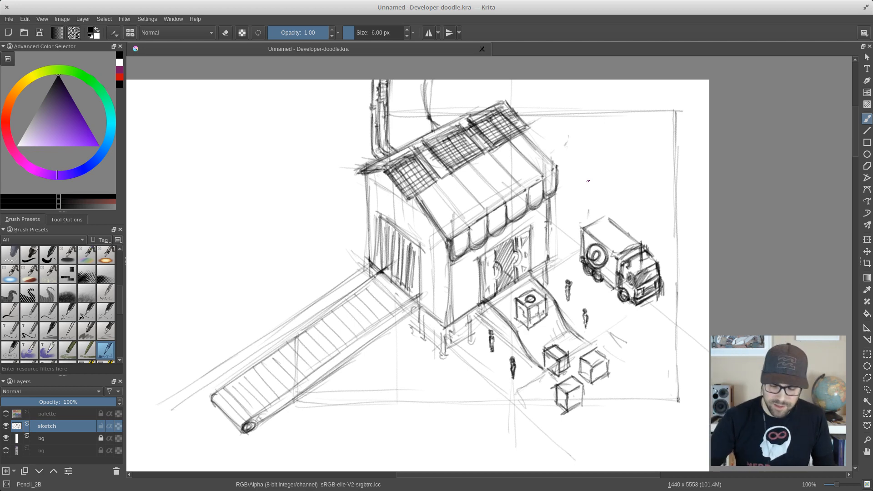
{"action": "left_click_drag", "start_coordinate": [544, 245], "coordinate": [554, 242]}
{"action": "key", "text": "ctrl+s"}
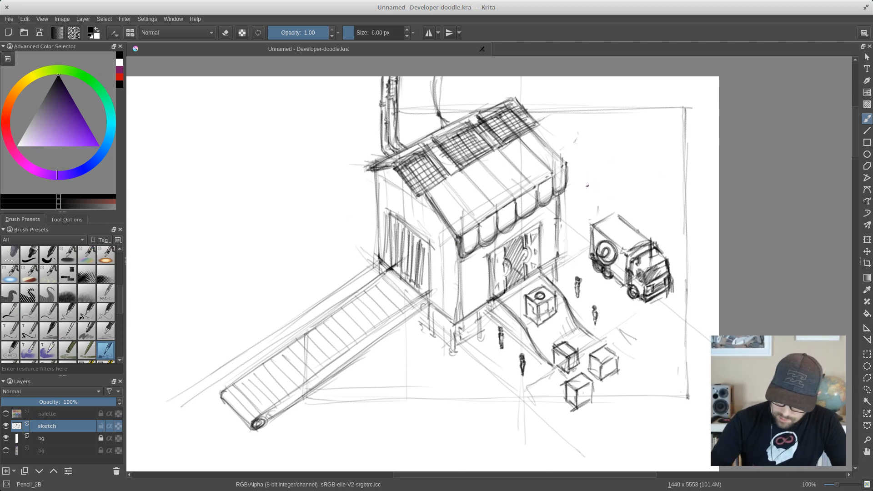
- Sketch a large round-crowned tree behind the truck and two smaller trees farther back beside it
{"action": "mouse_move", "coordinate": [589, 209]}
{"action": "left_mouse_down"}
{"action": "mouse_move", "coordinate": [590, 172]}
{"action": "mouse_move", "coordinate": [577, 142]}
{"action": "mouse_move", "coordinate": [608, 146]}
{"action": "mouse_move", "coordinate": [575, 151]}
{"action": "mouse_move", "coordinate": [607, 152]}
{"action": "mouse_move", "coordinate": [631, 102]}
{"action": "left_mouse_up"}
{"action": "mouse_move", "coordinate": [558, 131]}
{"action": "left_mouse_down"}
{"action": "mouse_move", "coordinate": [581, 154]}
{"action": "mouse_move", "coordinate": [600, 153]}
{"action": "mouse_move", "coordinate": [630, 131]}
{"action": "mouse_move", "coordinate": [640, 115]}
{"action": "mouse_move", "coordinate": [631, 107]}
{"action": "left_mouse_up"}
{"action": "mouse_move", "coordinate": [601, 156]}
{"action": "left_mouse_down"}
{"action": "mouse_move", "coordinate": [594, 211]}
{"action": "mouse_move", "coordinate": [598, 175]}
{"action": "mouse_move", "coordinate": [603, 203]}
{"action": "mouse_move", "coordinate": [592, 160]}
{"action": "mouse_move", "coordinate": [589, 204]}
{"action": "left_mouse_up"}
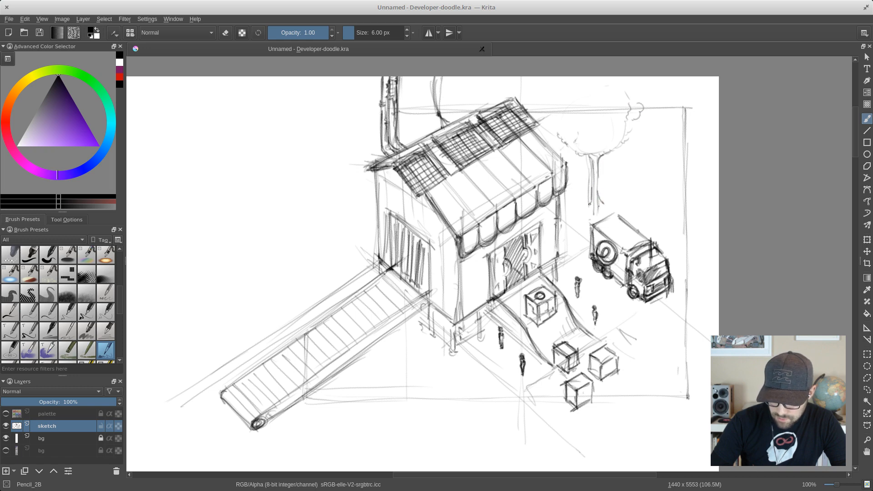
{"action": "left_click_drag", "start_coordinate": [589, 153], "coordinate": [611, 150]}
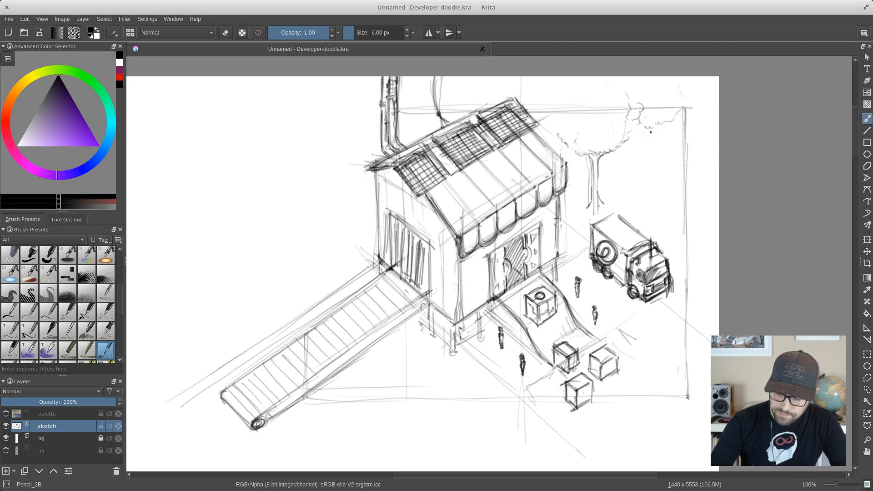
{"action": "mouse_move", "coordinate": [649, 132]}
{"action": "left_mouse_down"}
{"action": "mouse_move", "coordinate": [659, 176]}
{"action": "mouse_move", "coordinate": [647, 149]}
{"action": "mouse_move", "coordinate": [641, 176]}
{"action": "left_mouse_up"}
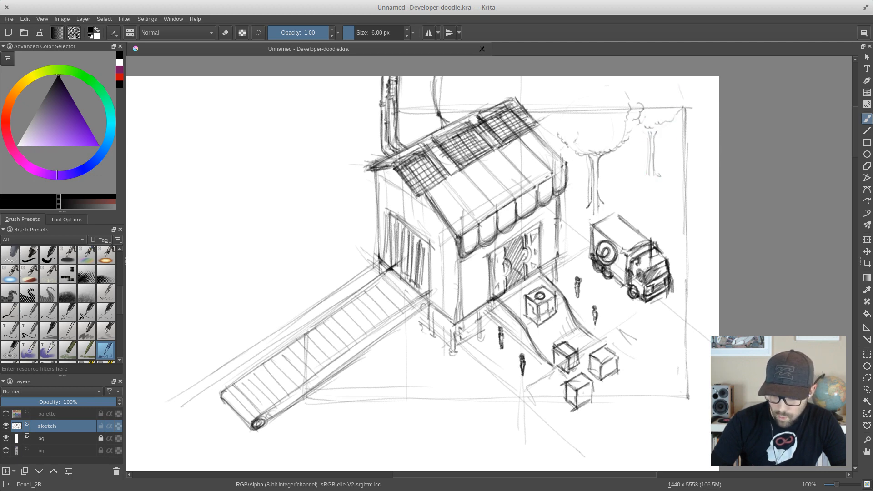
{"action": "mouse_move", "coordinate": [620, 148]}
{"action": "left_mouse_down"}
{"action": "mouse_move", "coordinate": [616, 178]}
{"action": "mouse_move", "coordinate": [626, 168]}
{"action": "mouse_move", "coordinate": [632, 177]}
{"action": "mouse_move", "coordinate": [617, 179]}
{"action": "left_mouse_up"}
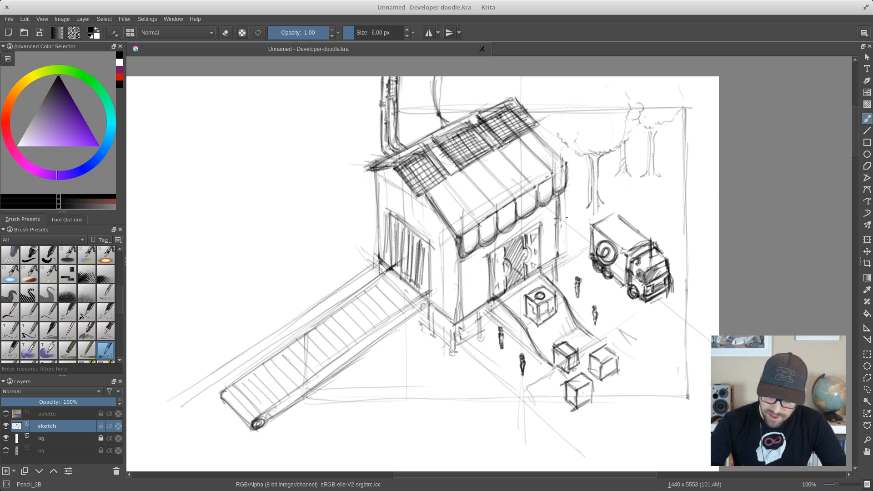
- Add a few short brick marks to the front wall and sketch a crate with a small figure at the conveyor's lower end
{"action": "left_click_drag", "start_coordinate": [464, 292], "coordinate": [476, 285]}
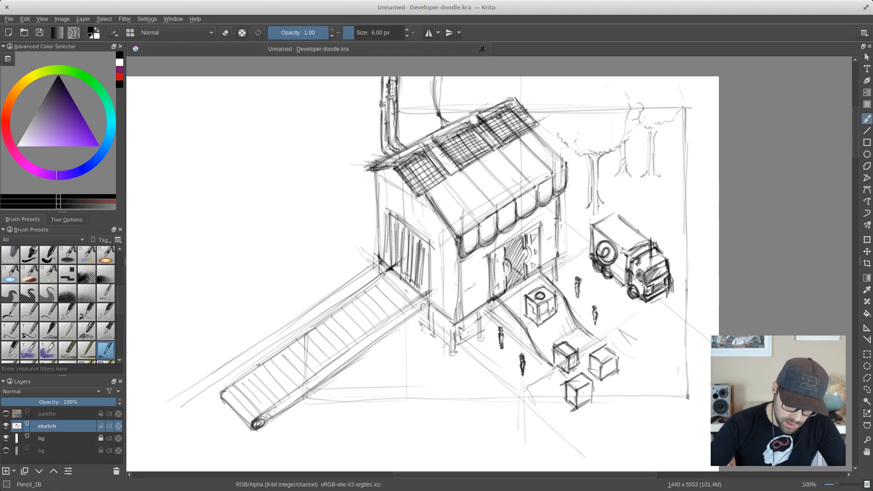
{"action": "mouse_move", "coordinate": [257, 372]}
{"action": "left_mouse_down"}
{"action": "mouse_move", "coordinate": [258, 388]}
{"action": "mouse_move", "coordinate": [288, 355]}
{"action": "mouse_move", "coordinate": [287, 377]}
{"action": "mouse_move", "coordinate": [257, 394]}
{"action": "mouse_move", "coordinate": [245, 366]}
{"action": "left_mouse_up"}
{"action": "mouse_move", "coordinate": [244, 366]}
{"action": "left_mouse_down"}
{"action": "mouse_move", "coordinate": [256, 376]}
{"action": "mouse_move", "coordinate": [243, 379]}
{"action": "left_mouse_up"}
{"action": "left_click_drag", "start_coordinate": [243, 378], "coordinate": [256, 394]}
{"action": "mouse_move", "coordinate": [269, 346]}
{"action": "left_mouse_down"}
{"action": "mouse_move", "coordinate": [286, 359]}
{"action": "mouse_move", "coordinate": [261, 350]}
{"action": "mouse_move", "coordinate": [274, 344]}
{"action": "mouse_move", "coordinate": [276, 358]}
{"action": "mouse_move", "coordinate": [268, 356]}
{"action": "left_mouse_up"}
{"action": "mouse_move", "coordinate": [265, 351]}
{"action": "left_mouse_down"}
{"action": "mouse_move", "coordinate": [244, 367]}
{"action": "mouse_move", "coordinate": [261, 349]}
{"action": "mouse_move", "coordinate": [244, 382]}
{"action": "mouse_move", "coordinate": [247, 373]}
{"action": "mouse_move", "coordinate": [257, 390]}
{"action": "mouse_move", "coordinate": [279, 361]}
{"action": "mouse_move", "coordinate": [285, 373]}
{"action": "mouse_move", "coordinate": [263, 368]}
{"action": "mouse_move", "coordinate": [259, 345]}
{"action": "mouse_move", "coordinate": [277, 354]}
{"action": "mouse_move", "coordinate": [261, 366]}
{"action": "mouse_move", "coordinate": [271, 353]}
{"action": "mouse_move", "coordinate": [280, 375]}
{"action": "left_mouse_up"}
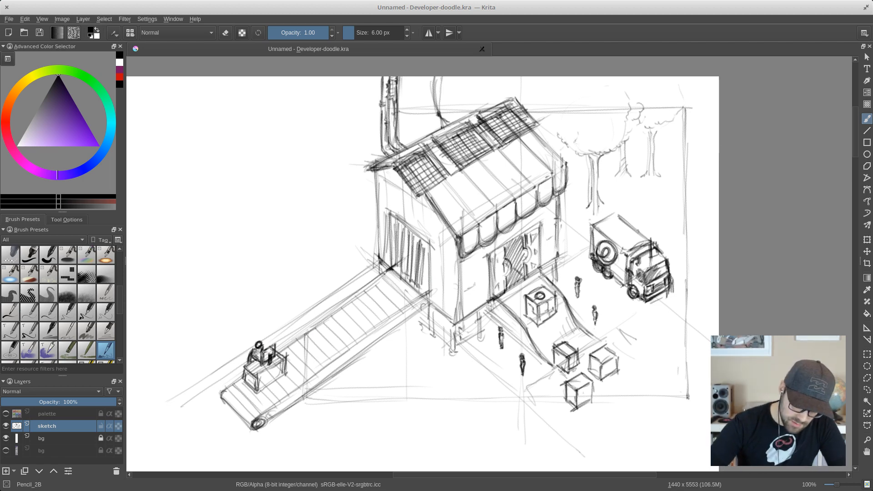
- Erase the crate and small figure from the conveyor's lower end with the Eraser_circle brush, reduced to 24 px
{"action": "left_click_drag", "start_coordinate": [263, 351], "coordinate": [273, 347]}
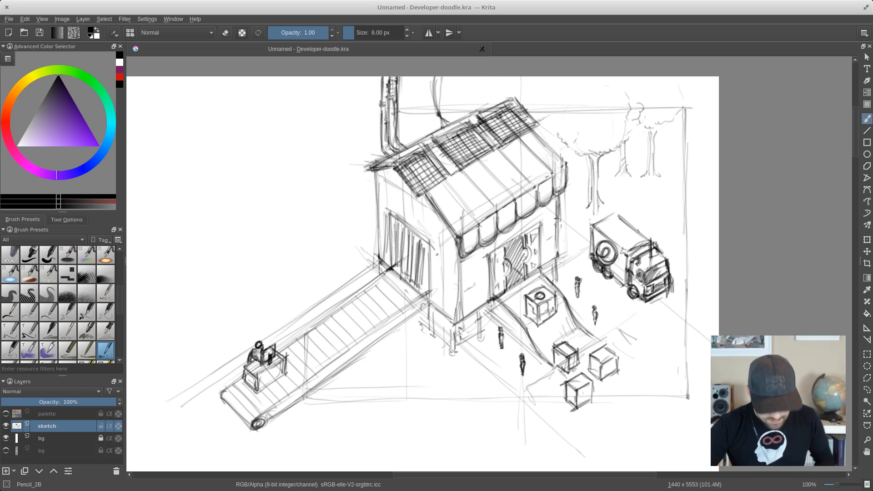
{"action": "left_click_drag", "start_coordinate": [435, 259], "coordinate": [438, 260]}
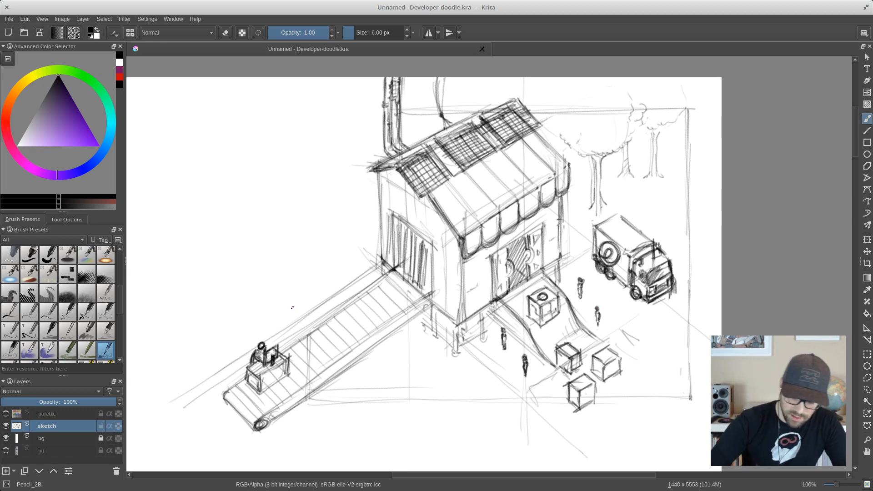
{"action": "right_click", "coordinate": [321, 286]}
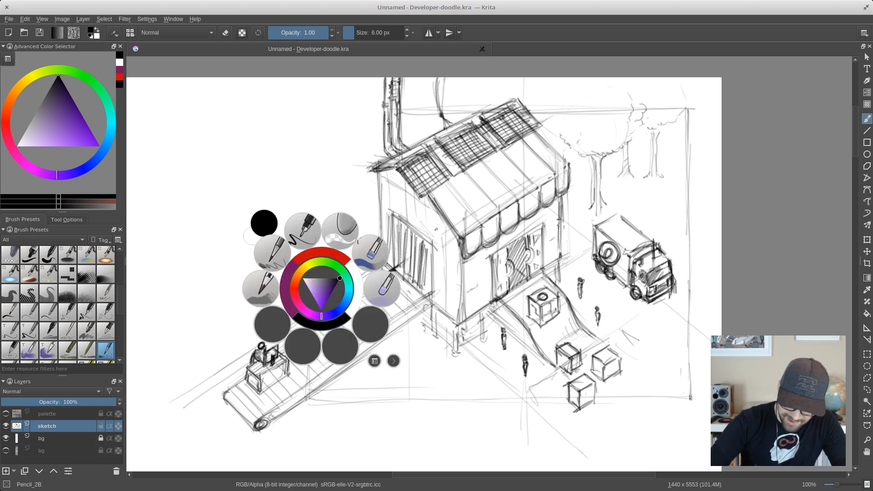
{"action": "left_click", "coordinate": [334, 234]}
{"action": "mouse_move", "coordinate": [286, 325]}
{"action": "left_mouse_down"}
{"action": "mouse_move", "coordinate": [258, 354]}
{"action": "mouse_move", "coordinate": [266, 355]}
{"action": "mouse_move", "coordinate": [232, 372]}
{"action": "left_mouse_up"}
{"action": "key", "text": "bracketleft"}
{"action": "key", "text": "bracketleft"}
{"action": "key", "text": "bracketleft"}
{"action": "key", "text": "bracketleft"}
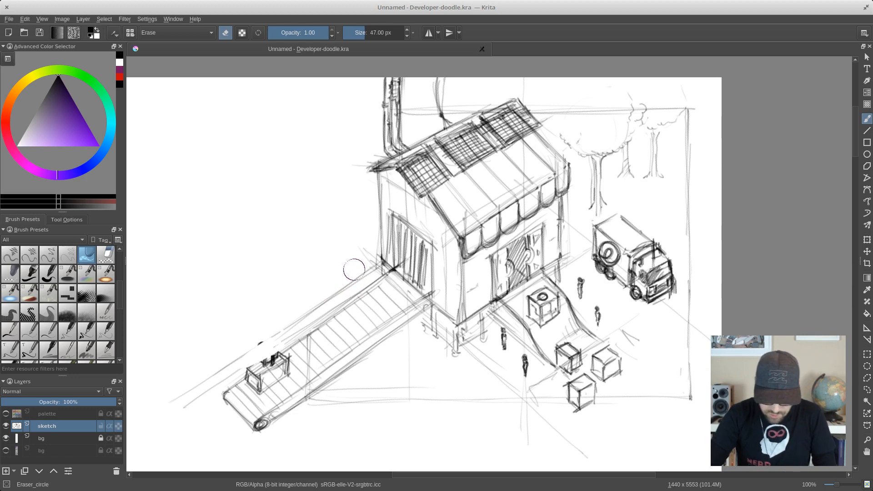
{"action": "key", "text": "bracketleft"}
{"action": "key", "text": "bracketleft"}
{"action": "key", "text": "bracketleft"}
{"action": "key", "text": "bracketleft"}
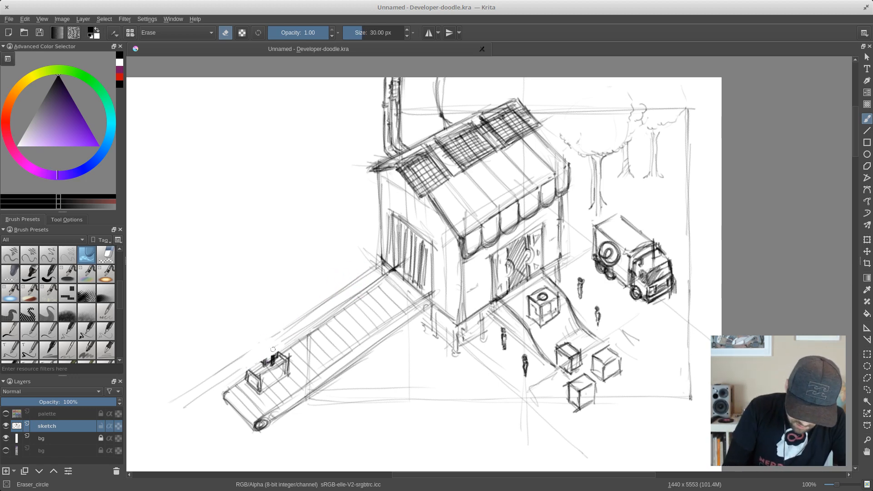
{"action": "key", "text": "bracketleft"}
{"action": "mouse_move", "coordinate": [271, 354]}
{"action": "left_mouse_down"}
{"action": "mouse_move", "coordinate": [234, 382]}
{"action": "mouse_move", "coordinate": [278, 362]}
{"action": "mouse_move", "coordinate": [252, 395]}
{"action": "mouse_move", "coordinate": [294, 362]}
{"action": "mouse_move", "coordinate": [246, 382]}
{"action": "mouse_move", "coordinate": [280, 374]}
{"action": "mouse_move", "coordinate": [262, 394]}
{"action": "mouse_move", "coordinate": [302, 376]}
{"action": "mouse_move", "coordinate": [275, 394]}
{"action": "left_mouse_up"}
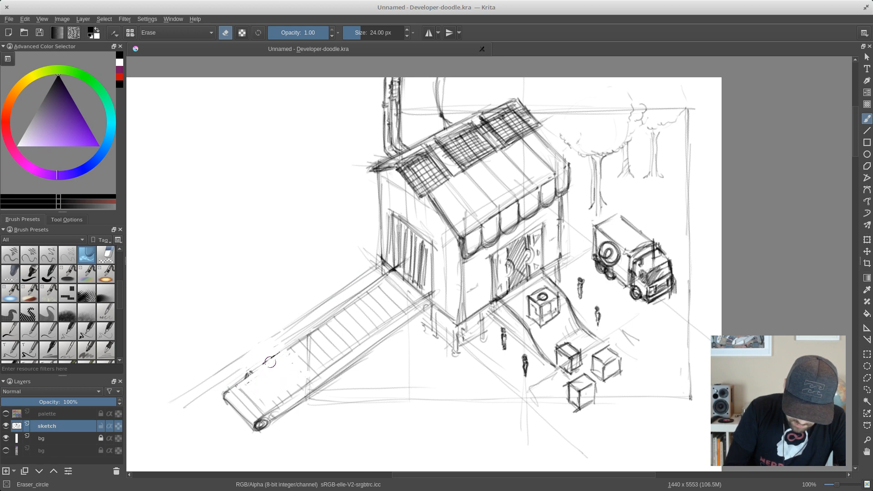
- Erase the stray construction lines along the conveyor's outer edge and across the ground below the shop and boxes
{"action": "left_click_drag", "start_coordinate": [316, 309], "coordinate": [177, 398]}
{"action": "left_click_drag", "start_coordinate": [319, 305], "coordinate": [377, 269]}
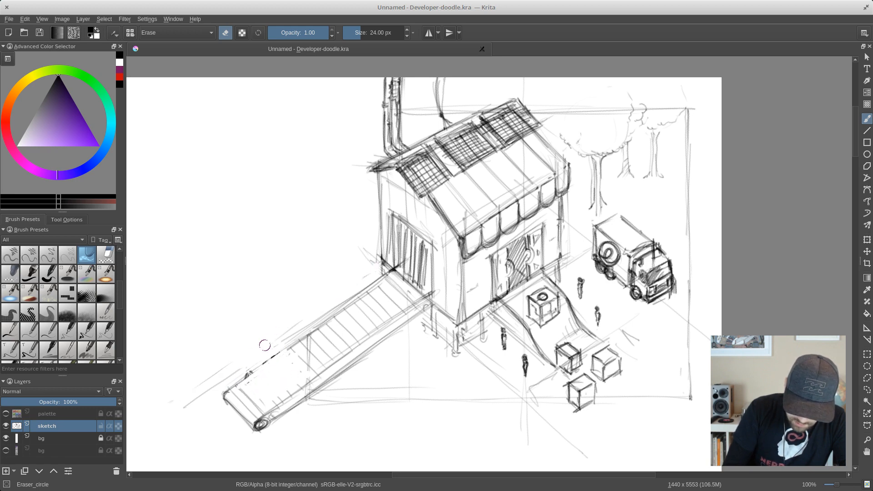
{"action": "left_click_drag", "start_coordinate": [296, 325], "coordinate": [208, 394]}
{"action": "mouse_move", "coordinate": [385, 400]}
{"action": "left_mouse_down"}
{"action": "mouse_move", "coordinate": [322, 404]}
{"action": "mouse_move", "coordinate": [408, 382]}
{"action": "left_mouse_up"}
{"action": "mouse_move", "coordinate": [408, 382]}
{"action": "left_mouse_down"}
{"action": "mouse_move", "coordinate": [368, 413]}
{"action": "mouse_move", "coordinate": [391, 376]}
{"action": "left_mouse_up"}
{"action": "left_click_drag", "start_coordinate": [431, 403], "coordinate": [476, 400]}
{"action": "mouse_move", "coordinate": [533, 391]}
{"action": "left_mouse_down"}
{"action": "mouse_move", "coordinate": [519, 403]}
{"action": "mouse_move", "coordinate": [500, 365]}
{"action": "mouse_move", "coordinate": [537, 405]}
{"action": "mouse_move", "coordinate": [557, 372]}
{"action": "mouse_move", "coordinate": [547, 371]}
{"action": "mouse_move", "coordinate": [582, 455]}
{"action": "left_mouse_up"}
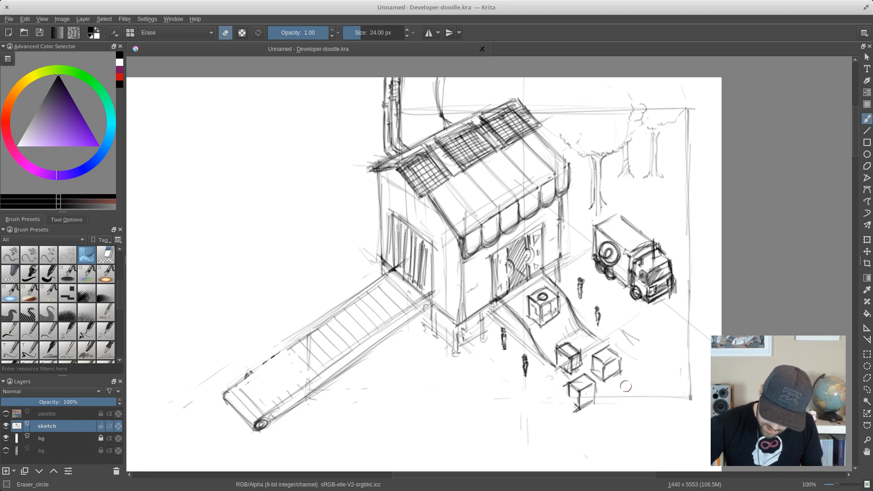
- Erase the guide frame lines beside the truck and through the trees, plus the stray line between shop and truck
{"action": "mouse_move", "coordinate": [604, 395]}
{"action": "left_mouse_down"}
{"action": "mouse_move", "coordinate": [659, 388]}
{"action": "mouse_move", "coordinate": [692, 400]}
{"action": "mouse_move", "coordinate": [687, 321]}
{"action": "mouse_move", "coordinate": [667, 307]}
{"action": "mouse_move", "coordinate": [613, 332]}
{"action": "mouse_move", "coordinate": [651, 307]}
{"action": "mouse_move", "coordinate": [687, 306]}
{"action": "left_mouse_up"}
{"action": "mouse_move", "coordinate": [688, 235]}
{"action": "left_mouse_down"}
{"action": "mouse_move", "coordinate": [696, 106]}
{"action": "mouse_move", "coordinate": [670, 107]}
{"action": "left_mouse_up"}
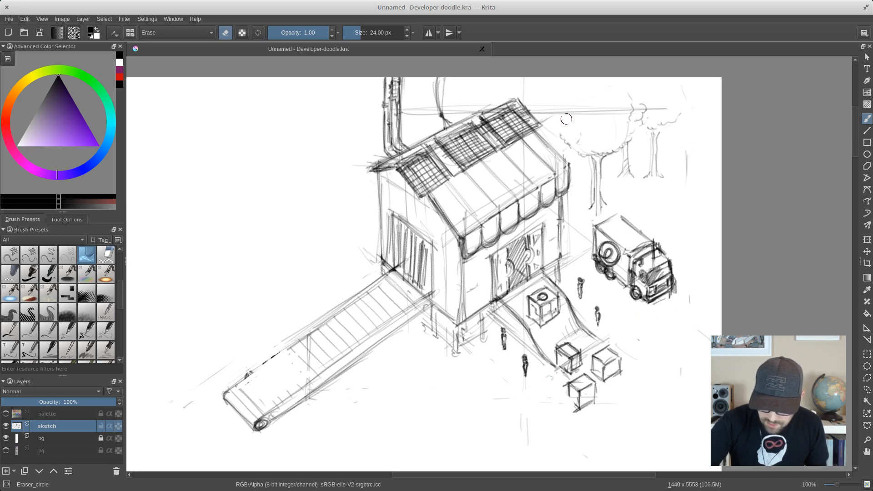
{"action": "mouse_move", "coordinate": [565, 120]}
{"action": "left_mouse_down"}
{"action": "mouse_move", "coordinate": [549, 129]}
{"action": "mouse_move", "coordinate": [582, 136]}
{"action": "mouse_move", "coordinate": [607, 114]}
{"action": "mouse_move", "coordinate": [601, 108]}
{"action": "mouse_move", "coordinate": [637, 105]}
{"action": "mouse_move", "coordinate": [685, 129]}
{"action": "mouse_move", "coordinate": [685, 178]}
{"action": "left_mouse_up"}
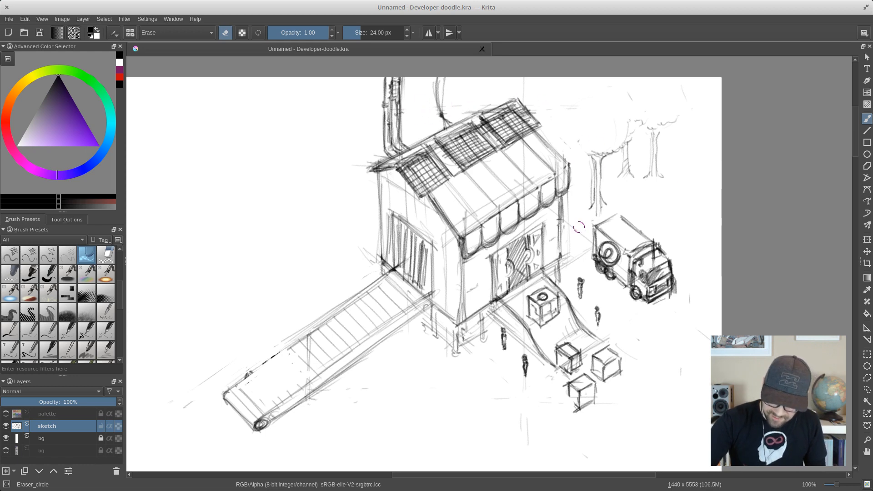
{"action": "left_click_drag", "start_coordinate": [572, 260], "coordinate": [587, 249]}
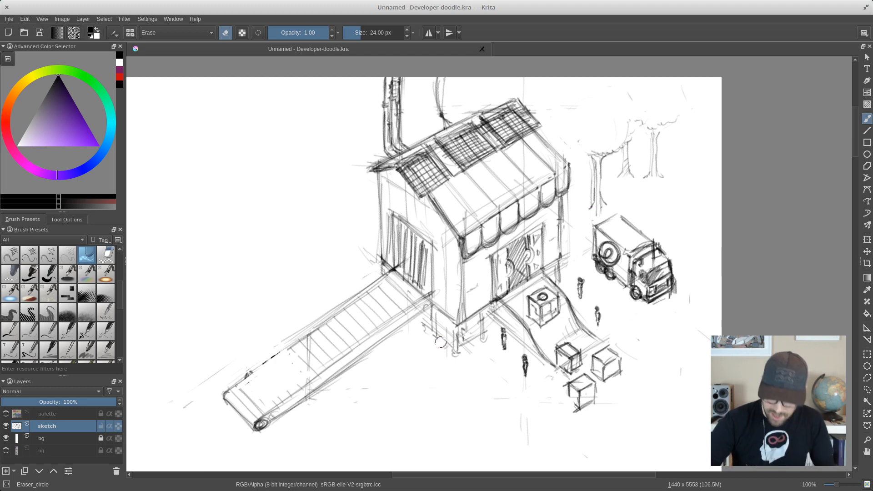
- Erase the support legs beneath the shop's front corner
{"action": "left_click_drag", "start_coordinate": [443, 344], "coordinate": [441, 331]}
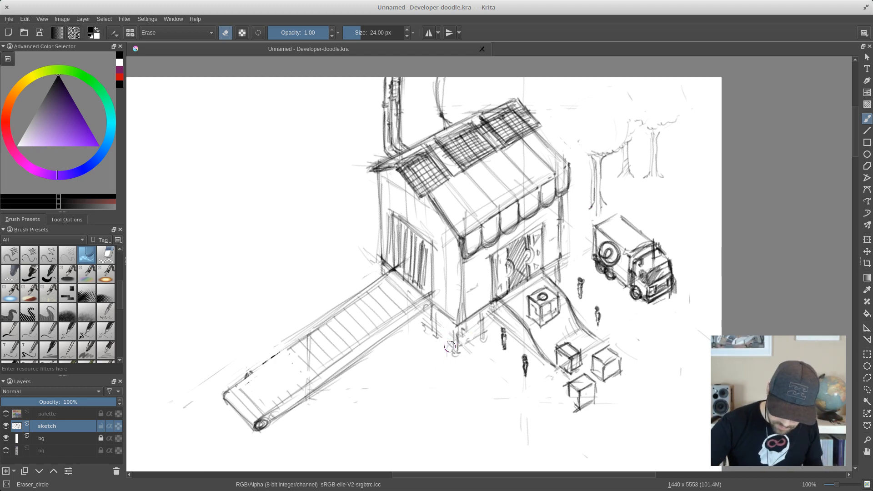
{"action": "left_click_drag", "start_coordinate": [437, 335], "coordinate": [433, 328]}
{"action": "left_click_drag", "start_coordinate": [454, 348], "coordinate": [462, 356]}
{"action": "left_click_drag", "start_coordinate": [435, 324], "coordinate": [432, 319]}
{"action": "mouse_move", "coordinate": [456, 343]}
{"action": "left_mouse_down"}
{"action": "mouse_move", "coordinate": [511, 320]}
{"action": "mouse_move", "coordinate": [484, 320]}
{"action": "left_mouse_up"}
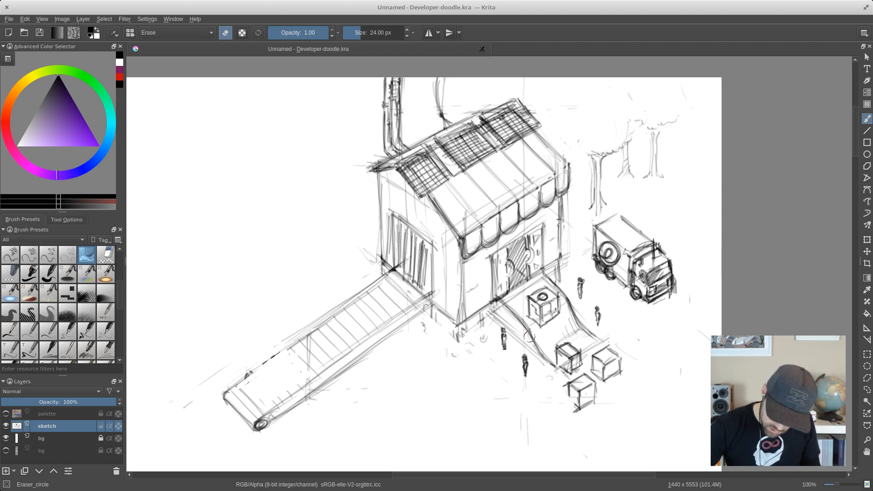
- With the Pencil_2B brush, sketch an upright, round-topped cylindrical object and a small elongated object lying behind it on the conveyor
{"action": "right_click", "coordinate": [402, 330]}
{"action": "left_click", "coordinate": [351, 301]}
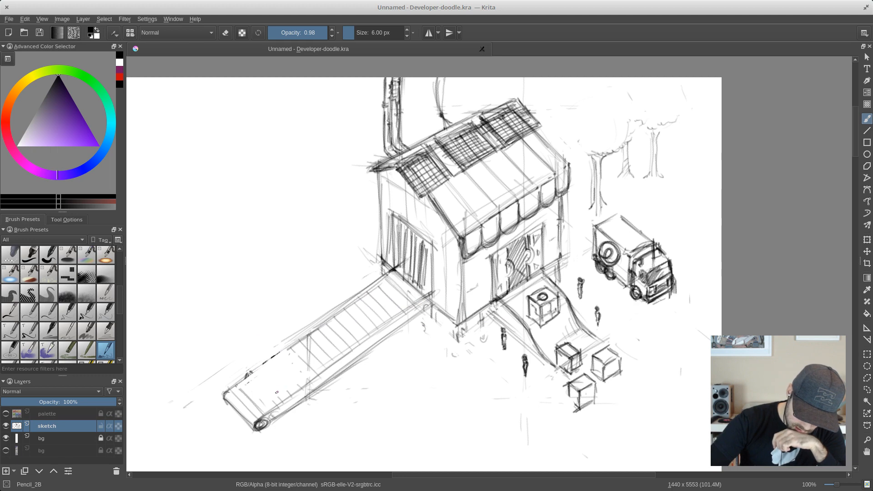
{"action": "left_click_drag", "start_coordinate": [265, 377], "coordinate": [263, 385]}
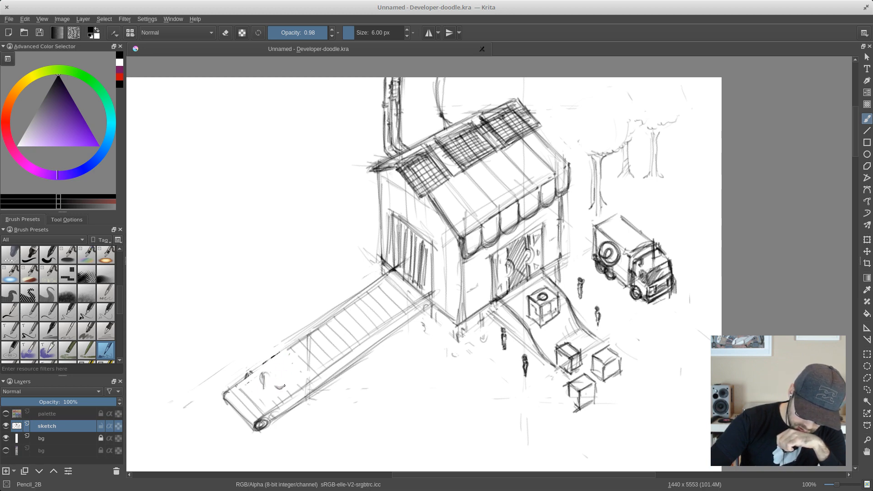
{"action": "mouse_move", "coordinate": [276, 370]}
{"action": "left_mouse_down"}
{"action": "mouse_move", "coordinate": [275, 385]}
{"action": "mouse_move", "coordinate": [275, 364]}
{"action": "mouse_move", "coordinate": [286, 379]}
{"action": "mouse_move", "coordinate": [287, 365]}
{"action": "left_mouse_up"}
{"action": "left_click_drag", "start_coordinate": [287, 368], "coordinate": [285, 385]}
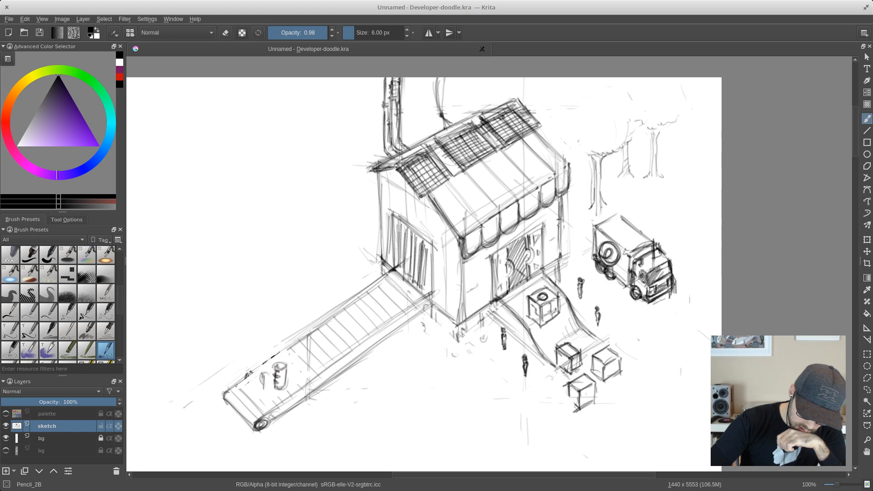
{"action": "mouse_move", "coordinate": [277, 365]}
{"action": "left_mouse_down"}
{"action": "mouse_move", "coordinate": [282, 349]}
{"action": "mouse_move", "coordinate": [275, 369]}
{"action": "mouse_move", "coordinate": [283, 381]}
{"action": "mouse_move", "coordinate": [274, 388]}
{"action": "left_mouse_up"}
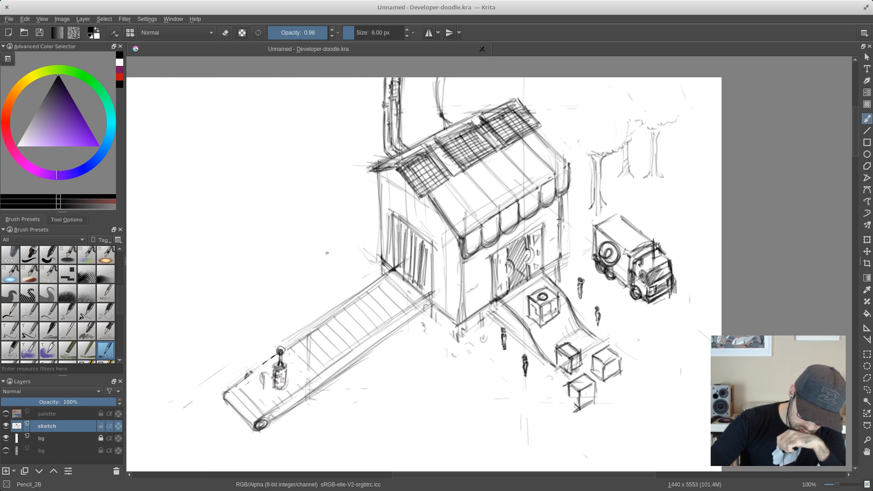
{"action": "mouse_move", "coordinate": [300, 353]}
{"action": "left_mouse_down"}
{"action": "mouse_move", "coordinate": [318, 370]}
{"action": "mouse_move", "coordinate": [301, 347]}
{"action": "mouse_move", "coordinate": [309, 363]}
{"action": "left_mouse_up"}
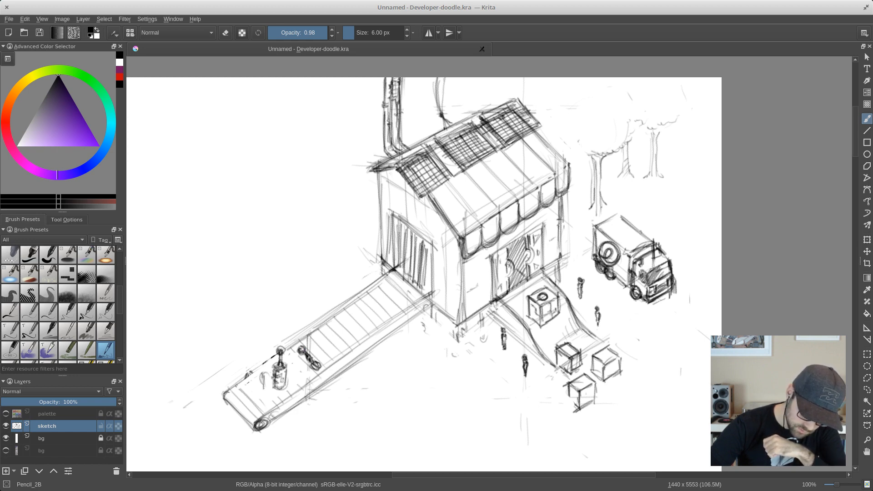
- Darken the outline and shading of the upright object on the conveyor and save the drawing
{"action": "left_click_drag", "start_coordinate": [274, 365], "coordinate": [275, 386]}
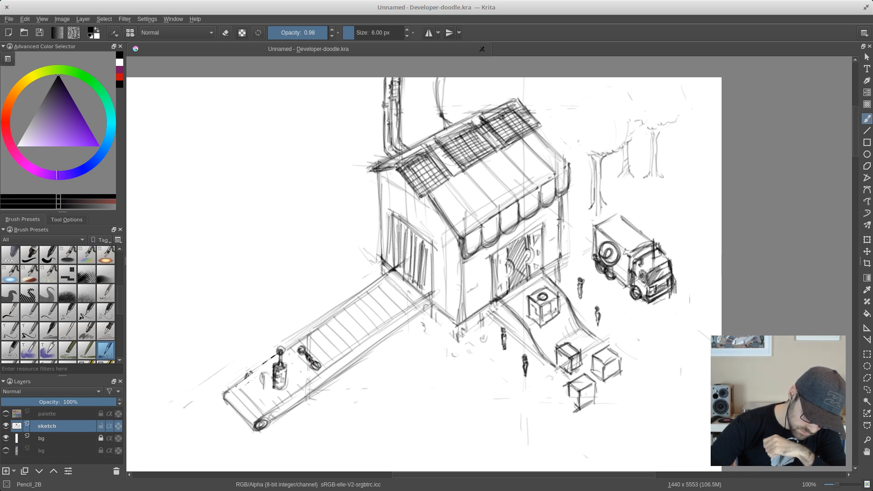
{"action": "left_click_drag", "start_coordinate": [274, 387], "coordinate": [286, 388]}
{"action": "left_click_drag", "start_coordinate": [280, 349], "coordinate": [281, 352]}
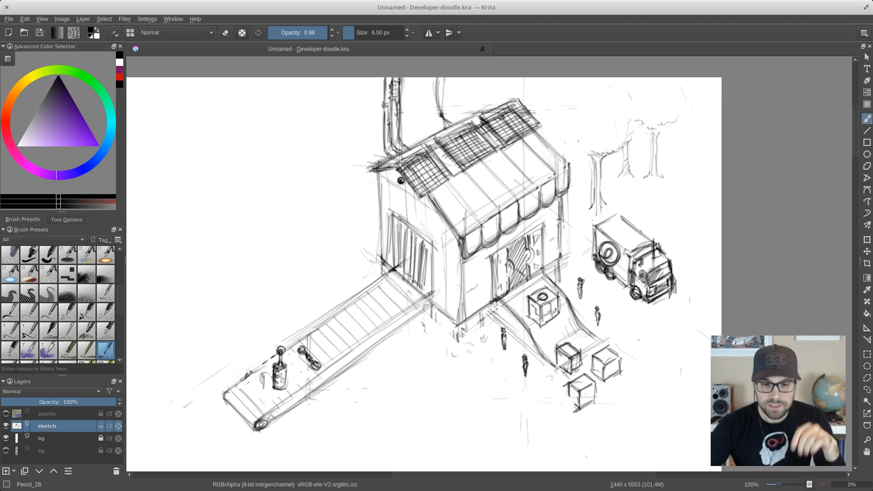
{"action": "key", "text": "ctrl+s"}
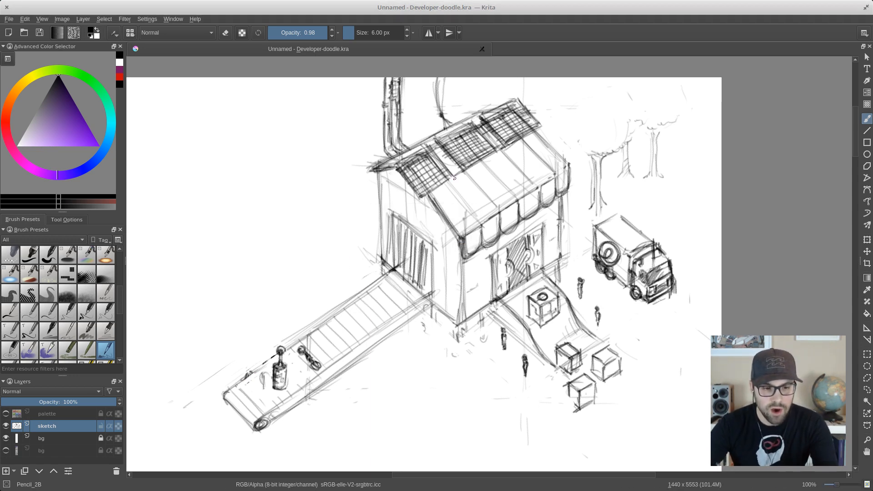
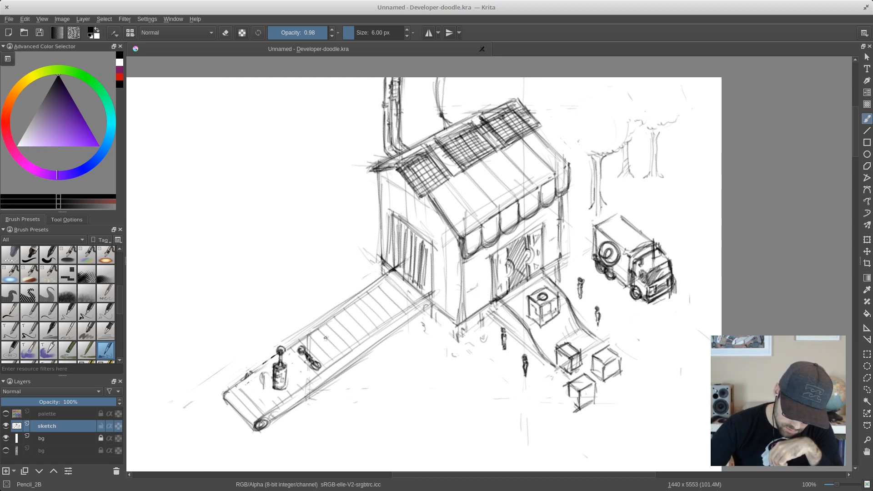
- Sketch a light bulb and a pair of crossed planks on the conveyor belt, behind the small elongated object
{"action": "mouse_move", "coordinate": [324, 340]}
{"action": "left_mouse_down"}
{"action": "mouse_move", "coordinate": [319, 323]}
{"action": "mouse_move", "coordinate": [331, 312]}
{"action": "mouse_move", "coordinate": [332, 337]}
{"action": "mouse_move", "coordinate": [338, 314]}
{"action": "mouse_move", "coordinate": [319, 327]}
{"action": "mouse_move", "coordinate": [339, 319]}
{"action": "mouse_move", "coordinate": [324, 344]}
{"action": "mouse_move", "coordinate": [328, 319]}
{"action": "mouse_move", "coordinate": [331, 334]}
{"action": "mouse_move", "coordinate": [325, 318]}
{"action": "left_mouse_up"}
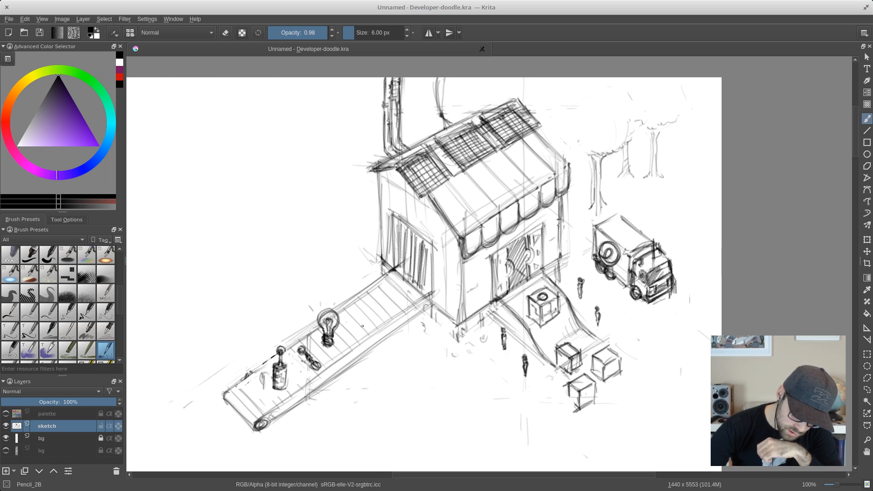
{"action": "mouse_move", "coordinate": [344, 313]}
{"action": "left_mouse_down"}
{"action": "mouse_move", "coordinate": [368, 328]}
{"action": "mouse_move", "coordinate": [354, 311]}
{"action": "mouse_move", "coordinate": [370, 321]}
{"action": "left_mouse_up"}
{"action": "mouse_move", "coordinate": [343, 305]}
{"action": "left_mouse_down"}
{"action": "mouse_move", "coordinate": [373, 326]}
{"action": "mouse_move", "coordinate": [352, 312]}
{"action": "left_mouse_up"}
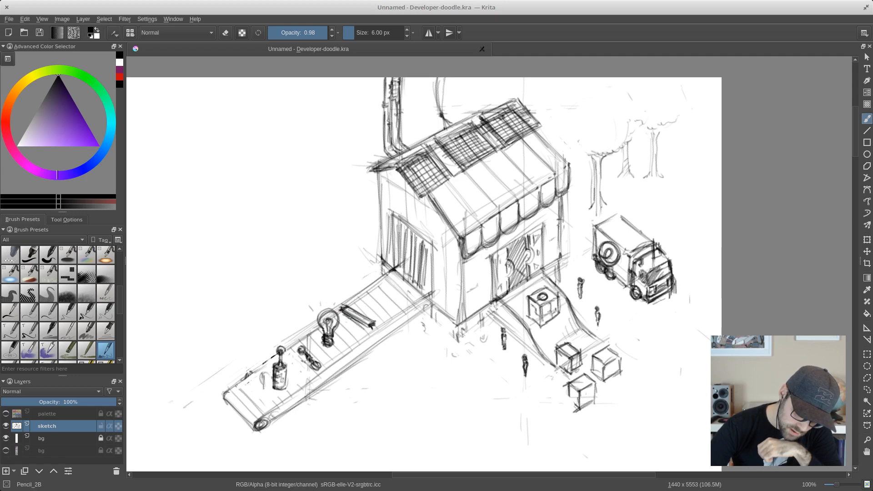
{"action": "left_click_drag", "start_coordinate": [358, 328], "coordinate": [373, 326]}
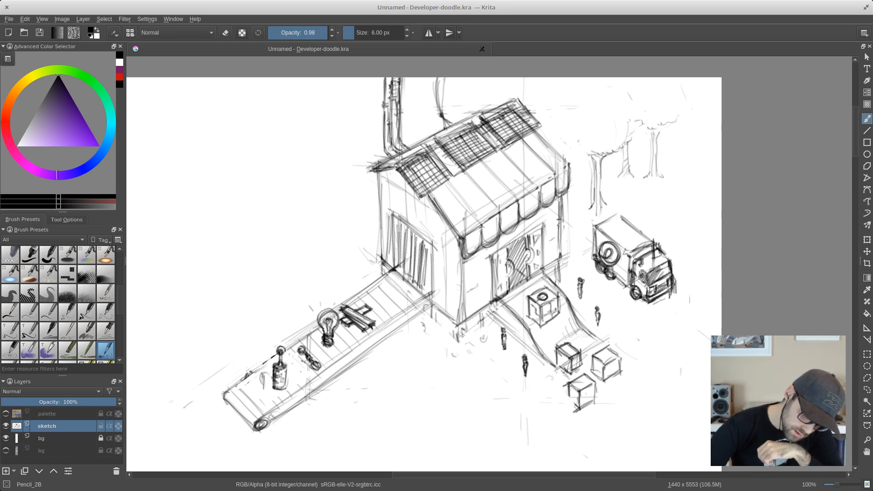
{"action": "mouse_move", "coordinate": [351, 310]}
{"action": "left_mouse_down"}
{"action": "mouse_move", "coordinate": [370, 313]}
{"action": "mouse_move", "coordinate": [368, 326]}
{"action": "left_mouse_up"}
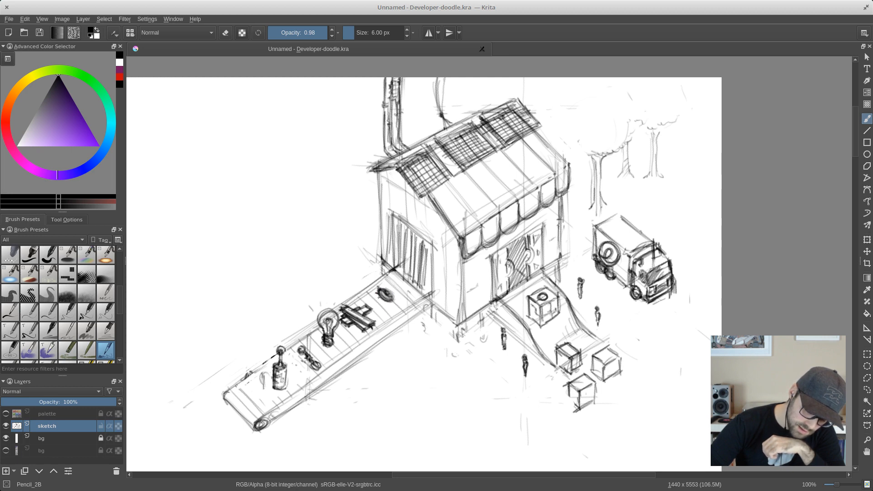
- Sketch a small toothed gear lying on the conveyor close to the shop's side opening
{"action": "left_click_drag", "start_coordinate": [378, 296], "coordinate": [384, 300]}
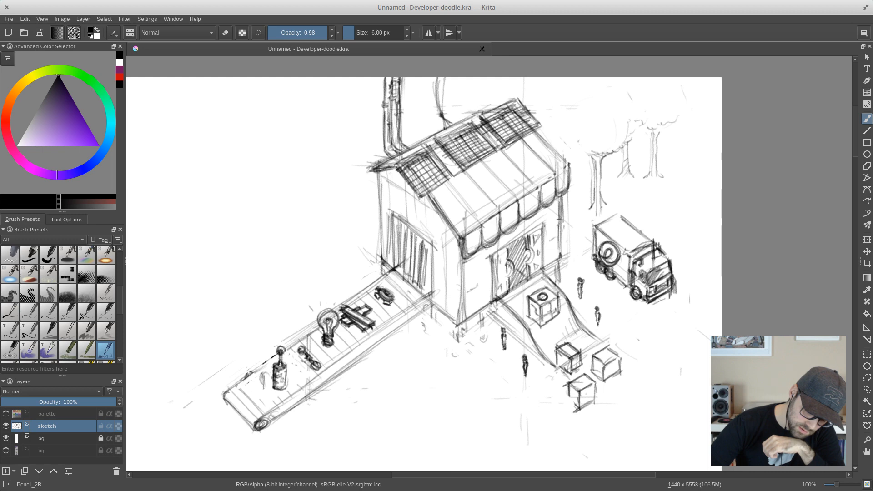
{"action": "left_click_drag", "start_coordinate": [395, 298], "coordinate": [392, 295]}
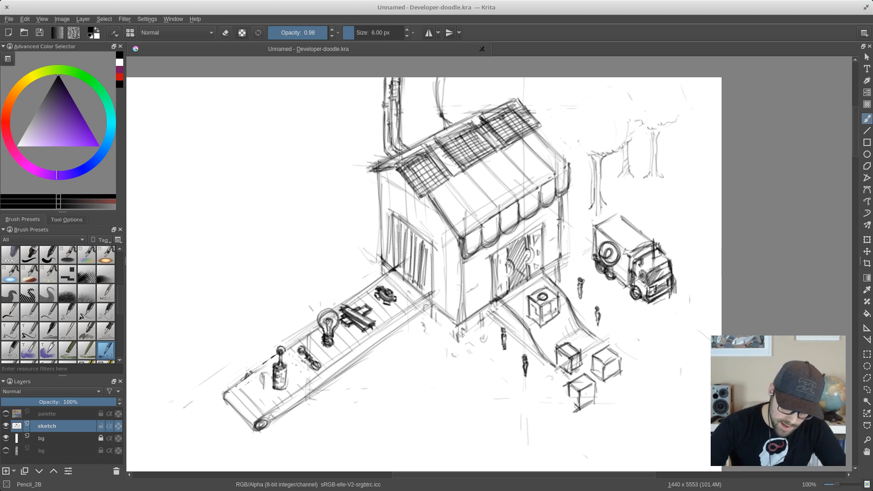
{"action": "left_click_drag", "start_coordinate": [378, 298], "coordinate": [376, 295]}
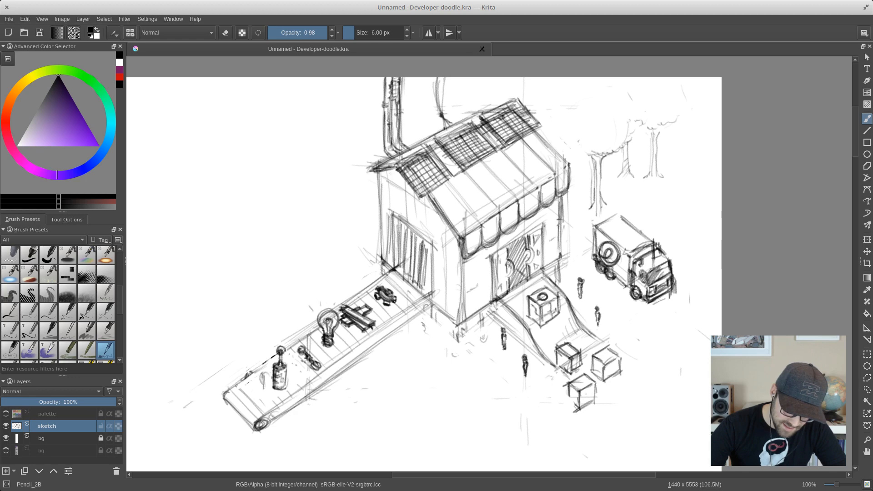
{"action": "left_click_drag", "start_coordinate": [391, 290], "coordinate": [388, 289]}
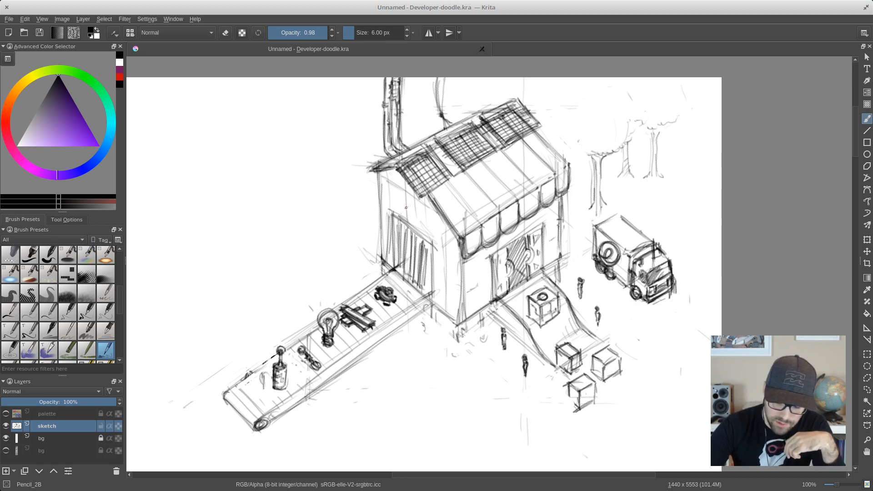
- Draw a row of three framed signs with simple symbols on the shop's side wall, above the barred opening
{"action": "mouse_move", "coordinate": [403, 204]}
{"action": "left_mouse_down"}
{"action": "mouse_move", "coordinate": [411, 214]}
{"action": "mouse_move", "coordinate": [416, 207]}
{"action": "mouse_move", "coordinate": [411, 216]}
{"action": "mouse_move", "coordinate": [401, 203]}
{"action": "mouse_move", "coordinate": [398, 213]}
{"action": "mouse_move", "coordinate": [414, 222]}
{"action": "mouse_move", "coordinate": [421, 200]}
{"action": "mouse_move", "coordinate": [418, 224]}
{"action": "mouse_move", "coordinate": [396, 196]}
{"action": "mouse_move", "coordinate": [385, 203]}
{"action": "mouse_move", "coordinate": [393, 208]}
{"action": "mouse_move", "coordinate": [389, 192]}
{"action": "mouse_move", "coordinate": [435, 222]}
{"action": "mouse_move", "coordinate": [431, 234]}
{"action": "mouse_move", "coordinate": [432, 221]}
{"action": "mouse_move", "coordinate": [423, 228]}
{"action": "mouse_move", "coordinate": [386, 201]}
{"action": "mouse_move", "coordinate": [389, 189]}
{"action": "mouse_move", "coordinate": [369, 179]}
{"action": "mouse_move", "coordinate": [363, 189]}
{"action": "left_mouse_up"}
{"action": "mouse_move", "coordinate": [380, 201]}
{"action": "left_mouse_down"}
{"action": "mouse_move", "coordinate": [365, 207]}
{"action": "mouse_move", "coordinate": [395, 183]}
{"action": "left_mouse_up"}
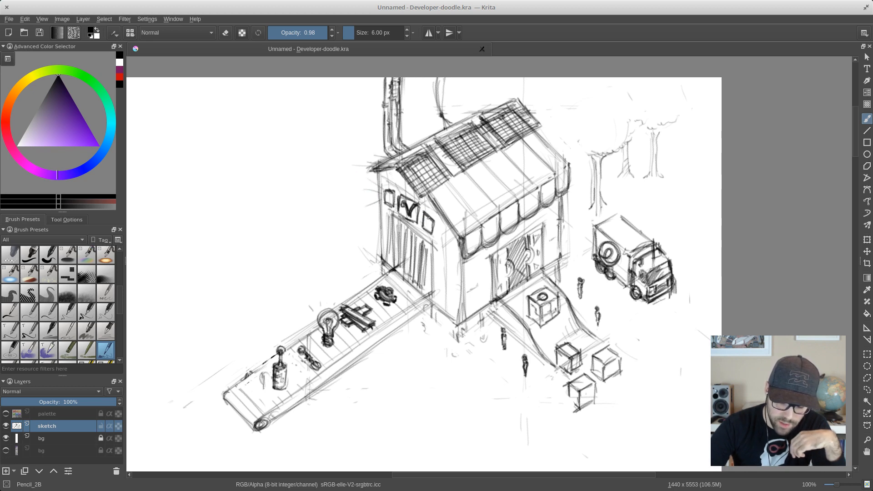
{"action": "left_click_drag", "start_coordinate": [425, 220], "coordinate": [429, 231]}
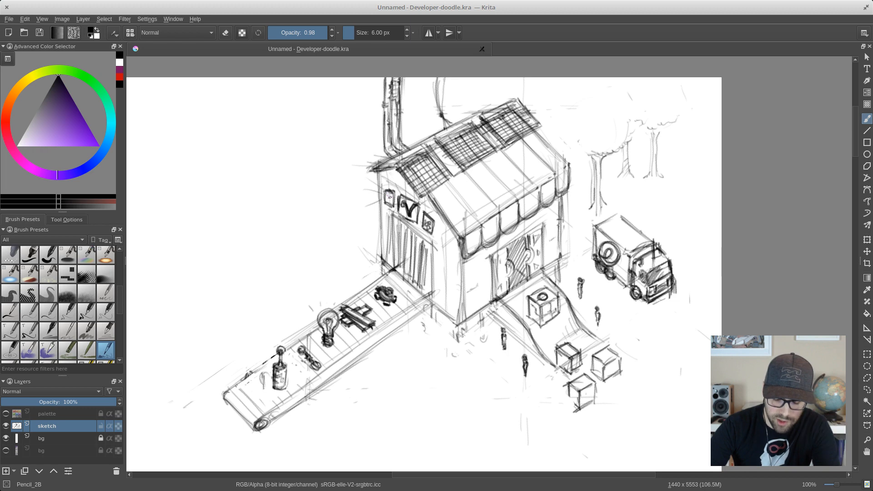
{"action": "left_click_drag", "start_coordinate": [390, 198], "coordinate": [391, 198]}
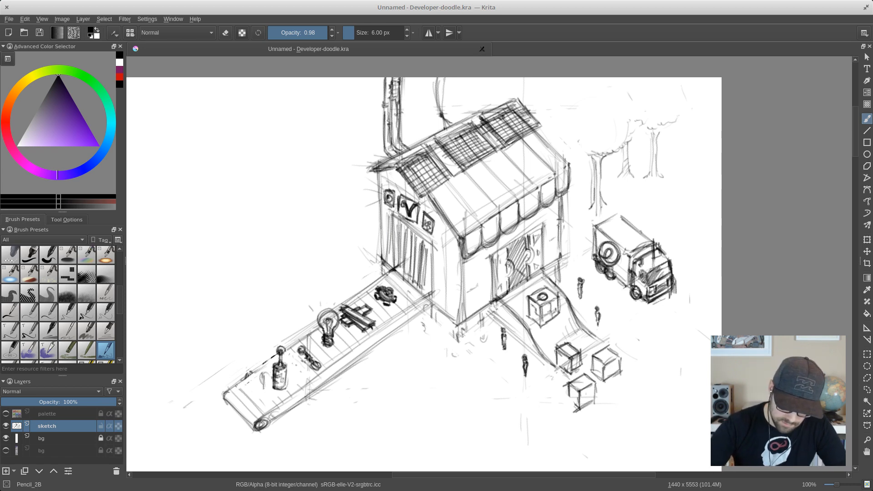
- Darken the gear on the conveyor and carve out its ring and teeth using Eraser_circle at 18 px
{"action": "left_click_drag", "start_coordinate": [386, 294], "coordinate": [387, 297]}
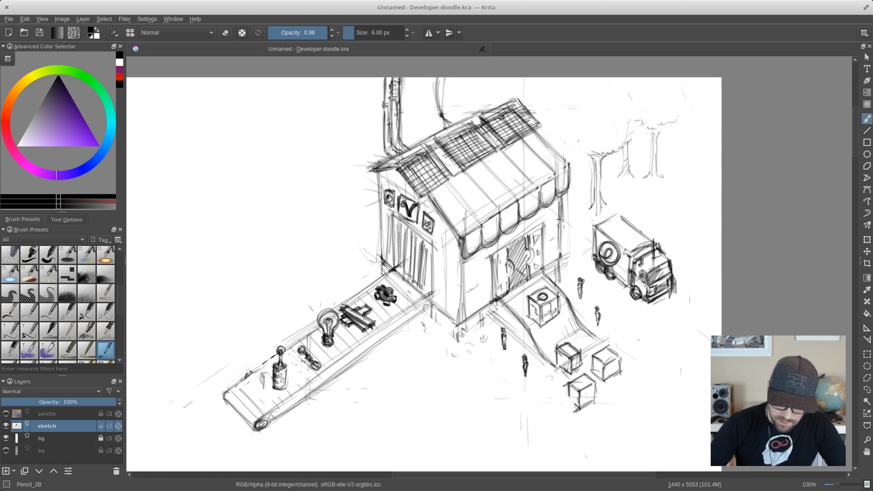
{"action": "right_click", "coordinate": [391, 296]}
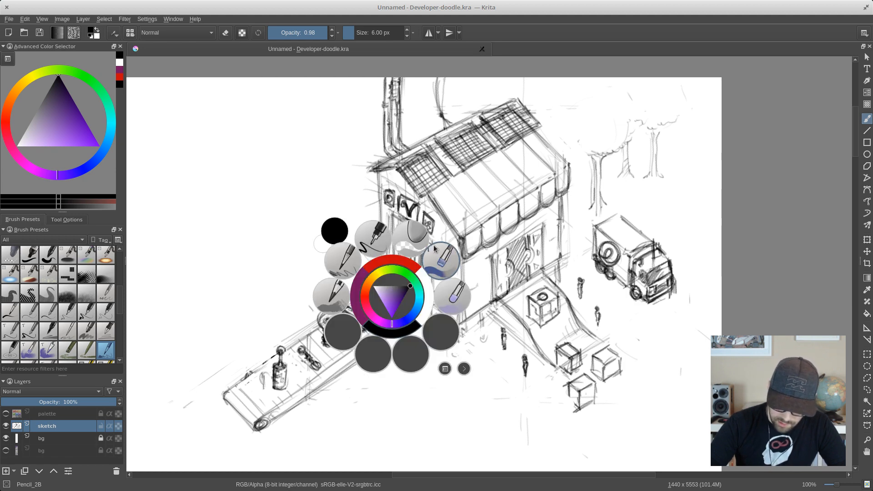
{"action": "left_click", "coordinate": [440, 260]}
{"action": "key", "text": "bracketleft"}
{"action": "key", "text": "bracketleft"}
{"action": "key", "text": "bracketleft"}
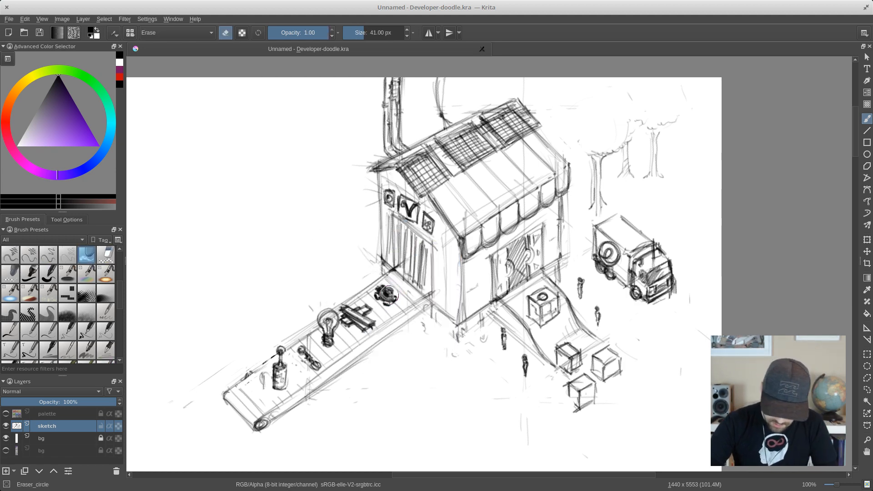
{"action": "key", "text": "bracketleft"}
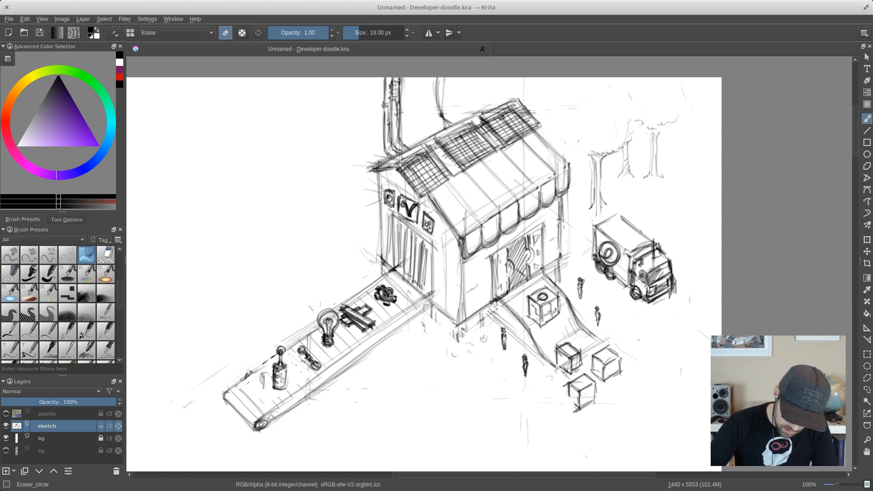
{"action": "left_click", "coordinate": [384, 296]}
{"action": "left_click_drag", "start_coordinate": [380, 296], "coordinate": [391, 296]}
{"action": "left_click", "coordinate": [388, 301]}
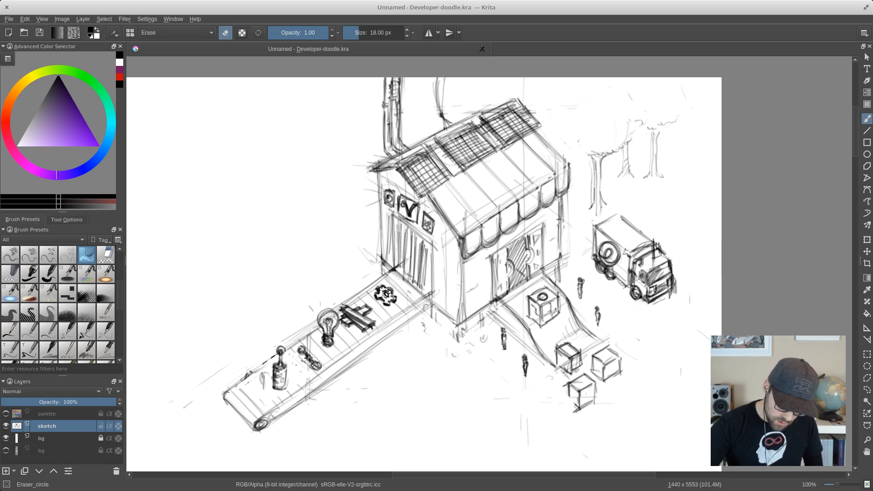
- Erase the elongated object and the upright round-topped object from the conveyor's outer end
{"action": "left_click_drag", "start_coordinate": [313, 363], "coordinate": [306, 349]}
{"action": "key", "text": "ctrl+z"}
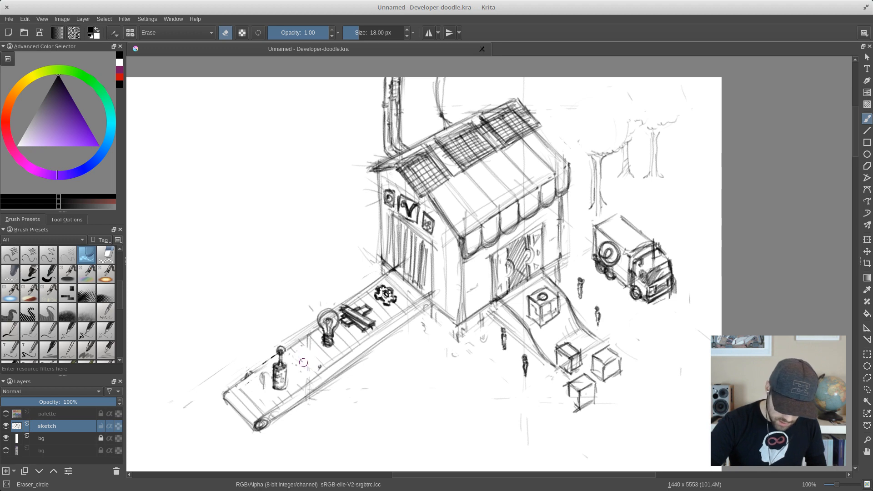
{"action": "left_click", "coordinate": [320, 367]}
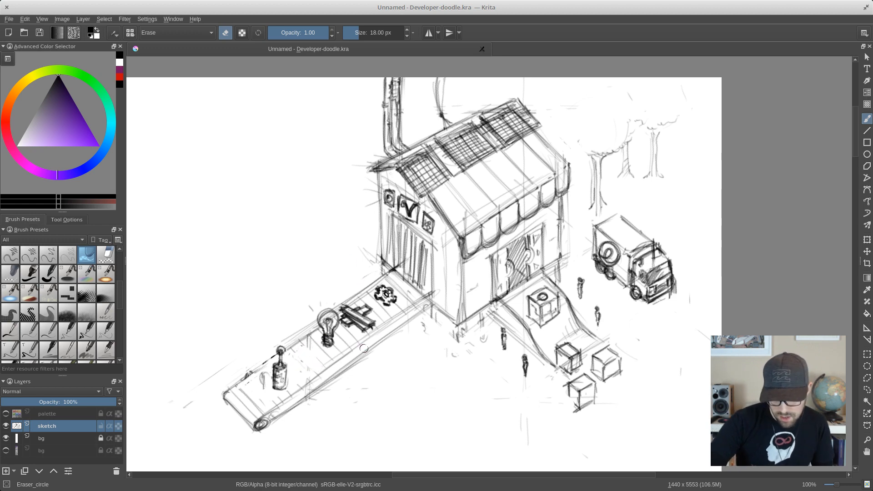
{"action": "mouse_move", "coordinate": [279, 349]}
{"action": "left_mouse_down"}
{"action": "mouse_move", "coordinate": [272, 372]}
{"action": "mouse_move", "coordinate": [285, 370]}
{"action": "mouse_move", "coordinate": [270, 358]}
{"action": "mouse_move", "coordinate": [262, 391]}
{"action": "left_mouse_up"}
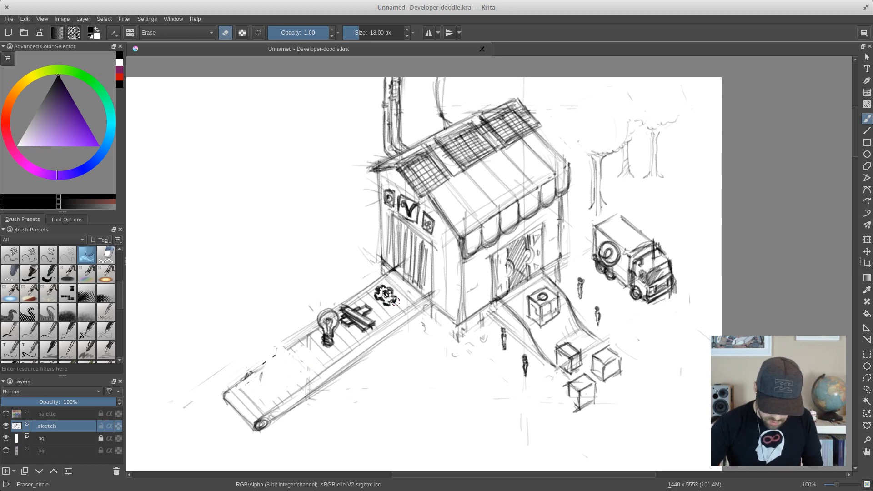
- With the Pencil_2B brush, outline a large, rough-topped stone block near the conveyor's outer end
{"action": "right_click", "coordinate": [419, 254]}
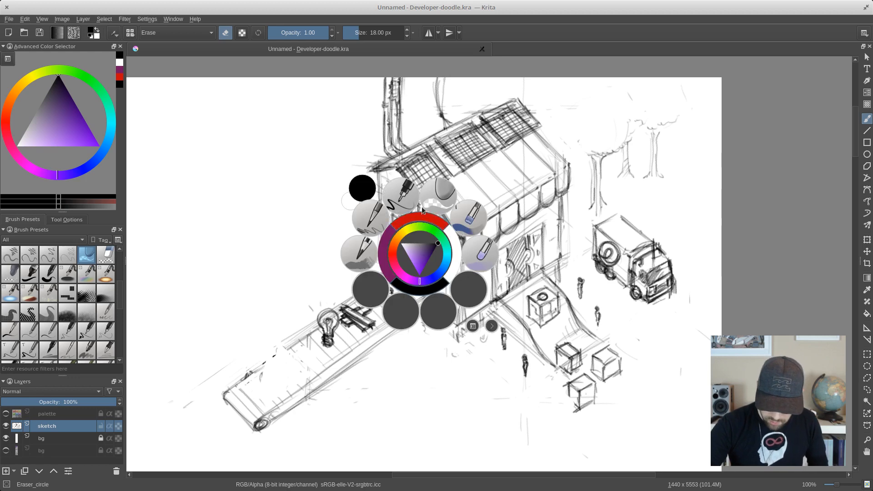
{"action": "left_click", "coordinate": [375, 225]}
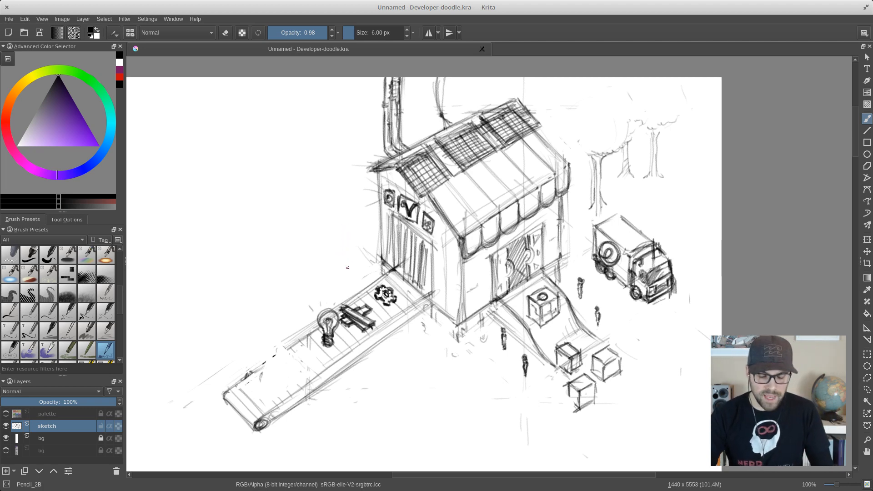
{"action": "scroll", "coordinate": [341, 273], "scroll_direction": "down", "scroll_amount": 1}
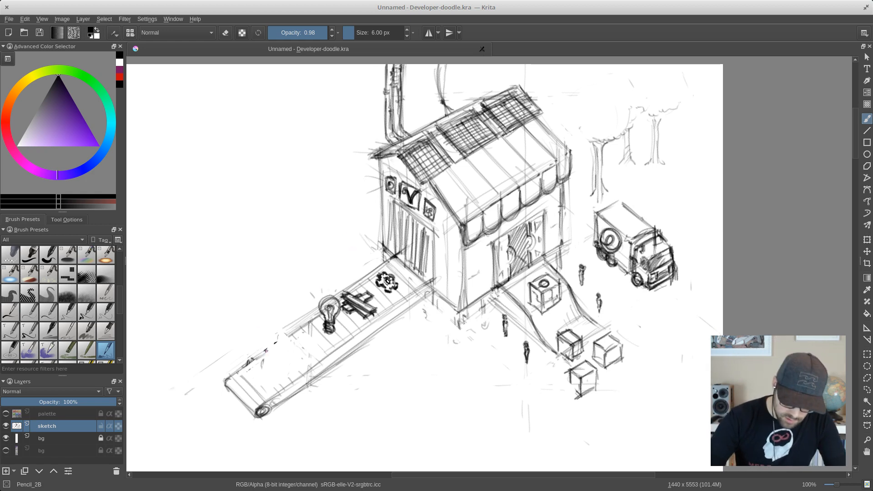
{"action": "mouse_move", "coordinate": [264, 328]}
{"action": "left_mouse_down"}
{"action": "mouse_move", "coordinate": [265, 368]}
{"action": "mouse_move", "coordinate": [281, 376]}
{"action": "mouse_move", "coordinate": [262, 330]}
{"action": "mouse_move", "coordinate": [289, 351]}
{"action": "mouse_move", "coordinate": [286, 379]}
{"action": "left_mouse_up"}
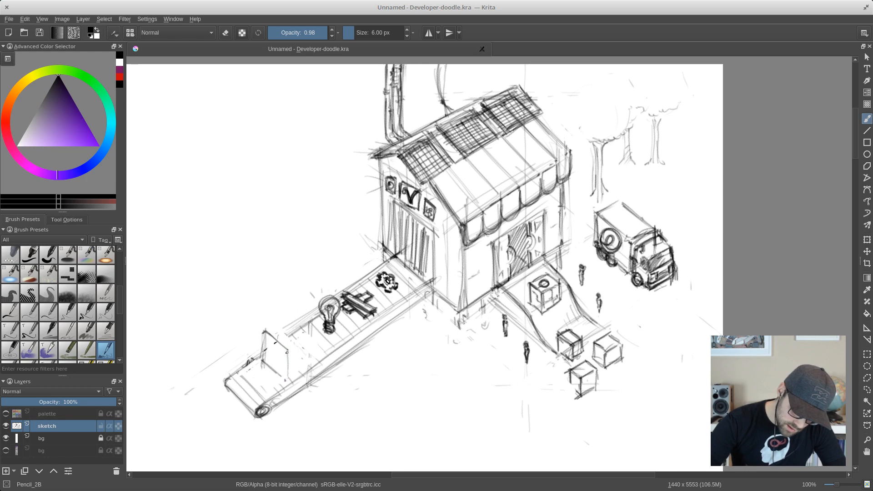
{"action": "mouse_move", "coordinate": [289, 349]}
{"action": "left_mouse_down"}
{"action": "mouse_move", "coordinate": [304, 336]}
{"action": "mouse_move", "coordinate": [297, 343]}
{"action": "mouse_move", "coordinate": [310, 338]}
{"action": "mouse_move", "coordinate": [311, 351]}
{"action": "mouse_move", "coordinate": [313, 333]}
{"action": "mouse_move", "coordinate": [291, 314]}
{"action": "mouse_move", "coordinate": [269, 326]}
{"action": "mouse_move", "coordinate": [298, 318]}
{"action": "left_mouse_up"}
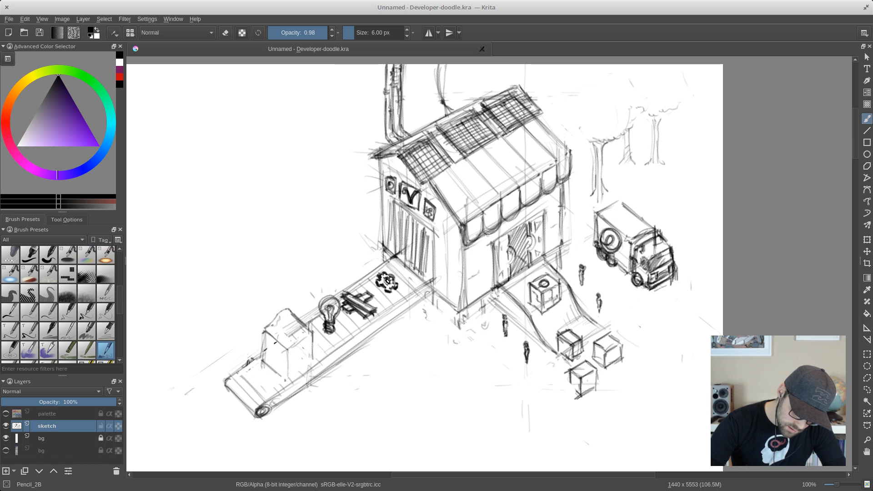
{"action": "mouse_move", "coordinate": [264, 331]}
{"action": "left_mouse_down"}
{"action": "mouse_move", "coordinate": [263, 363]}
{"action": "mouse_move", "coordinate": [285, 381]}
{"action": "left_mouse_up"}
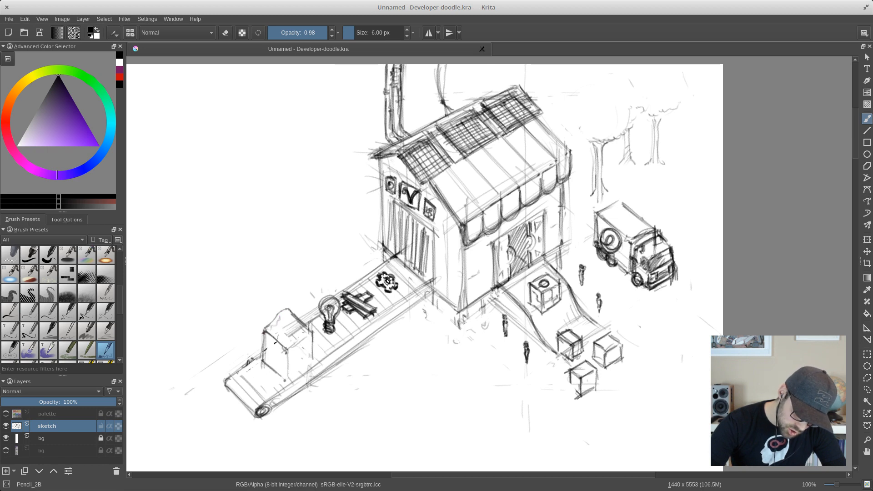
- Add chipped stone texture to the block's faces and darken its outline and edges
{"action": "mouse_move", "coordinate": [288, 351]}
{"action": "left_mouse_down"}
{"action": "mouse_move", "coordinate": [287, 378]}
{"action": "mouse_move", "coordinate": [307, 337]}
{"action": "mouse_move", "coordinate": [312, 358]}
{"action": "mouse_move", "coordinate": [303, 368]}
{"action": "mouse_move", "coordinate": [310, 364]}
{"action": "mouse_move", "coordinate": [266, 360]}
{"action": "mouse_move", "coordinate": [264, 330]}
{"action": "mouse_move", "coordinate": [285, 312]}
{"action": "mouse_move", "coordinate": [272, 323]}
{"action": "mouse_move", "coordinate": [280, 319]}
{"action": "mouse_move", "coordinate": [283, 337]}
{"action": "mouse_move", "coordinate": [266, 353]}
{"action": "mouse_move", "coordinate": [272, 341]}
{"action": "mouse_move", "coordinate": [279, 346]}
{"action": "mouse_move", "coordinate": [269, 366]}
{"action": "mouse_move", "coordinate": [268, 354]}
{"action": "left_mouse_up"}
{"action": "mouse_move", "coordinate": [269, 353]}
{"action": "left_mouse_down"}
{"action": "mouse_move", "coordinate": [278, 374]}
{"action": "mouse_move", "coordinate": [276, 352]}
{"action": "mouse_move", "coordinate": [283, 377]}
{"action": "mouse_move", "coordinate": [304, 346]}
{"action": "left_mouse_up"}
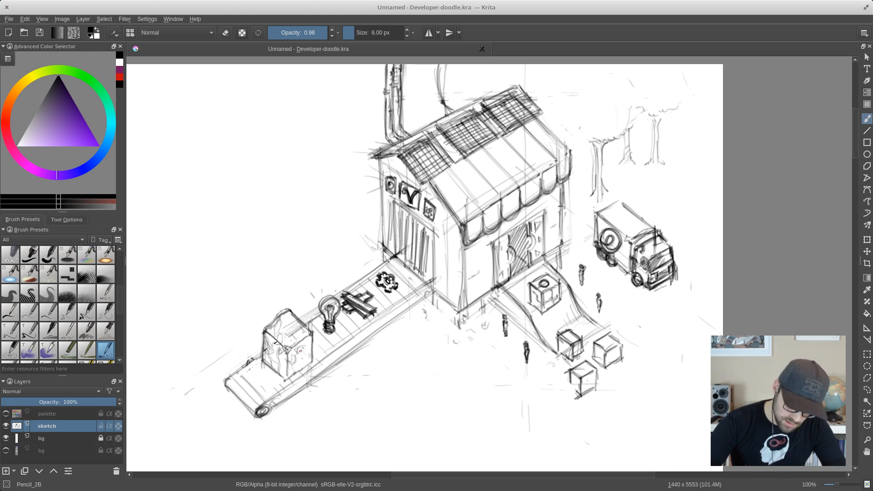
{"action": "mouse_move", "coordinate": [294, 352]}
{"action": "left_mouse_down"}
{"action": "mouse_move", "coordinate": [291, 364]}
{"action": "mouse_move", "coordinate": [303, 352]}
{"action": "mouse_move", "coordinate": [311, 364]}
{"action": "mouse_move", "coordinate": [307, 357]}
{"action": "mouse_move", "coordinate": [303, 367]}
{"action": "mouse_move", "coordinate": [288, 329]}
{"action": "left_mouse_up"}
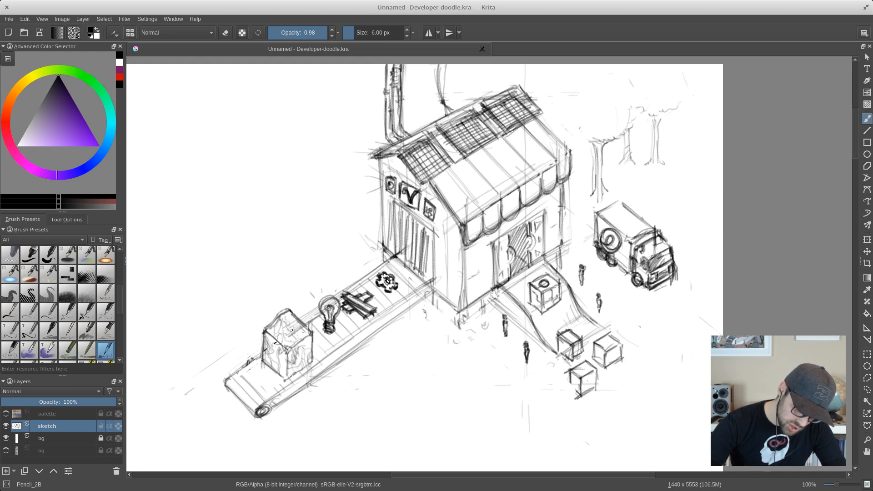
{"action": "mouse_move", "coordinate": [285, 364]}
{"action": "left_mouse_down"}
{"action": "mouse_move", "coordinate": [279, 373]}
{"action": "mouse_move", "coordinate": [288, 362]}
{"action": "left_mouse_up"}
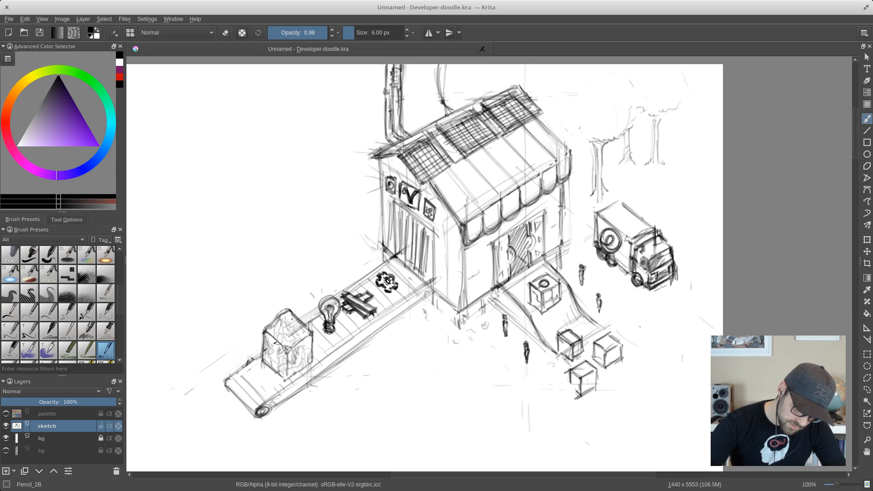
{"action": "mouse_move", "coordinate": [292, 320]}
{"action": "left_mouse_down"}
{"action": "mouse_move", "coordinate": [311, 364]}
{"action": "mouse_move", "coordinate": [285, 380]}
{"action": "left_mouse_up"}
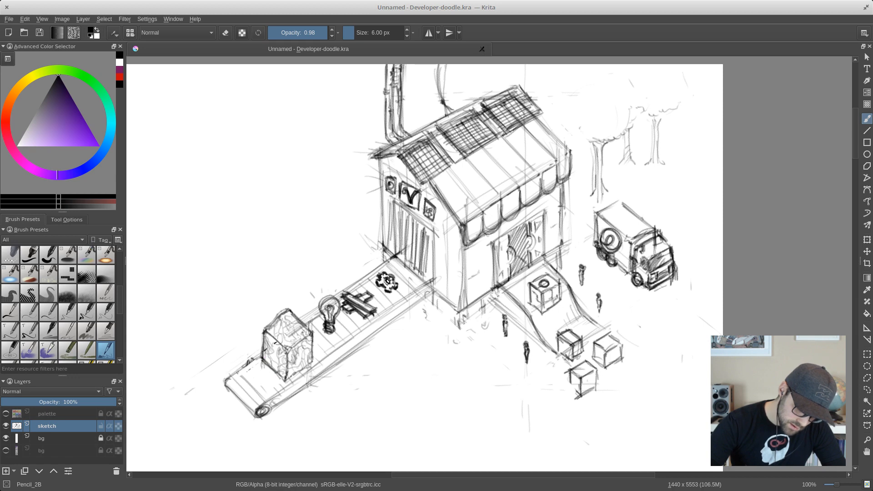
- Handwrite the label "GRANITE" above the stone block with an arrow pointing down to it, and save the drawing
{"action": "left_click_drag", "start_coordinate": [230, 257], "coordinate": [273, 228]}
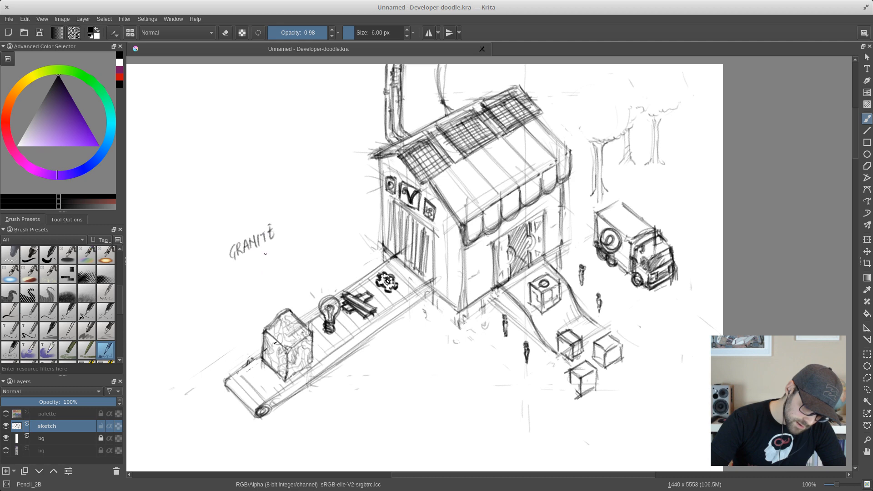
{"action": "mouse_move", "coordinate": [250, 268]}
{"action": "left_mouse_down"}
{"action": "mouse_move", "coordinate": [260, 307]}
{"action": "mouse_move", "coordinate": [265, 290]}
{"action": "left_mouse_up"}
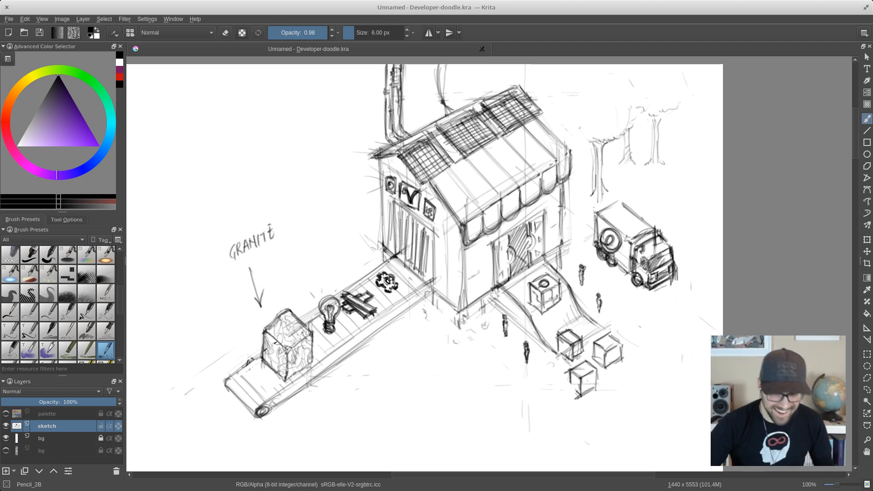
{"action": "key", "text": "ctrl+s"}
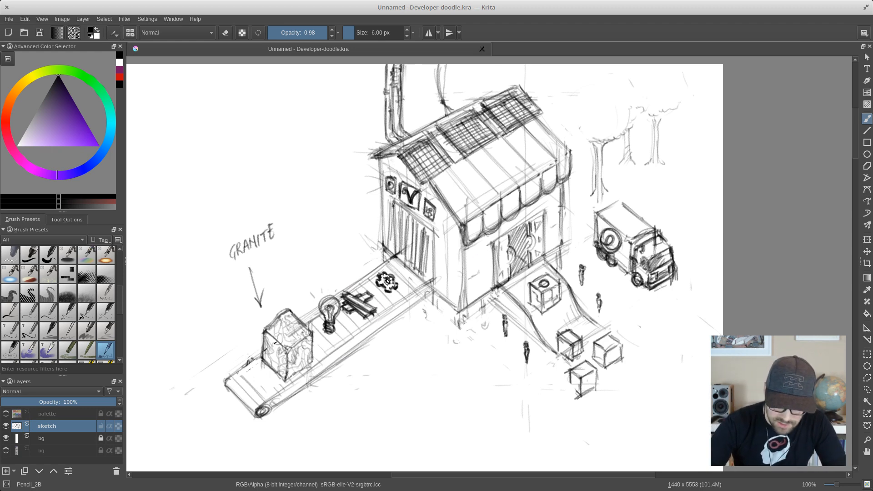
- Darken the vertical strips and the frame of the shop's side opening where the conveyor enters
{"action": "mouse_move", "coordinate": [393, 204]}
{"action": "left_mouse_down"}
{"action": "mouse_move", "coordinate": [397, 259]}
{"action": "mouse_move", "coordinate": [406, 263]}
{"action": "left_mouse_up"}
{"action": "mouse_move", "coordinate": [406, 219]}
{"action": "left_mouse_down"}
{"action": "mouse_move", "coordinate": [405, 269]}
{"action": "mouse_move", "coordinate": [417, 277]}
{"action": "left_mouse_up"}
{"action": "left_click_drag", "start_coordinate": [417, 229], "coordinate": [423, 283]}
{"action": "left_click_drag", "start_coordinate": [422, 233], "coordinate": [424, 282]}
{"action": "left_click_drag", "start_coordinate": [422, 231], "coordinate": [427, 284]}
{"action": "left_click_drag", "start_coordinate": [425, 241], "coordinate": [426, 281]}
{"action": "left_click_drag", "start_coordinate": [416, 226], "coordinate": [426, 236]}
{"action": "left_click_drag", "start_coordinate": [394, 203], "coordinate": [437, 240]}
{"action": "mouse_move", "coordinate": [411, 219]}
{"action": "left_mouse_down"}
{"action": "mouse_move", "coordinate": [423, 229]}
{"action": "mouse_move", "coordinate": [394, 249]}
{"action": "left_mouse_up"}
{"action": "left_click_drag", "start_coordinate": [394, 210], "coordinate": [395, 261]}
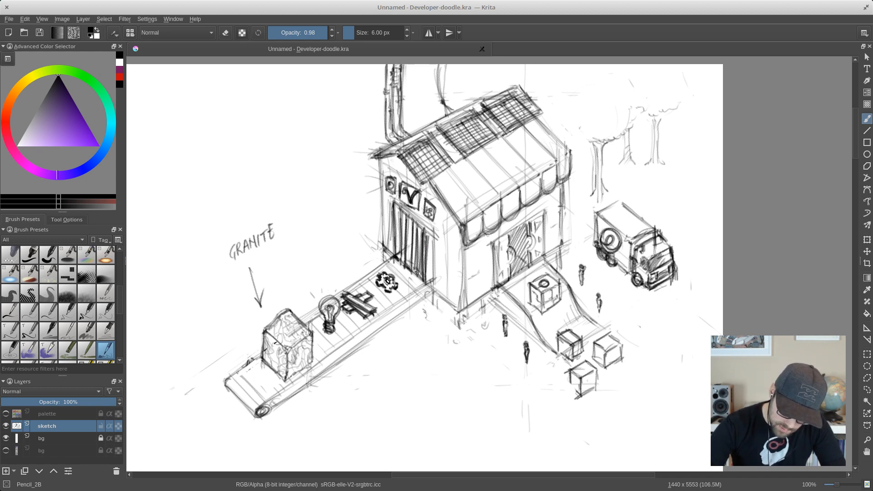
{"action": "left_click_drag", "start_coordinate": [426, 281], "coordinate": [431, 286]}
{"action": "left_click_drag", "start_coordinate": [432, 271], "coordinate": [431, 286]}
{"action": "left_click_drag", "start_coordinate": [433, 257], "coordinate": [432, 286]}
- Sketch patches of bricks on the side wall along the shop's front corner and reinforce the corner edge
{"action": "mouse_move", "coordinate": [435, 236]}
{"action": "left_mouse_down"}
{"action": "mouse_move", "coordinate": [464, 278]}
{"action": "mouse_move", "coordinate": [451, 268]}
{"action": "left_mouse_up"}
{"action": "mouse_move", "coordinate": [450, 258]}
{"action": "left_mouse_down"}
{"action": "mouse_move", "coordinate": [463, 273]}
{"action": "mouse_move", "coordinate": [452, 272]}
{"action": "mouse_move", "coordinate": [451, 281]}
{"action": "mouse_move", "coordinate": [463, 288]}
{"action": "mouse_move", "coordinate": [451, 268]}
{"action": "left_mouse_up"}
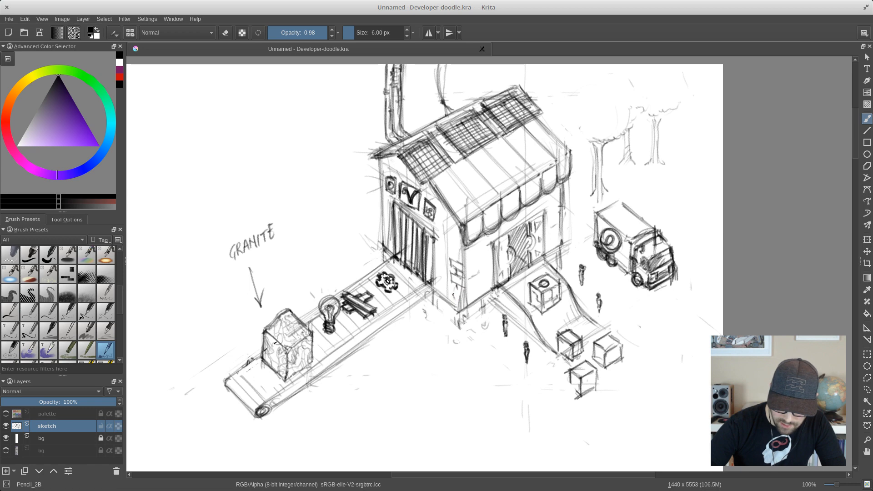
{"action": "mouse_move", "coordinate": [454, 298]}
{"action": "left_mouse_down"}
{"action": "mouse_move", "coordinate": [463, 305]}
{"action": "mouse_move", "coordinate": [463, 289]}
{"action": "mouse_move", "coordinate": [463, 306]}
{"action": "left_mouse_up"}
{"action": "mouse_move", "coordinate": [464, 295]}
{"action": "left_mouse_down"}
{"action": "mouse_move", "coordinate": [464, 311]}
{"action": "mouse_move", "coordinate": [463, 261]}
{"action": "left_mouse_up"}
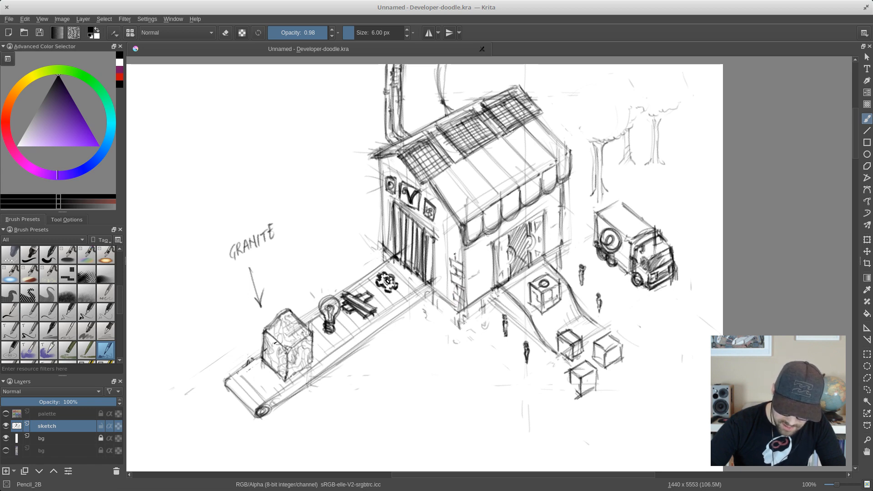
- Add bricks along the front wall's side of the shop's near corner and down the wall's far corner
{"action": "left_click_drag", "start_coordinate": [468, 256], "coordinate": [474, 275]}
{"action": "mouse_move", "coordinate": [465, 264]}
{"action": "left_mouse_down"}
{"action": "mouse_move", "coordinate": [472, 274]}
{"action": "mouse_move", "coordinate": [462, 308]}
{"action": "left_mouse_up"}
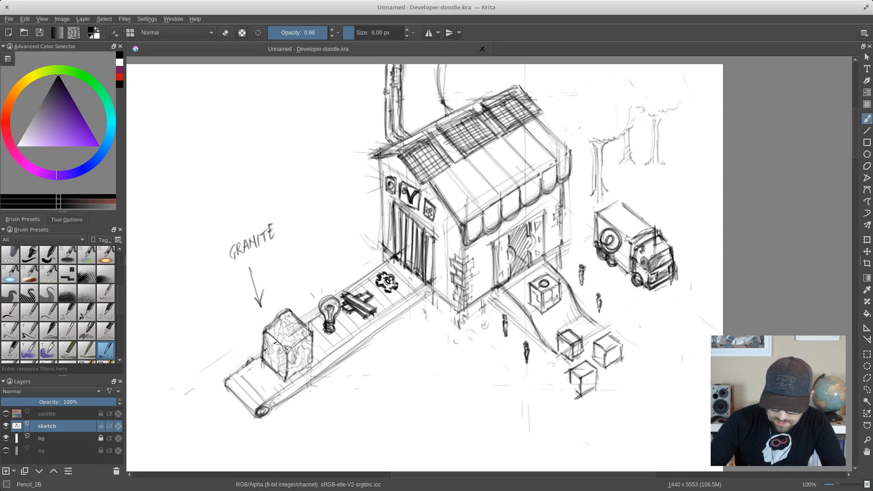
{"action": "left_click_drag", "start_coordinate": [553, 230], "coordinate": [558, 241]}
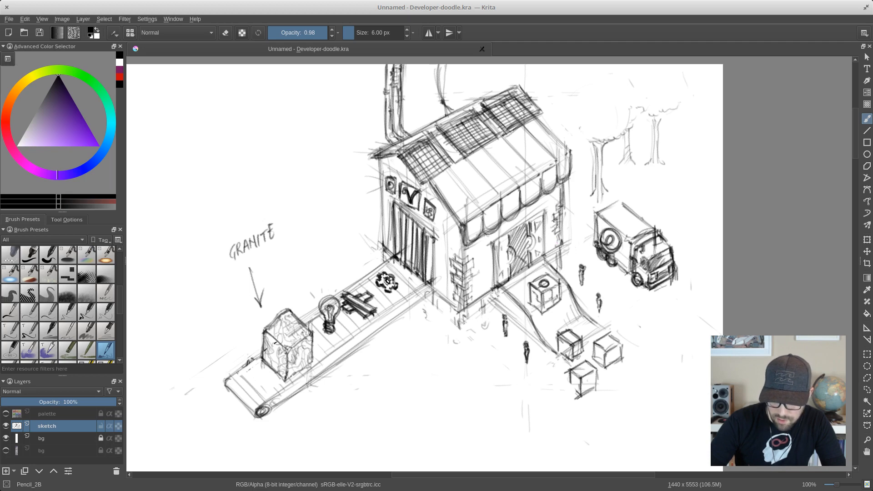
{"action": "left_click_drag", "start_coordinate": [557, 207], "coordinate": [555, 221]}
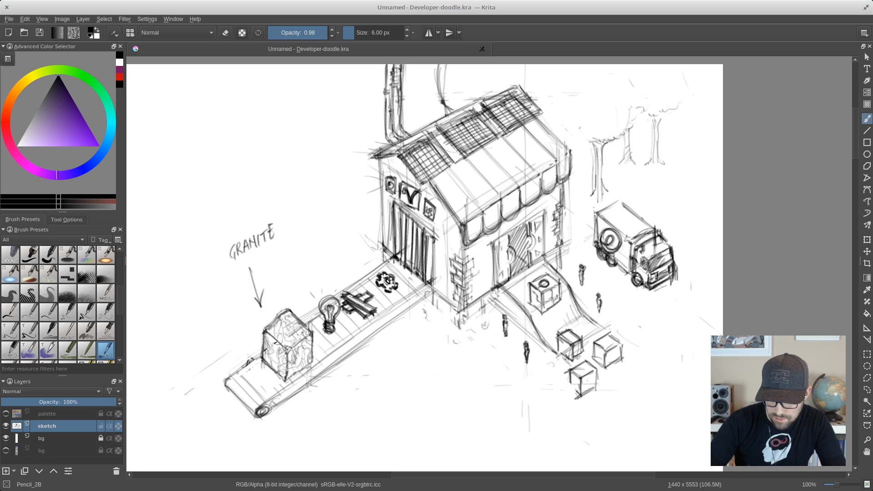
{"action": "mouse_move", "coordinate": [562, 207]}
{"action": "left_mouse_down"}
{"action": "mouse_move", "coordinate": [561, 245]}
{"action": "mouse_move", "coordinate": [558, 234]}
{"action": "left_mouse_up"}
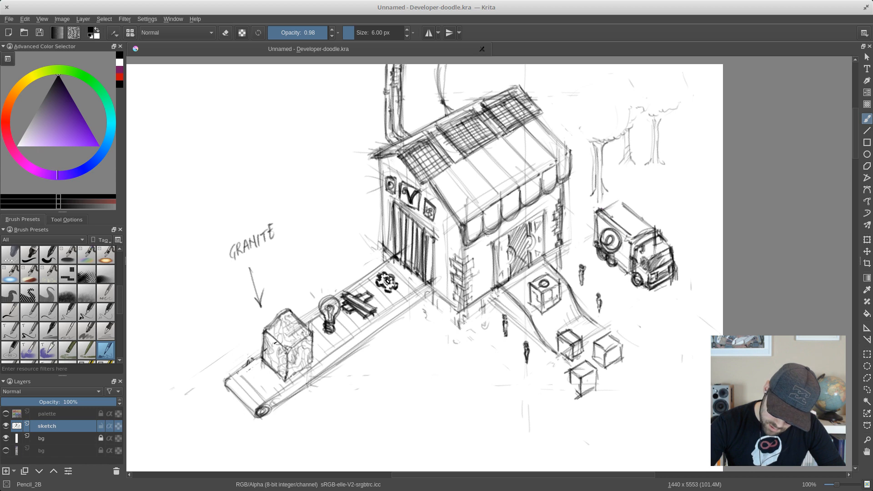
- Redraw the top of the truck's cargo box as an open bed with darkened rim and inner edges
{"action": "left_click_drag", "start_coordinate": [611, 217], "coordinate": [630, 234]}
{"action": "mouse_move", "coordinate": [617, 199]}
{"action": "left_mouse_down"}
{"action": "mouse_move", "coordinate": [644, 226]}
{"action": "mouse_move", "coordinate": [608, 206]}
{"action": "mouse_move", "coordinate": [651, 227]}
{"action": "left_mouse_up"}
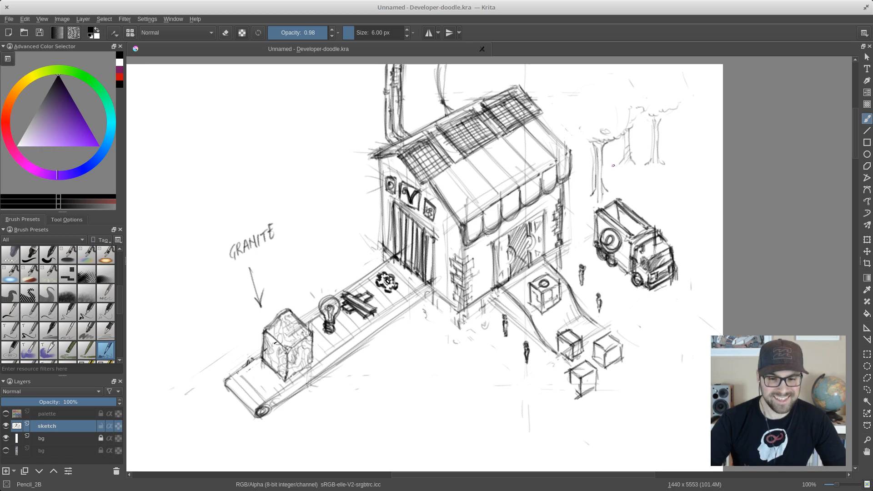
- Erase the trees behind the truck with the Eraser_circle brush at 50 px
{"action": "right_click", "coordinate": [615, 143]}
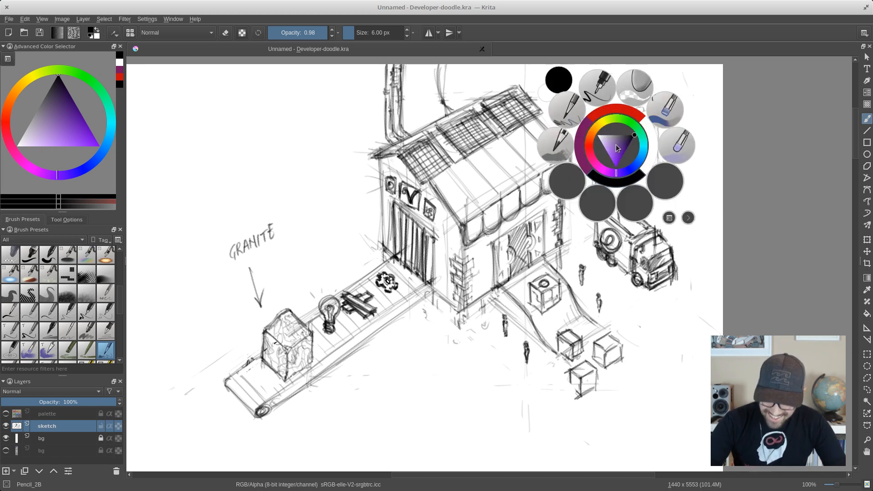
{"action": "left_click", "coordinate": [665, 109]}
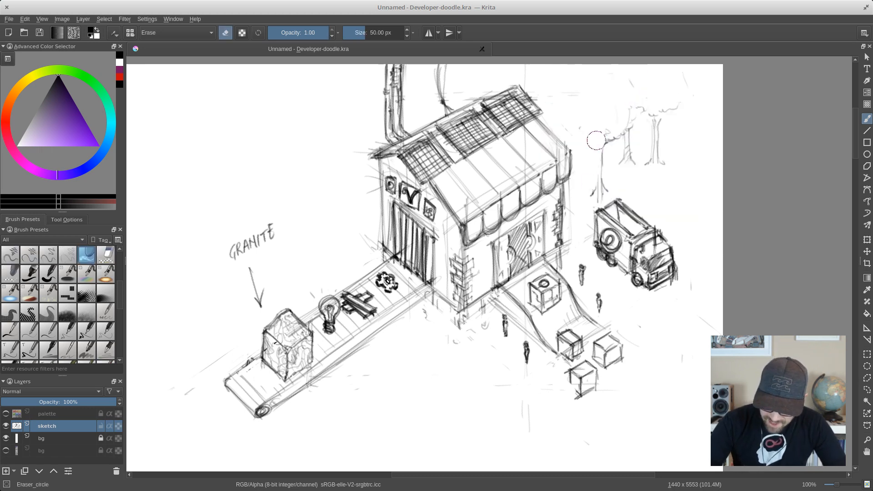
{"action": "mouse_move", "coordinate": [596, 141]}
{"action": "left_mouse_down"}
{"action": "mouse_move", "coordinate": [612, 151]}
{"action": "mouse_move", "coordinate": [611, 141]}
{"action": "mouse_move", "coordinate": [651, 138]}
{"action": "mouse_move", "coordinate": [655, 164]}
{"action": "mouse_move", "coordinate": [686, 92]}
{"action": "left_mouse_up"}
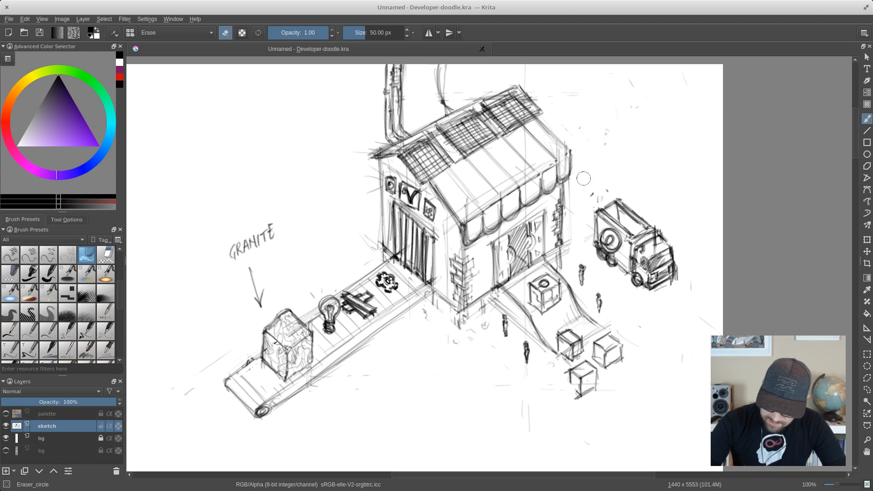
- Switch back to the Pencil_2B brush and sketch a four-rotor drone hovering above the truck
{"action": "right_click", "coordinate": [634, 146]}
{"action": "left_click", "coordinate": [614, 89]}
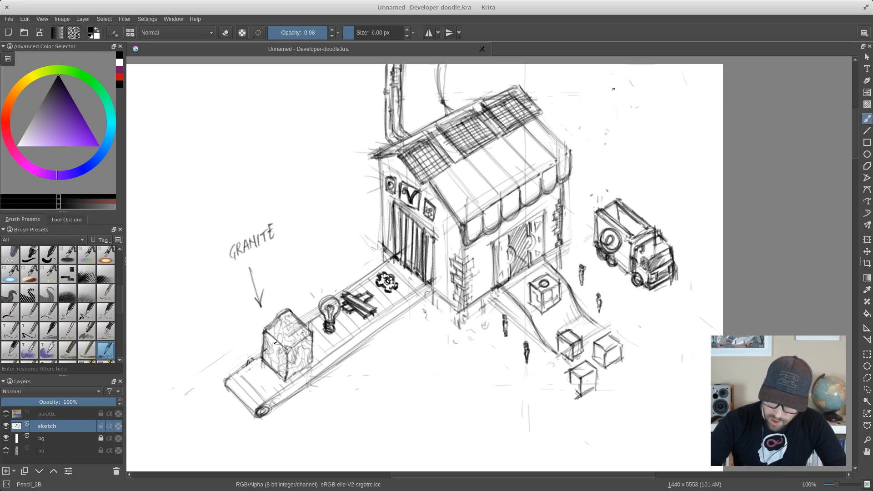
{"action": "mouse_move", "coordinate": [619, 137]}
{"action": "left_mouse_down"}
{"action": "mouse_move", "coordinate": [651, 121]}
{"action": "mouse_move", "coordinate": [633, 128]}
{"action": "mouse_move", "coordinate": [607, 119]}
{"action": "mouse_move", "coordinate": [619, 127]}
{"action": "left_mouse_up"}
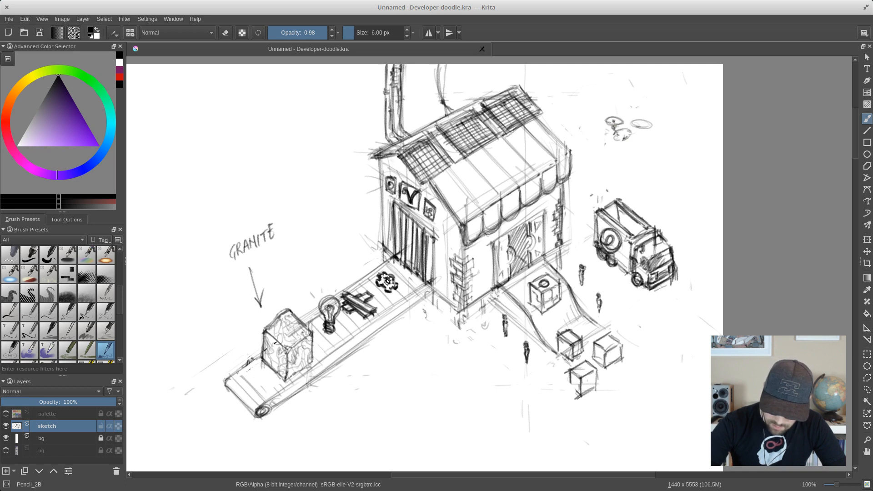
{"action": "mouse_move", "coordinate": [638, 126]}
{"action": "left_mouse_down"}
{"action": "mouse_move", "coordinate": [635, 135]}
{"action": "mouse_move", "coordinate": [594, 128]}
{"action": "mouse_move", "coordinate": [609, 123]}
{"action": "mouse_move", "coordinate": [630, 137]}
{"action": "mouse_move", "coordinate": [642, 134]}
{"action": "left_mouse_up"}
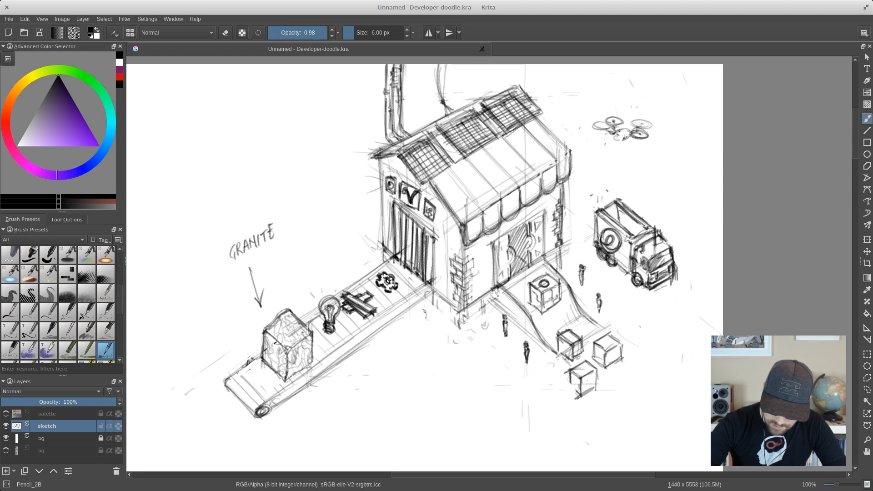
- Draw a box hanging beneath the drone, held by gripping arms, and darken the drone's body
{"action": "mouse_move", "coordinate": [617, 131]}
{"action": "left_mouse_down"}
{"action": "mouse_move", "coordinate": [621, 152]}
{"action": "mouse_move", "coordinate": [610, 172]}
{"action": "mouse_move", "coordinate": [610, 161]}
{"action": "mouse_move", "coordinate": [628, 155]}
{"action": "mouse_move", "coordinate": [616, 153]}
{"action": "mouse_move", "coordinate": [623, 149]}
{"action": "mouse_move", "coordinate": [633, 172]}
{"action": "mouse_move", "coordinate": [622, 162]}
{"action": "mouse_move", "coordinate": [611, 173]}
{"action": "mouse_move", "coordinate": [633, 167]}
{"action": "left_mouse_up"}
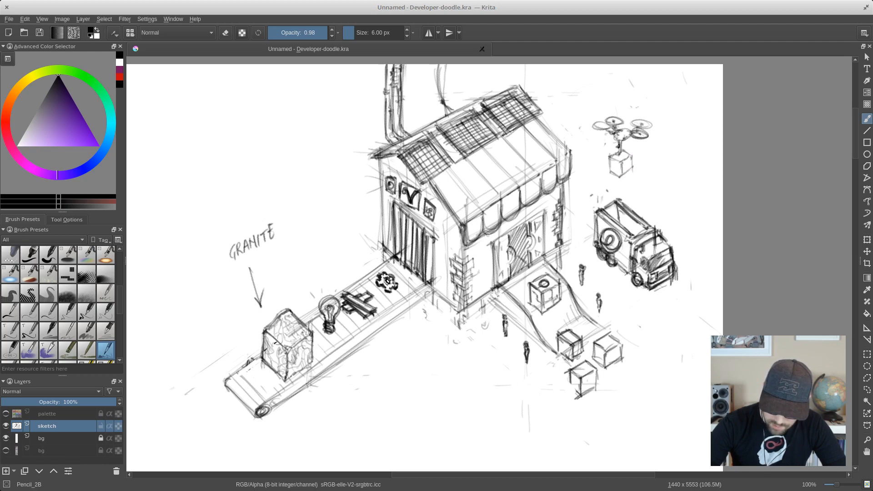
{"action": "mouse_move", "coordinate": [618, 146]}
{"action": "left_mouse_down"}
{"action": "mouse_move", "coordinate": [601, 152]}
{"action": "mouse_move", "coordinate": [607, 164]}
{"action": "mouse_move", "coordinate": [614, 149]}
{"action": "mouse_move", "coordinate": [601, 155]}
{"action": "mouse_move", "coordinate": [619, 177]}
{"action": "mouse_move", "coordinate": [607, 155]}
{"action": "mouse_move", "coordinate": [631, 170]}
{"action": "left_mouse_up"}
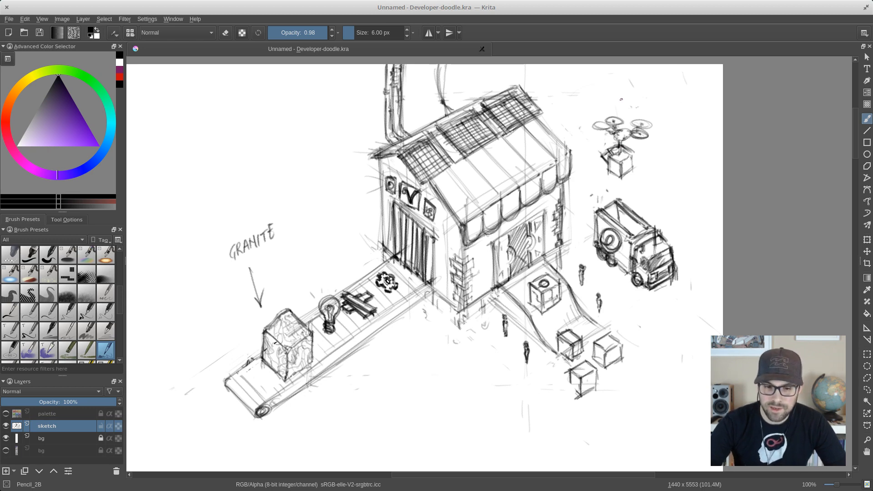
{"action": "mouse_move", "coordinate": [633, 160]}
{"action": "left_mouse_down"}
{"action": "mouse_move", "coordinate": [619, 145]}
{"action": "mouse_move", "coordinate": [624, 168]}
{"action": "mouse_move", "coordinate": [635, 153]}
{"action": "mouse_move", "coordinate": [613, 137]}
{"action": "mouse_move", "coordinate": [630, 137]}
{"action": "mouse_move", "coordinate": [629, 128]}
{"action": "left_mouse_up"}
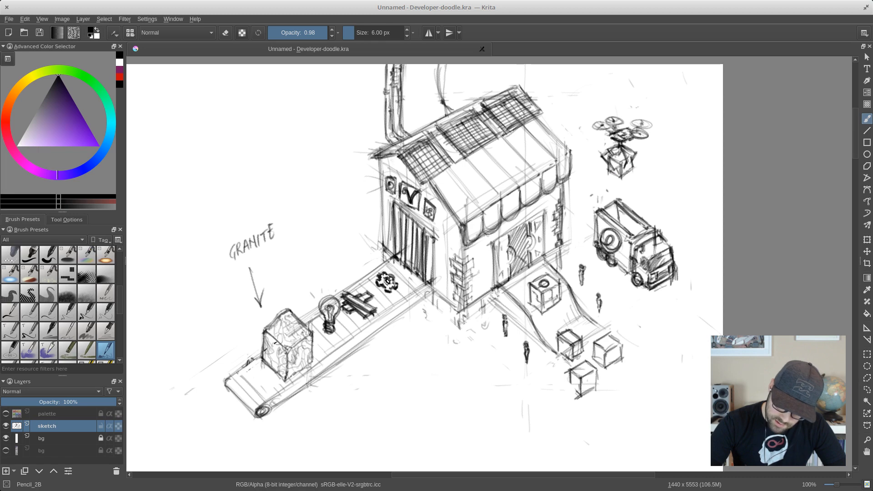
- Add motion marks around the drone's rotors and darken its body, its gripper and the markings on the carried box
{"action": "left_click_drag", "start_coordinate": [589, 125], "coordinate": [592, 132]}
{"action": "left_click_drag", "start_coordinate": [584, 127], "coordinate": [588, 132]}
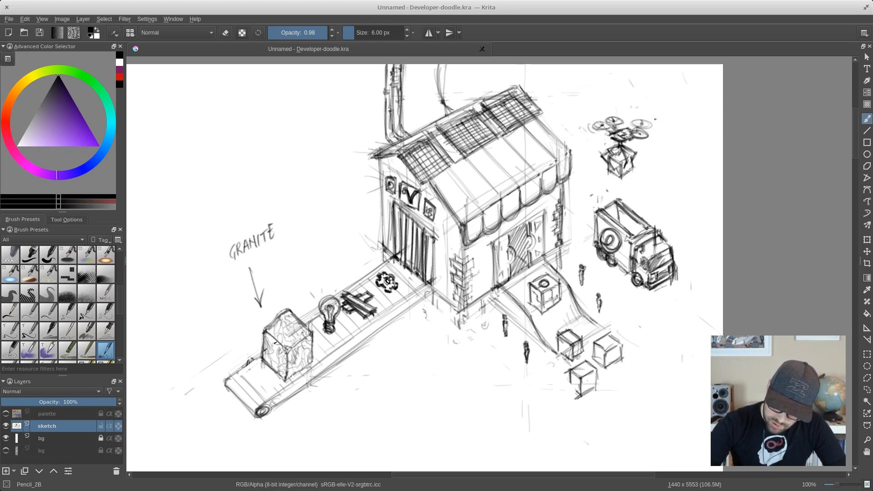
{"action": "mouse_move", "coordinate": [622, 162]}
{"action": "left_mouse_down"}
{"action": "mouse_move", "coordinate": [630, 156]}
{"action": "mouse_move", "coordinate": [621, 173]}
{"action": "mouse_move", "coordinate": [621, 159]}
{"action": "left_mouse_up"}
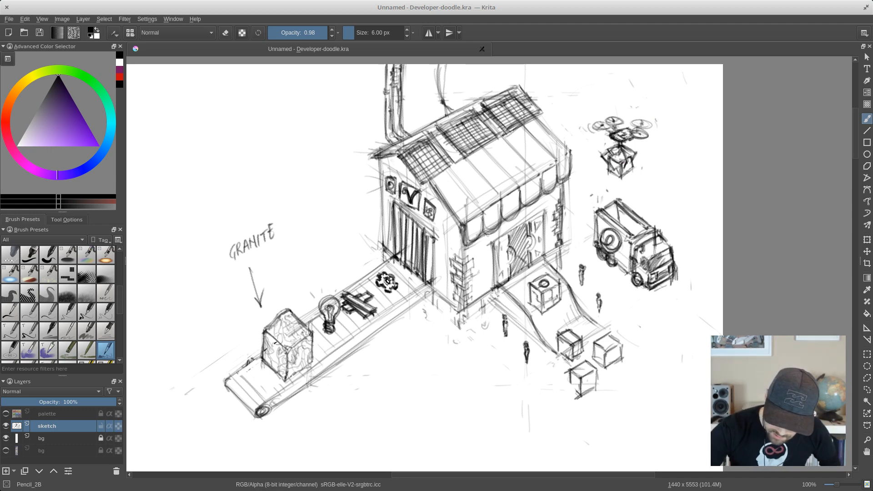
{"action": "mouse_move", "coordinate": [620, 141]}
{"action": "left_mouse_down"}
{"action": "mouse_move", "coordinate": [608, 161]}
{"action": "mouse_move", "coordinate": [619, 175]}
{"action": "mouse_move", "coordinate": [625, 152]}
{"action": "left_mouse_up"}
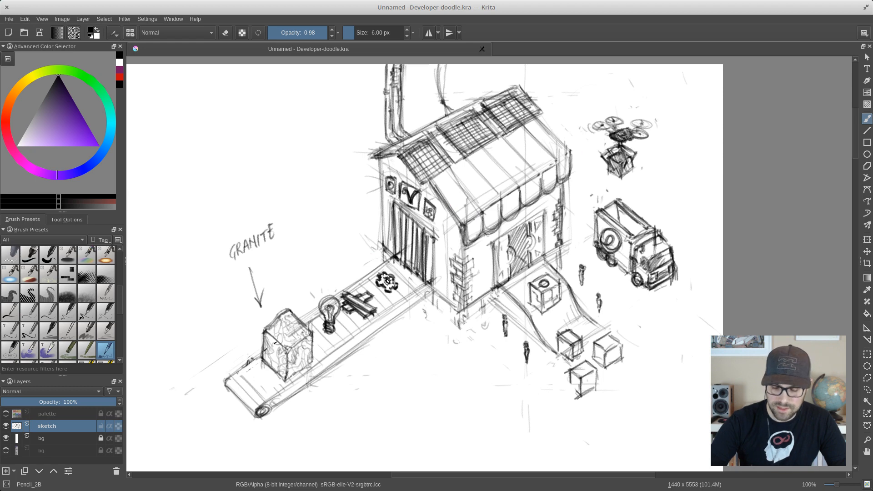
- Touch up the shop's middle wall sign and draw thin arrows from the conveyor toward the shop and from the shop front outward
{"action": "mouse_move", "coordinate": [401, 183]}
{"action": "left_mouse_down"}
{"action": "mouse_move", "coordinate": [403, 203]}
{"action": "mouse_move", "coordinate": [417, 202]}
{"action": "mouse_move", "coordinate": [421, 192]}
{"action": "mouse_move", "coordinate": [404, 182]}
{"action": "left_mouse_up"}
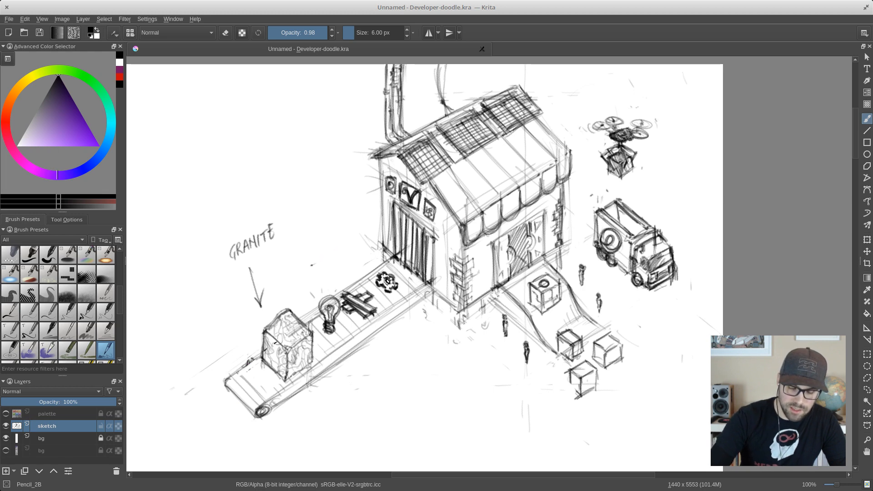
{"action": "left_click_drag", "start_coordinate": [311, 266], "coordinate": [374, 222]}
{"action": "mouse_move", "coordinate": [361, 225]}
{"action": "left_mouse_down"}
{"action": "mouse_move", "coordinate": [375, 222]}
{"action": "mouse_move", "coordinate": [367, 240]}
{"action": "left_mouse_up"}
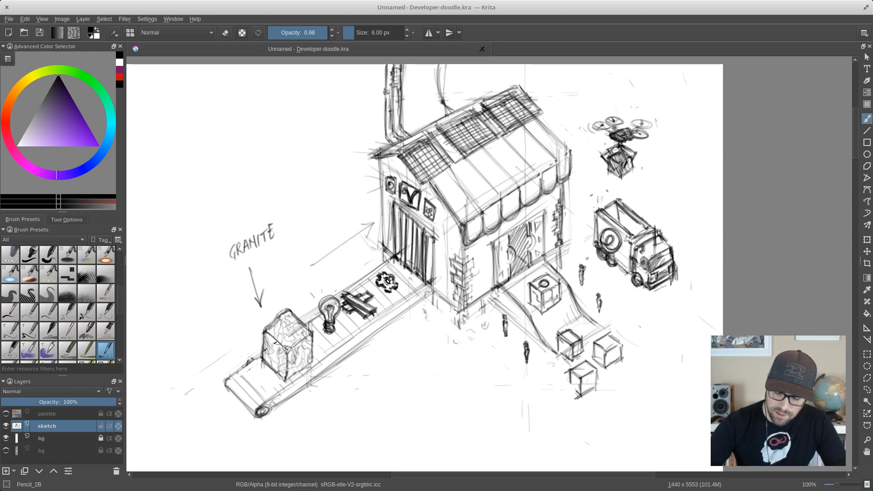
{"action": "left_click_drag", "start_coordinate": [576, 246], "coordinate": [595, 267]}
{"action": "left_click_drag", "start_coordinate": [594, 267], "coordinate": [591, 258]}
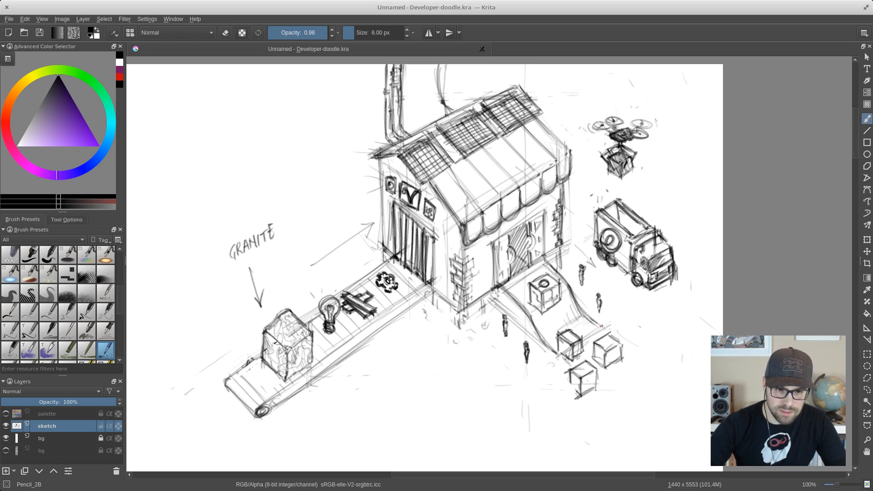
- Draw emblems on the boxes at the foot of the slide and firm up the edges of the lowest boxes
{"action": "left_click_drag", "start_coordinate": [557, 352], "coordinate": [584, 370]}
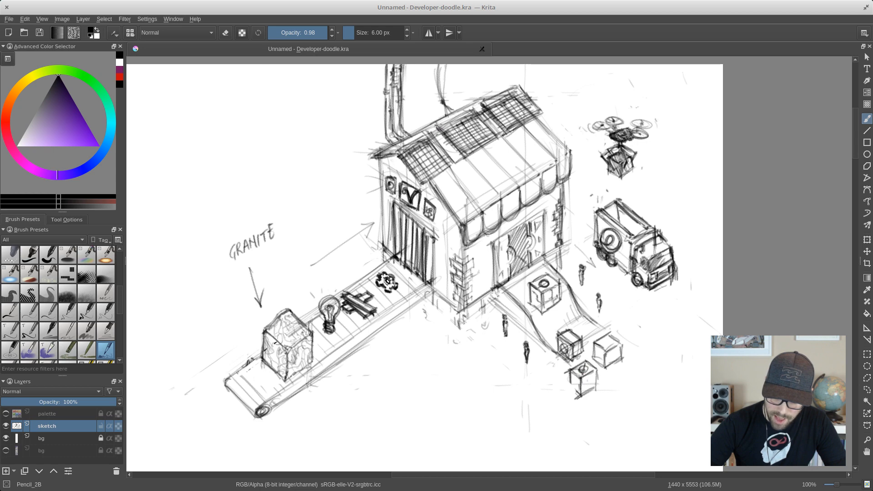
{"action": "left_click_drag", "start_coordinate": [607, 341], "coordinate": [613, 344]}
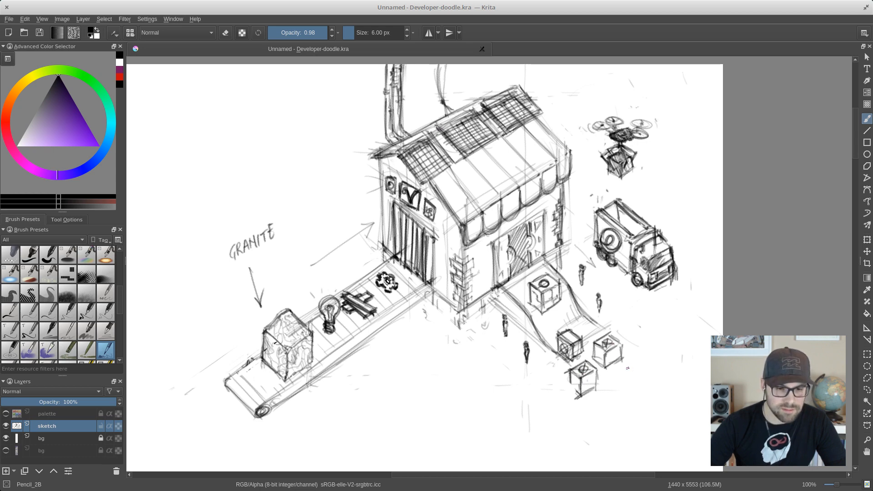
{"action": "mouse_move", "coordinate": [581, 385]}
{"action": "left_mouse_down"}
{"action": "mouse_move", "coordinate": [573, 394]}
{"action": "mouse_move", "coordinate": [568, 382]}
{"action": "mouse_move", "coordinate": [578, 395]}
{"action": "mouse_move", "coordinate": [607, 356]}
{"action": "left_mouse_up"}
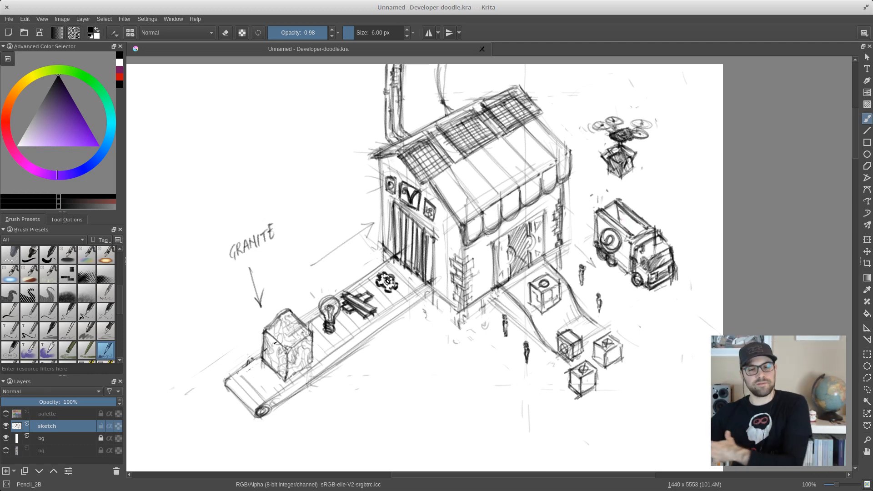
- Draw a protruding base around the bottom of the shop's walls, with darkened edges at the corners and beside the slide
{"action": "left_click_drag", "start_coordinate": [499, 303], "coordinate": [496, 290]}
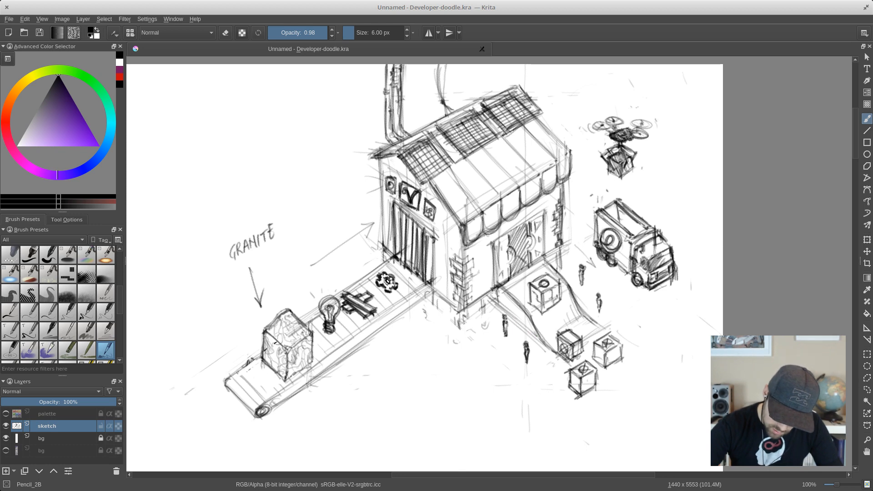
{"action": "left_click_drag", "start_coordinate": [455, 328], "coordinate": [454, 312]}
{"action": "mouse_move", "coordinate": [460, 326]}
{"action": "left_mouse_down"}
{"action": "mouse_move", "coordinate": [446, 303]}
{"action": "mouse_move", "coordinate": [440, 315]}
{"action": "mouse_move", "coordinate": [461, 330]}
{"action": "left_mouse_up"}
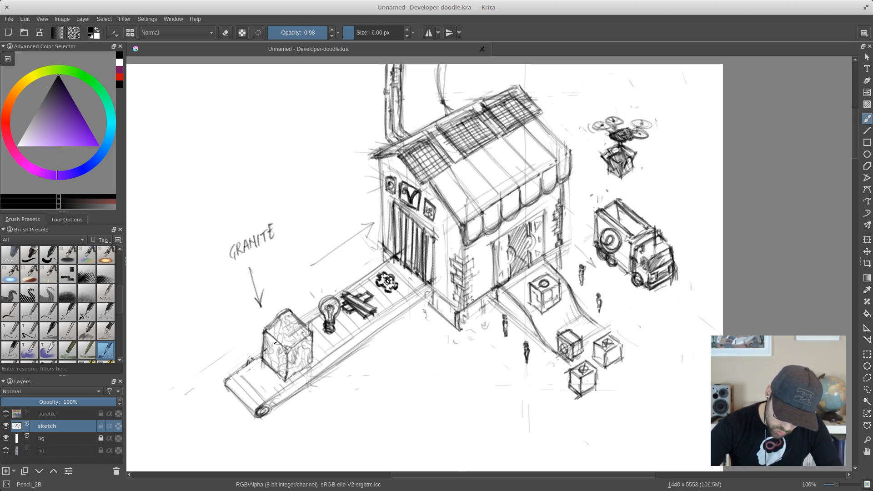
{"action": "left_click_drag", "start_coordinate": [498, 302], "coordinate": [460, 328]}
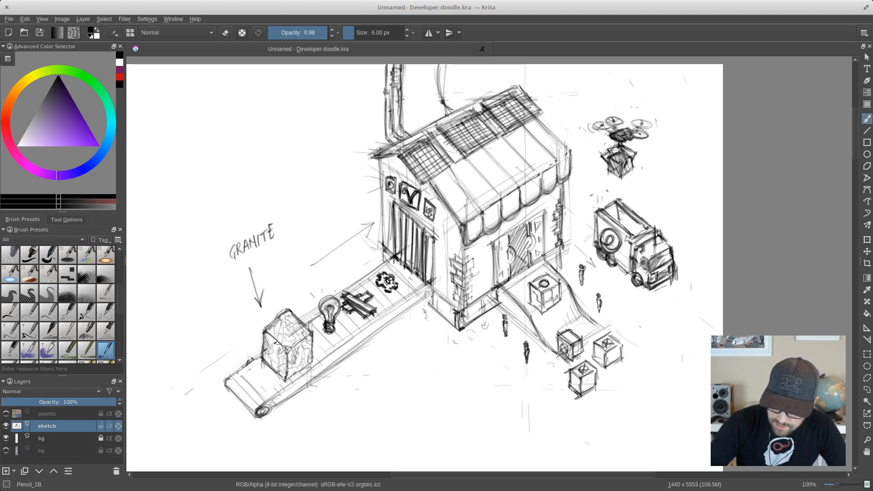
{"action": "left_click_drag", "start_coordinate": [562, 246], "coordinate": [562, 279]}
{"action": "left_click_drag", "start_coordinate": [506, 286], "coordinate": [514, 299]}
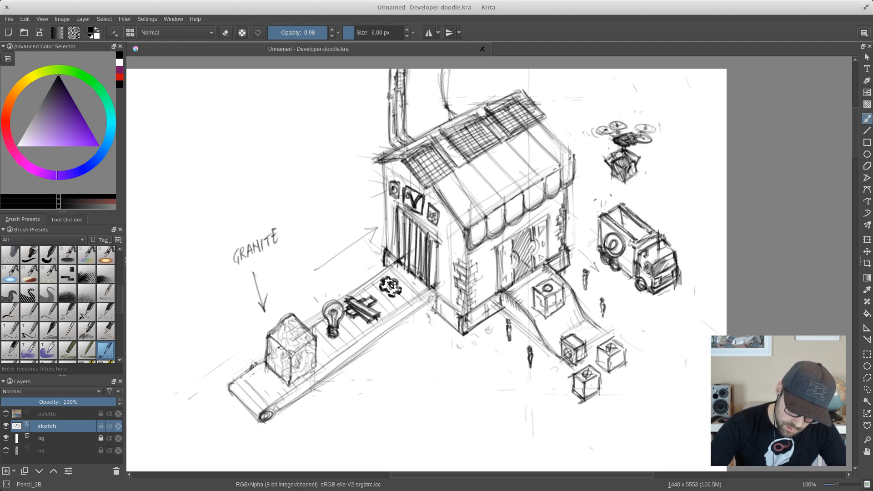
{"action": "left_click_drag", "start_coordinate": [435, 313], "coordinate": [432, 308]}
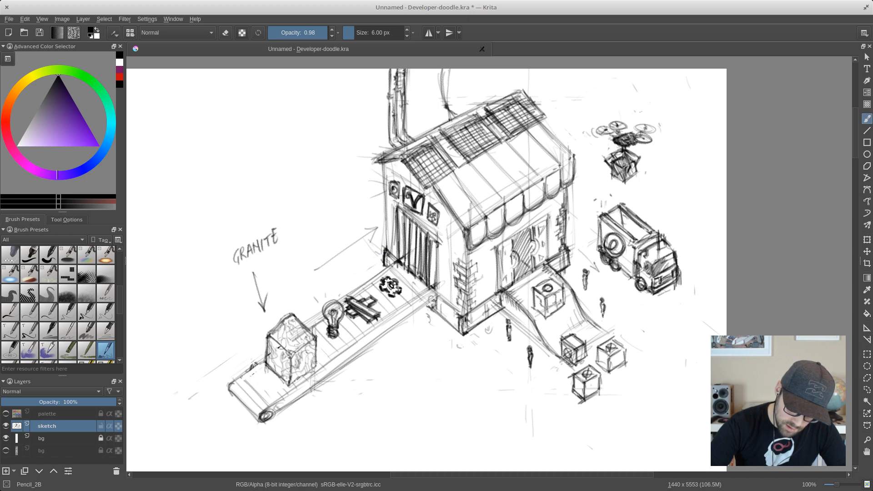
- Darken the conveyor's long outer side edges and shade its rounded near end
{"action": "left_click_drag", "start_coordinate": [434, 290], "coordinate": [352, 345]}
{"action": "left_click_drag", "start_coordinate": [429, 295], "coordinate": [327, 366]}
{"action": "left_click_drag", "start_coordinate": [278, 396], "coordinate": [259, 420]}
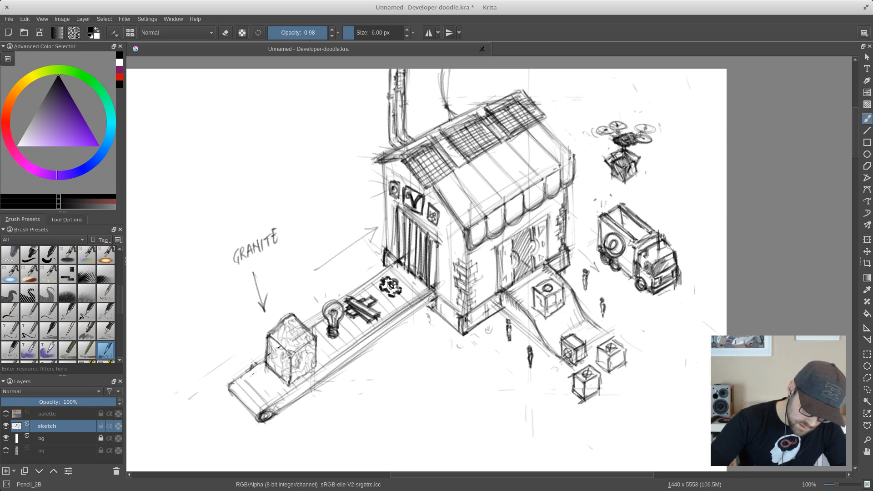
{"action": "mouse_move", "coordinate": [231, 389]}
{"action": "left_mouse_down"}
{"action": "mouse_move", "coordinate": [257, 421]}
{"action": "mouse_move", "coordinate": [234, 391]}
{"action": "mouse_move", "coordinate": [268, 408]}
{"action": "left_mouse_up"}
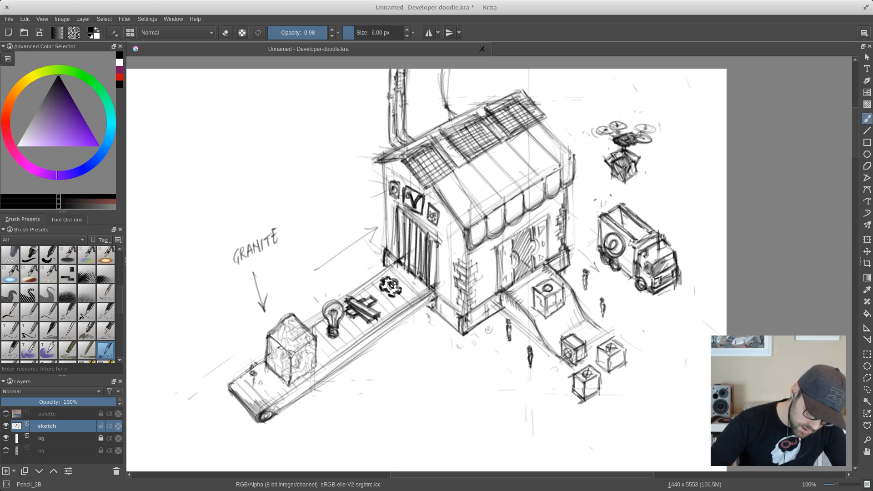
- Sketch small objects beside the granite block on the conveyor's near end and reinforce the conveyor's lower side edge
{"action": "left_click_drag", "start_coordinate": [253, 373], "coordinate": [263, 388]}
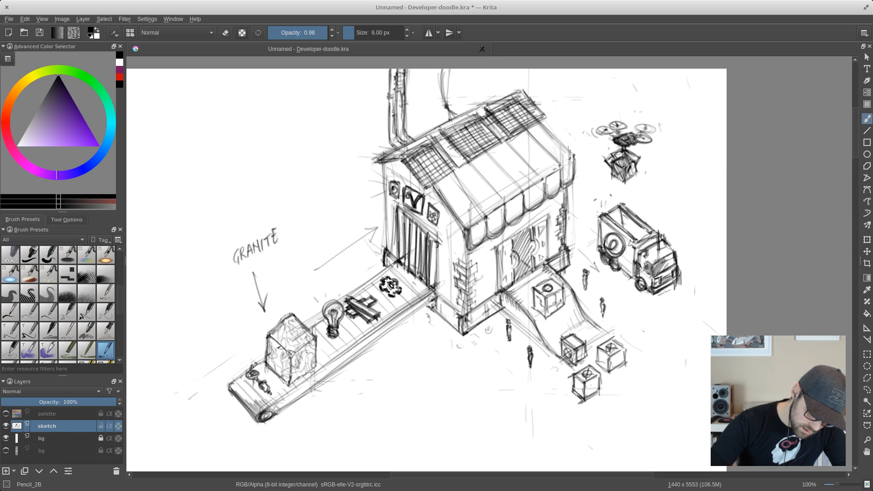
{"action": "mouse_move", "coordinate": [241, 383]}
{"action": "left_mouse_down"}
{"action": "mouse_move", "coordinate": [252, 385]}
{"action": "mouse_move", "coordinate": [246, 348]}
{"action": "left_mouse_up"}
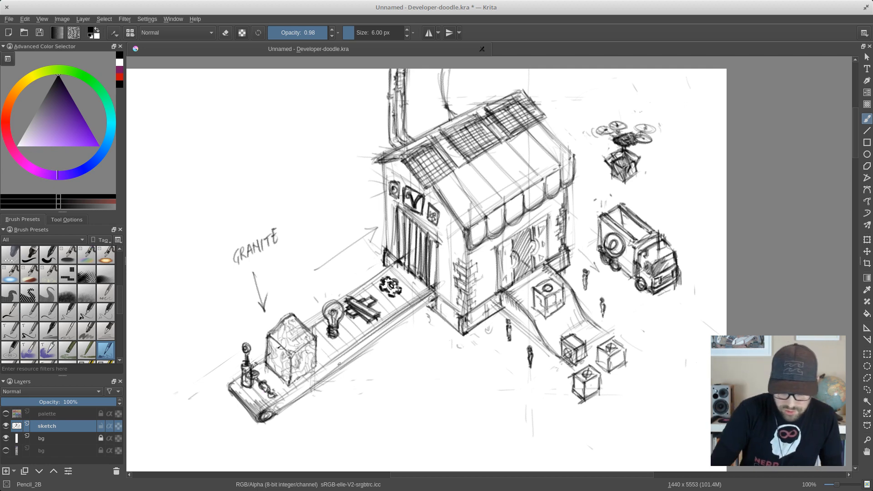
{"action": "left_click_drag", "start_coordinate": [272, 417], "coordinate": [405, 318]}
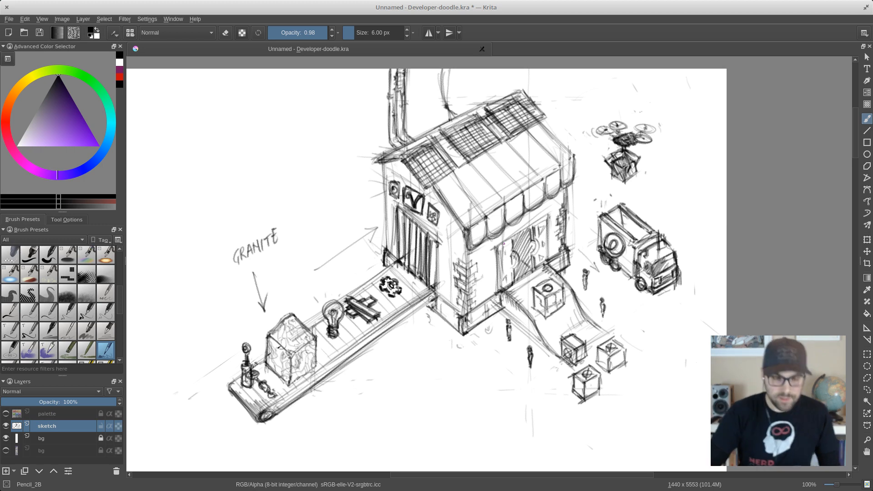
- With the Eraser_circle brush reduced to 24 px, erase the stray construction lines along the underside of the conveyor
{"action": "right_click", "coordinate": [503, 277]}
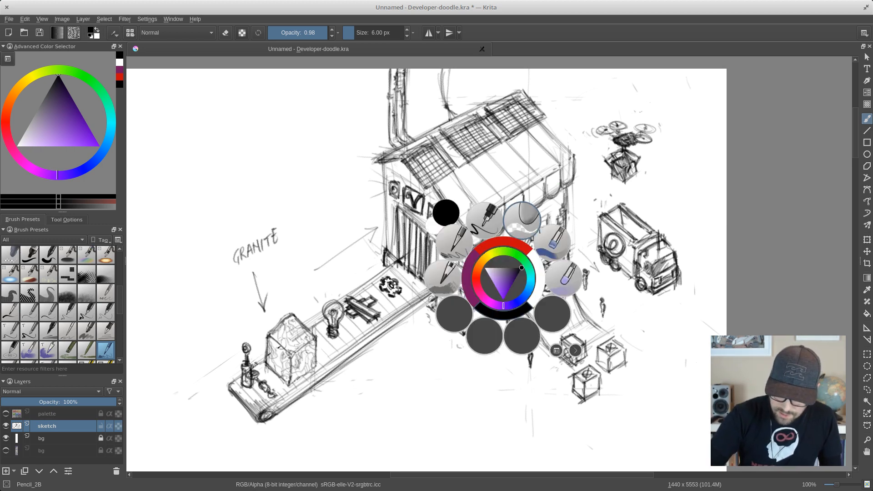
{"action": "left_click", "coordinate": [522, 220]}
{"action": "key", "text": "bracketleft"}
{"action": "key", "text": "bracketleft"}
{"action": "key", "text": "bracketleft"}
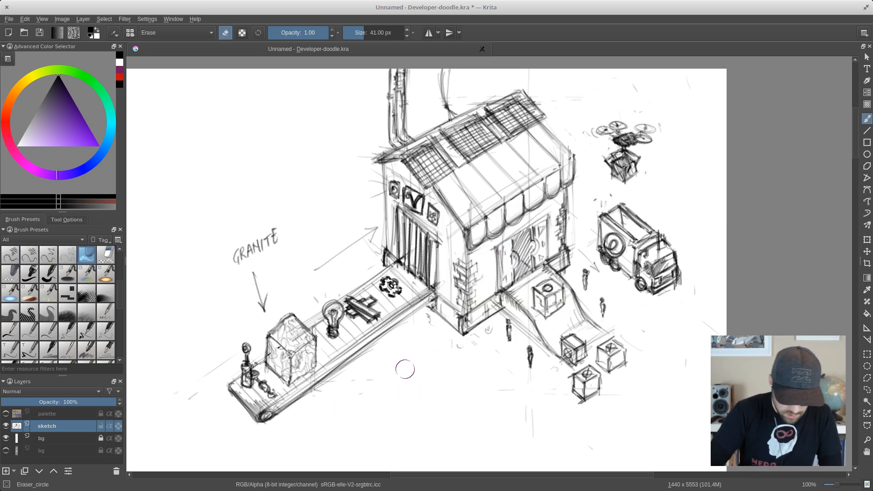
{"action": "key", "text": "bracketleft"}
{"action": "key", "text": "bracketleft"}
{"action": "key", "text": "bracketleft"}
{"action": "key", "text": "bracketleft"}
{"action": "key", "text": "bracketleft"}
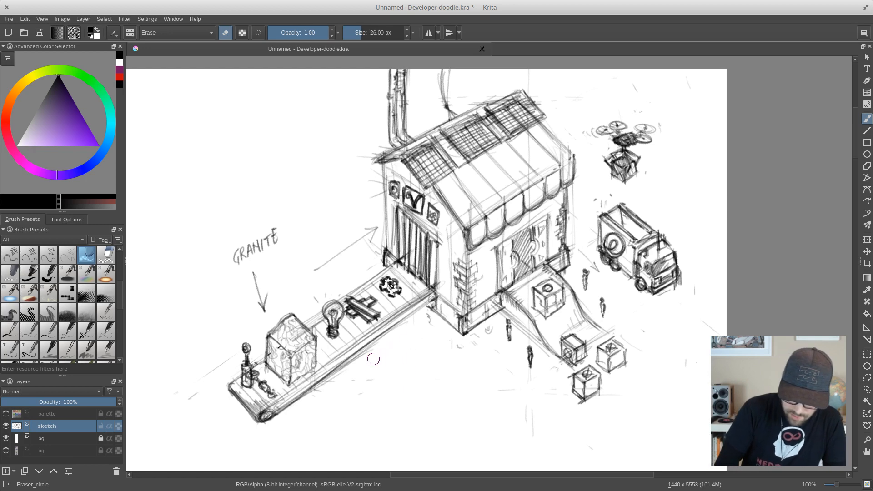
{"action": "mouse_move", "coordinate": [343, 368]}
{"action": "left_mouse_down"}
{"action": "mouse_move", "coordinate": [360, 358]}
{"action": "mouse_move", "coordinate": [314, 388]}
{"action": "left_mouse_up"}
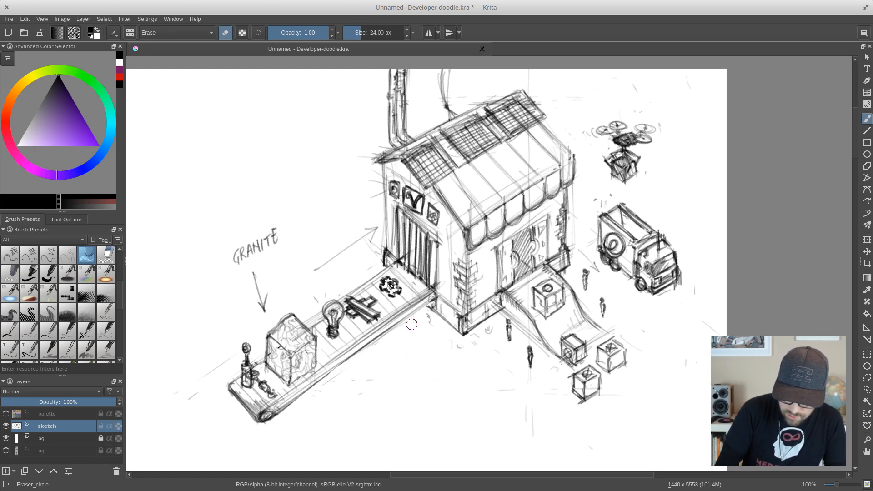
{"action": "left_click_drag", "start_coordinate": [412, 324], "coordinate": [300, 399]}
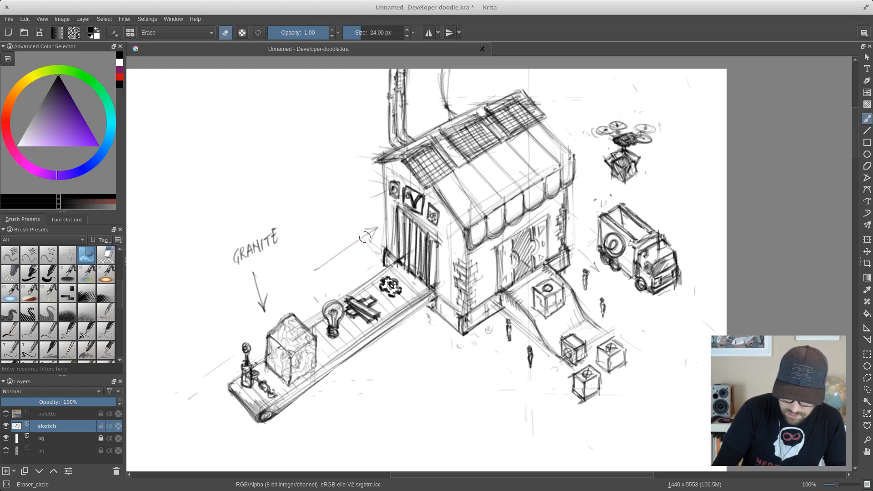
- Erase the direction arrow beside the shop and the GRANITE label with its arrow, and save the document
{"action": "left_click_drag", "start_coordinate": [381, 172], "coordinate": [374, 182]}
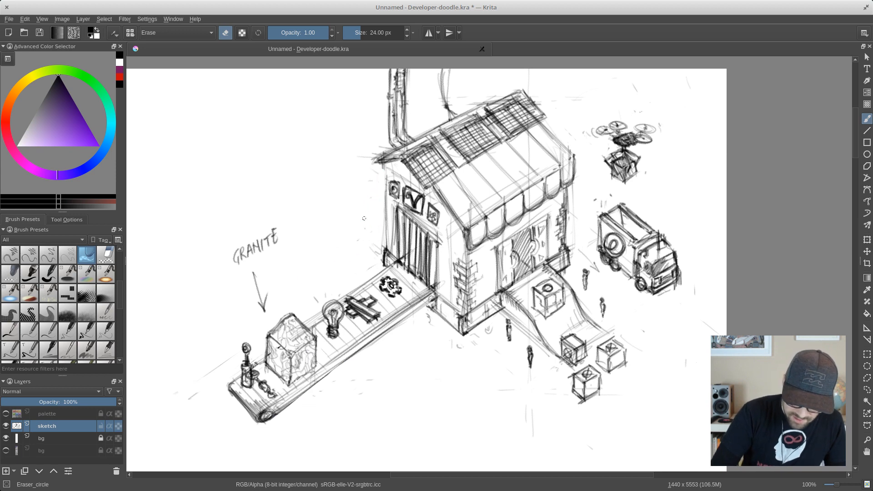
{"action": "mouse_move", "coordinate": [292, 249]}
{"action": "left_mouse_down"}
{"action": "mouse_move", "coordinate": [239, 302]}
{"action": "mouse_move", "coordinate": [279, 221]}
{"action": "mouse_move", "coordinate": [203, 292]}
{"action": "mouse_move", "coordinate": [258, 272]}
{"action": "mouse_move", "coordinate": [268, 217]}
{"action": "mouse_move", "coordinate": [234, 290]}
{"action": "mouse_move", "coordinate": [271, 285]}
{"action": "mouse_move", "coordinate": [261, 318]}
{"action": "mouse_move", "coordinate": [260, 282]}
{"action": "left_mouse_up"}
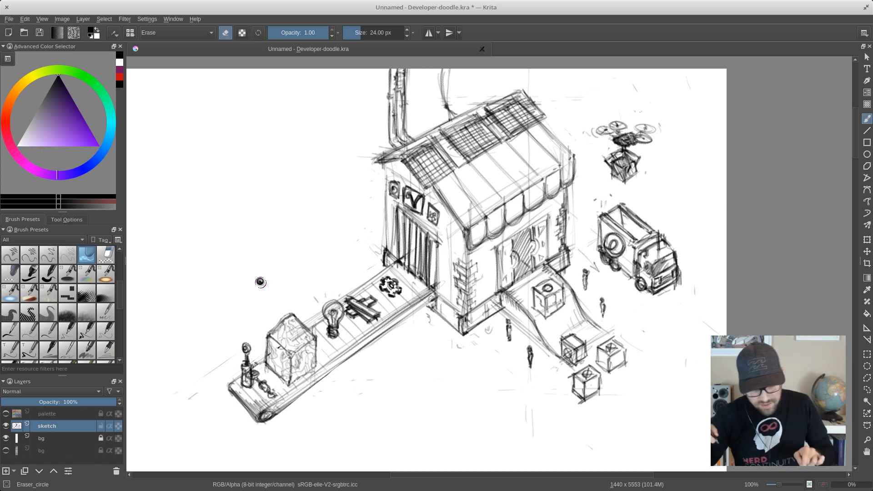
{"action": "key", "text": "ctrl+s"}
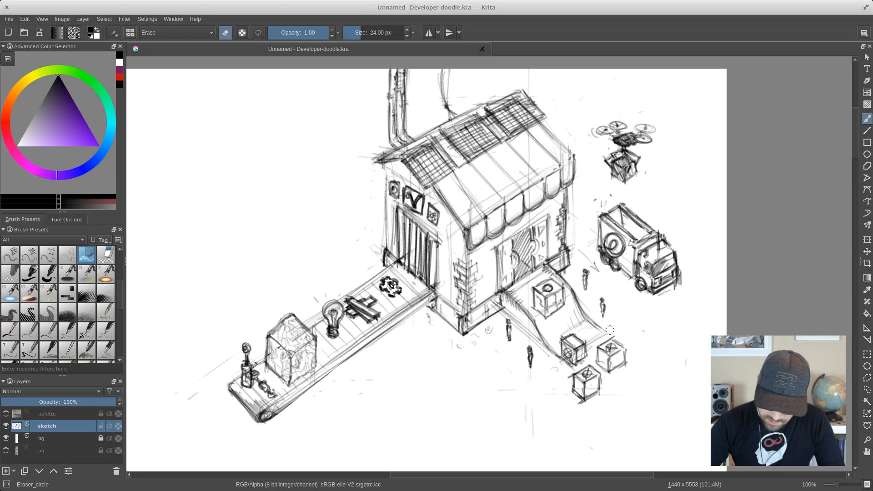
- Erase stray marks around the truck, its cargo bed and the shop's lower front corner, and save the document
{"action": "left_click_drag", "start_coordinate": [586, 238], "coordinate": [602, 237]}
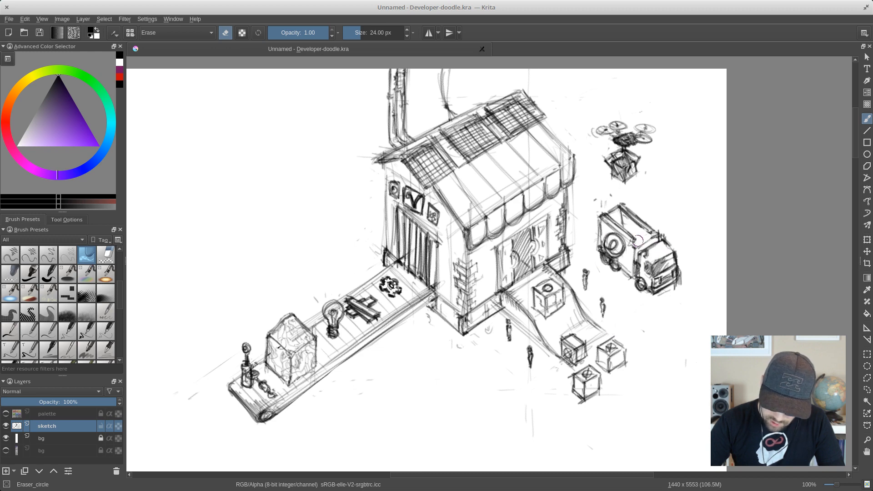
{"action": "mouse_move", "coordinate": [645, 238]}
{"action": "left_mouse_down"}
{"action": "mouse_move", "coordinate": [649, 218]}
{"action": "mouse_move", "coordinate": [625, 264]}
{"action": "mouse_move", "coordinate": [630, 243]}
{"action": "mouse_move", "coordinate": [602, 226]}
{"action": "mouse_move", "coordinate": [612, 259]}
{"action": "mouse_move", "coordinate": [625, 266]}
{"action": "mouse_move", "coordinate": [603, 252]}
{"action": "mouse_move", "coordinate": [658, 272]}
{"action": "mouse_move", "coordinate": [636, 272]}
{"action": "left_mouse_up"}
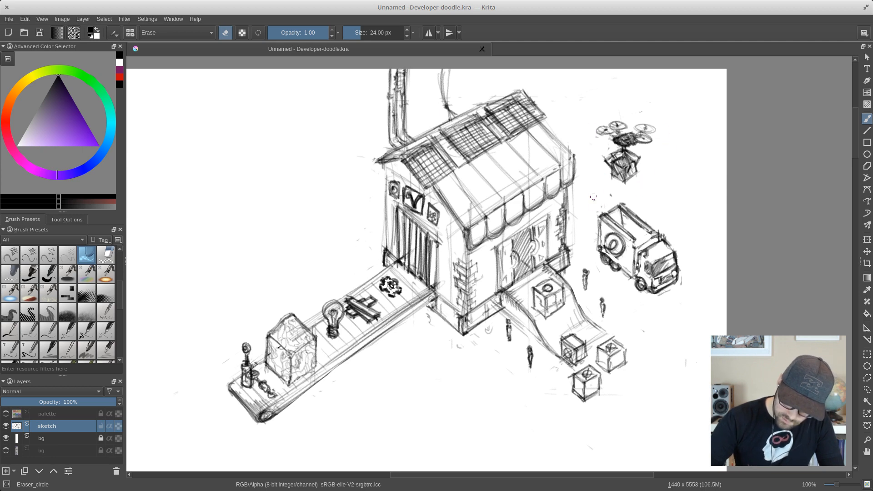
{"action": "left_click_drag", "start_coordinate": [489, 329], "coordinate": [458, 345]}
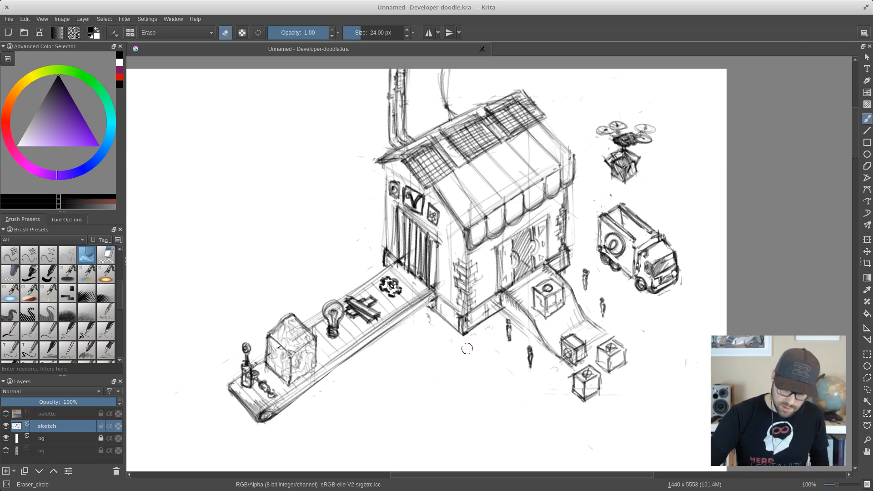
{"action": "key", "text": "ctrl+s"}
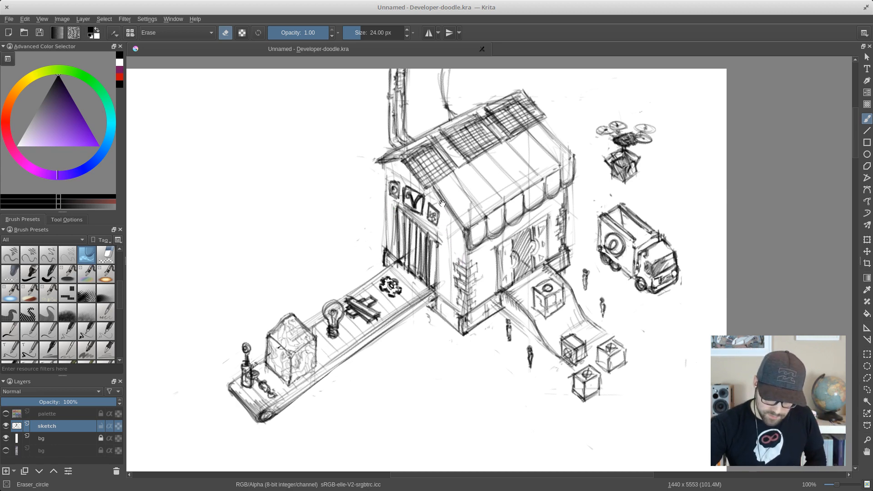
- Erase construction lines from the shop's gable wall and awning, and lighten the grids of the three solar panels on the roof
{"action": "mouse_move", "coordinate": [416, 173]}
{"action": "left_mouse_down"}
{"action": "mouse_move", "coordinate": [434, 174]}
{"action": "mouse_move", "coordinate": [413, 176]}
{"action": "mouse_move", "coordinate": [474, 213]}
{"action": "mouse_move", "coordinate": [465, 304]}
{"action": "left_mouse_up"}
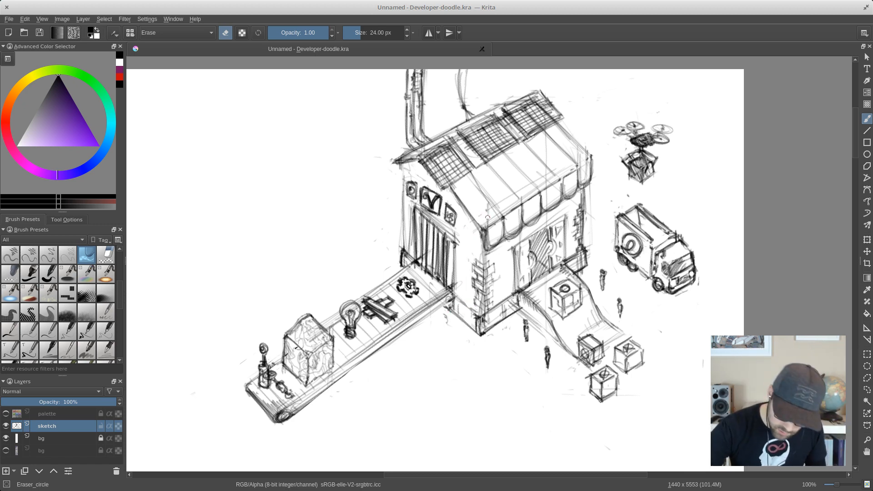
{"action": "mouse_move", "coordinate": [485, 217]}
{"action": "left_mouse_down"}
{"action": "mouse_move", "coordinate": [540, 181]}
{"action": "mouse_move", "coordinate": [536, 170]}
{"action": "mouse_move", "coordinate": [544, 182]}
{"action": "mouse_move", "coordinate": [578, 153]}
{"action": "mouse_move", "coordinate": [579, 181]}
{"action": "mouse_move", "coordinate": [564, 176]}
{"action": "mouse_move", "coordinate": [566, 189]}
{"action": "mouse_move", "coordinate": [541, 192]}
{"action": "mouse_move", "coordinate": [531, 215]}
{"action": "mouse_move", "coordinate": [525, 203]}
{"action": "mouse_move", "coordinate": [518, 217]}
{"action": "mouse_move", "coordinate": [507, 216]}
{"action": "mouse_move", "coordinate": [519, 205]}
{"action": "mouse_move", "coordinate": [492, 239]}
{"action": "mouse_move", "coordinate": [486, 227]}
{"action": "mouse_move", "coordinate": [489, 246]}
{"action": "mouse_move", "coordinate": [479, 231]}
{"action": "mouse_move", "coordinate": [483, 252]}
{"action": "mouse_move", "coordinate": [550, 192]}
{"action": "mouse_move", "coordinate": [537, 211]}
{"action": "mouse_move", "coordinate": [585, 166]}
{"action": "left_mouse_up"}
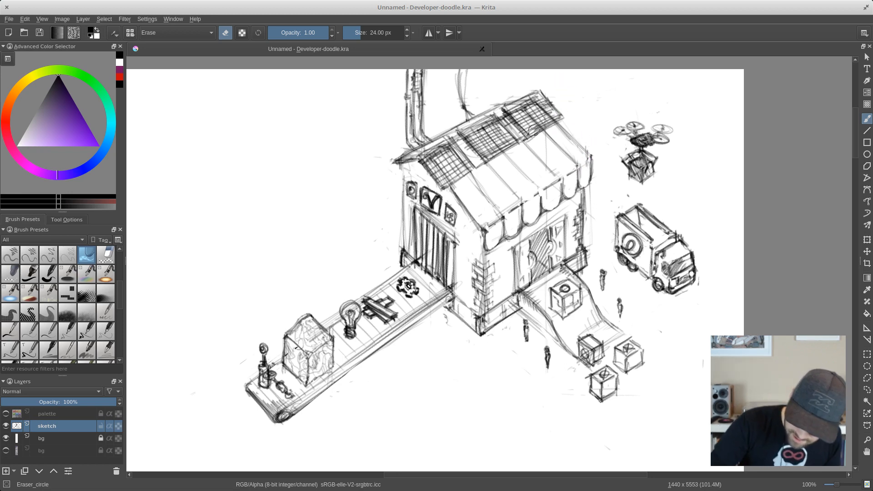
{"action": "mouse_move", "coordinate": [532, 132]}
{"action": "left_mouse_down"}
{"action": "mouse_move", "coordinate": [556, 114]}
{"action": "mouse_move", "coordinate": [525, 127]}
{"action": "mouse_move", "coordinate": [549, 109]}
{"action": "mouse_move", "coordinate": [518, 122]}
{"action": "mouse_move", "coordinate": [533, 115]}
{"action": "mouse_move", "coordinate": [517, 111]}
{"action": "mouse_move", "coordinate": [537, 104]}
{"action": "mouse_move", "coordinate": [511, 111]}
{"action": "mouse_move", "coordinate": [537, 97]}
{"action": "left_mouse_up"}
{"action": "mouse_move", "coordinate": [463, 133]}
{"action": "left_mouse_down"}
{"action": "mouse_move", "coordinate": [499, 122]}
{"action": "mouse_move", "coordinate": [478, 144]}
{"action": "mouse_move", "coordinate": [502, 130]}
{"action": "mouse_move", "coordinate": [481, 148]}
{"action": "mouse_move", "coordinate": [501, 135]}
{"action": "mouse_move", "coordinate": [488, 154]}
{"action": "left_mouse_up"}
{"action": "mouse_move", "coordinate": [437, 164]}
{"action": "left_mouse_down"}
{"action": "mouse_move", "coordinate": [450, 153]}
{"action": "mouse_move", "coordinate": [436, 176]}
{"action": "mouse_move", "coordinate": [451, 165]}
{"action": "mouse_move", "coordinate": [444, 183]}
{"action": "mouse_move", "coordinate": [538, 105]}
{"action": "mouse_move", "coordinate": [477, 149]}
{"action": "mouse_move", "coordinate": [469, 134]}
{"action": "mouse_move", "coordinate": [485, 152]}
{"action": "mouse_move", "coordinate": [464, 142]}
{"action": "mouse_move", "coordinate": [482, 166]}
{"action": "mouse_move", "coordinate": [452, 149]}
{"action": "mouse_move", "coordinate": [466, 170]}
{"action": "mouse_move", "coordinate": [446, 148]}
{"action": "mouse_move", "coordinate": [462, 169]}
{"action": "mouse_move", "coordinate": [441, 150]}
{"action": "mouse_move", "coordinate": [456, 176]}
{"action": "mouse_move", "coordinate": [438, 161]}
{"action": "mouse_move", "coordinate": [449, 181]}
{"action": "left_mouse_up"}
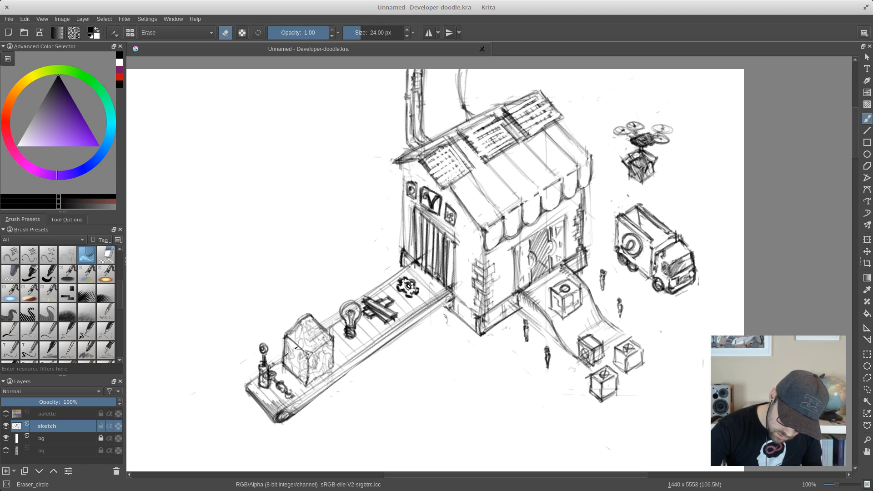
{"action": "mouse_move", "coordinate": [477, 137]}
{"action": "left_mouse_down"}
{"action": "mouse_move", "coordinate": [494, 149]}
{"action": "mouse_move", "coordinate": [488, 129]}
{"action": "mouse_move", "coordinate": [513, 137]}
{"action": "mouse_move", "coordinate": [500, 120]}
{"action": "mouse_move", "coordinate": [518, 136]}
{"action": "left_mouse_up"}
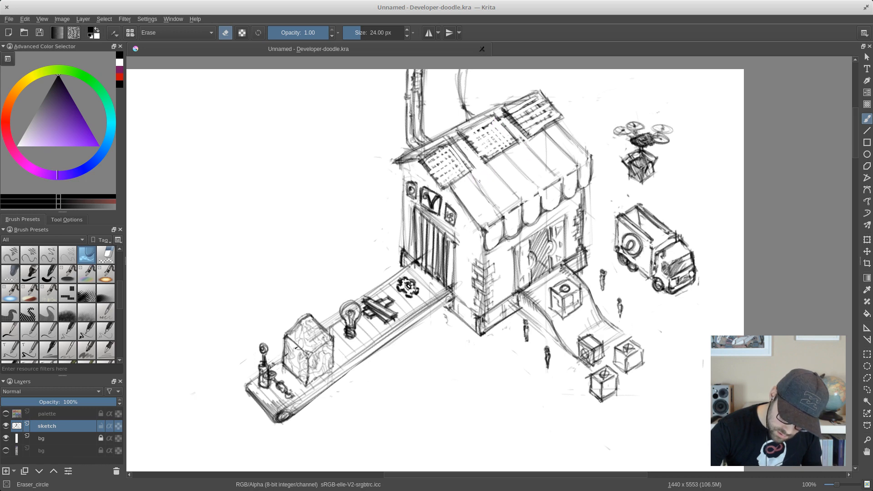
{"action": "mouse_move", "coordinate": [515, 108]}
{"action": "left_mouse_down"}
{"action": "mouse_move", "coordinate": [532, 119]}
{"action": "mouse_move", "coordinate": [530, 105]}
{"action": "mouse_move", "coordinate": [549, 105]}
{"action": "mouse_move", "coordinate": [533, 96]}
{"action": "mouse_move", "coordinate": [507, 101]}
{"action": "left_mouse_up"}
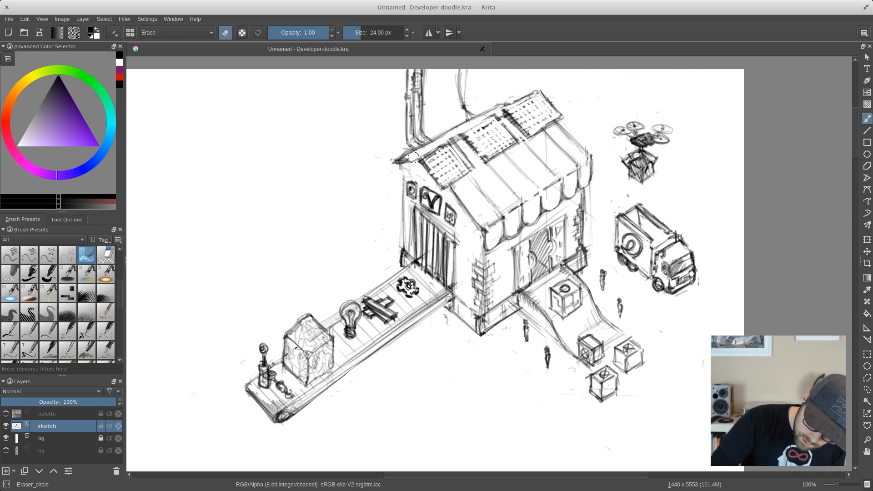
- Redraw the roof ridge, the middle solar panel's edge and the shop's far wall edge with the Pencil_2B brush, and save the document
{"action": "right_click", "coordinate": [505, 153]}
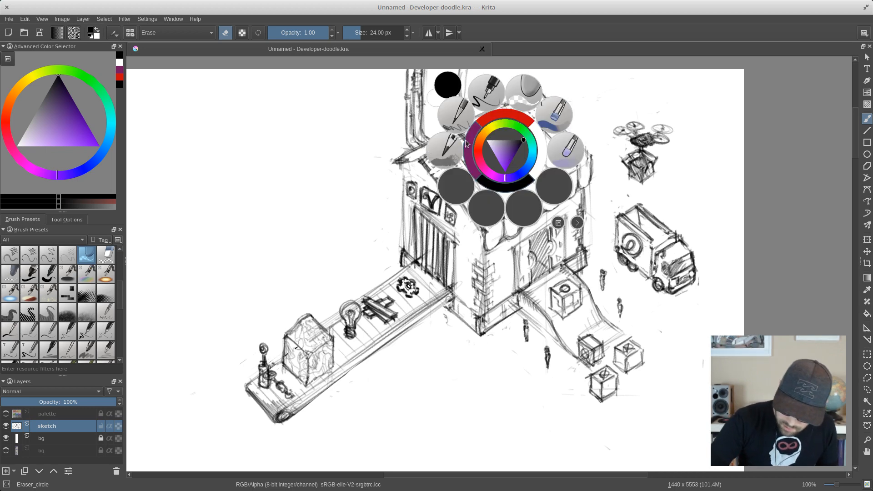
{"action": "left_click", "coordinate": [447, 147]}
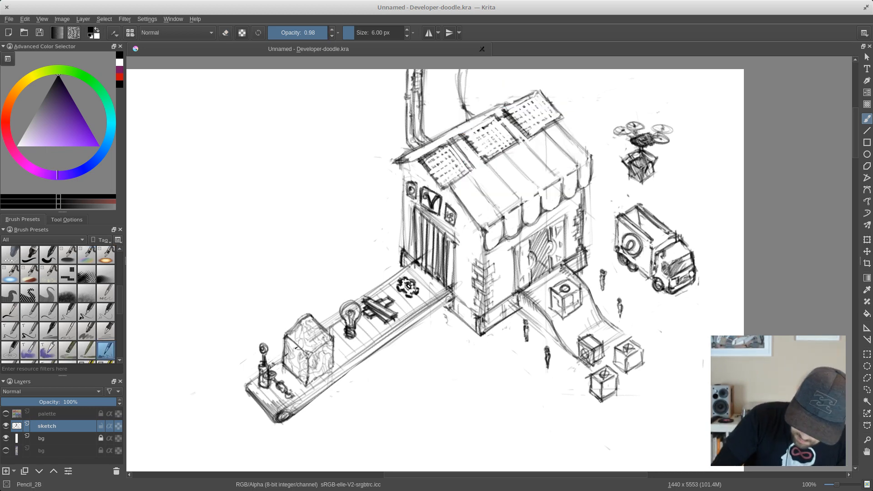
{"action": "left_click_drag", "start_coordinate": [461, 134], "coordinate": [534, 95]}
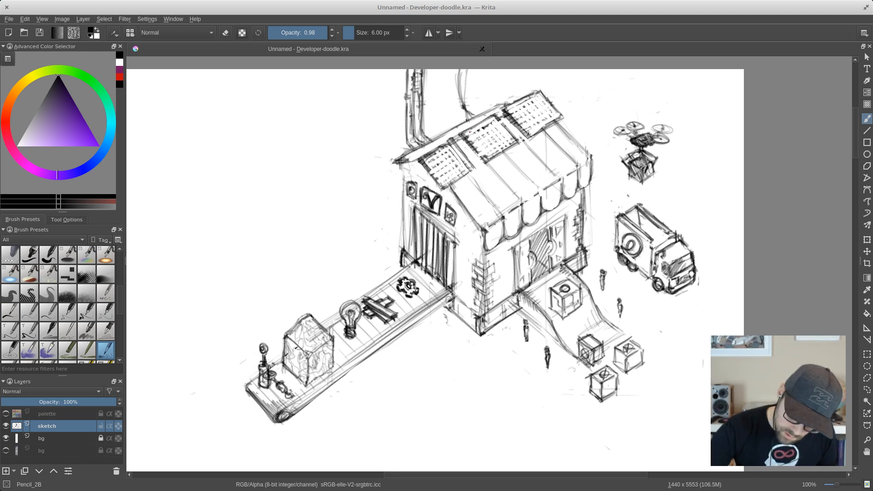
{"action": "left_click_drag", "start_coordinate": [471, 133], "coordinate": [493, 158]}
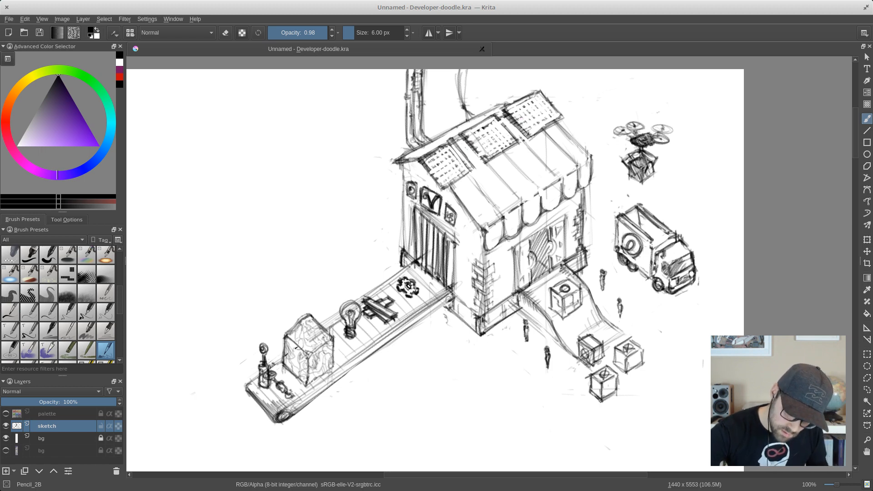
{"action": "left_click_drag", "start_coordinate": [403, 165], "coordinate": [402, 249]}
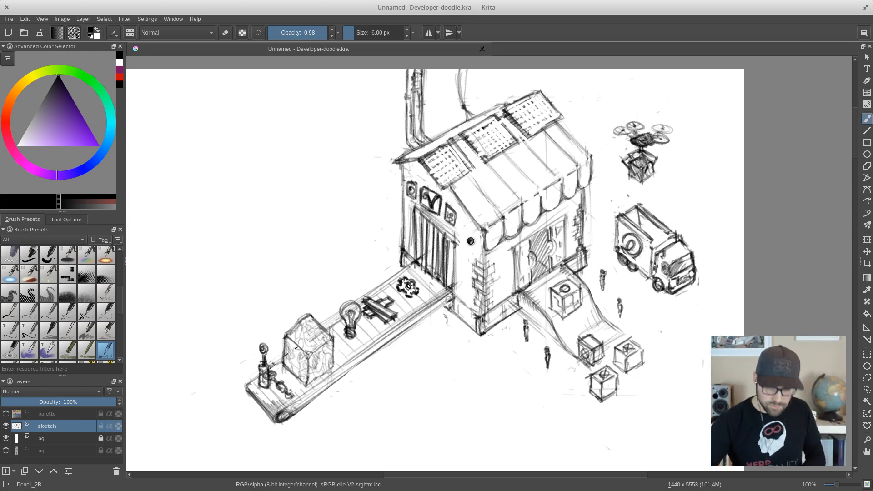
{"action": "key", "text": "ctrl+s"}
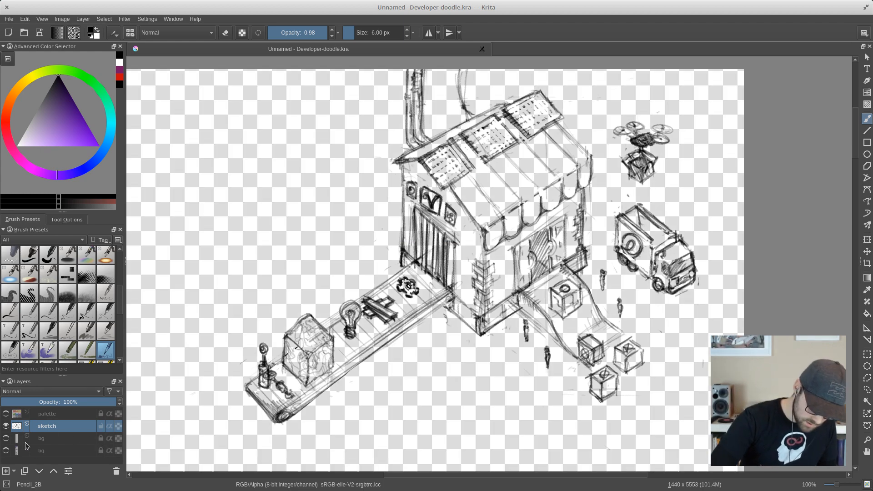
- Hide the white background layer, show the web page mockup layer, and move the sketch sideways clear of the Publish in AppCenter heading
{"action": "left_click", "coordinate": [6, 439]}
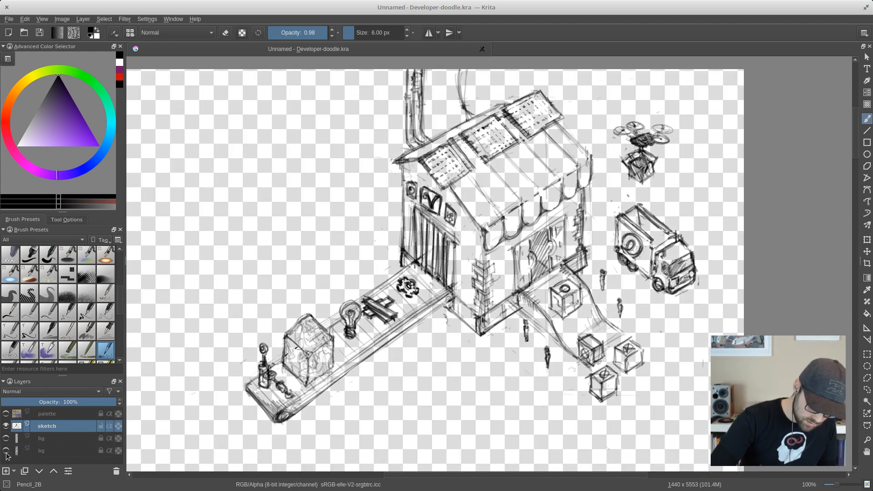
{"action": "left_click", "coordinate": [6, 451]}
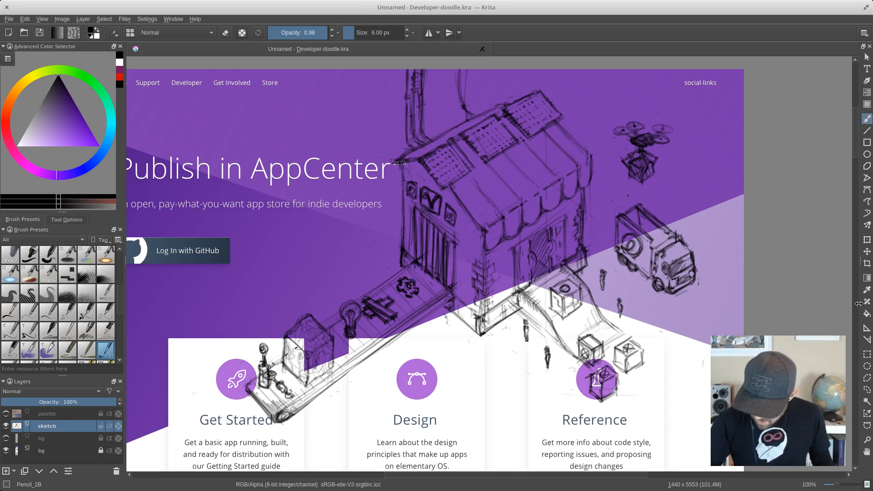
{"action": "left_click", "coordinate": [863, 252]}
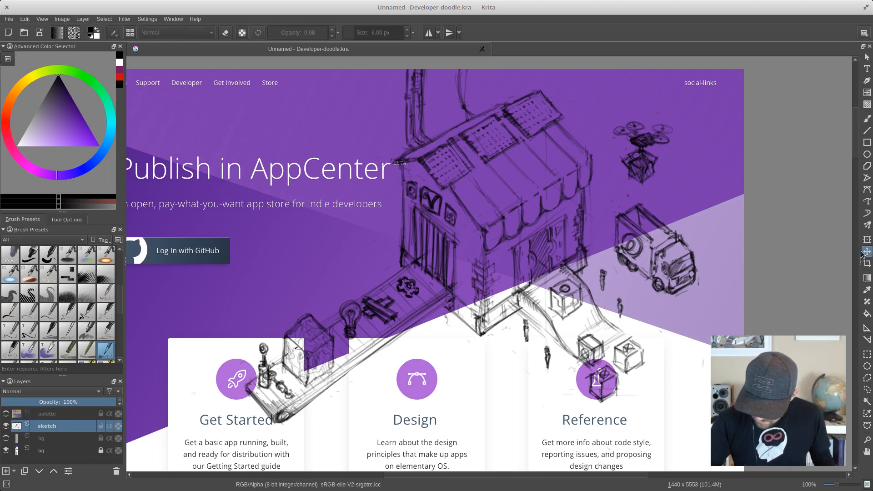
{"action": "mouse_move", "coordinate": [569, 214]}
{"action": "left_mouse_down"}
{"action": "mouse_move", "coordinate": [621, 212]}
{"action": "mouse_move", "coordinate": [561, 243]}
{"action": "mouse_move", "coordinate": [570, 222]}
{"action": "left_mouse_up"}
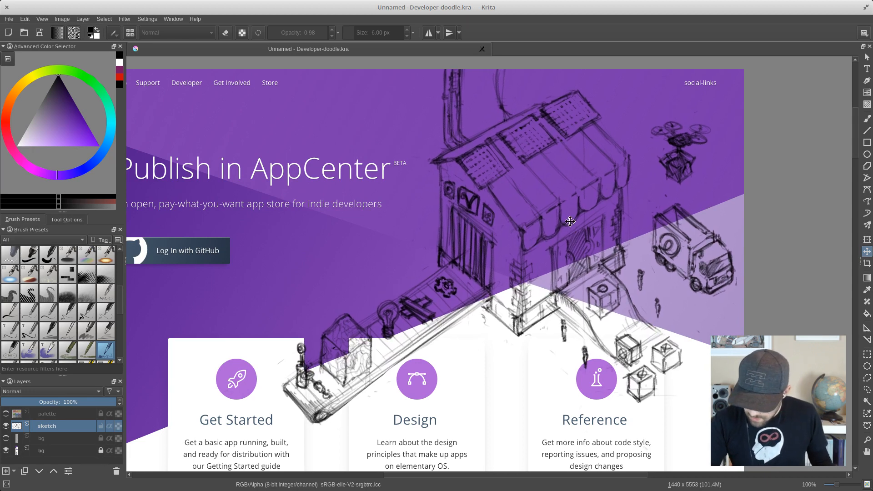
{"action": "left_click", "coordinate": [866, 265]}
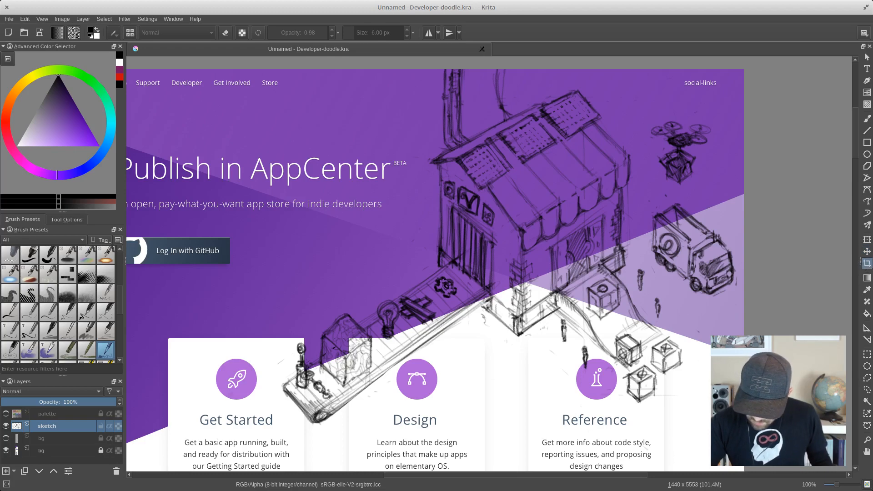
{"action": "left_click_drag", "start_coordinate": [498, 167], "coordinate": [565, 213]}
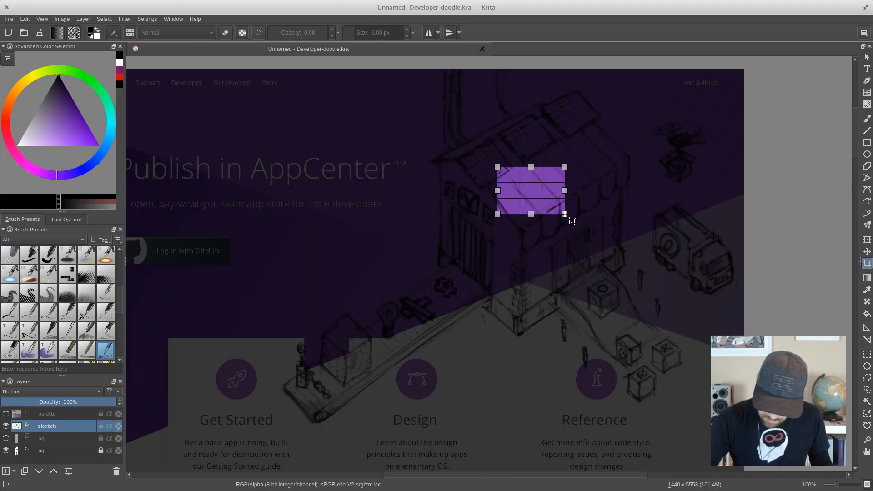
{"action": "key", "text": "ctrl+z"}
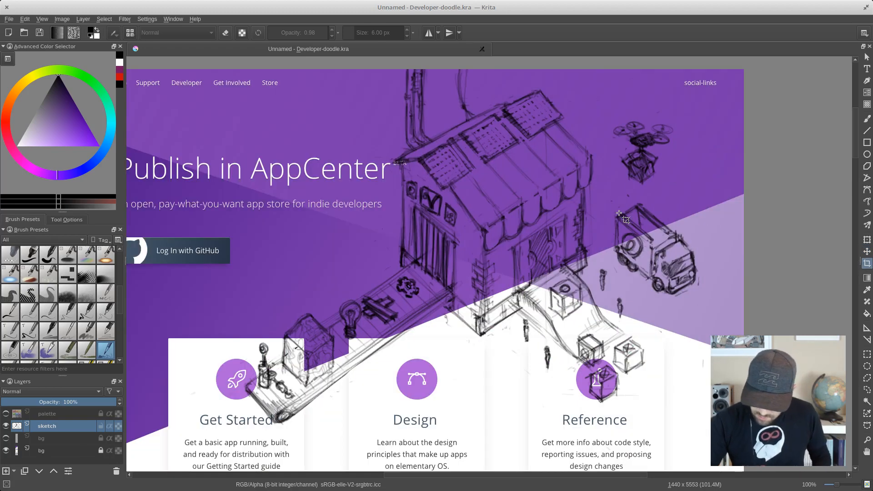
{"action": "key", "text": "ctrl+shift+z"}
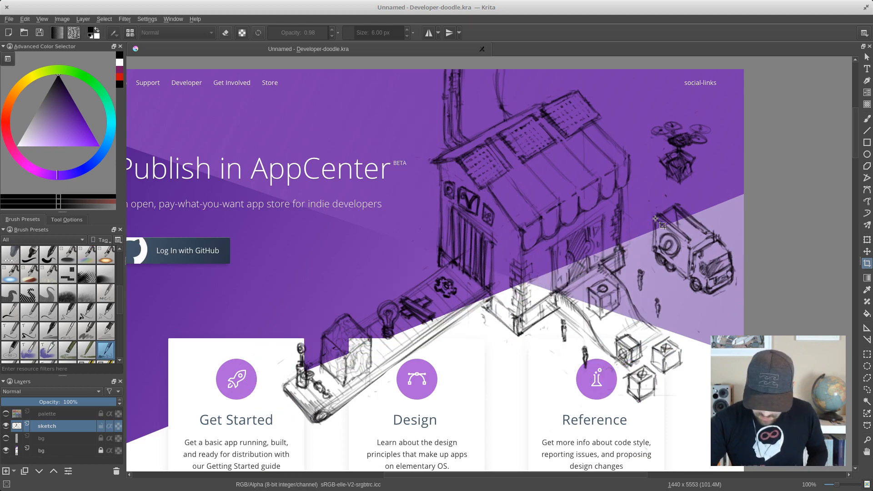
- Scale the sketch layer down with the Transform tool and reposition it over the header area beside the Publish in AppCenter heading
{"action": "left_click", "coordinate": [867, 239]}
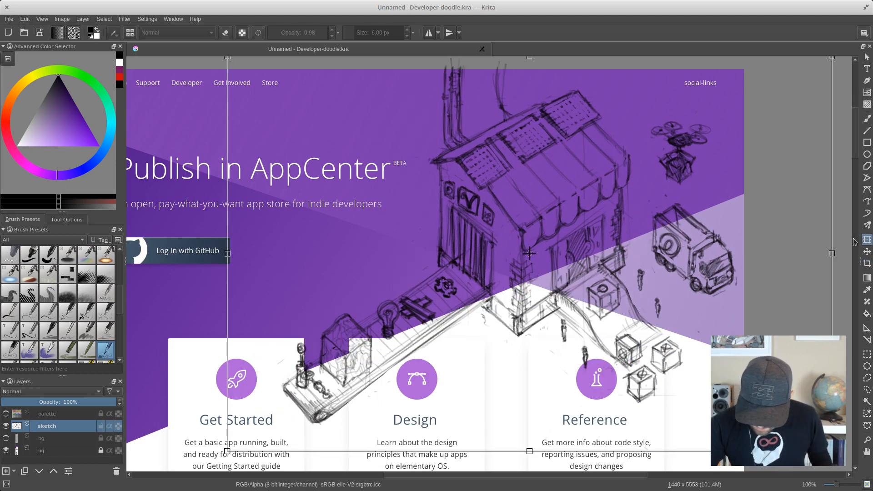
{"action": "left_click_drag", "start_coordinate": [844, 205], "coordinate": [844, 212]}
{"action": "key", "text": "ctrl+z"}
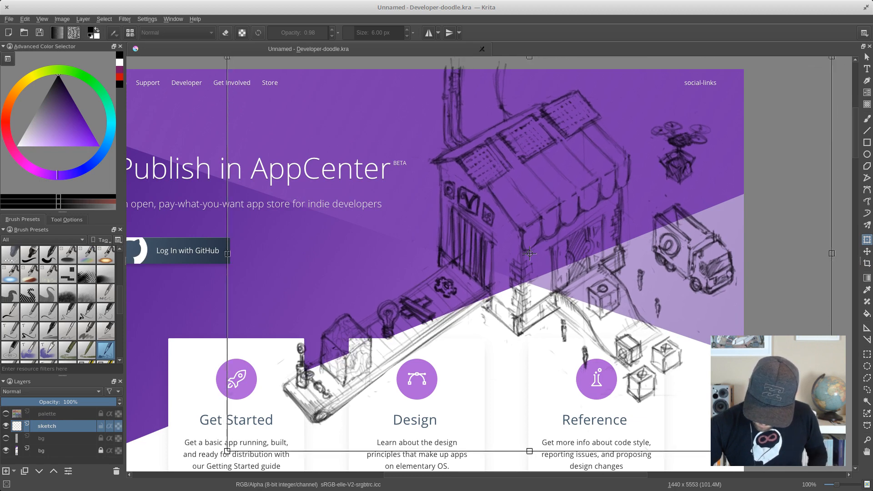
{"action": "mouse_move", "coordinate": [832, 451]}
{"action": "left_mouse_down"}
{"action": "mouse_move", "coordinate": [770, 383]}
{"action": "mouse_move", "coordinate": [743, 374]}
{"action": "left_mouse_up"}
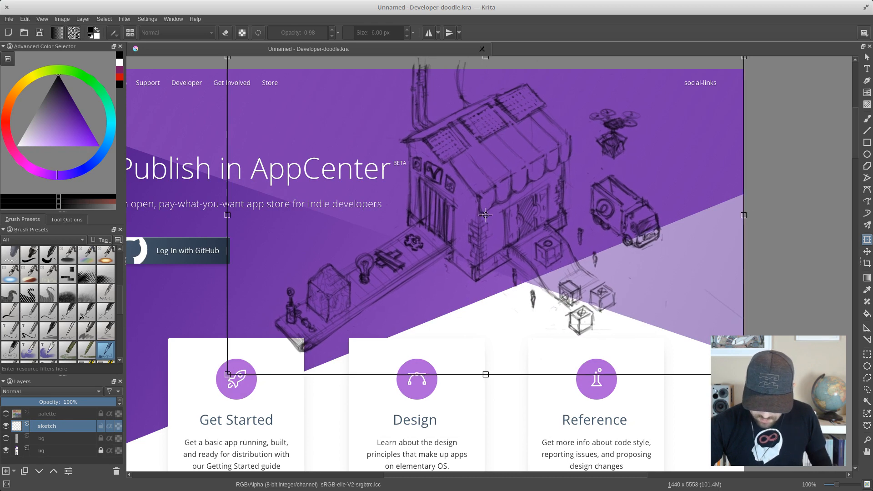
{"action": "left_click_drag", "start_coordinate": [561, 206], "coordinate": [590, 217]}
{"action": "left_click_drag", "start_coordinate": [779, 386], "coordinate": [791, 390]}
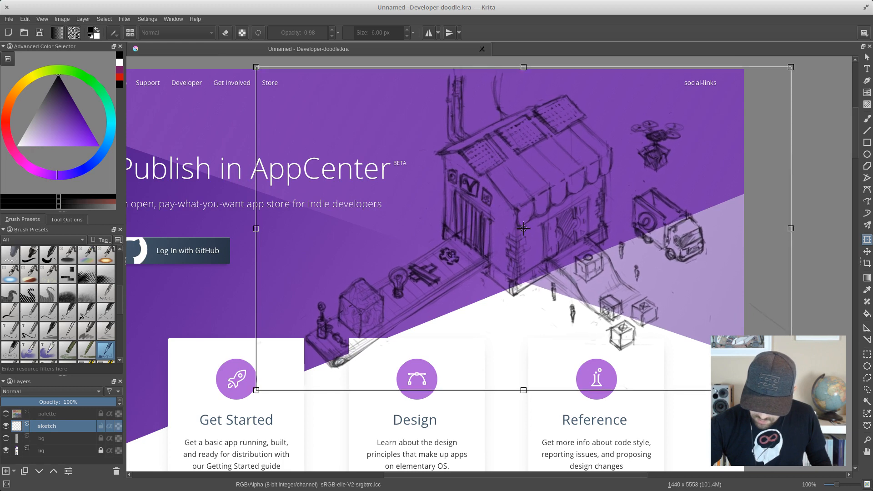
- Shrink the sketch slightly more from its lower-left corner and nudge it a little further away from the heading
{"action": "left_click_drag", "start_coordinate": [256, 390], "coordinate": [259, 391]}
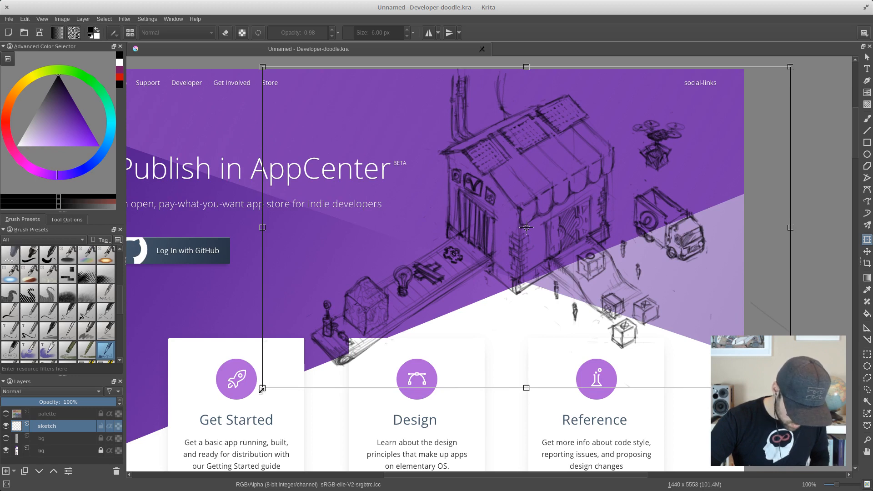
{"action": "left_click_drag", "start_coordinate": [262, 389], "coordinate": [262, 385]}
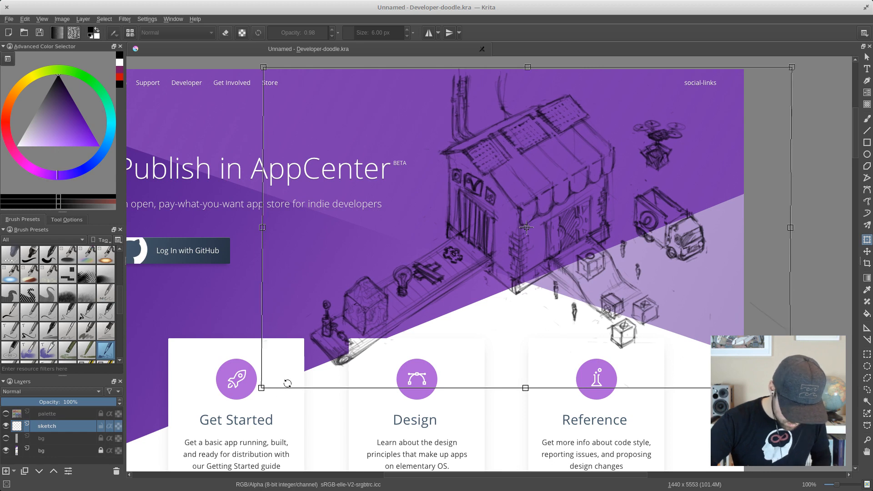
{"action": "key", "text": "ctrl+z"}
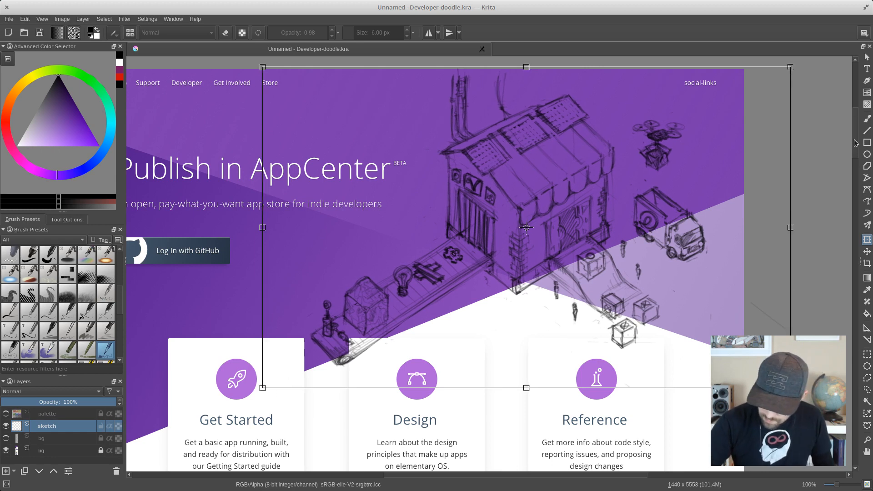
{"action": "left_click", "coordinate": [867, 251]}
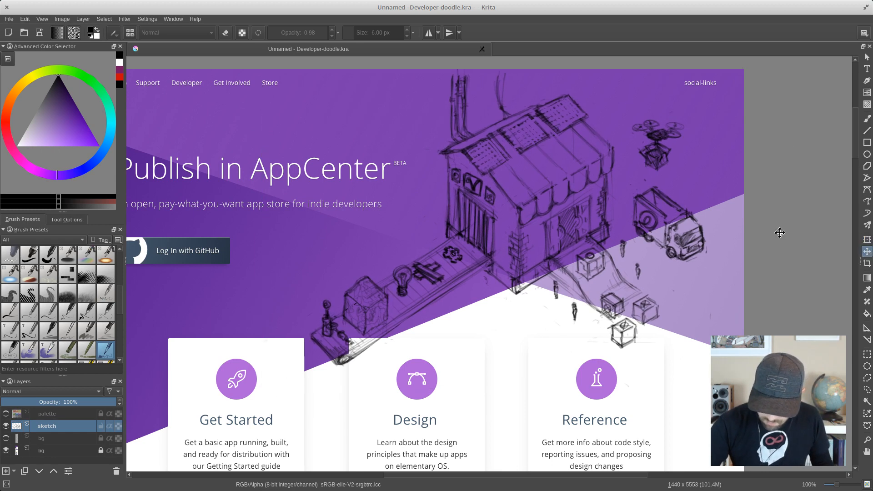
{"action": "left_click_drag", "start_coordinate": [540, 201], "coordinate": [546, 201]}
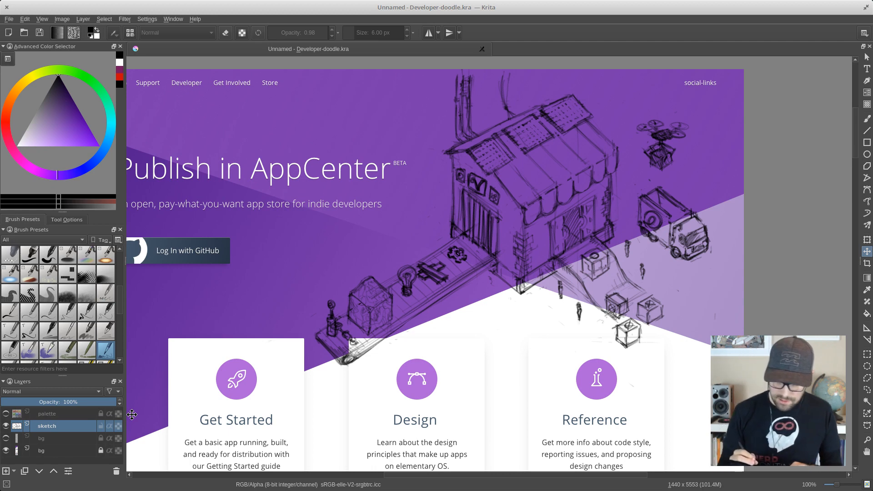
- Add a new paint layer above the sketch layer and name it drawing
{"action": "left_click", "coordinate": [6, 472]}
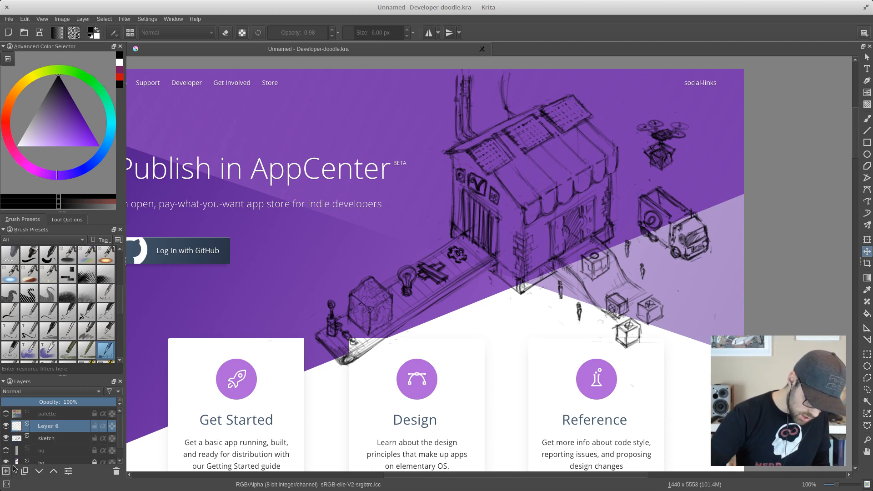
{"action": "double_click", "coordinate": [50, 427]}
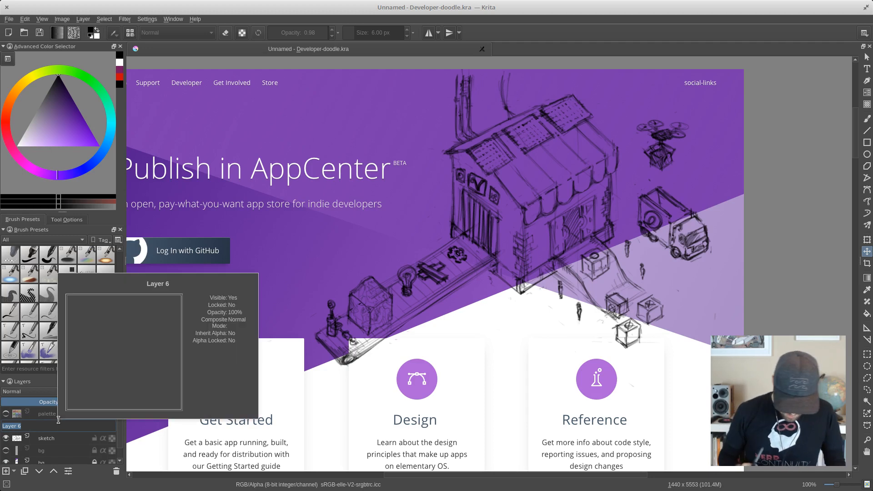
{"action": "type", "text": "draw"}
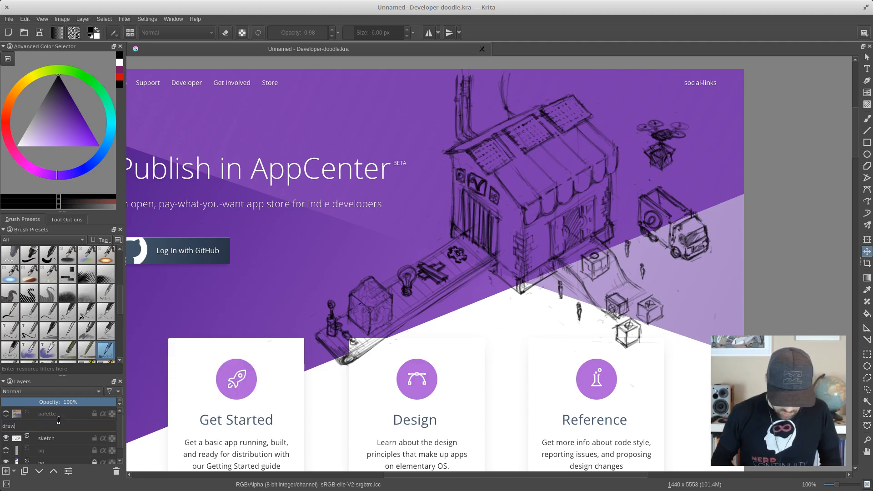
{"action": "type", "text": "ing"}
{"action": "key", "text": "Return"}
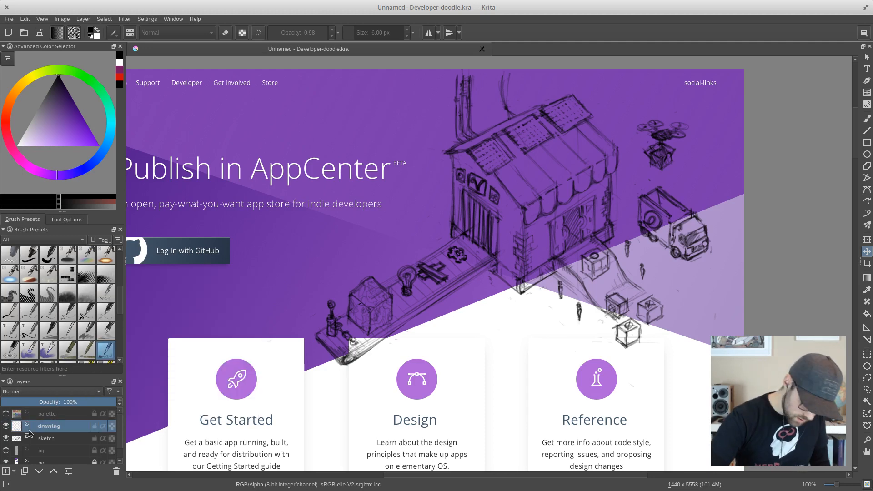
- Hide the web page mockup layer and show the white background layer instead
{"action": "left_click", "coordinate": [6, 462]}
{"action": "left_click", "coordinate": [6, 451]}
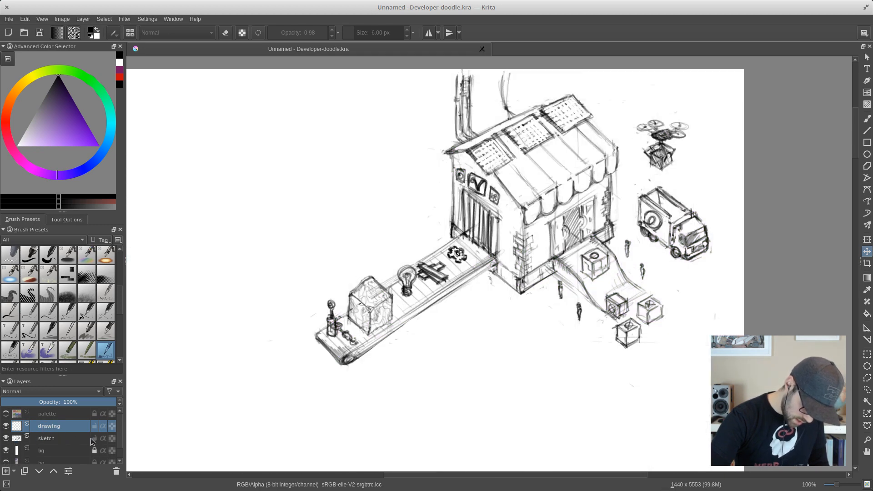
- Fade the sketch layer to 29% opacity and lock it, make the drawing layer active, and save the document
{"action": "left_click", "coordinate": [71, 435]}
{"action": "left_click_drag", "start_coordinate": [105, 402], "coordinate": [36, 402]}
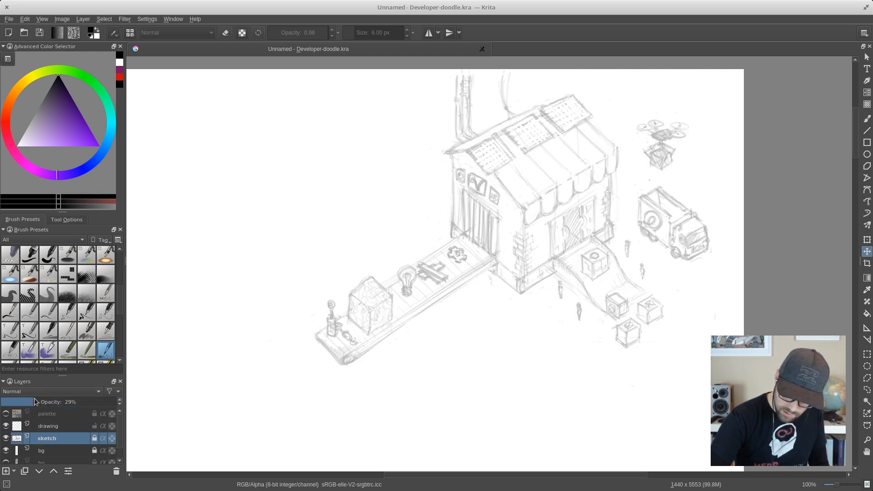
{"action": "left_click", "coordinate": [49, 426]}
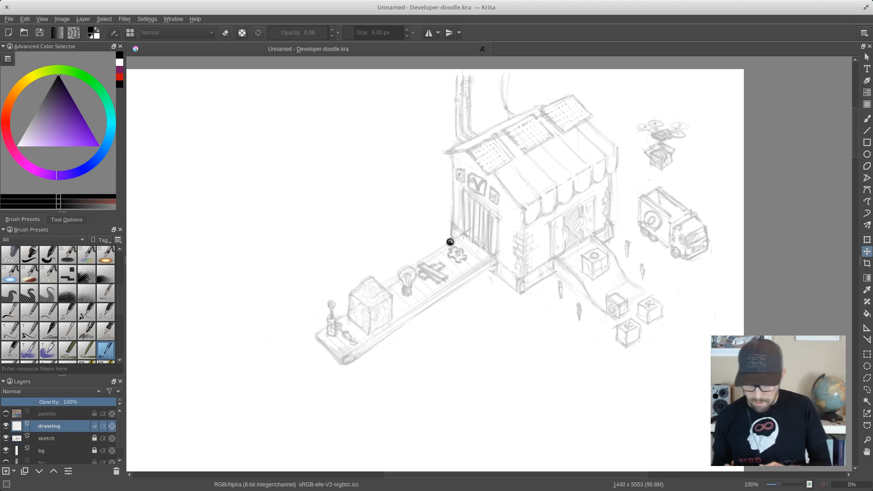
{"action": "key", "text": "ctrl+s"}
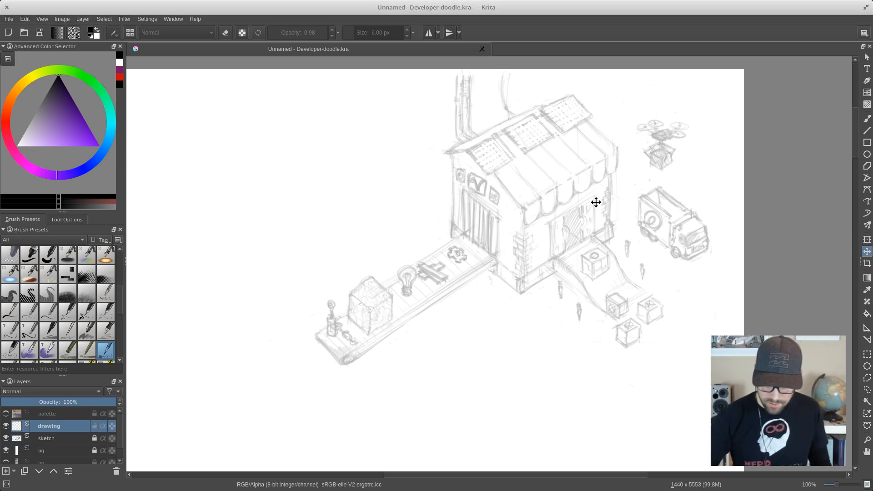
- Trace the shop's front vertical corner edge on the drawing layer with the Pencil_2B brush at 5 px
{"action": "left_click_drag", "start_coordinate": [601, 204], "coordinate": [540, 229]}
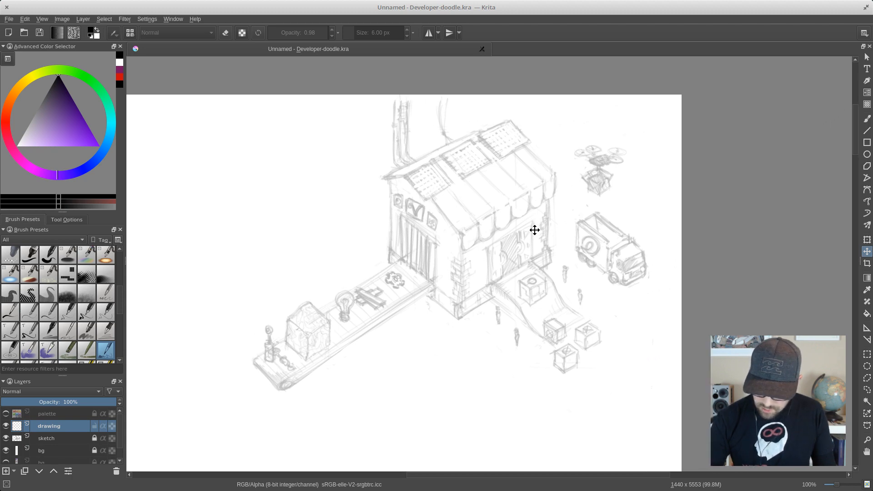
{"action": "right_click", "coordinate": [444, 195]}
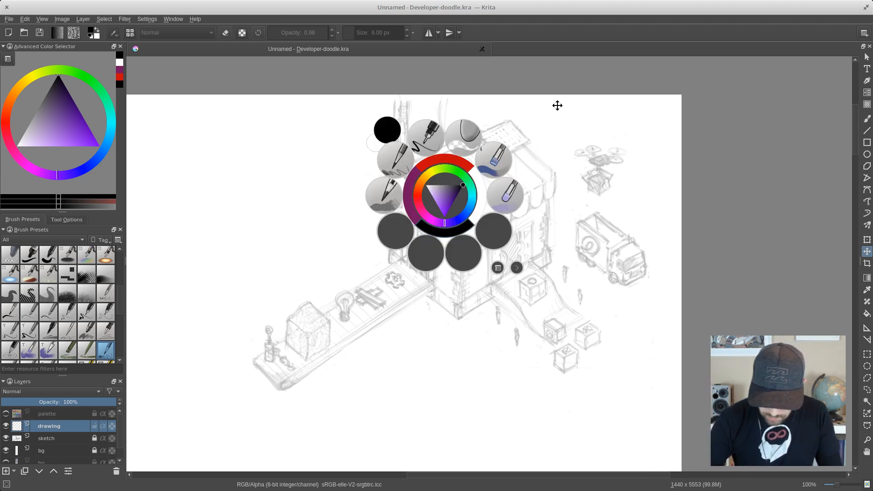
{"action": "left_click", "coordinate": [394, 162]}
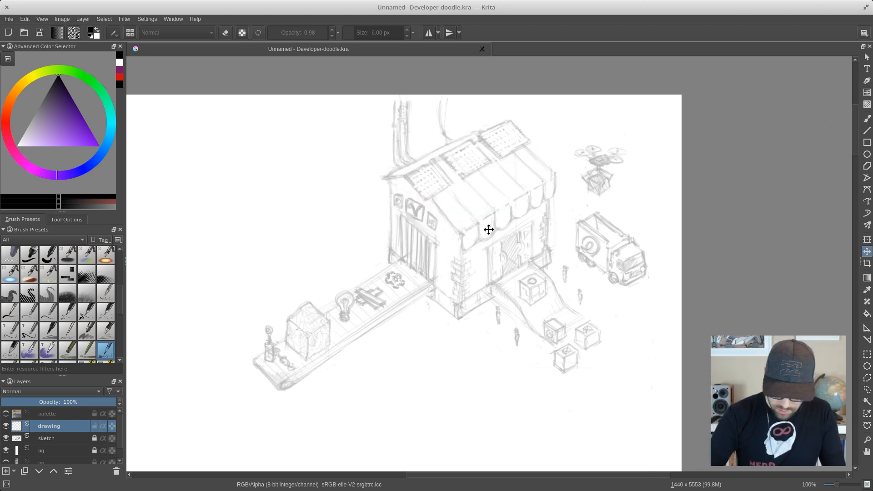
{"action": "scroll", "coordinate": [486, 229], "scroll_direction": "up", "scroll_amount": 2}
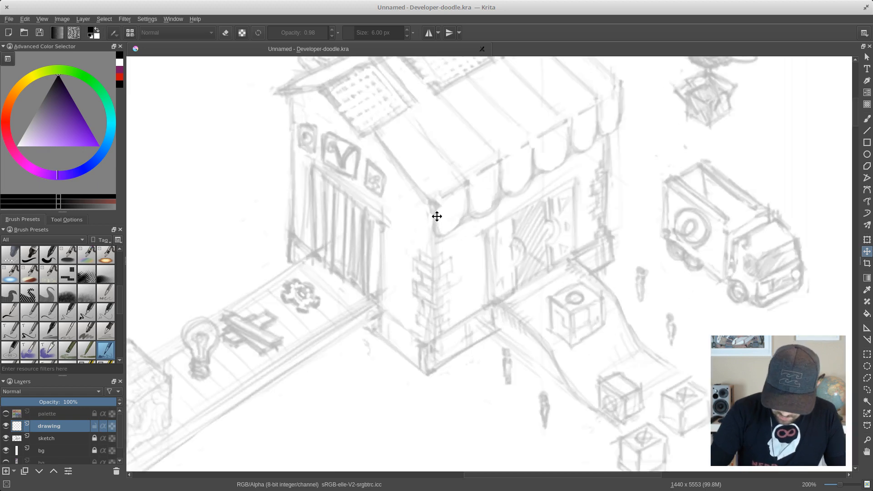
{"action": "key", "text": "b"}
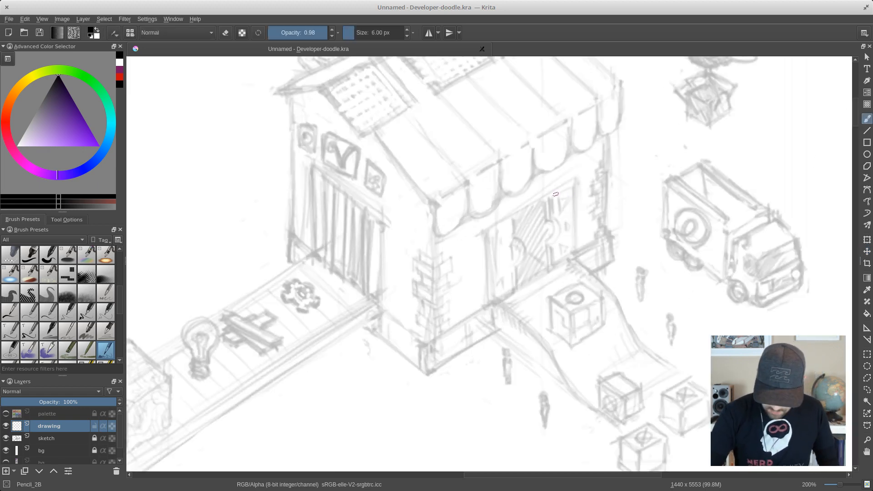
{"action": "right_click", "coordinate": [440, 211]}
{"action": "left_click", "coordinate": [396, 177]}
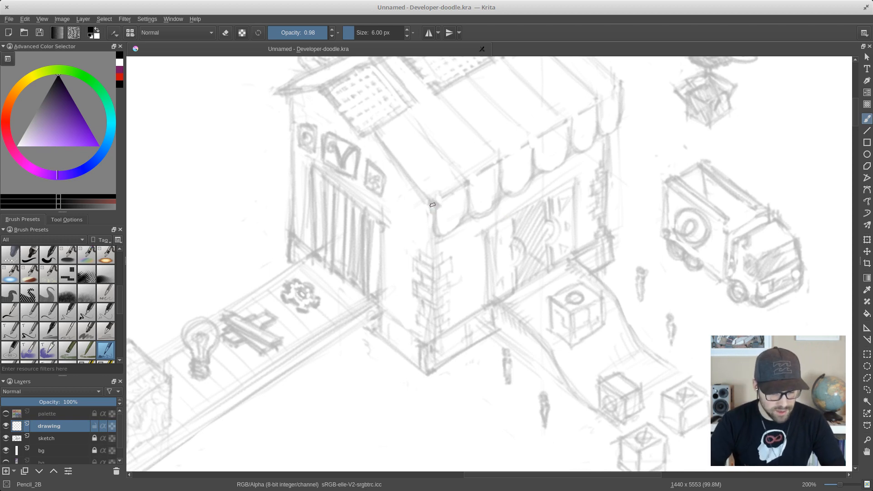
{"action": "key", "text": "bracketleft"}
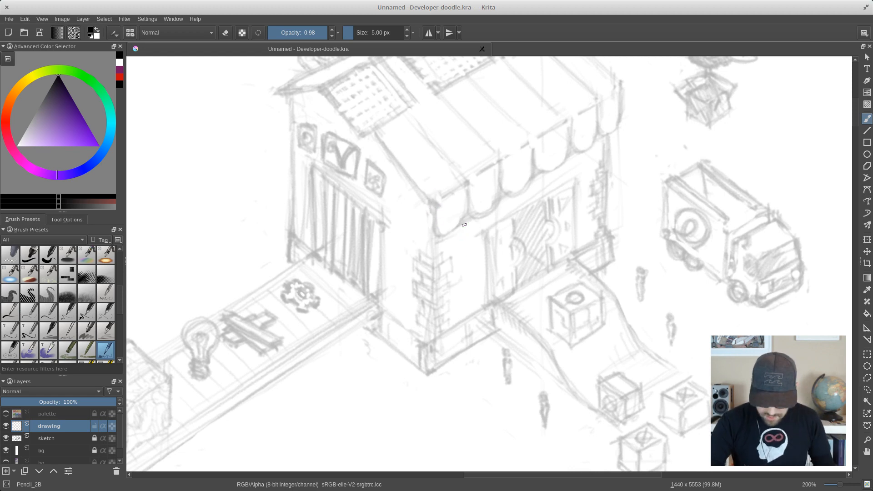
{"action": "left_click_drag", "start_coordinate": [462, 212], "coordinate": [455, 242]}
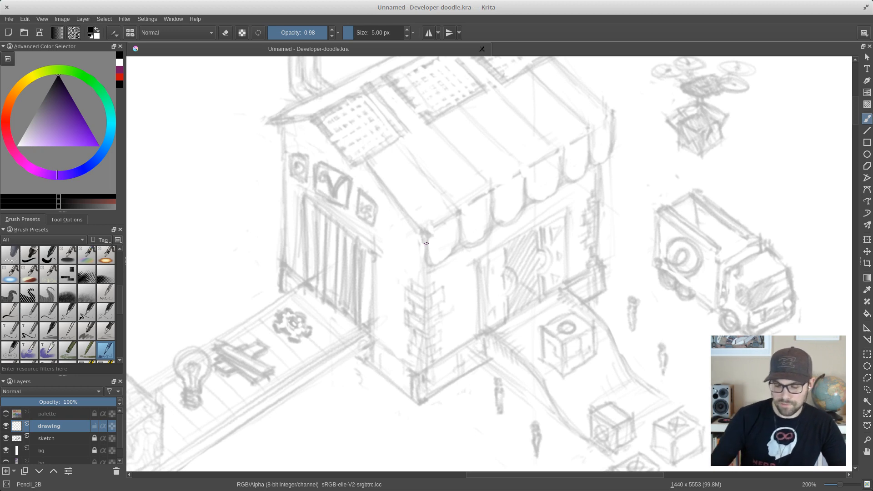
{"action": "left_click_drag", "start_coordinate": [506, 195], "coordinate": [506, 215]}
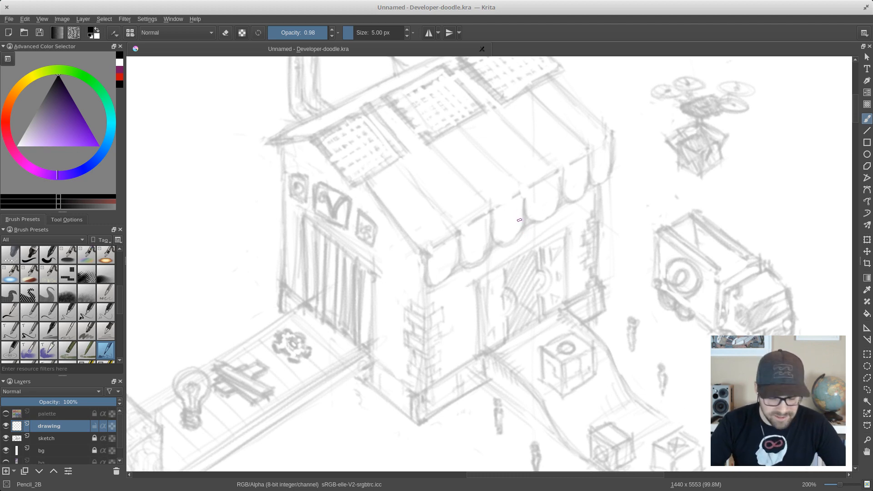
{"action": "left_click_drag", "start_coordinate": [486, 272], "coordinate": [517, 255]}
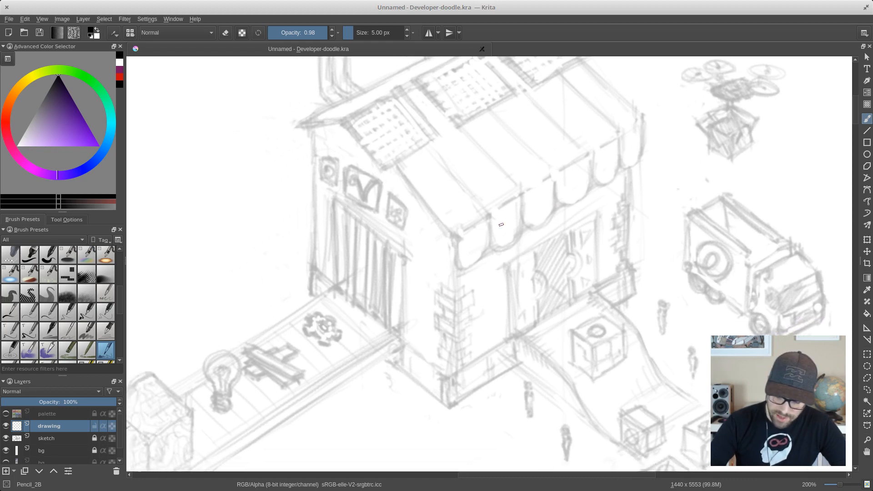
{"action": "left_click_drag", "start_coordinate": [456, 242], "coordinate": [454, 371]}
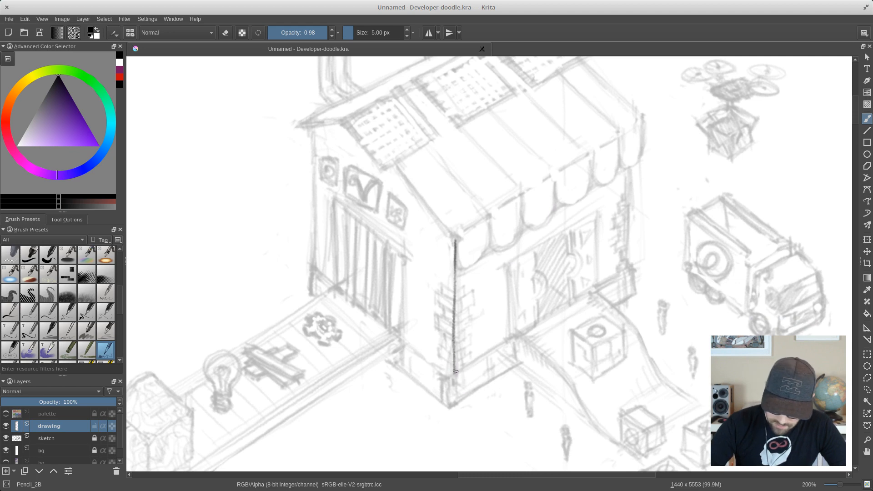
- Save the document and trace the shop's front doorway outline and its near door panel's jagged edge with Pencil_2B at 3 px
{"action": "right_click", "coordinate": [493, 300]}
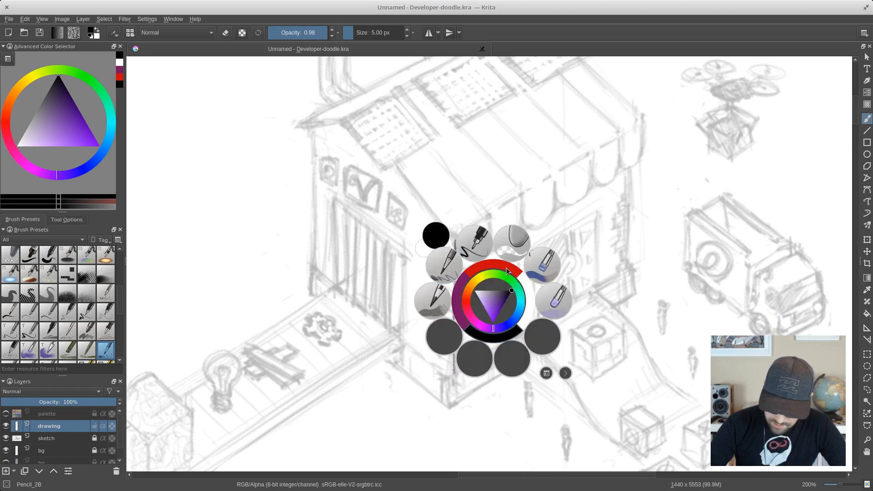
{"action": "left_click", "coordinate": [449, 268]}
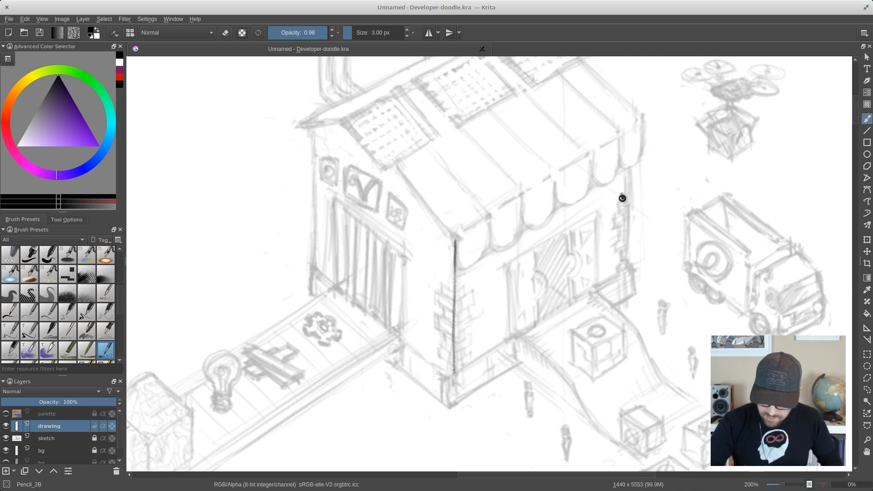
{"action": "key", "text": "ctrl+s"}
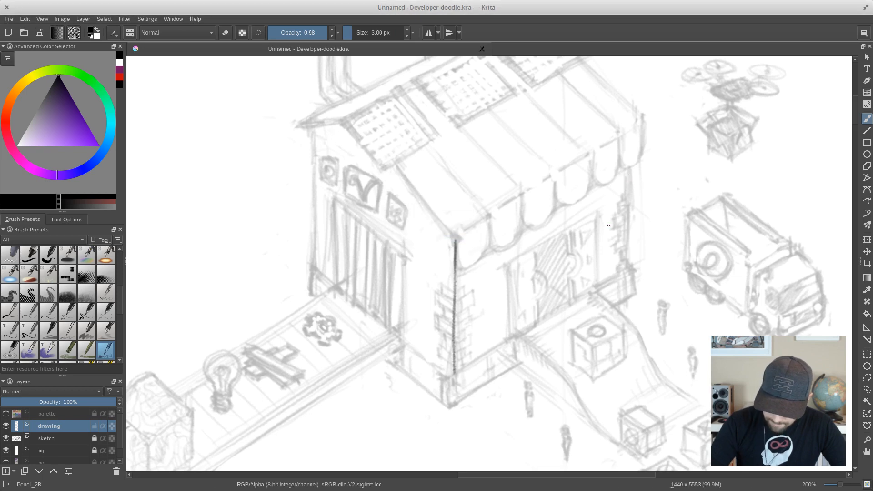
{"action": "mouse_move", "coordinate": [510, 264]}
{"action": "left_mouse_down"}
{"action": "mouse_move", "coordinate": [510, 338]}
{"action": "mouse_move", "coordinate": [511, 263]}
{"action": "left_mouse_up"}
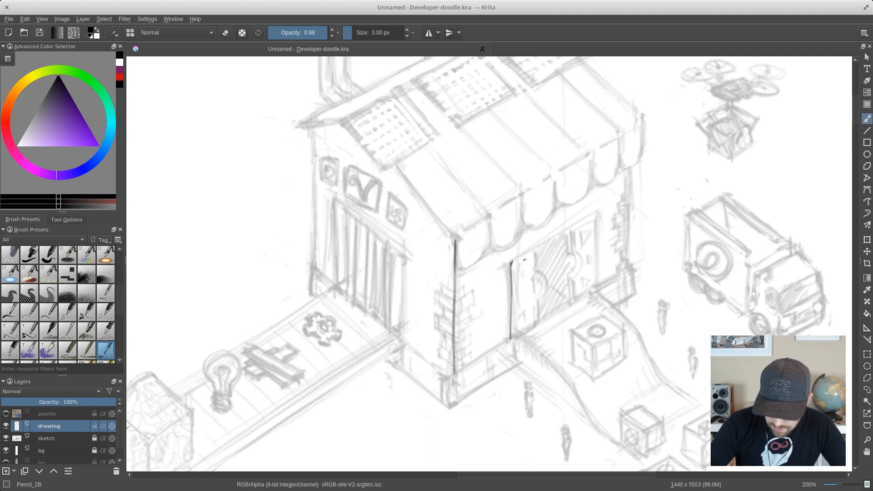
{"action": "left_click_drag", "start_coordinate": [513, 261], "coordinate": [571, 236]}
{"action": "left_click_drag", "start_coordinate": [570, 236], "coordinate": [542, 252]}
{"action": "mouse_move", "coordinate": [574, 226]}
{"action": "left_mouse_down"}
{"action": "mouse_move", "coordinate": [596, 214]}
{"action": "mouse_move", "coordinate": [596, 285]}
{"action": "left_mouse_up"}
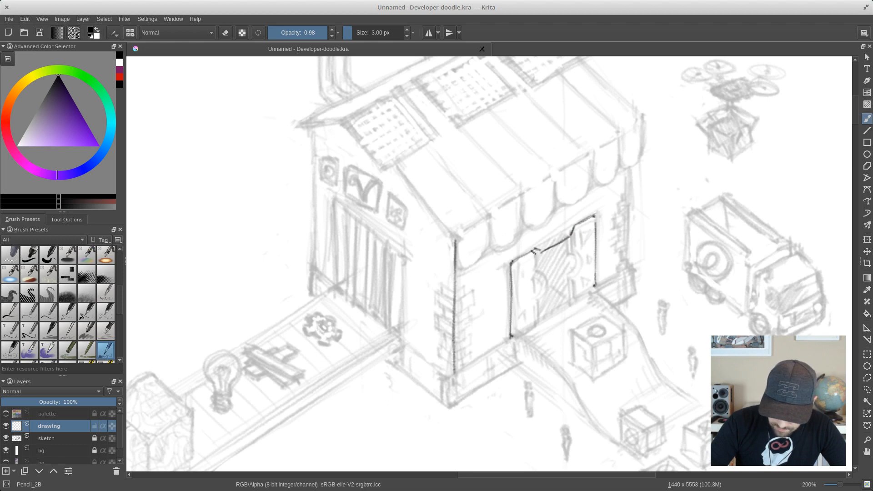
{"action": "left_click_drag", "start_coordinate": [534, 251], "coordinate": [537, 322]}
{"action": "left_click_drag", "start_coordinate": [510, 261], "coordinate": [511, 336]}
- Clean up the near door panel's outer vertical line with Eraser_circle, reducing the brush to 13 px
{"action": "right_click", "coordinate": [534, 294]}
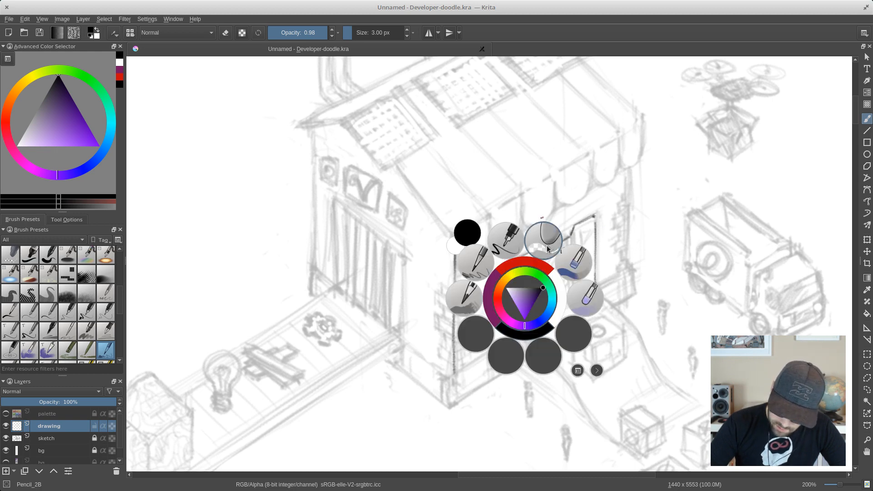
{"action": "left_click", "coordinate": [544, 240]}
{"action": "key", "text": "bracketleft"}
{"action": "key", "text": "bracketleft"}
{"action": "key", "text": "bracketleft"}
{"action": "key", "text": "bracketleft"}
{"action": "key", "text": "bracketleft"}
{"action": "key", "text": "bracketleft"}
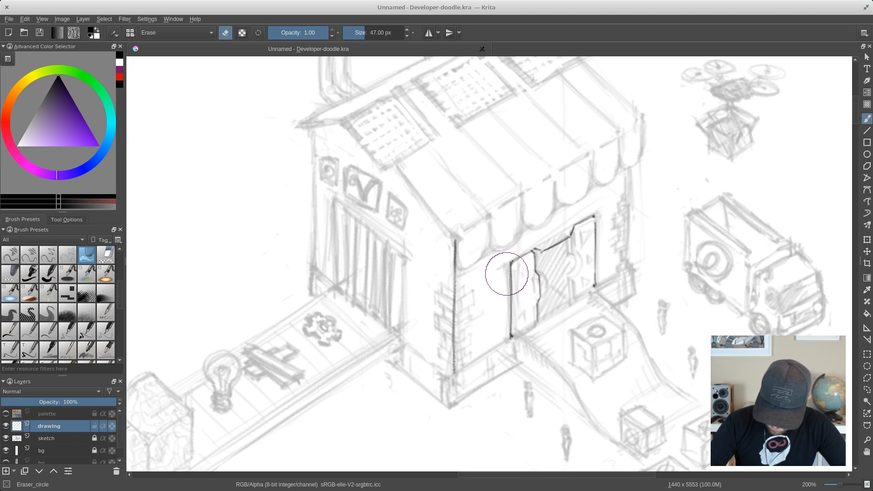
{"action": "mouse_move", "coordinate": [510, 272]}
{"action": "left_mouse_down"}
{"action": "mouse_move", "coordinate": [509, 259]}
{"action": "mouse_move", "coordinate": [509, 341]}
{"action": "left_mouse_up"}
{"action": "key", "text": "bracketleft"}
- Retrace the near door panel's outer vertical edge and bottom edge with Pencil_2B at 4 px
{"action": "right_click", "coordinate": [514, 250]}
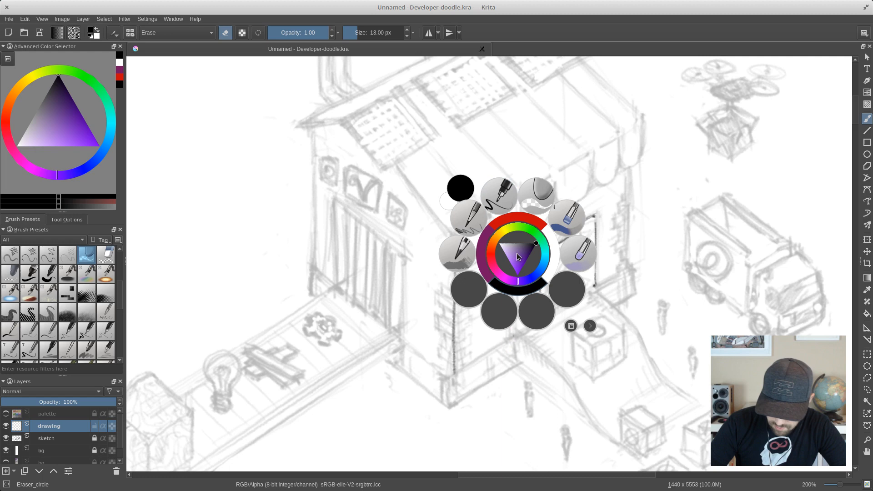
{"action": "left_click", "coordinate": [484, 224]}
{"action": "left_click_drag", "start_coordinate": [511, 265], "coordinate": [512, 299]}
{"action": "mouse_move", "coordinate": [511, 262]}
{"action": "left_mouse_down"}
{"action": "mouse_move", "coordinate": [513, 339]}
{"action": "mouse_move", "coordinate": [520, 333]}
{"action": "mouse_move", "coordinate": [512, 339]}
{"action": "mouse_move", "coordinate": [536, 325]}
{"action": "mouse_move", "coordinate": [540, 296]}
{"action": "left_mouse_up"}
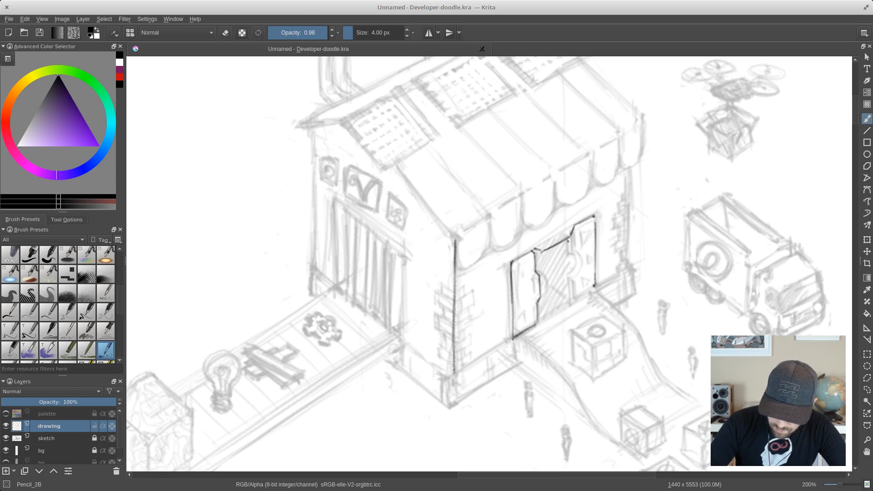
- Trace the far door panel's jagged edge with its thickness, its bottom edge, and first inner detail lines at 4 px
{"action": "mouse_move", "coordinate": [568, 240]}
{"action": "left_mouse_down"}
{"action": "mouse_move", "coordinate": [572, 300]}
{"action": "mouse_move", "coordinate": [594, 287]}
{"action": "left_mouse_up"}
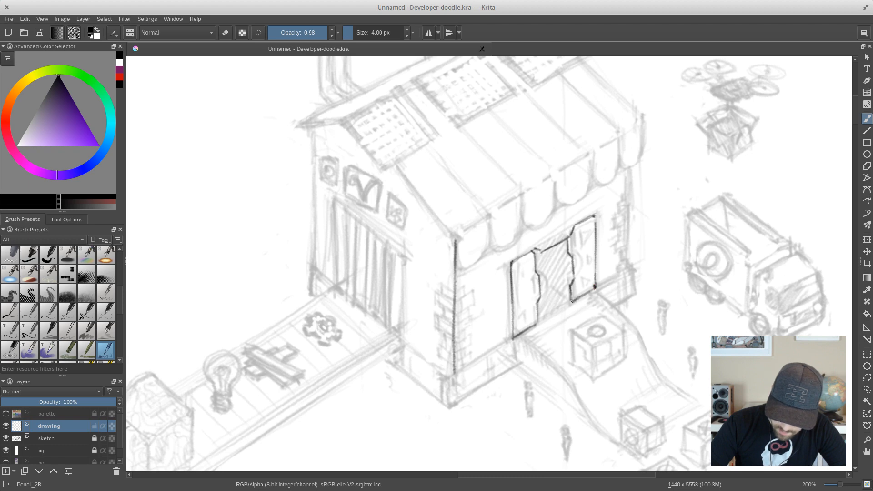
{"action": "mouse_move", "coordinate": [566, 284]}
{"action": "left_mouse_down"}
{"action": "mouse_move", "coordinate": [574, 278]}
{"action": "mouse_move", "coordinate": [565, 241]}
{"action": "mouse_move", "coordinate": [565, 253]}
{"action": "left_mouse_up"}
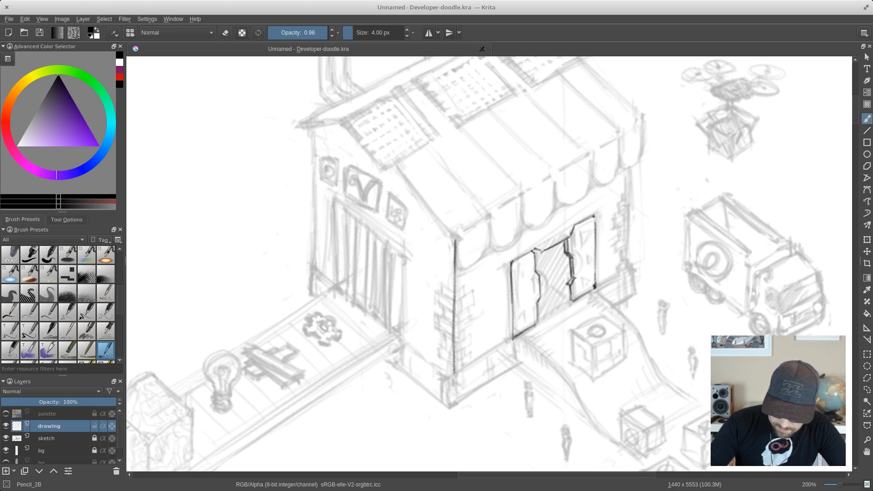
{"action": "left_click_drag", "start_coordinate": [565, 289], "coordinate": [569, 300]}
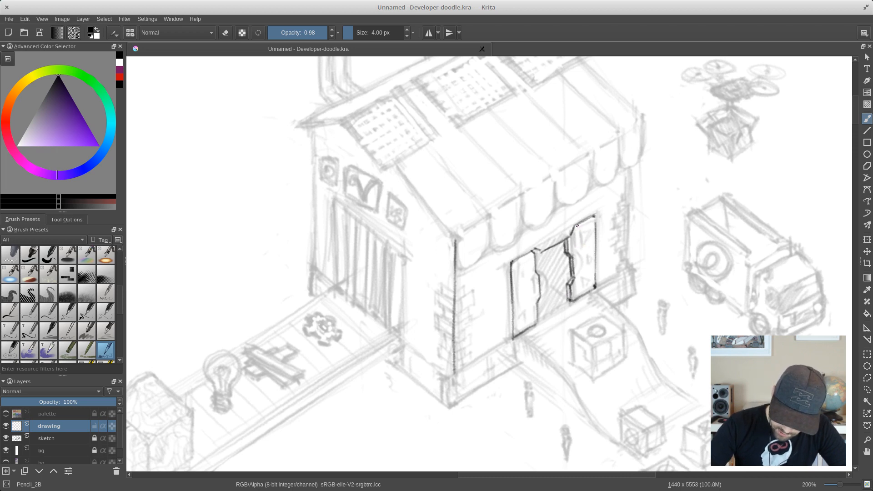
{"action": "mouse_move", "coordinate": [585, 233]}
{"action": "left_mouse_down"}
{"action": "mouse_move", "coordinate": [593, 227]}
{"action": "mouse_move", "coordinate": [595, 233]}
{"action": "mouse_move", "coordinate": [590, 228]}
{"action": "left_mouse_up"}
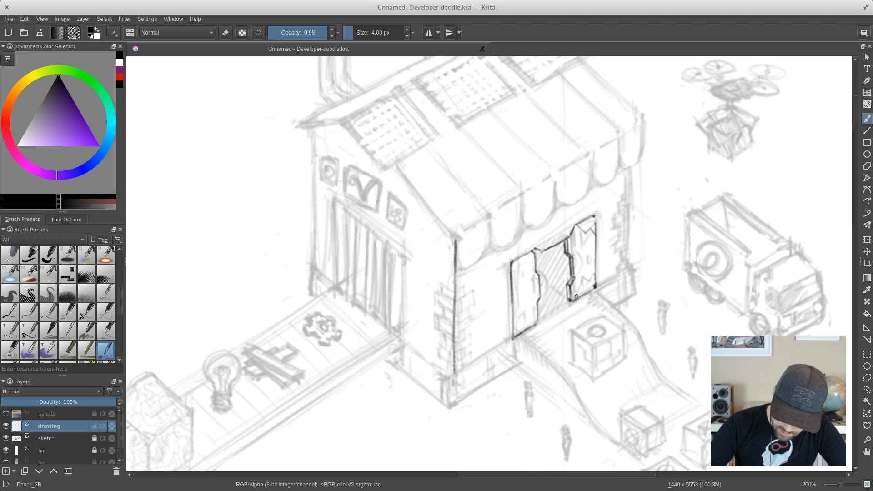
- Erase the upper inner detail lines of the far door panel with Eraser_circle at 8 px
{"action": "right_click", "coordinate": [592, 235]}
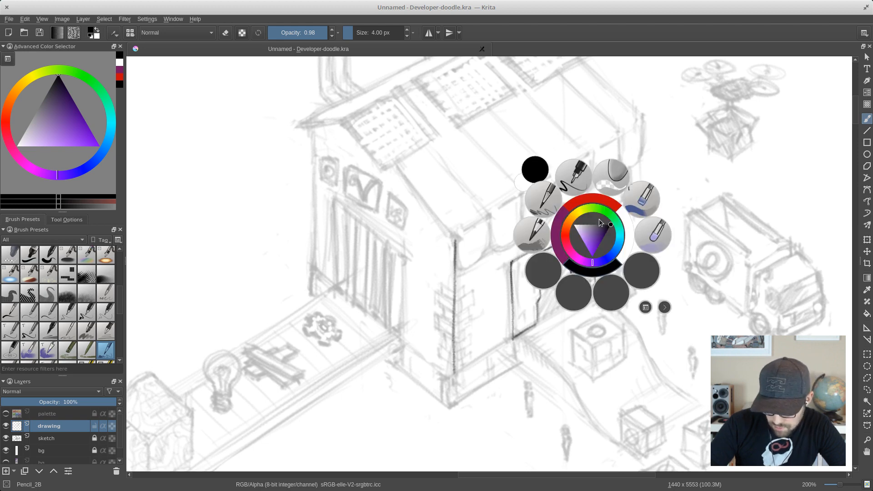
{"action": "left_click", "coordinate": [609, 178]}
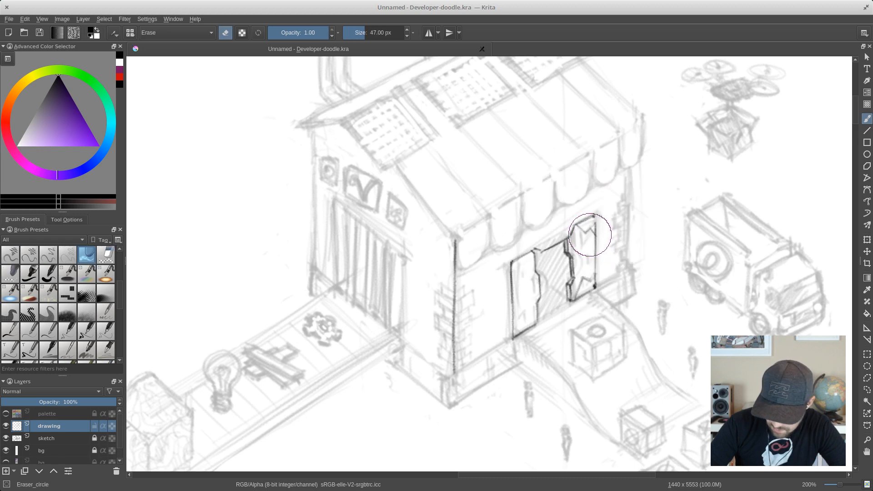
{"action": "key", "text": "bracketleft"}
{"action": "key", "text": "bracketleft"}
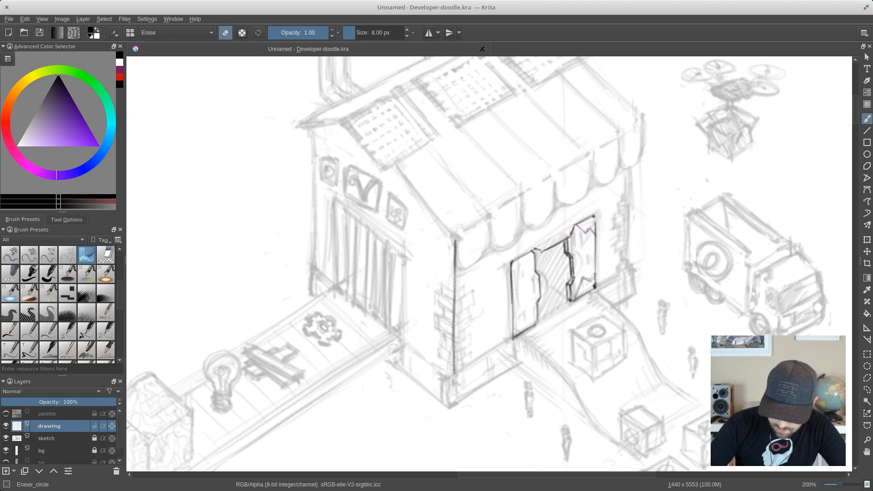
- Redraw the far door panel's upper notch and middle inner detail lines with Pencil_2B at 3 px
{"action": "right_click", "coordinate": [580, 255]}
{"action": "left_click", "coordinate": [547, 220]}
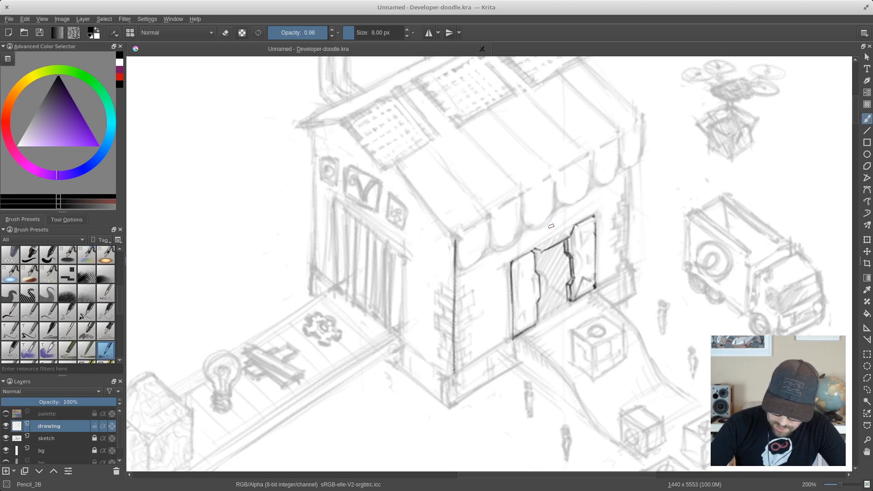
{"action": "key", "text": "bracketleft"}
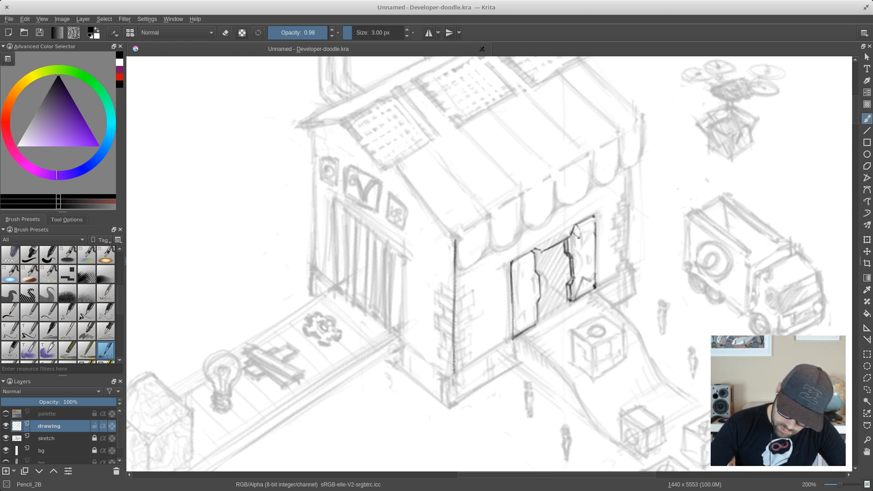
{"action": "left_click_drag", "start_coordinate": [578, 237], "coordinate": [589, 226]}
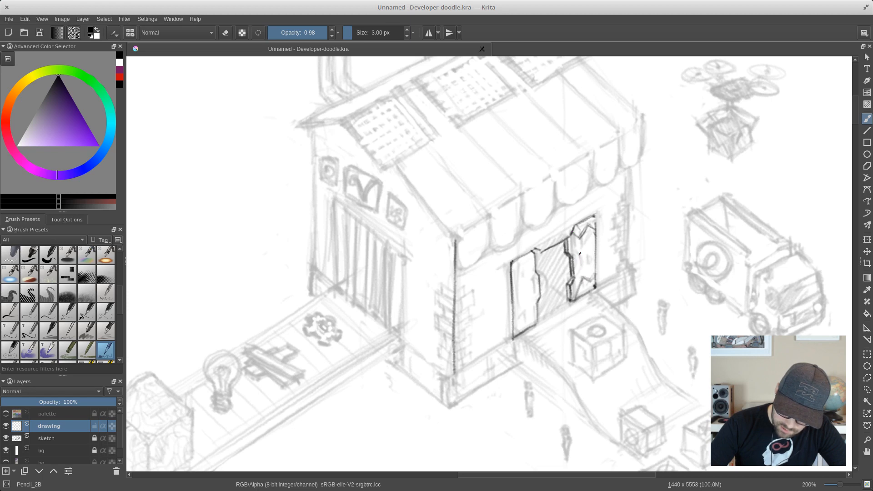
{"action": "left_click_drag", "start_coordinate": [581, 253], "coordinate": [581, 270]}
{"action": "mouse_move", "coordinate": [581, 268]}
{"action": "left_mouse_down"}
{"action": "mouse_move", "coordinate": [590, 273]}
{"action": "mouse_move", "coordinate": [589, 242]}
{"action": "left_mouse_up"}
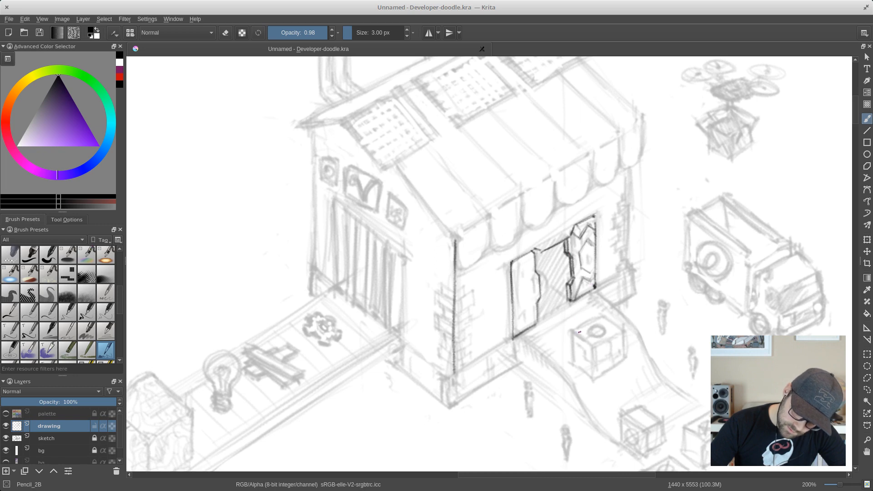
- Clean up the far door panel's inner detail lines with Eraser_circle at 6 px, then 5 px
{"action": "right_click", "coordinate": [590, 230]}
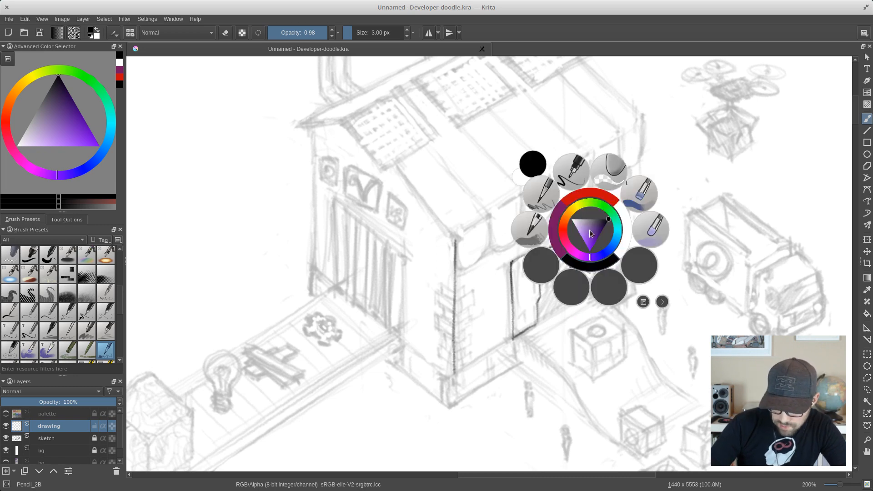
{"action": "left_click", "coordinate": [632, 189]}
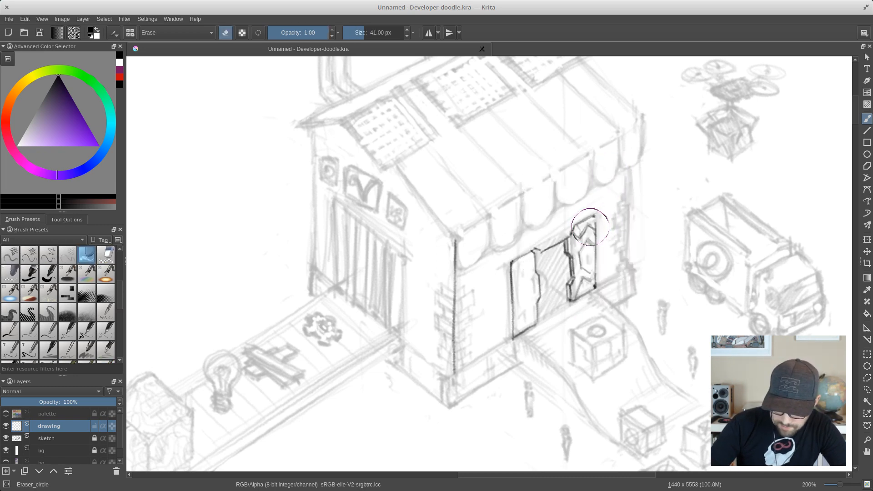
{"action": "key", "text": "bracketleft"}
{"action": "key", "text": "bracketleft"}
{"action": "key", "text": "bracketleft"}
{"action": "key", "text": "bracketleft"}
{"action": "key", "text": "bracketleft"}
{"action": "key", "text": "bracketleft"}
{"action": "key", "text": "bracketleft"}
{"action": "key", "text": "bracketleft"}
{"action": "key", "text": "bracketleft"}
{"action": "key", "text": "bracketleft"}
{"action": "key", "text": "bracketleft"}
{"action": "key", "text": "bracketleft"}
{"action": "key", "text": "bracketleft"}
{"action": "key", "text": "bracketleft"}
{"action": "key", "text": "bracketleft"}
{"action": "key", "text": "bracketleft"}
{"action": "key", "text": "bracketleft"}
{"action": "key", "text": "bracketleft"}
{"action": "key", "text": "bracketleft"}
{"action": "key", "text": "bracketleft"}
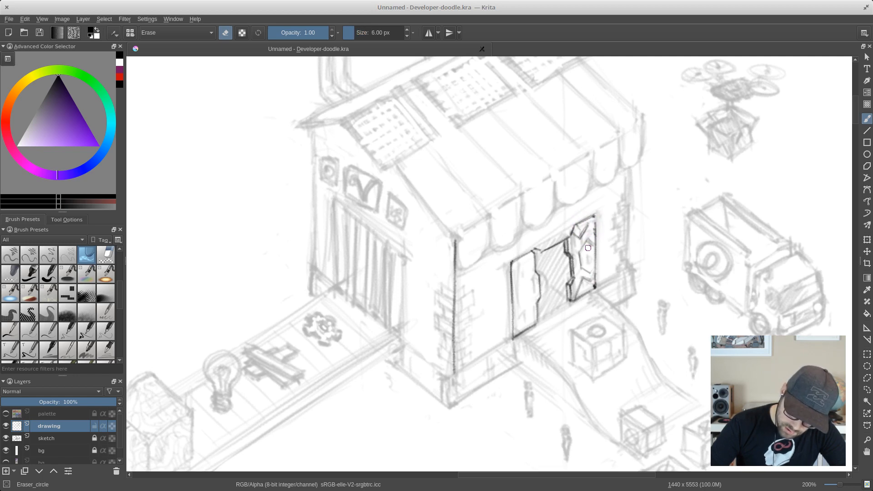
{"action": "left_click_drag", "start_coordinate": [588, 247], "coordinate": [591, 238]}
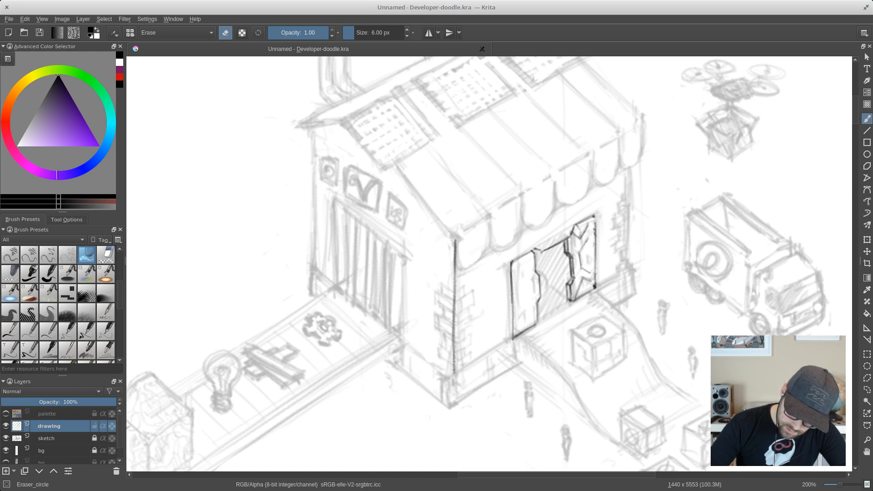
{"action": "key", "text": "bracketleft"}
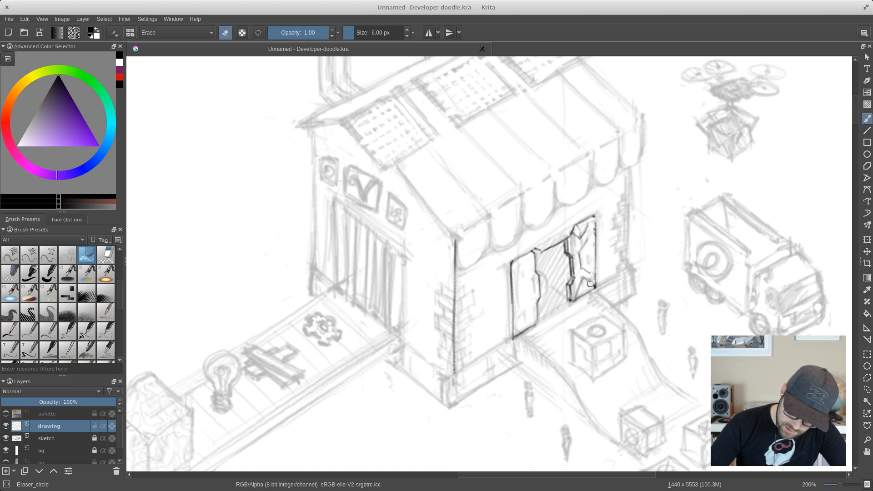
- Retrace the far door panel's inner detail lines with Pencil_2B at 3 px
{"action": "right_click", "coordinate": [591, 250]}
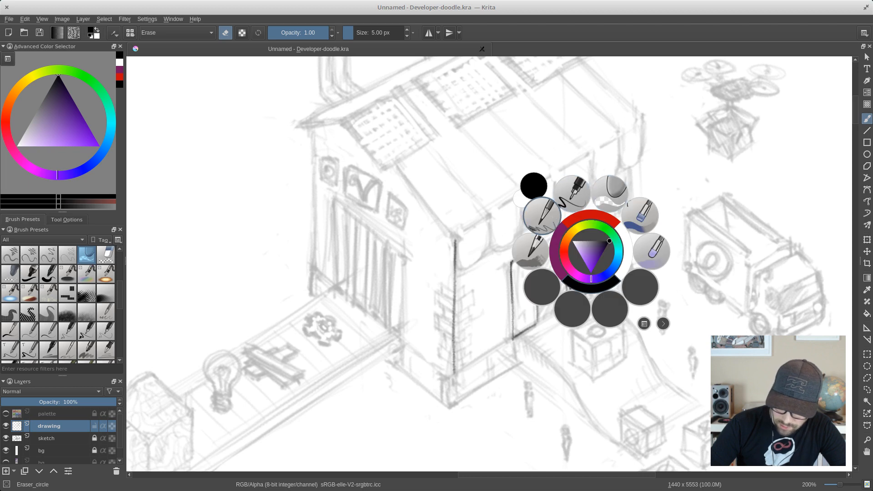
{"action": "left_click", "coordinate": [542, 216]}
{"action": "mouse_move", "coordinate": [582, 267]}
{"action": "left_mouse_down"}
{"action": "mouse_move", "coordinate": [591, 274]}
{"action": "mouse_move", "coordinate": [581, 241]}
{"action": "mouse_move", "coordinate": [595, 228]}
{"action": "left_mouse_up"}
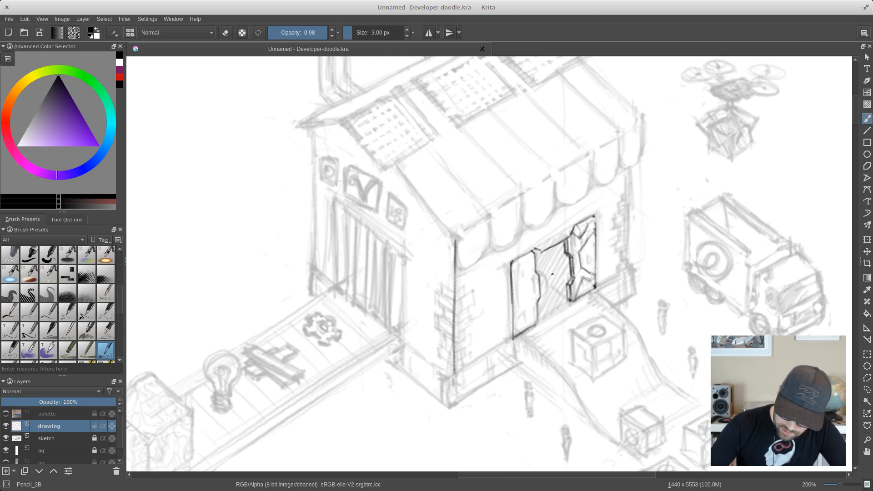
- Draw the near door panel's inner detail lines and touch up the doorway's top edge beside it at 3 px
{"action": "mouse_move", "coordinate": [528, 278]}
{"action": "left_mouse_down"}
{"action": "mouse_move", "coordinate": [536, 295]}
{"action": "mouse_move", "coordinate": [566, 278]}
{"action": "mouse_move", "coordinate": [528, 287]}
{"action": "mouse_move", "coordinate": [514, 327]}
{"action": "mouse_move", "coordinate": [528, 300]}
{"action": "mouse_move", "coordinate": [525, 270]}
{"action": "left_mouse_up"}
{"action": "mouse_move", "coordinate": [527, 312]}
{"action": "left_mouse_down"}
{"action": "mouse_move", "coordinate": [516, 334]}
{"action": "mouse_move", "coordinate": [537, 316]}
{"action": "mouse_move", "coordinate": [517, 334]}
{"action": "mouse_move", "coordinate": [519, 320]}
{"action": "left_mouse_up"}
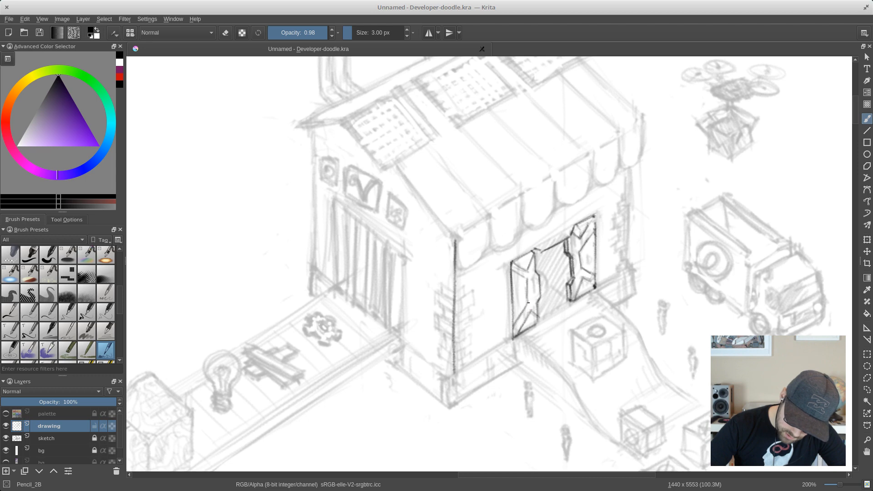
{"action": "left_click_drag", "start_coordinate": [527, 278], "coordinate": [527, 297]}
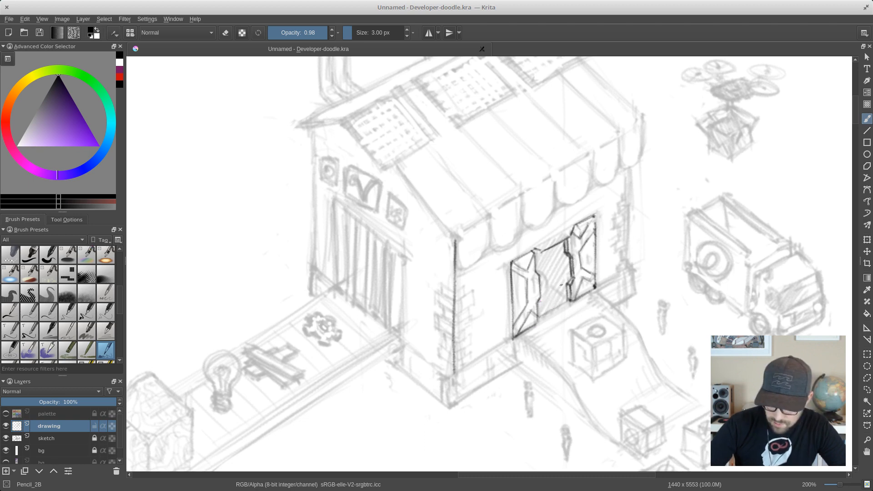
{"action": "mouse_move", "coordinate": [545, 252]}
{"action": "left_mouse_down"}
{"action": "mouse_move", "coordinate": [562, 242]}
{"action": "mouse_move", "coordinate": [536, 250]}
{"action": "left_mouse_up"}
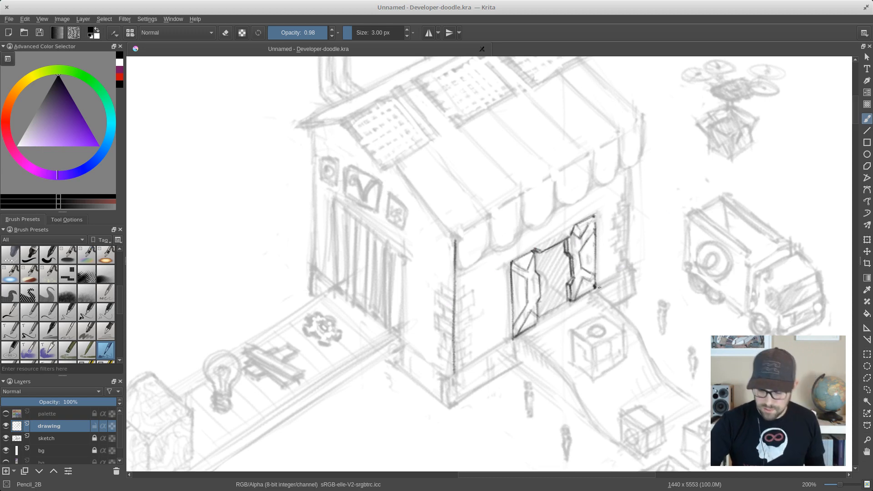
- Trace the front wall's base line on both sides of the doorway at 3 px and save the document
{"action": "left_click_drag", "start_coordinate": [596, 286], "coordinate": [621, 272]}
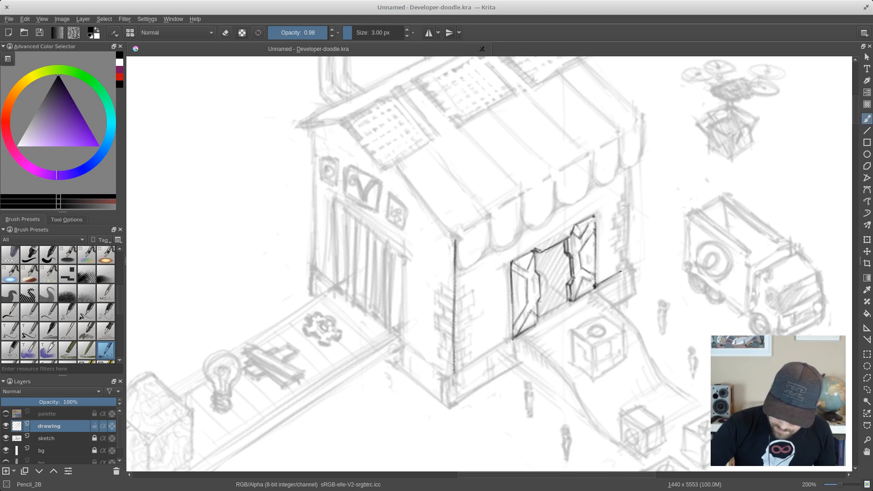
{"action": "mouse_move", "coordinate": [512, 336]}
{"action": "left_mouse_down"}
{"action": "mouse_move", "coordinate": [473, 362]}
{"action": "mouse_move", "coordinate": [484, 355]}
{"action": "left_mouse_up"}
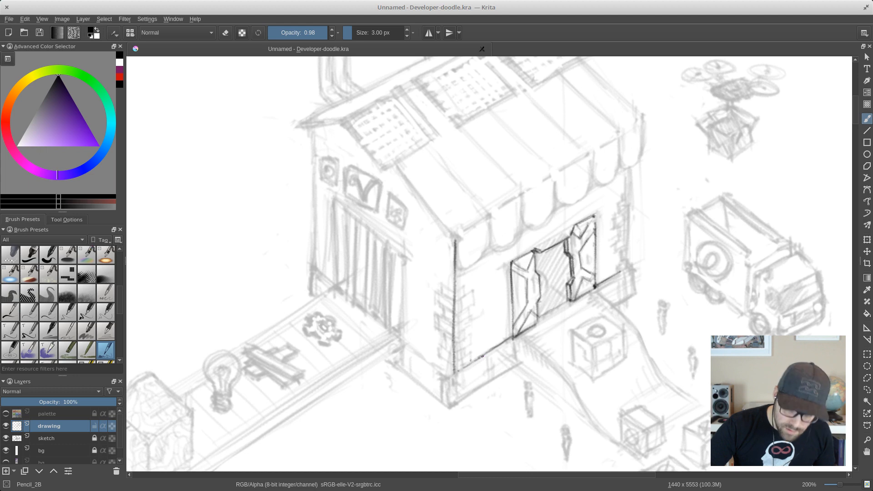
{"action": "key", "text": "ctrl+s"}
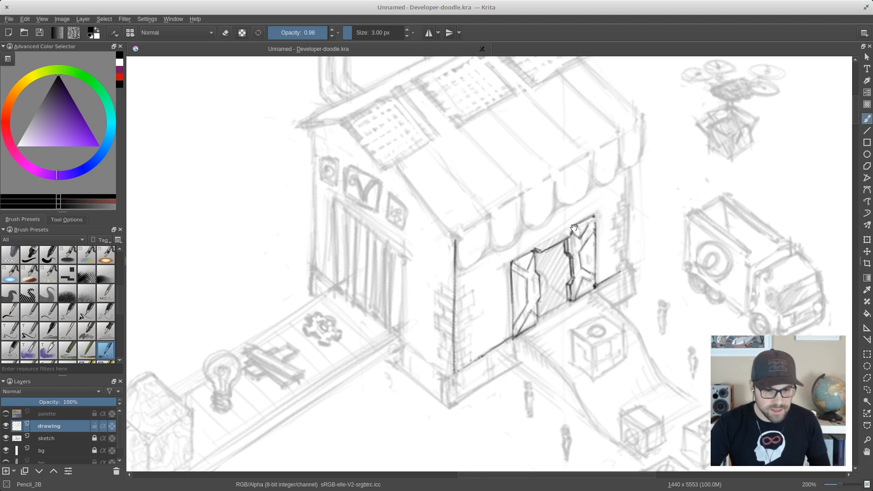
- Zoom out to 100%, hide the white background layer, and show the web page mockup layer behind the drawing
{"action": "left_click_drag", "start_coordinate": [574, 243], "coordinate": [555, 205]}
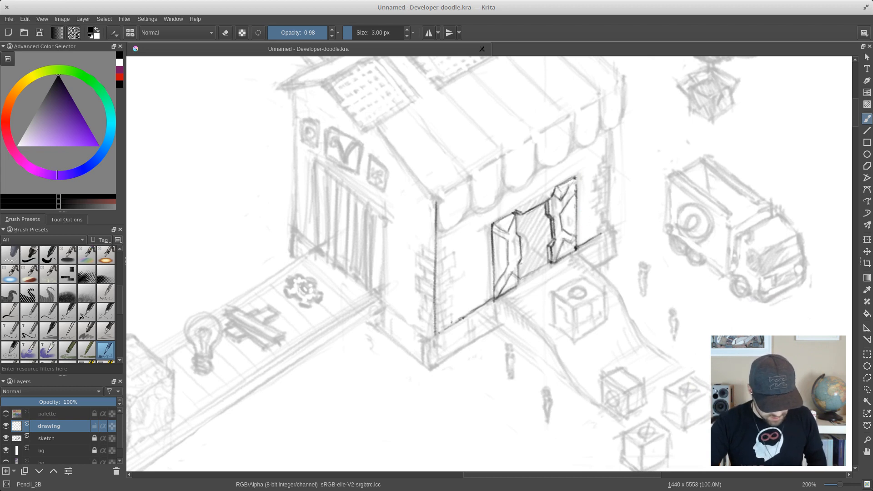
{"action": "key", "text": "minus"}
{"action": "key", "text": "minus"}
{"action": "key", "text": "minus"}
{"action": "key", "text": "plus"}
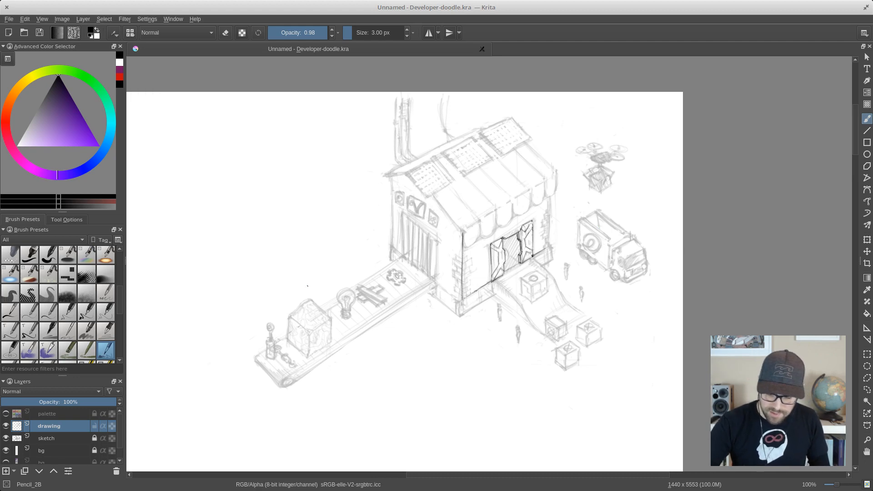
{"action": "left_click_drag", "start_coordinate": [549, 247], "coordinate": [581, 240]}
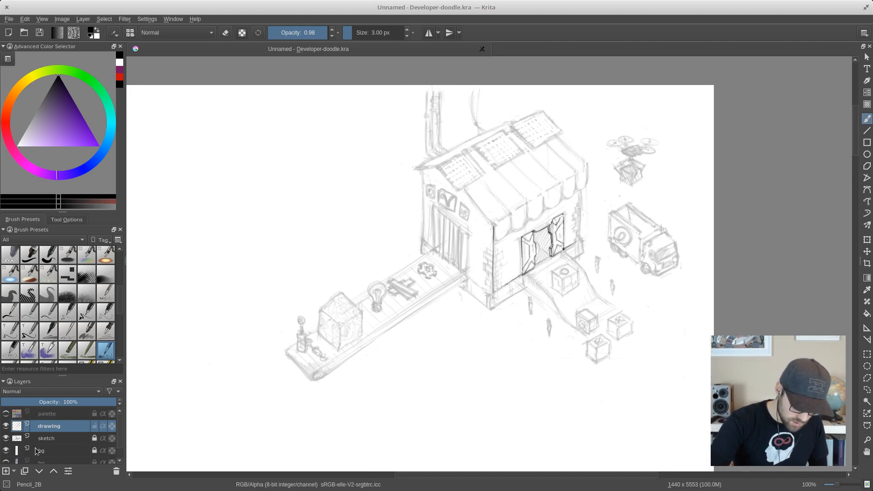
{"action": "left_click", "coordinate": [5, 450]}
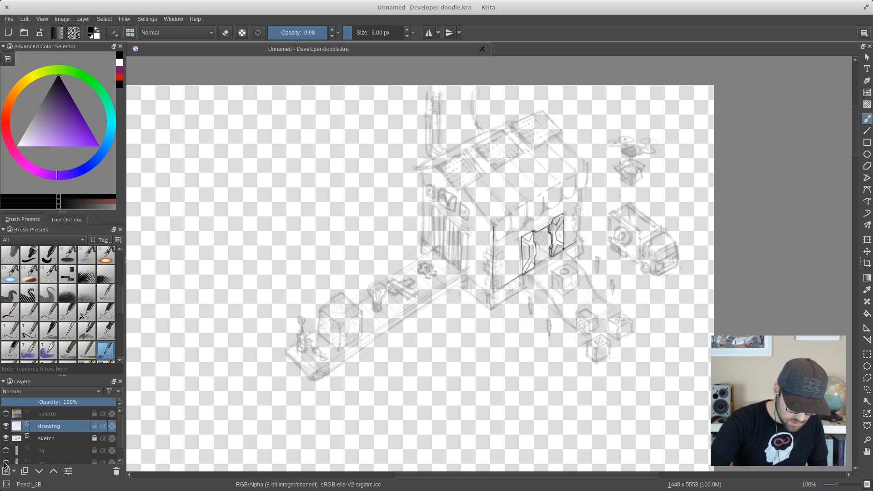
{"action": "left_click", "coordinate": [6, 462]}
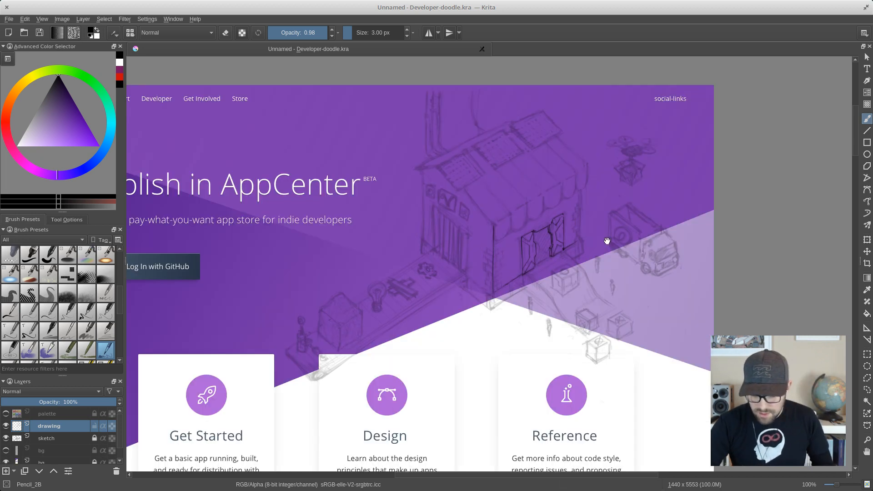
{"action": "left_click_drag", "start_coordinate": [608, 241], "coordinate": [657, 222]}
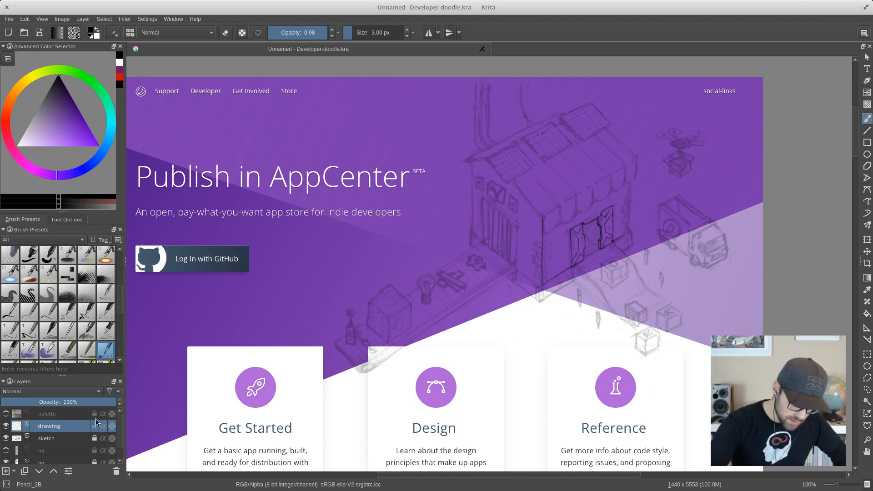
{"action": "scroll", "coordinate": [117, 430], "scroll_direction": "down", "scroll_amount": 1}
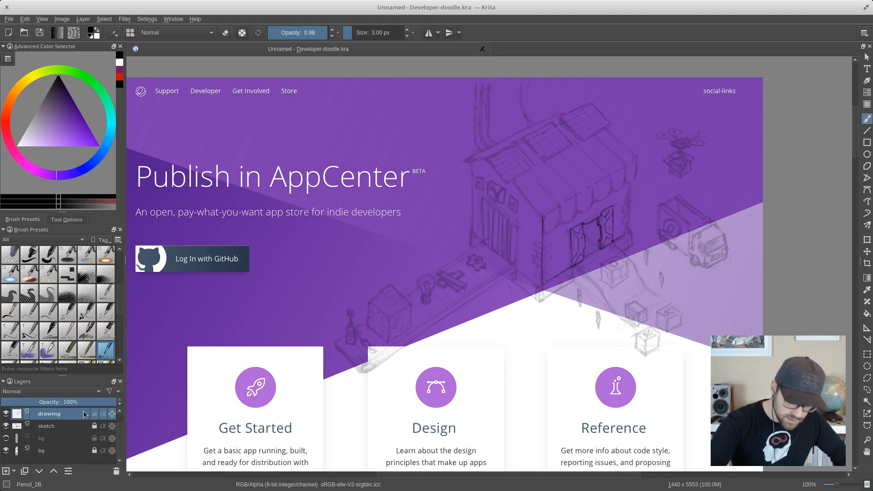
- Hide the drawing layer, unlock the sketch layer, and raise the sketch layer's opacity to 100%
{"action": "mouse_move", "coordinate": [84, 414]}
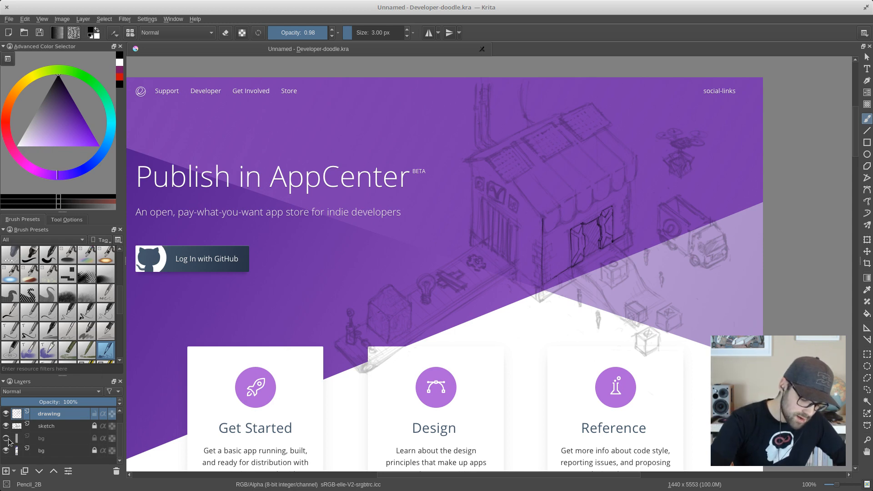
{"action": "left_click", "coordinate": [6, 414]}
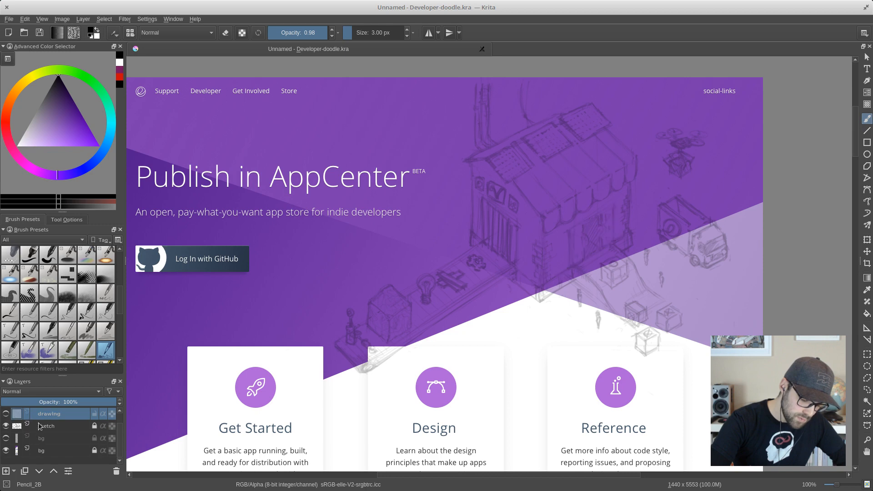
{"action": "left_click", "coordinate": [41, 426]}
{"action": "mouse_move", "coordinate": [37, 406]}
{"action": "left_mouse_down"}
{"action": "mouse_move", "coordinate": [64, 404]}
{"action": "mouse_move", "coordinate": [161, 434]}
{"action": "mouse_move", "coordinate": [185, 454]}
{"action": "left_mouse_up"}
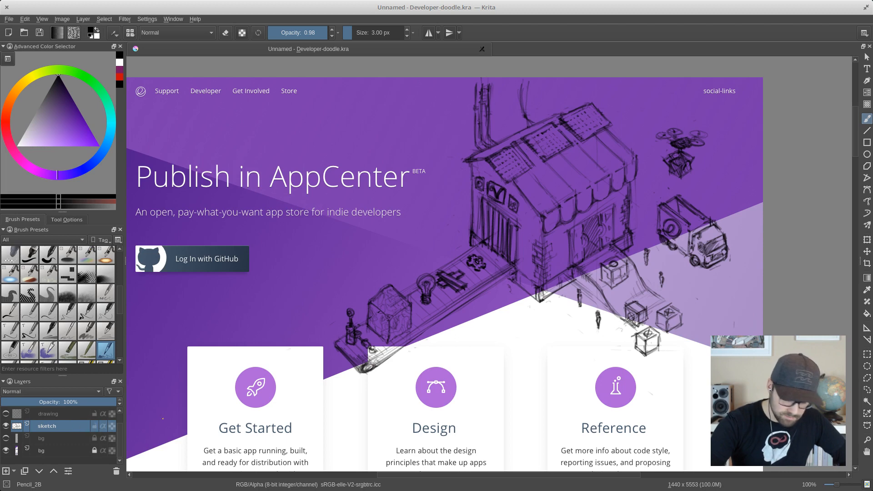
- Try rotating the whole sketch slightly clockwise over the web page mockup, and undo the rotation
{"action": "left_click", "coordinate": [867, 239]}
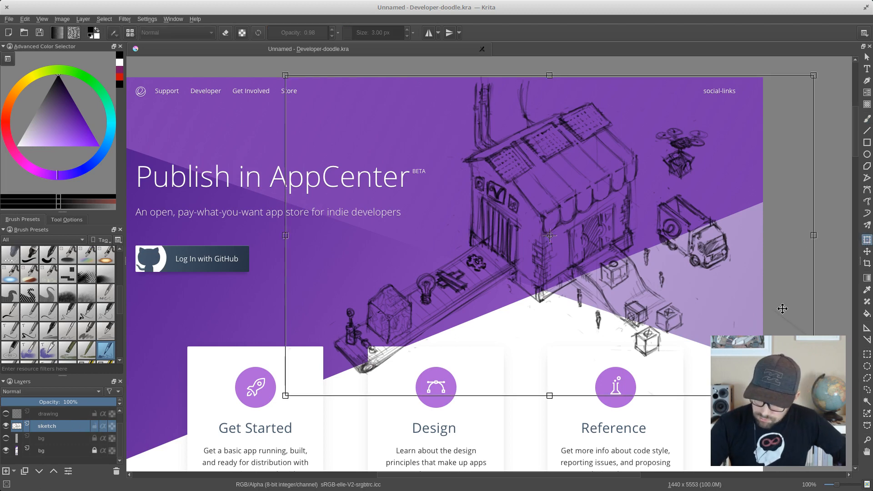
{"action": "left_click_drag", "start_coordinate": [825, 405], "coordinate": [794, 447]}
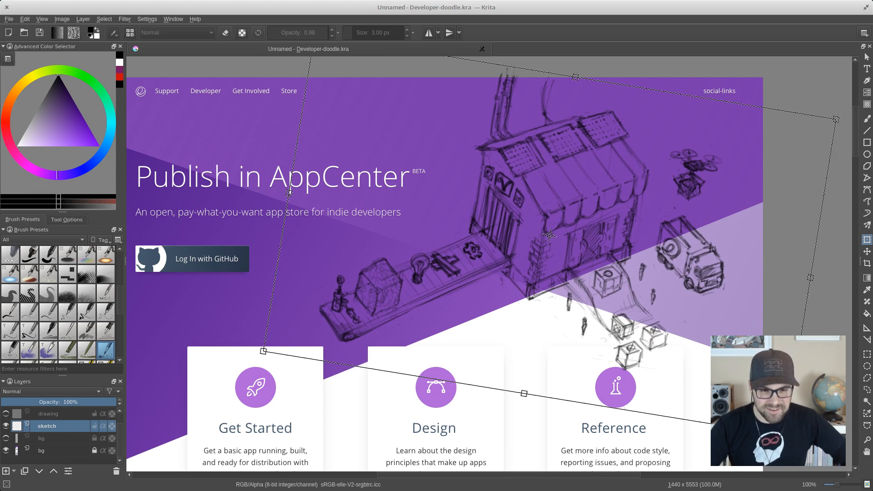
{"action": "key", "text": "Return"}
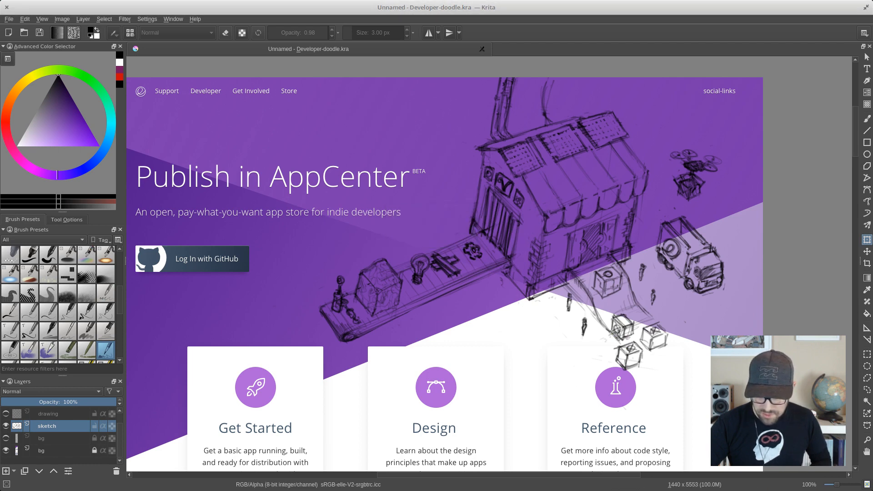
{"action": "key", "text": "ctrl+z"}
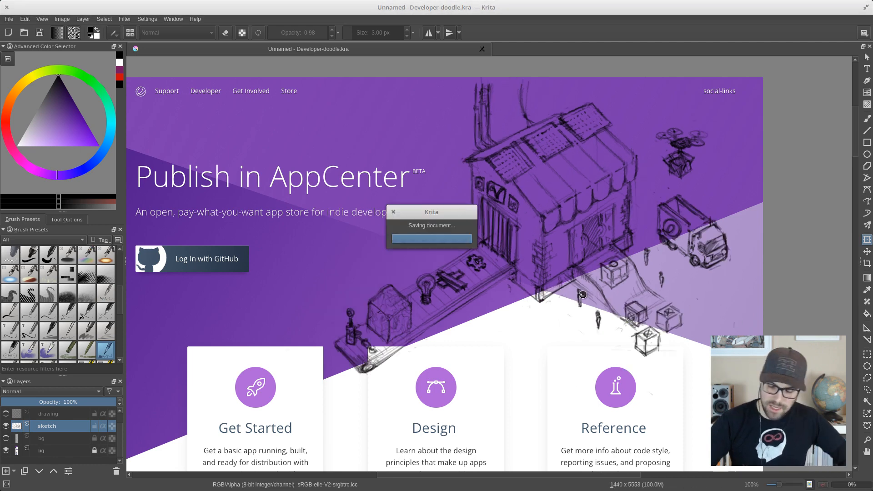